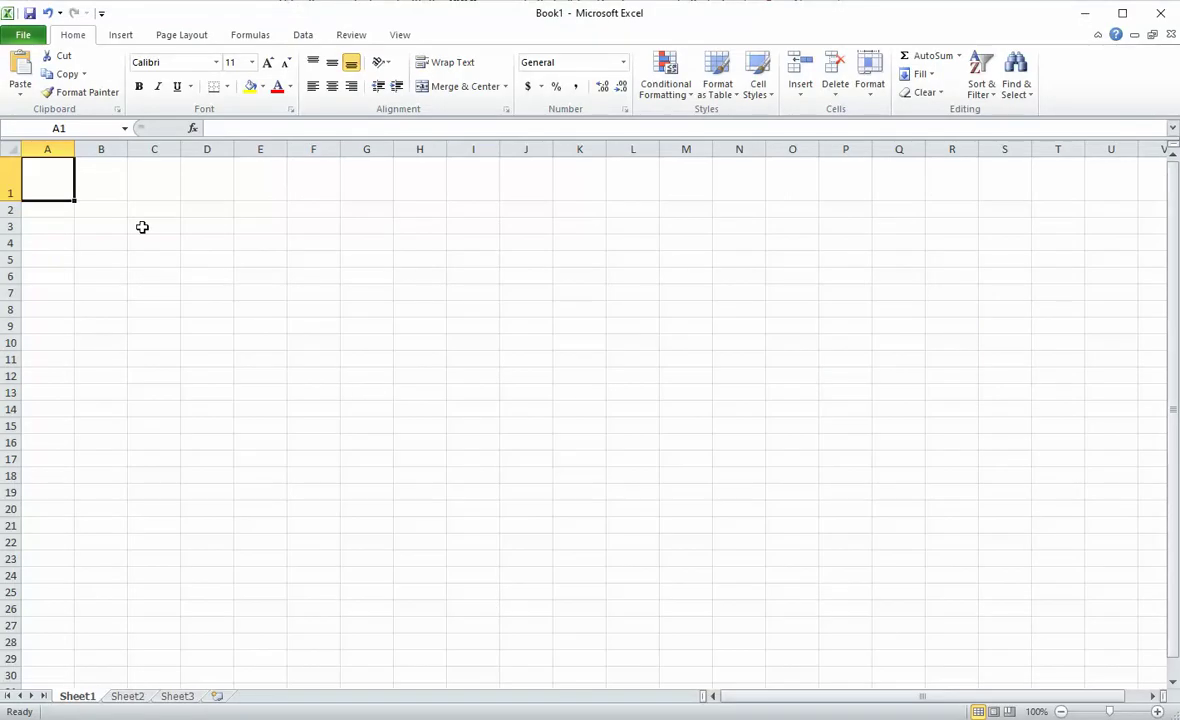
Step: Merge and center A1:L1 and enter the Cyrillic title "ЦИЈЕНЕ НОВИХ АУТОМОБИЛА У РЕПУБЛИЦИ СРПСКОЈ"
{"action": "left_click_drag", "start_coordinate": [53, 174], "coordinate": [635, 162]}
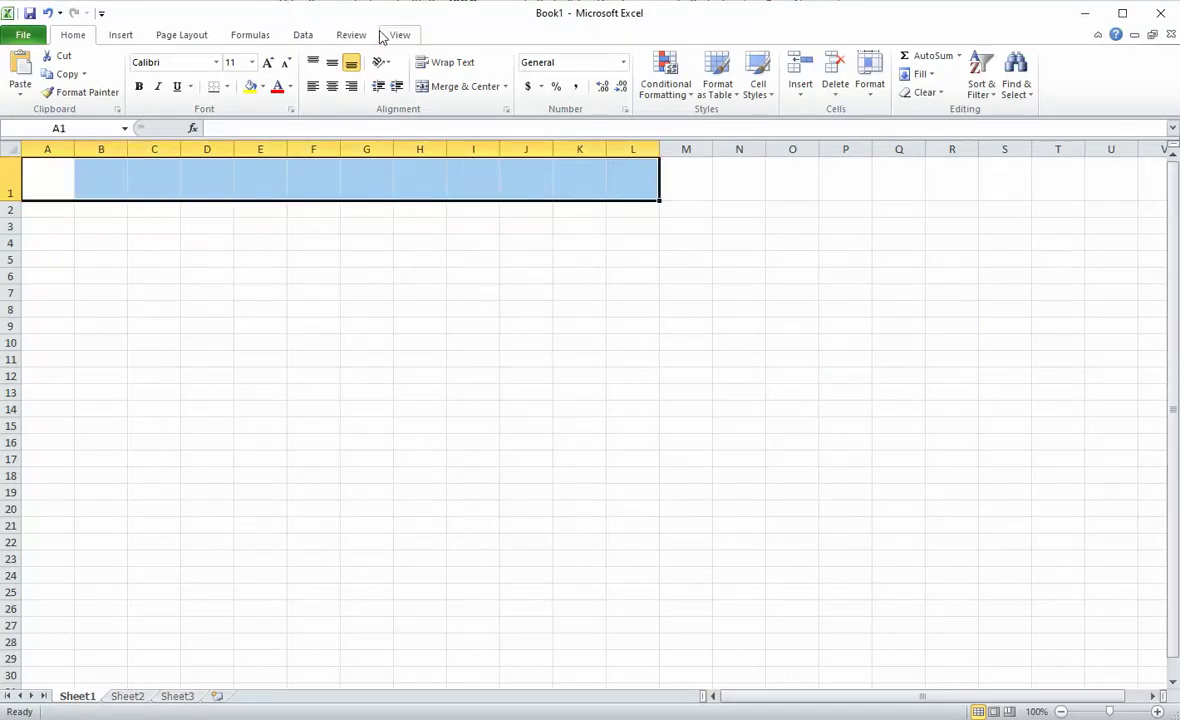
{"action": "left_click", "coordinate": [457, 94]}
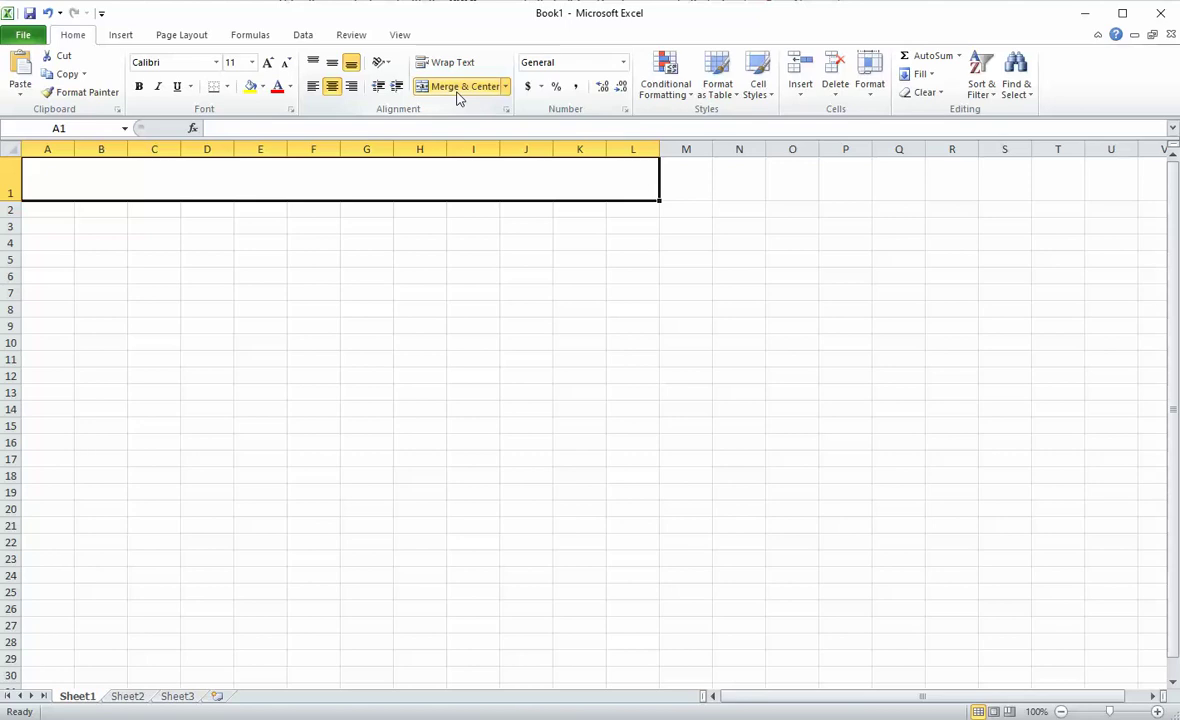
{"action": "key", "text": "super+space"}
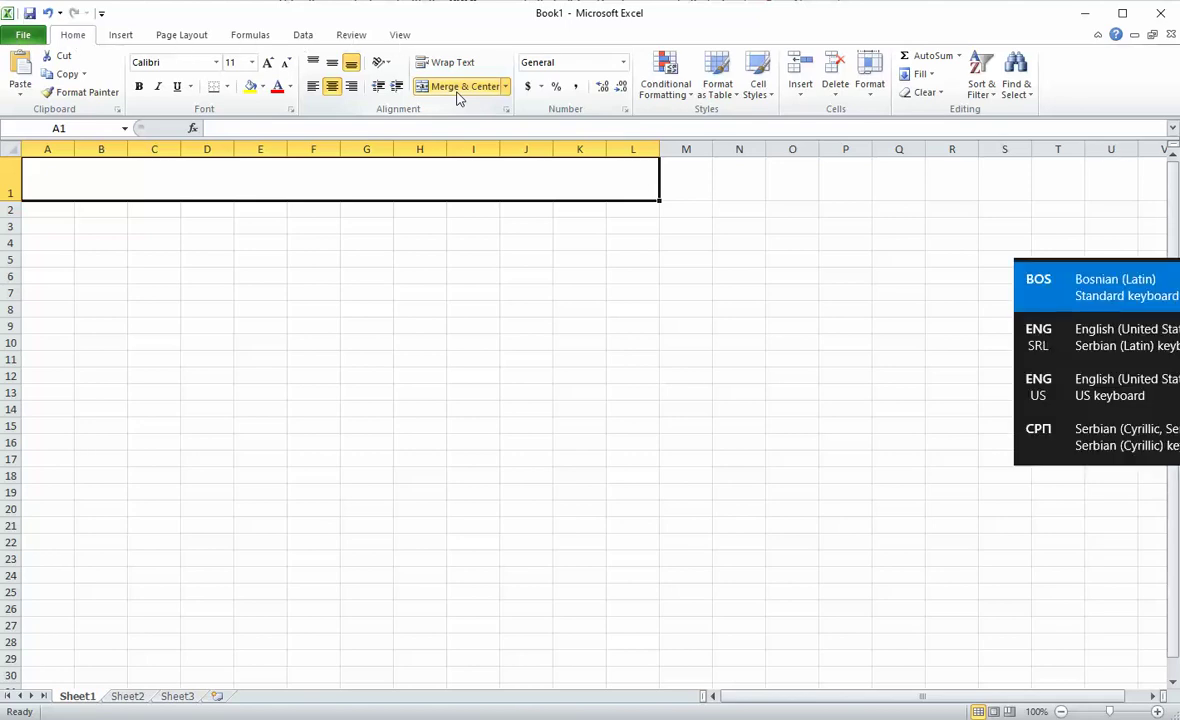
{"action": "key", "text": "super+shift+space"}
{"action": "type", "text": "Ц"}
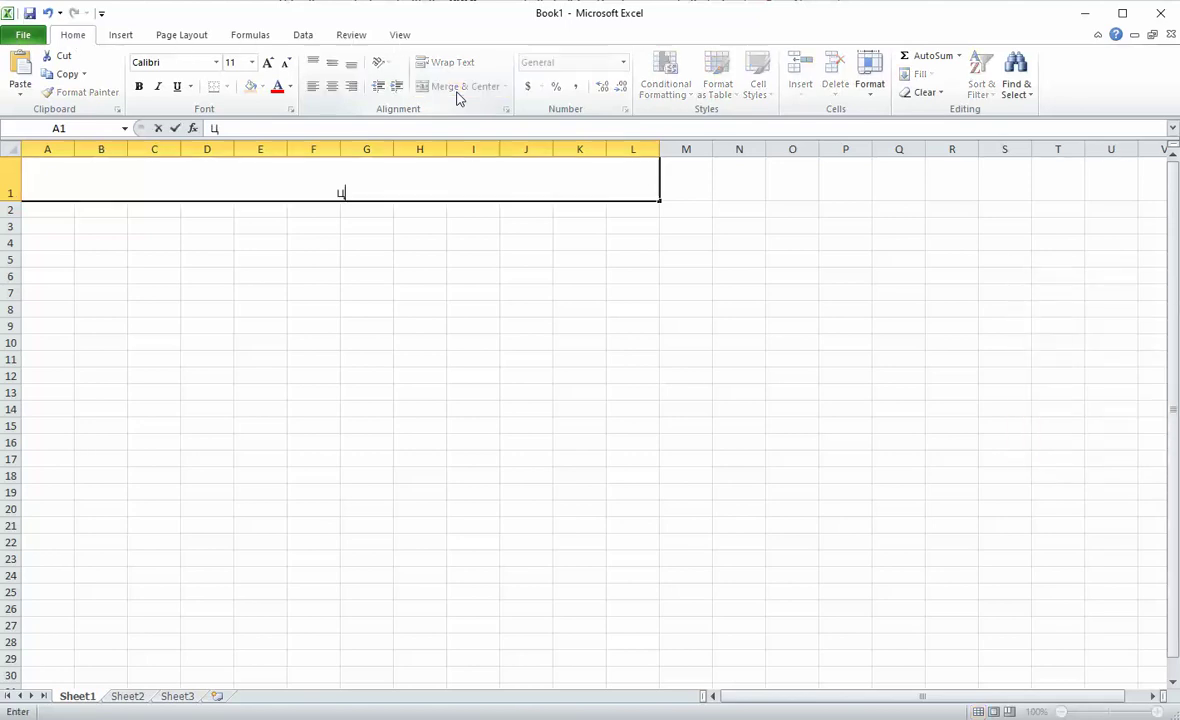
{"action": "type", "text": "ИЈЕНЕ НОВИ"}
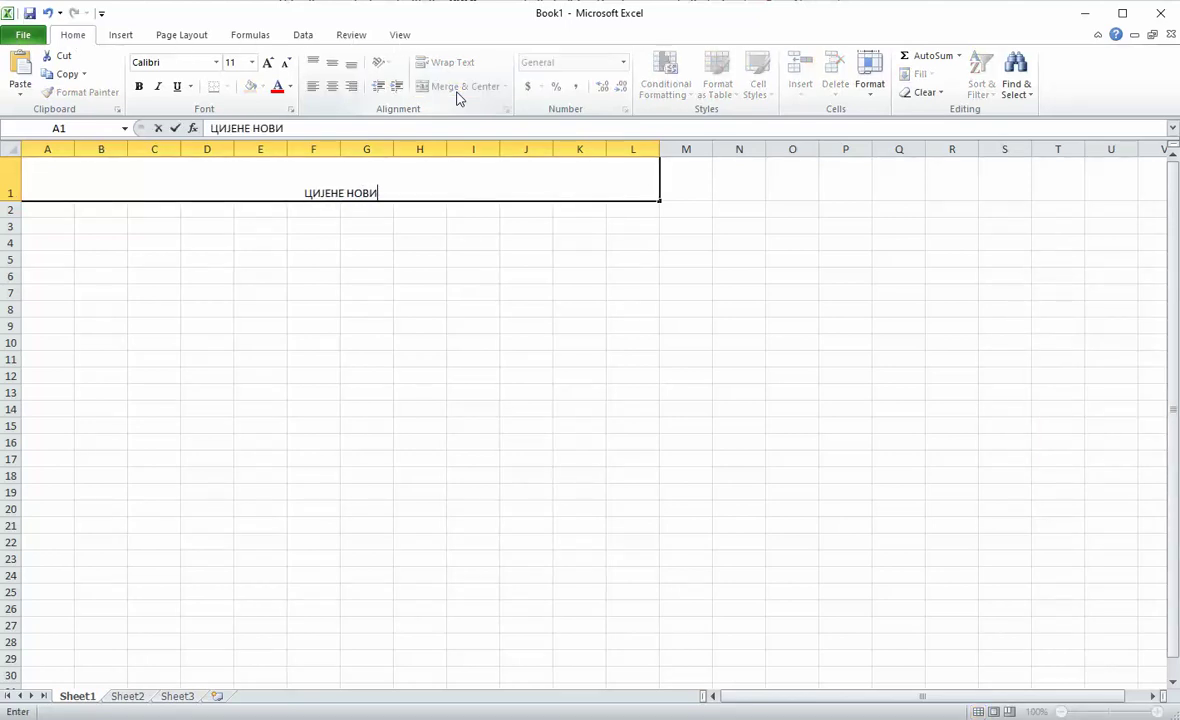
{"action": "type", "text": "Х АУТОМО"}
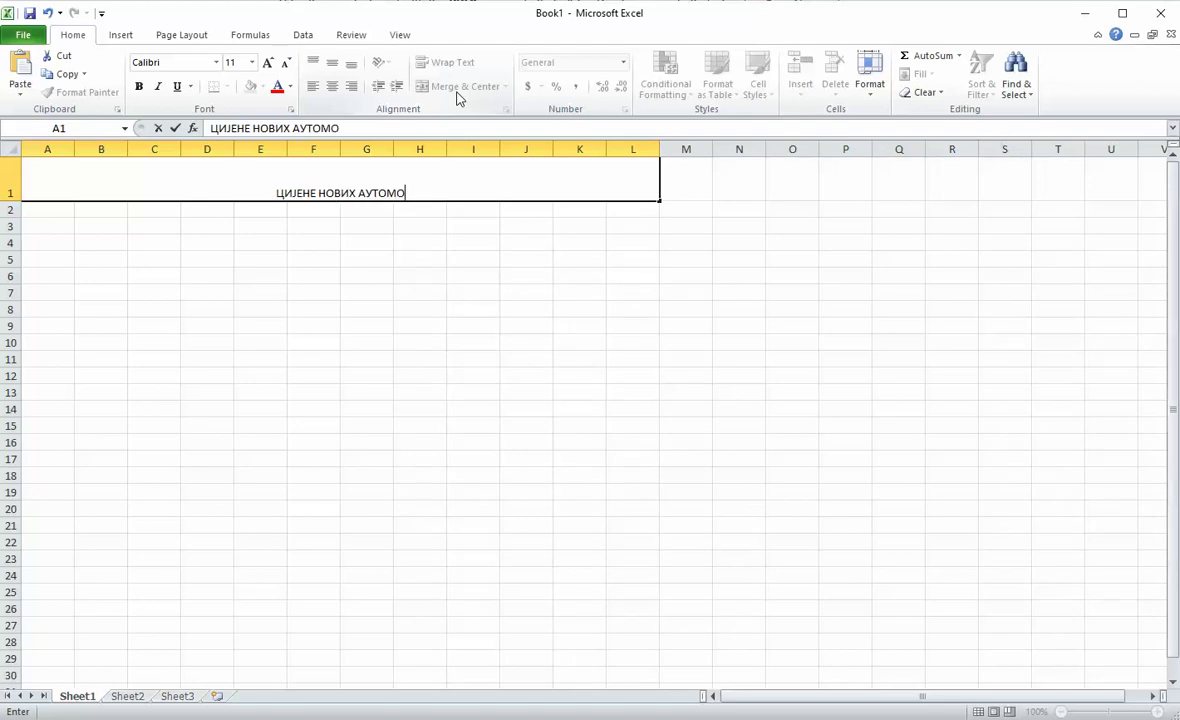
{"action": "type", "text": "БИЛА У РЕ"}
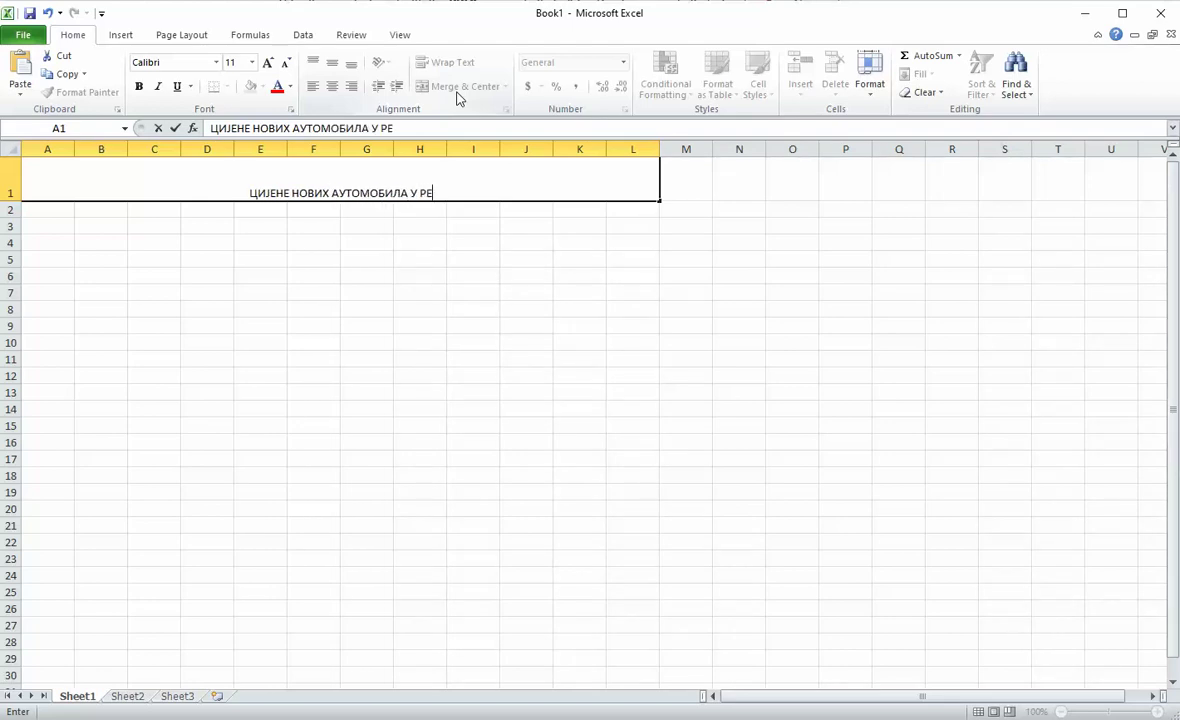
{"action": "type", "text": "ПУБЛИЦИ "}
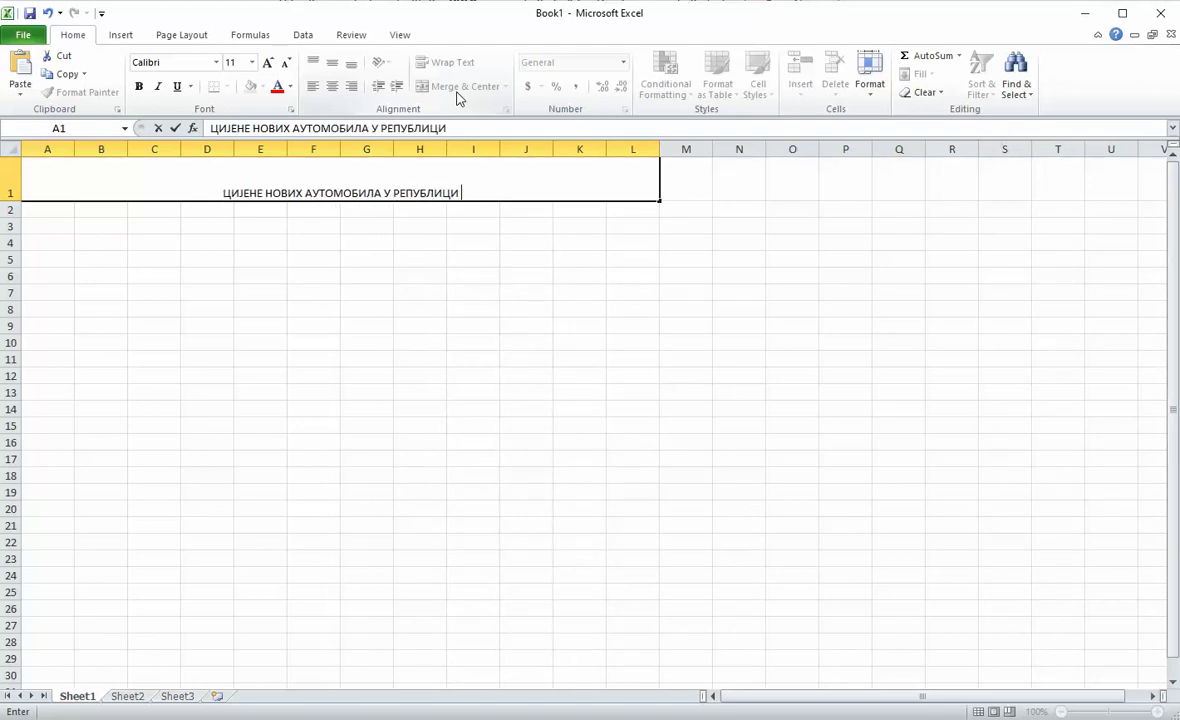
{"action": "type", "text": "СРПСКОЈ"}
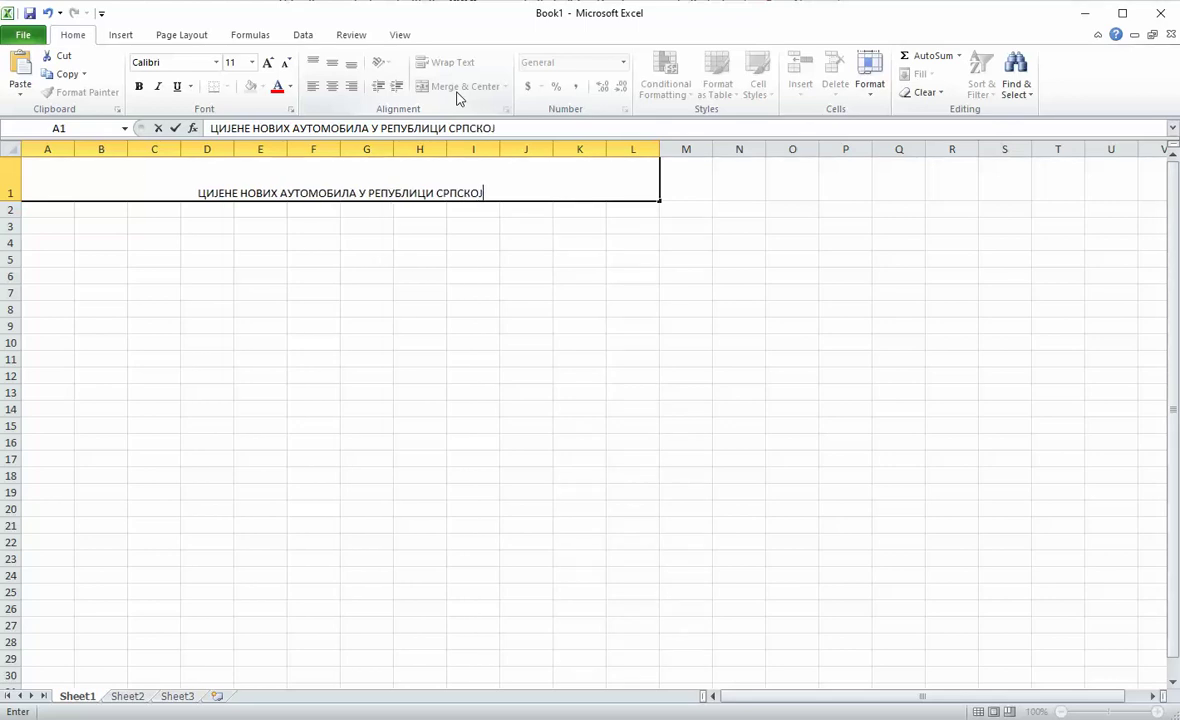
{"action": "left_click", "coordinate": [373, 271]}
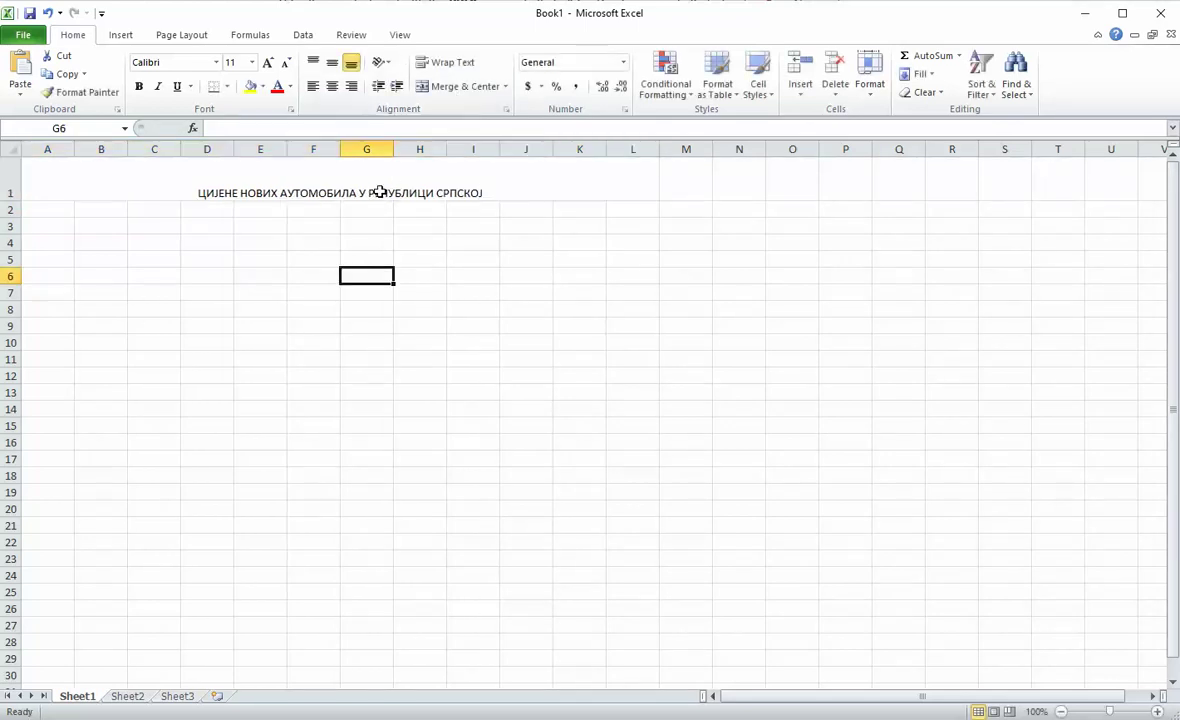
Step: Format the title cell with middle vertical alignment, bold 18-point text and a yellow fill
{"action": "left_click", "coordinate": [382, 191]}
{"action": "left_click", "coordinate": [335, 65]}
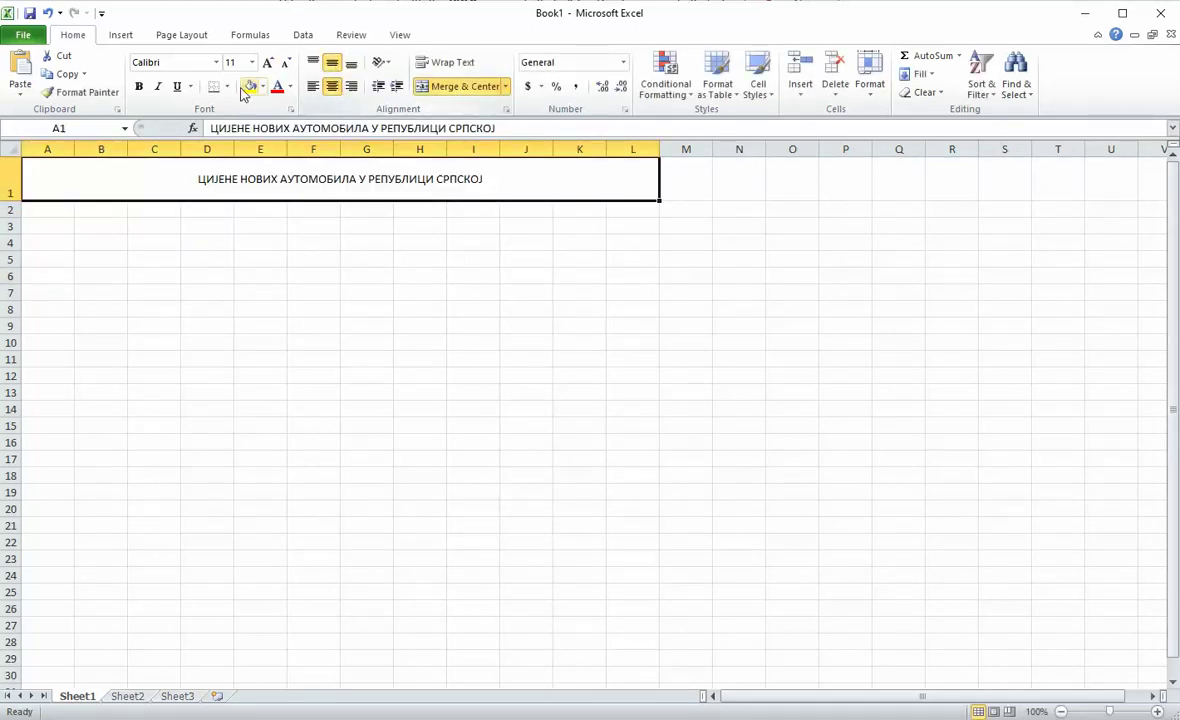
{"action": "left_click", "coordinate": [139, 86]}
{"action": "left_click", "coordinate": [268, 63]}
{"action": "left_click", "coordinate": [268, 63]}
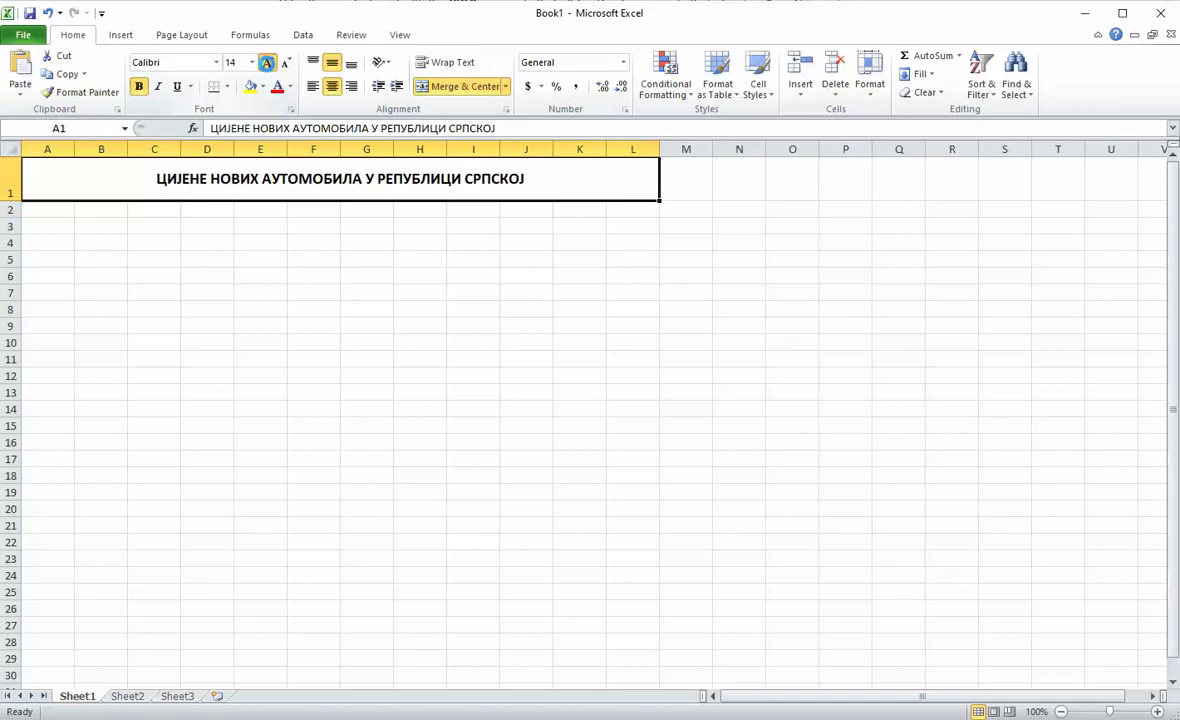
{"action": "left_click", "coordinate": [268, 63]}
{"action": "left_click", "coordinate": [268, 63]}
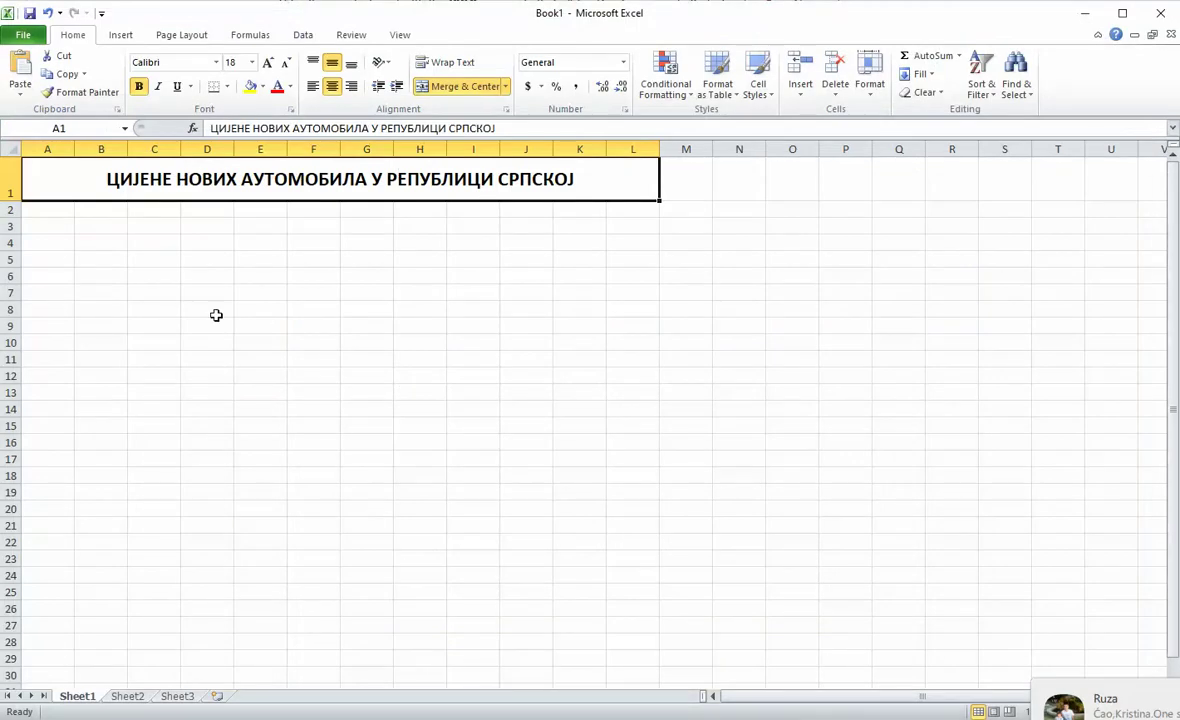
{"action": "left_click", "coordinate": [251, 87]}
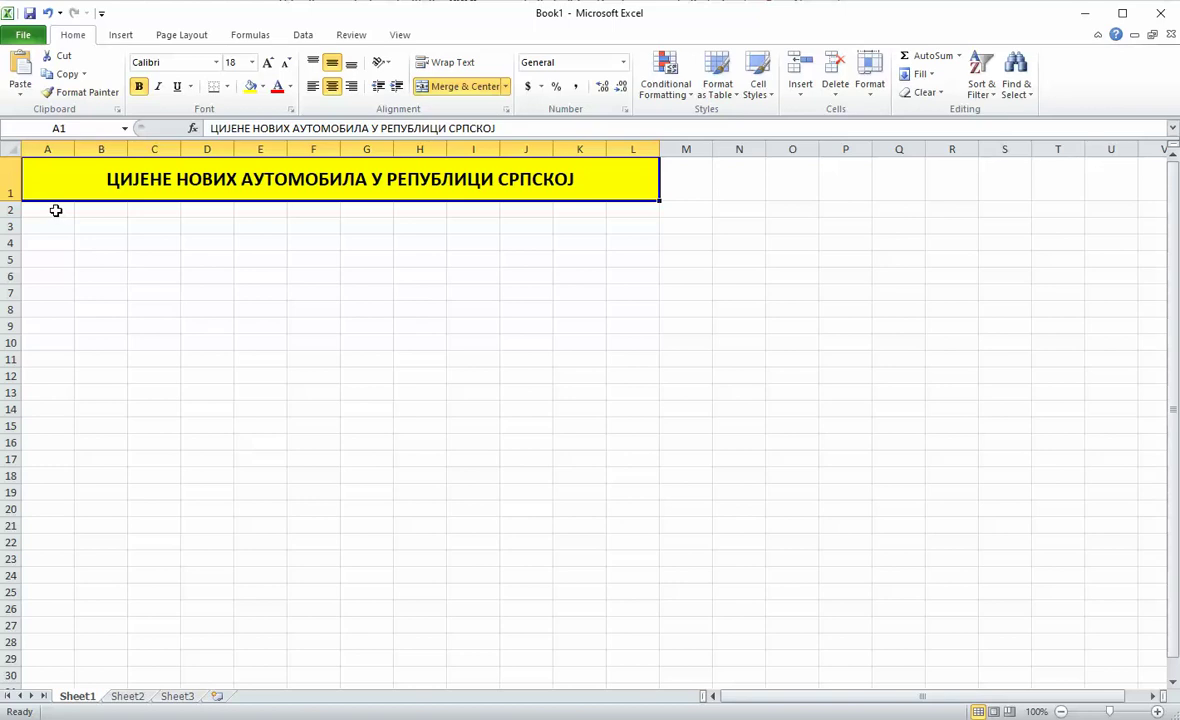
Step: Fill the range A2:L9 below the title with a light purple theme color
{"action": "left_click_drag", "start_coordinate": [52, 210], "coordinate": [648, 325]}
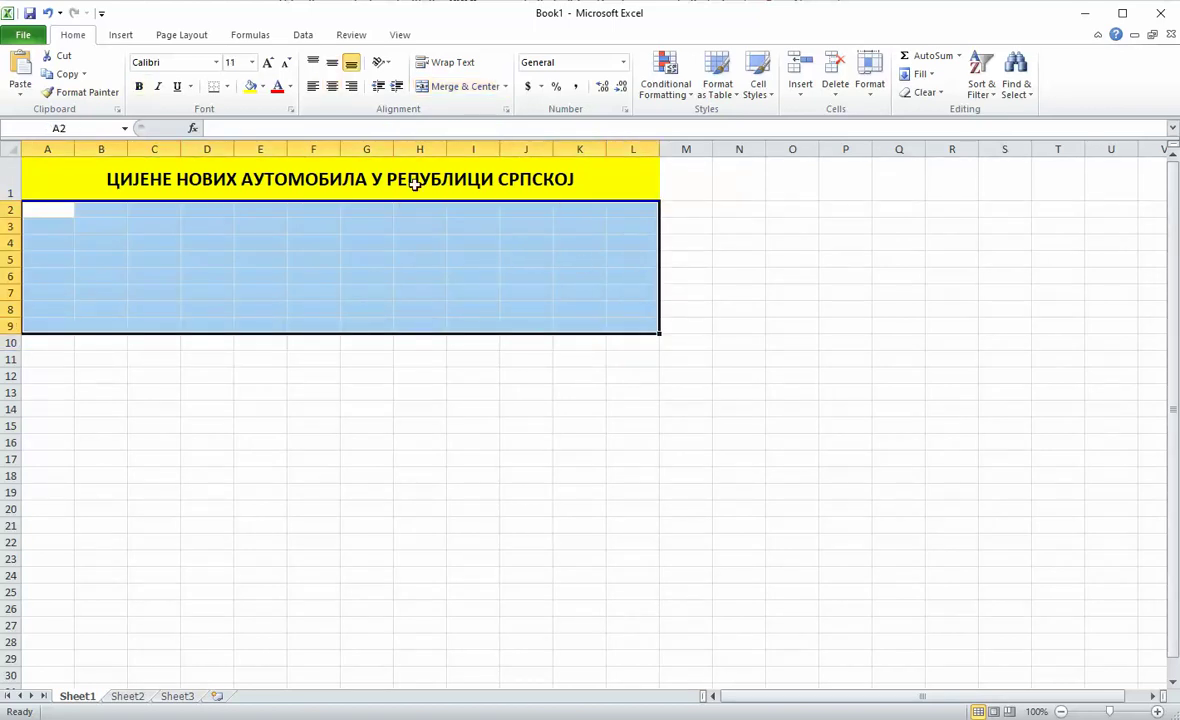
{"action": "left_click", "coordinate": [263, 88]}
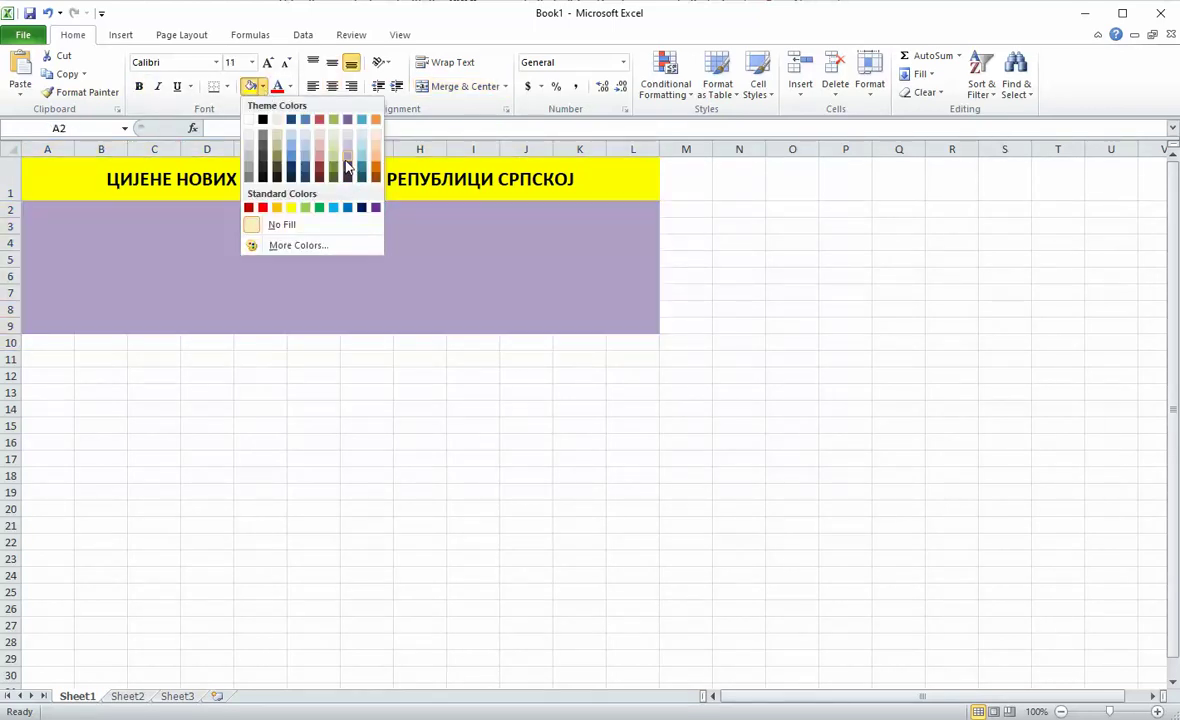
{"action": "left_click", "coordinate": [305, 161]}
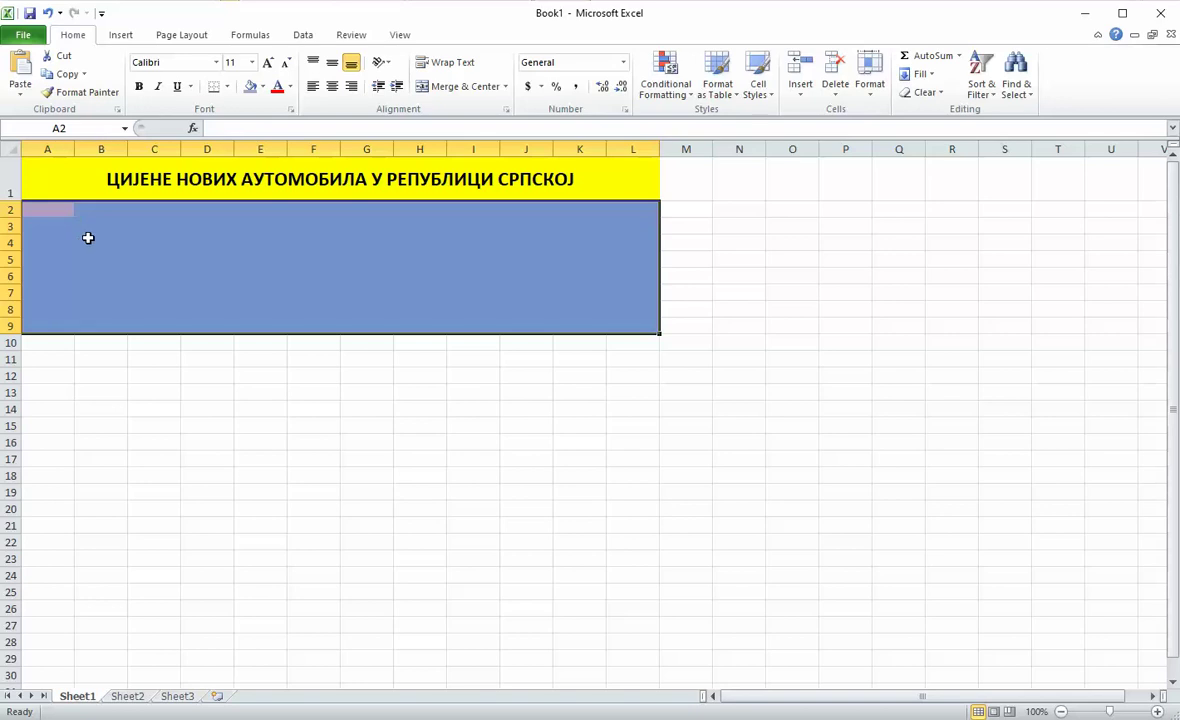
Step: Merge and center cells B3:D3 and fill the merged cell with yellow
{"action": "left_click_drag", "start_coordinate": [87, 225], "coordinate": [232, 224]}
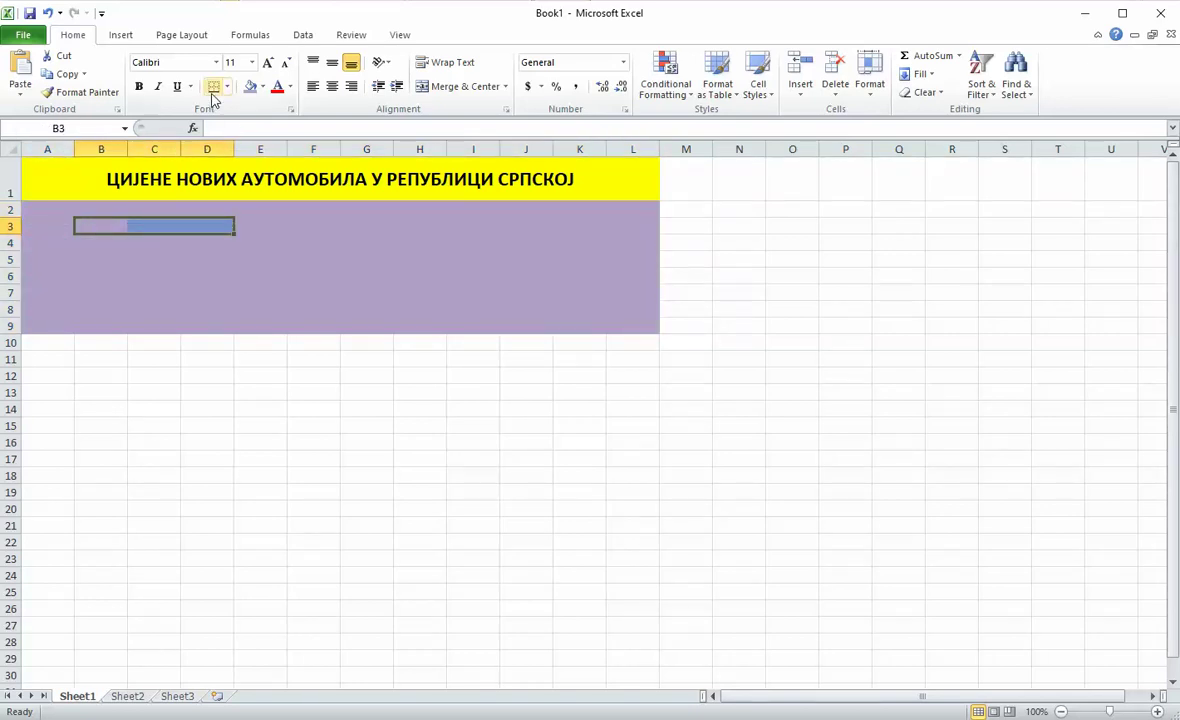
{"action": "left_click", "coordinate": [448, 88]}
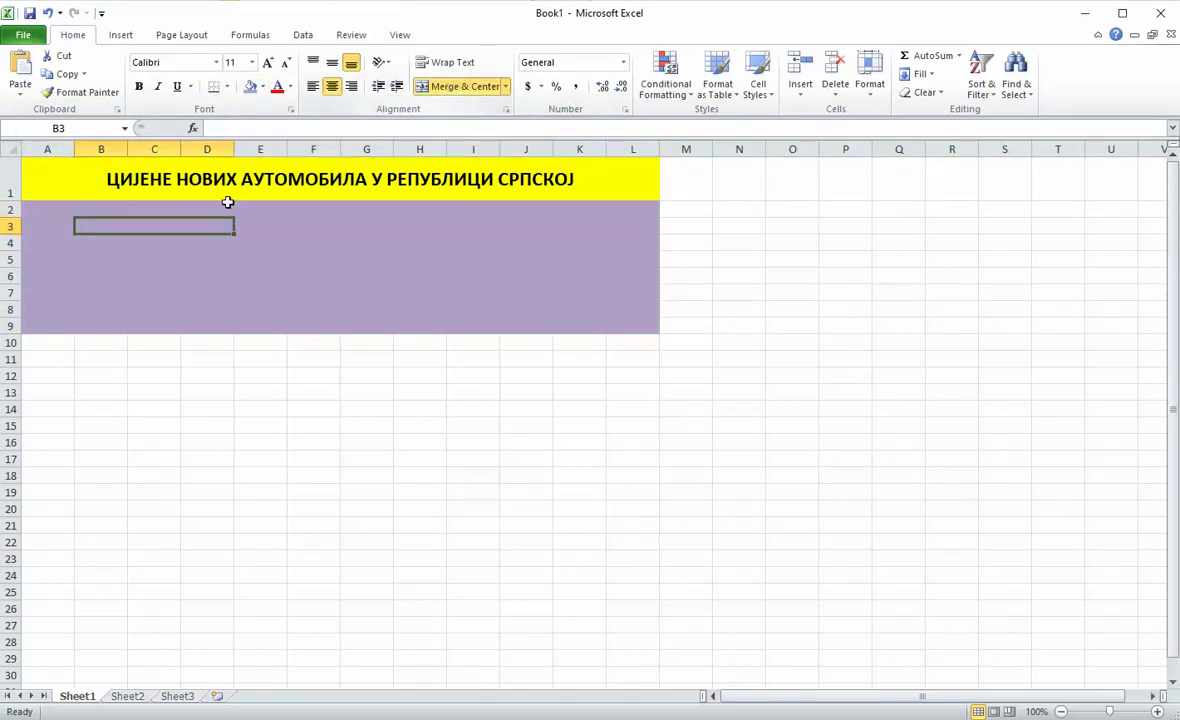
{"action": "left_click", "coordinate": [264, 87]}
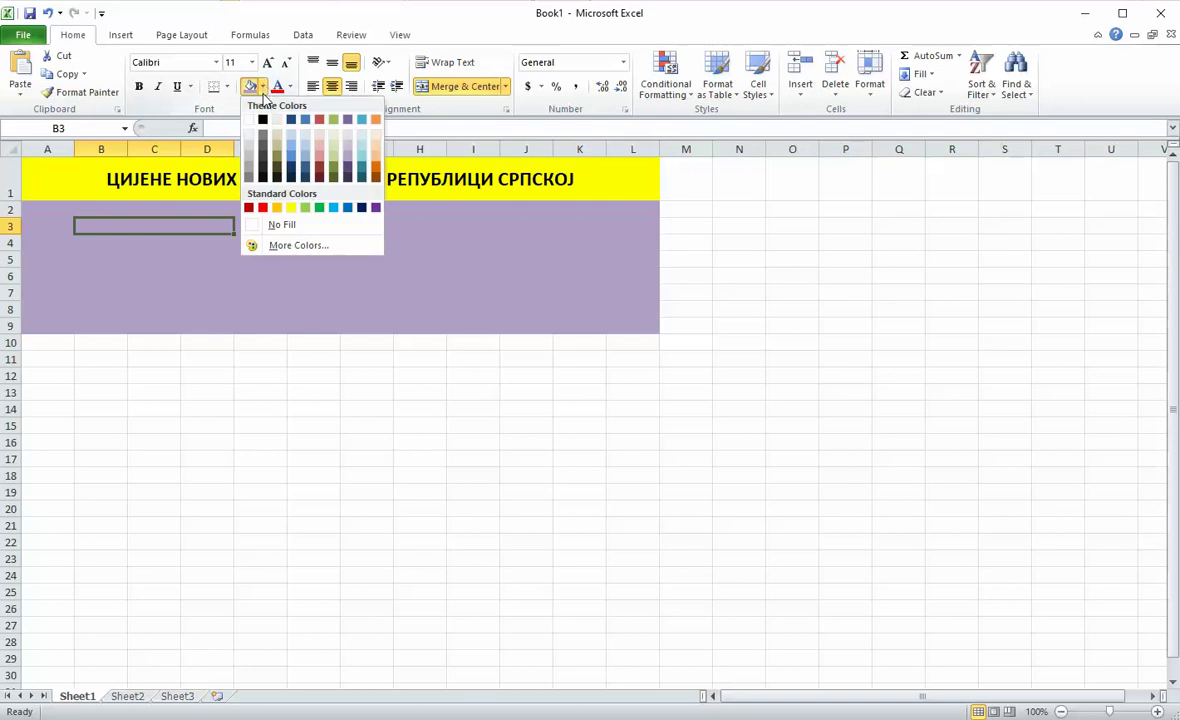
{"action": "left_click", "coordinate": [289, 203]}
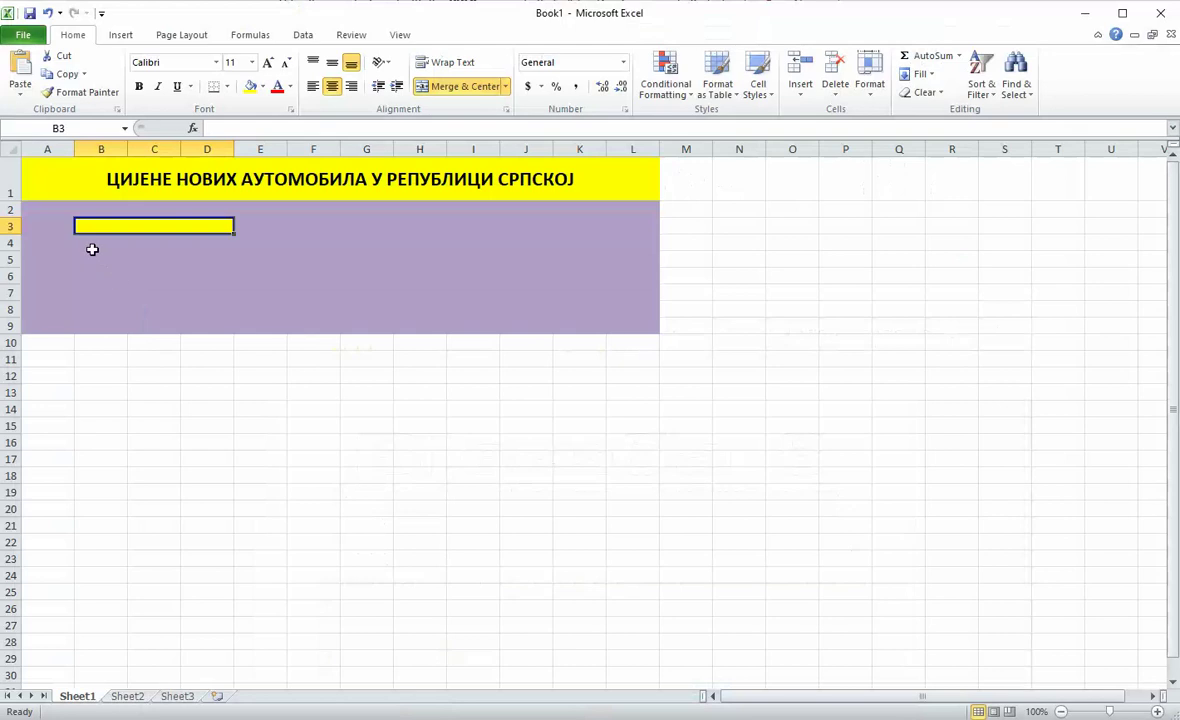
Step: Try filling B4:D5 with yellow and putting thick box borders around B4:D5 and the merged cell B3:D3
{"action": "left_click_drag", "start_coordinate": [80, 240], "coordinate": [200, 258]}
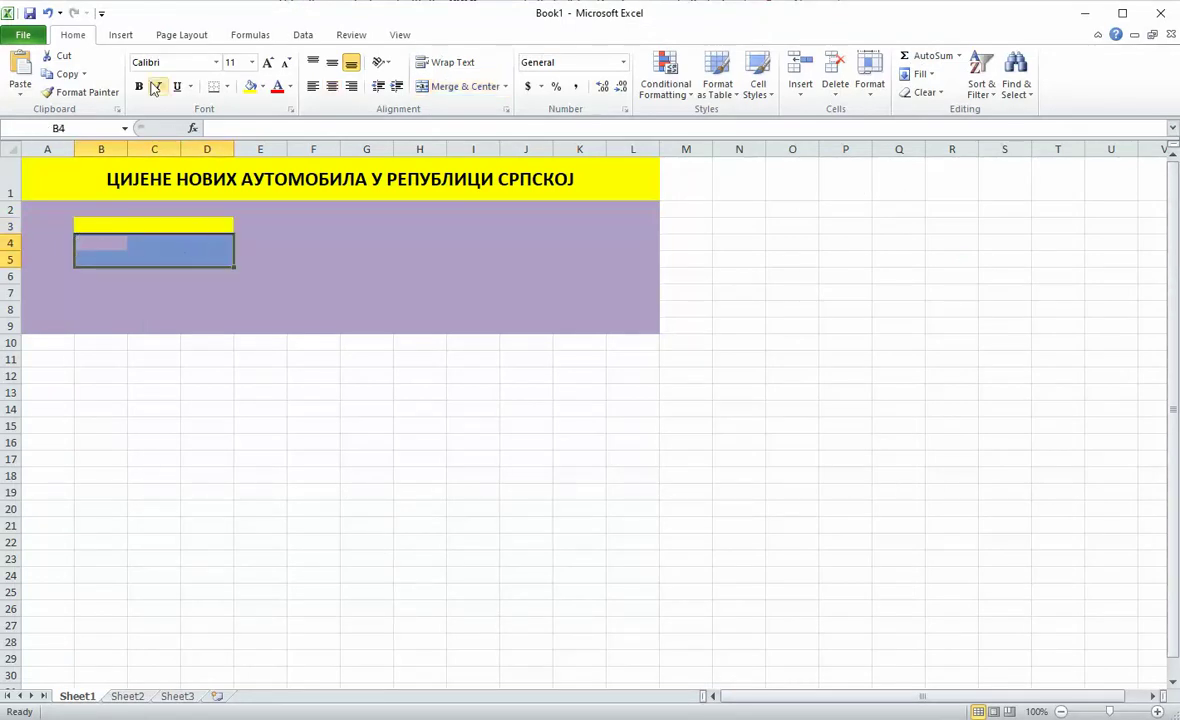
{"action": "left_click", "coordinate": [250, 86]}
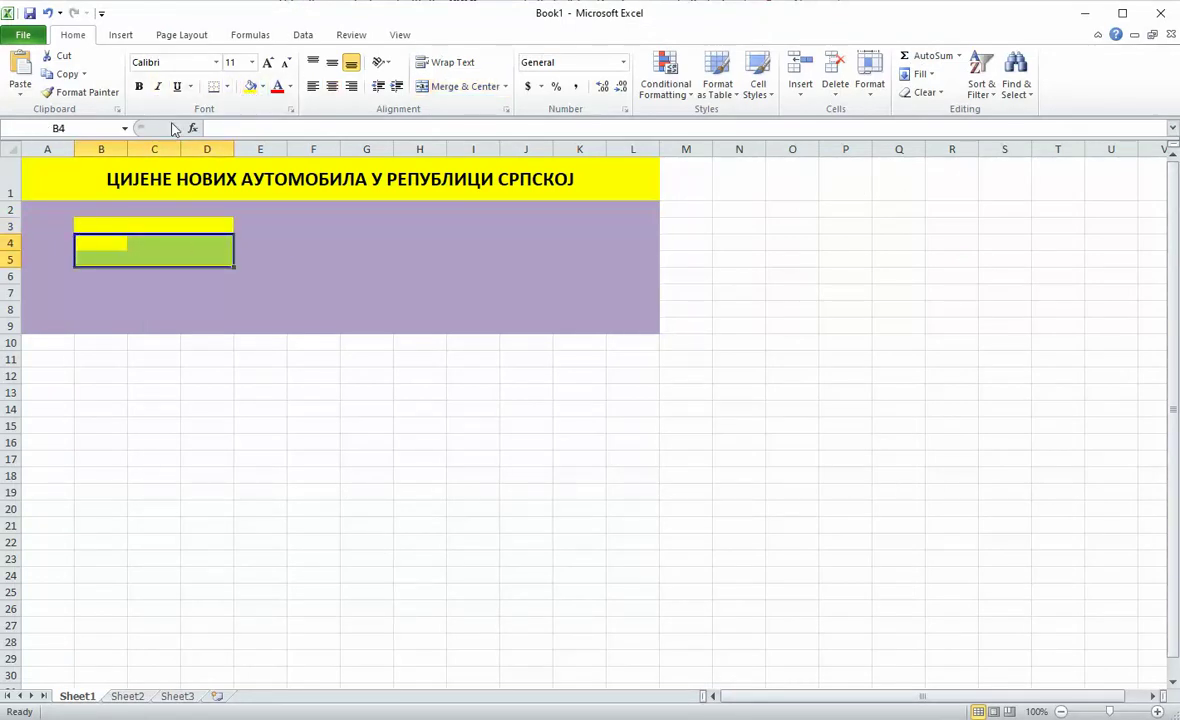
{"action": "left_click", "coordinate": [227, 87]}
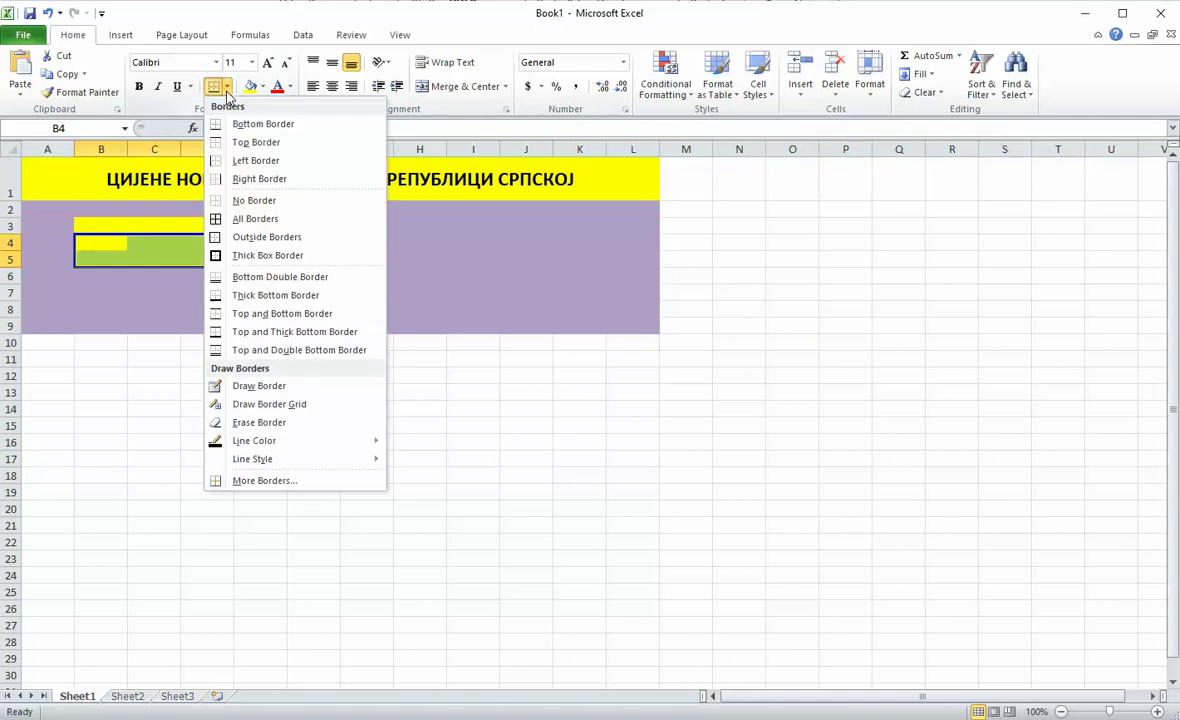
{"action": "left_click", "coordinate": [240, 255]}
{"action": "left_click", "coordinate": [160, 226]}
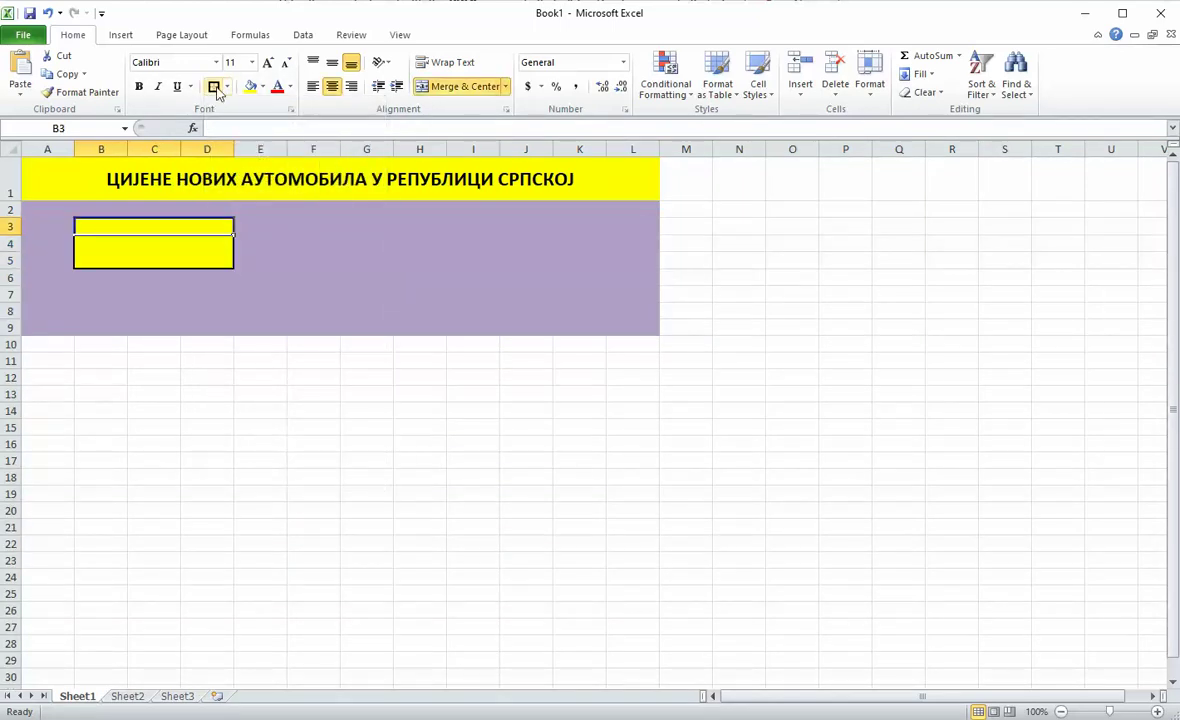
{"action": "left_click", "coordinate": [213, 87]}
{"action": "left_click", "coordinate": [290, 265]}
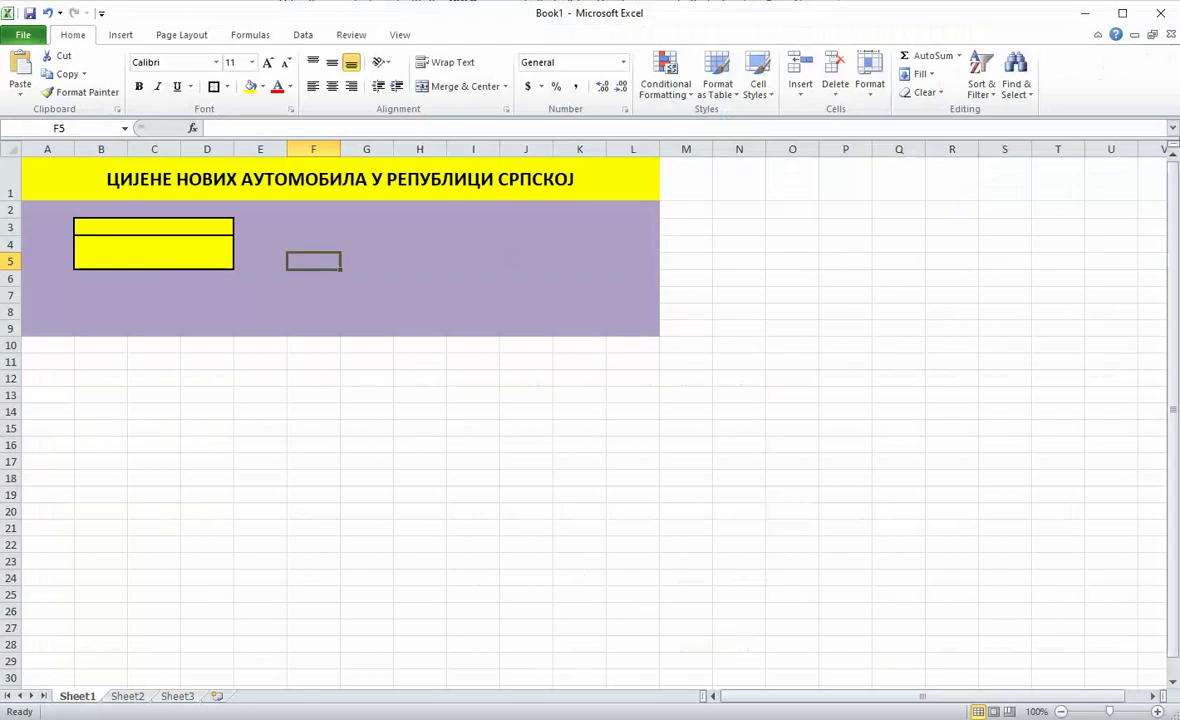
Step: Consult the Word document Vjezba 08.DOC and undo the thick box borders and the yellow fill of B4:D5
{"action": "mouse_move", "coordinate": [500, 712]}
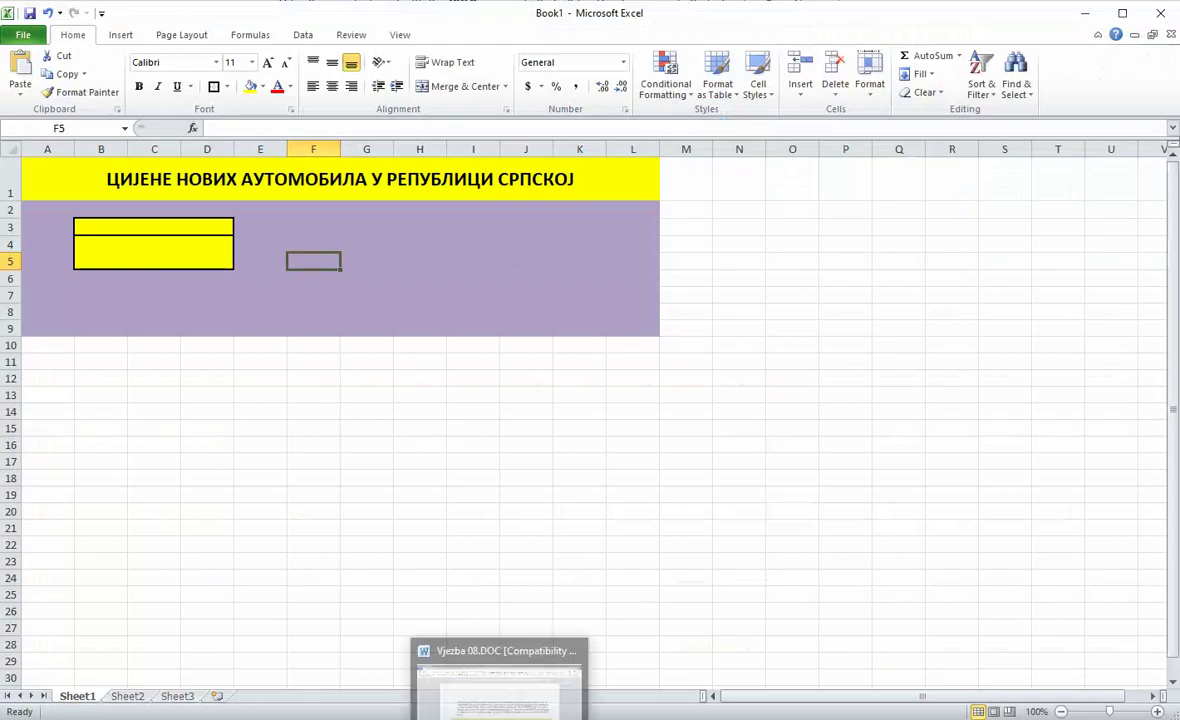
{"action": "left_click", "coordinate": [500, 680]}
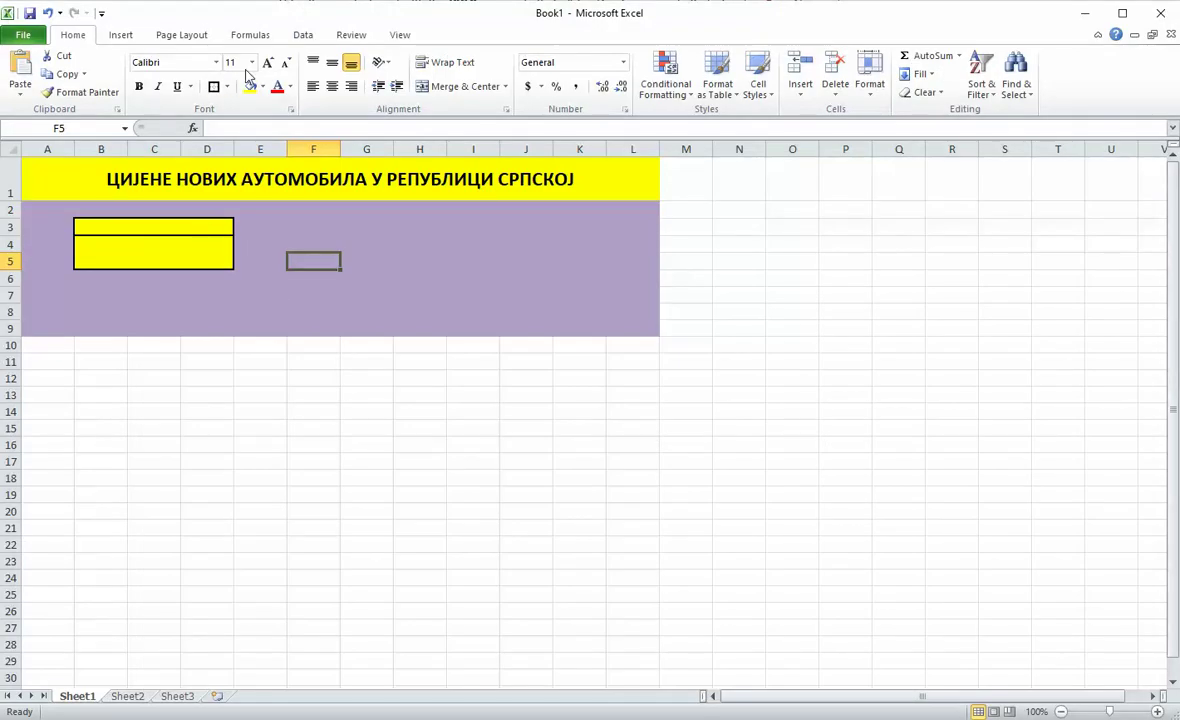
{"action": "left_click", "coordinate": [47, 13]}
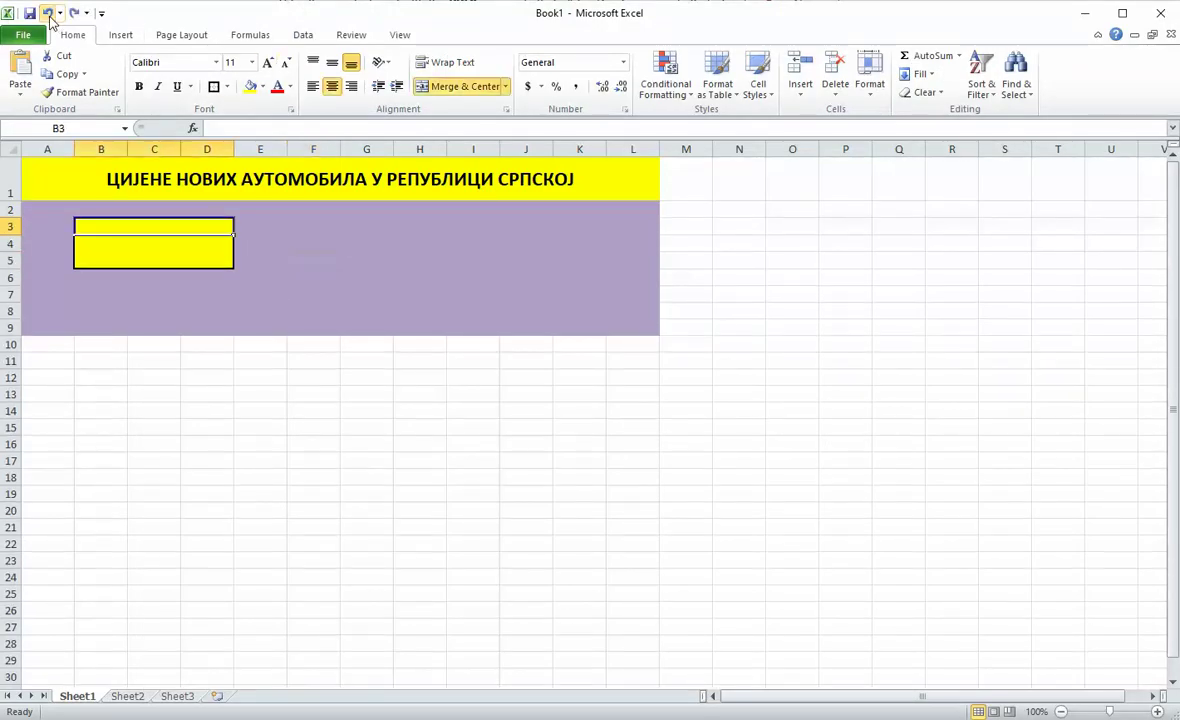
{"action": "left_click", "coordinate": [47, 13]}
{"action": "left_click", "coordinate": [47, 13]}
{"action": "left_click", "coordinate": [362, 308]}
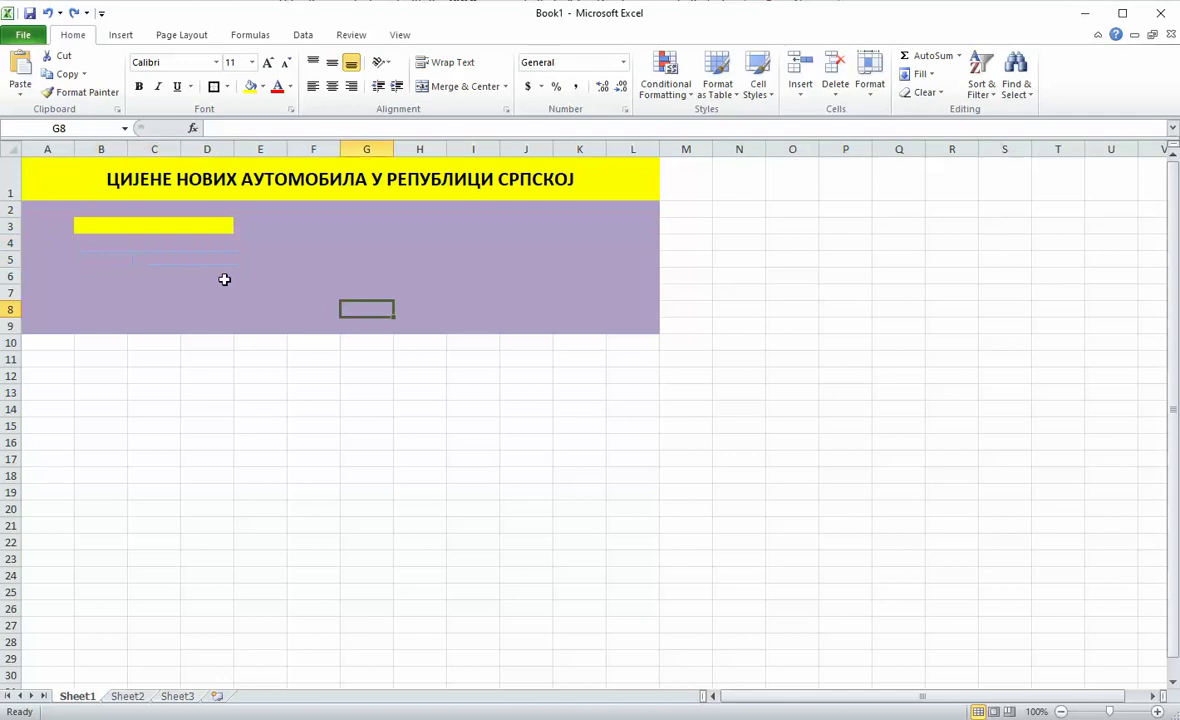
Step: Merge and center B4:D4, give the merged cell a thick box border and fill it with yellow
{"action": "left_click_drag", "start_coordinate": [90, 240], "coordinate": [208, 240]}
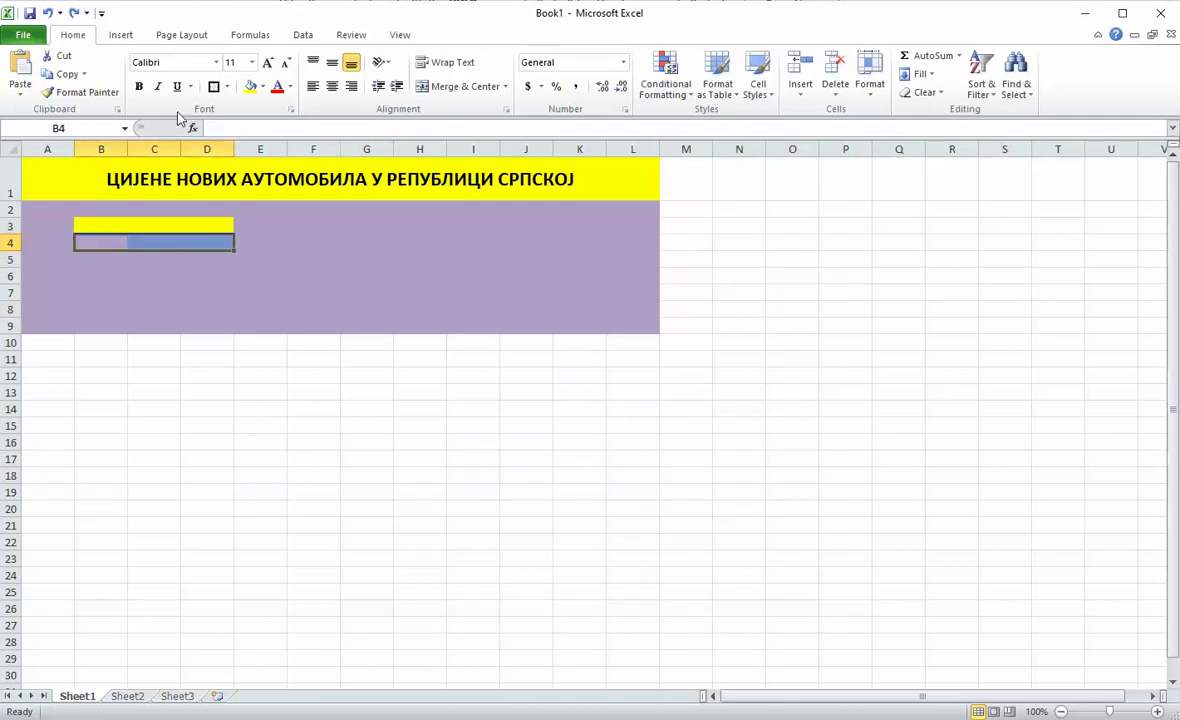
{"action": "left_click", "coordinate": [432, 86]}
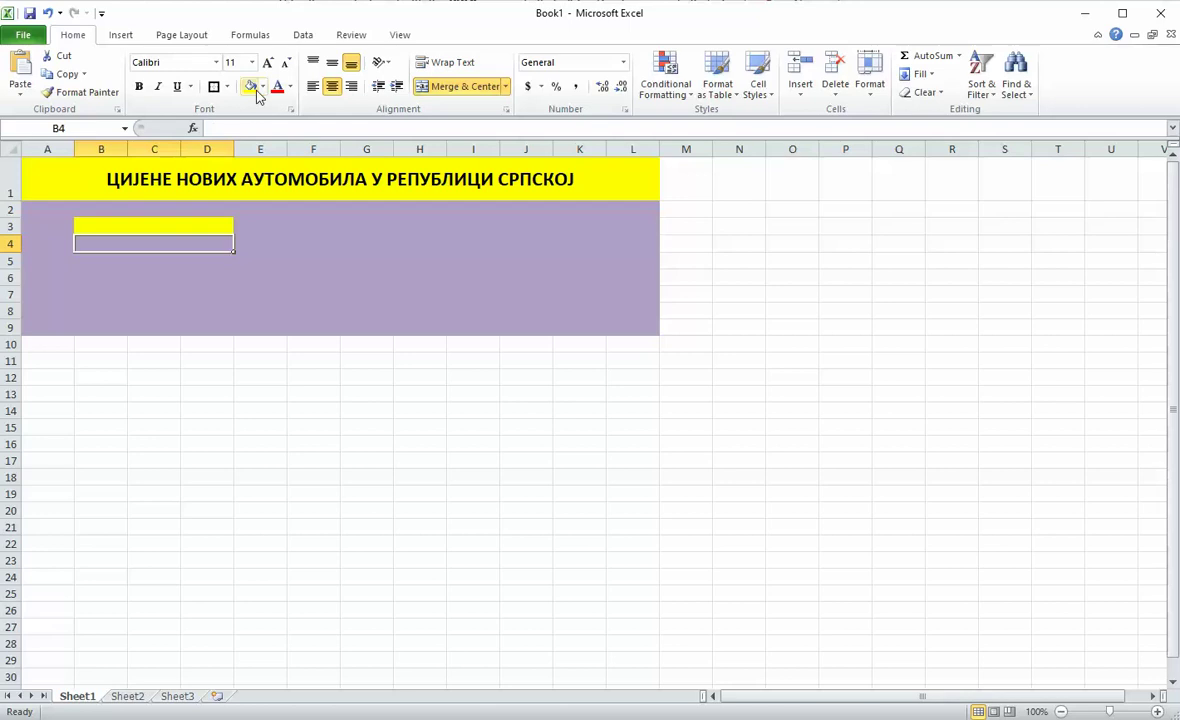
{"action": "left_click", "coordinate": [250, 87]}
{"action": "left_click", "coordinate": [158, 292]}
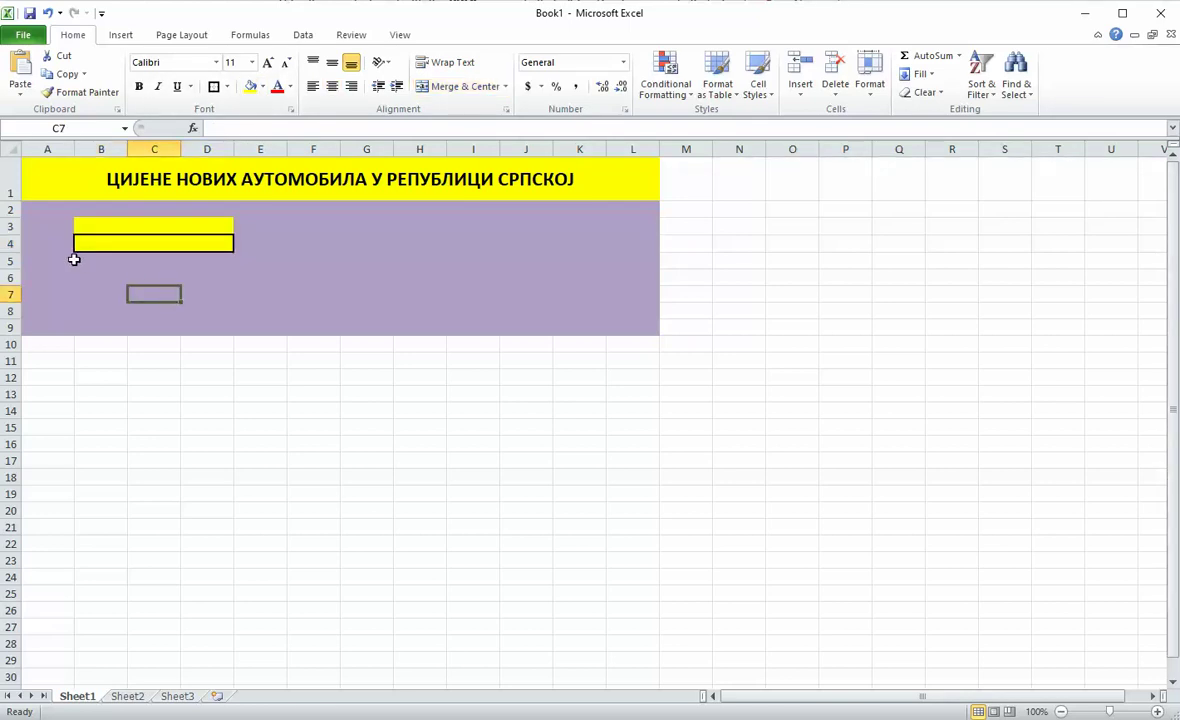
Step: Fill cells B5:D6 with yellow and put a thick box border around the range
{"action": "left_click_drag", "start_coordinate": [73, 256], "coordinate": [203, 272]}
{"action": "left_click", "coordinate": [126, 271]}
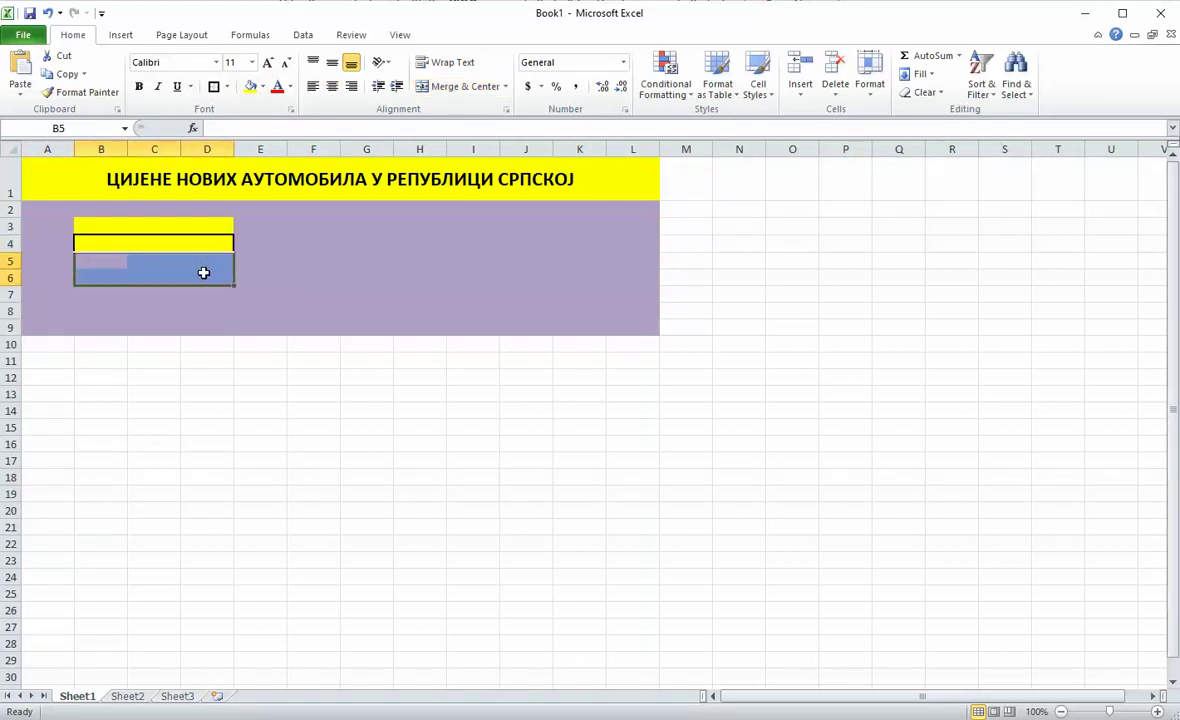
{"action": "left_click", "coordinate": [253, 88]}
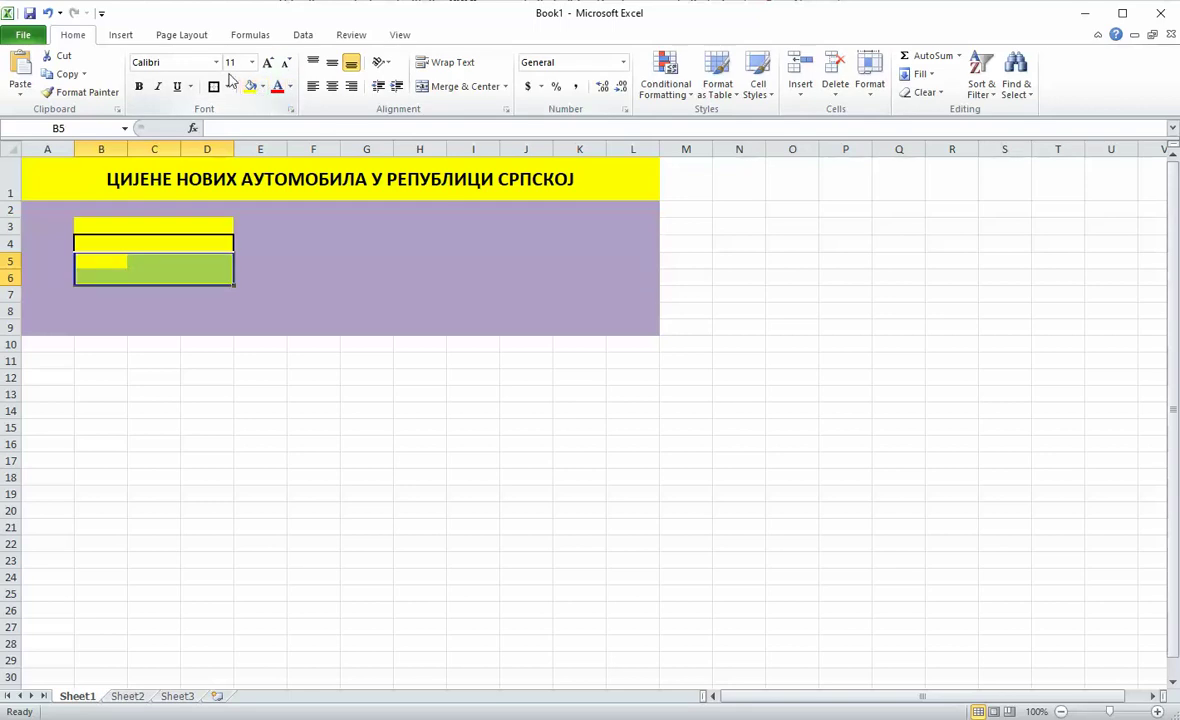
{"action": "left_click", "coordinate": [212, 87]}
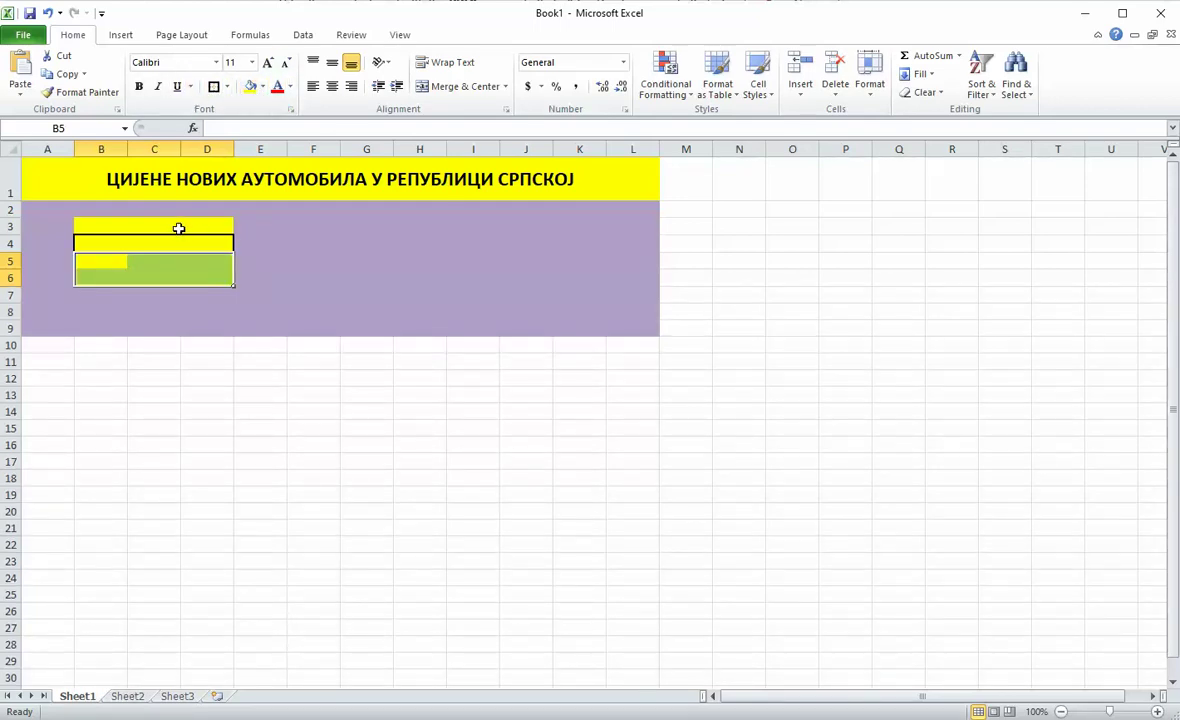
Step: Remove the existing borders from B3:D4 and put a single thick box border around the range
{"action": "left_click_drag", "start_coordinate": [176, 229], "coordinate": [178, 236]}
{"action": "left_click", "coordinate": [212, 87]}
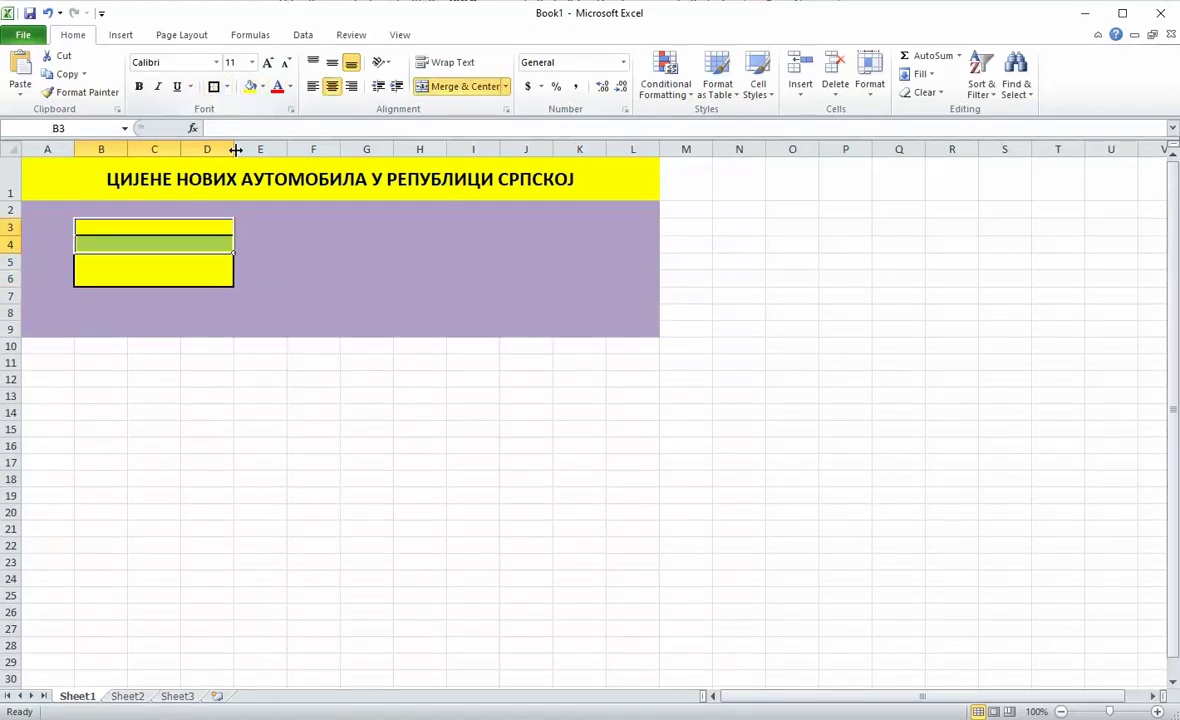
{"action": "left_click", "coordinate": [227, 87]}
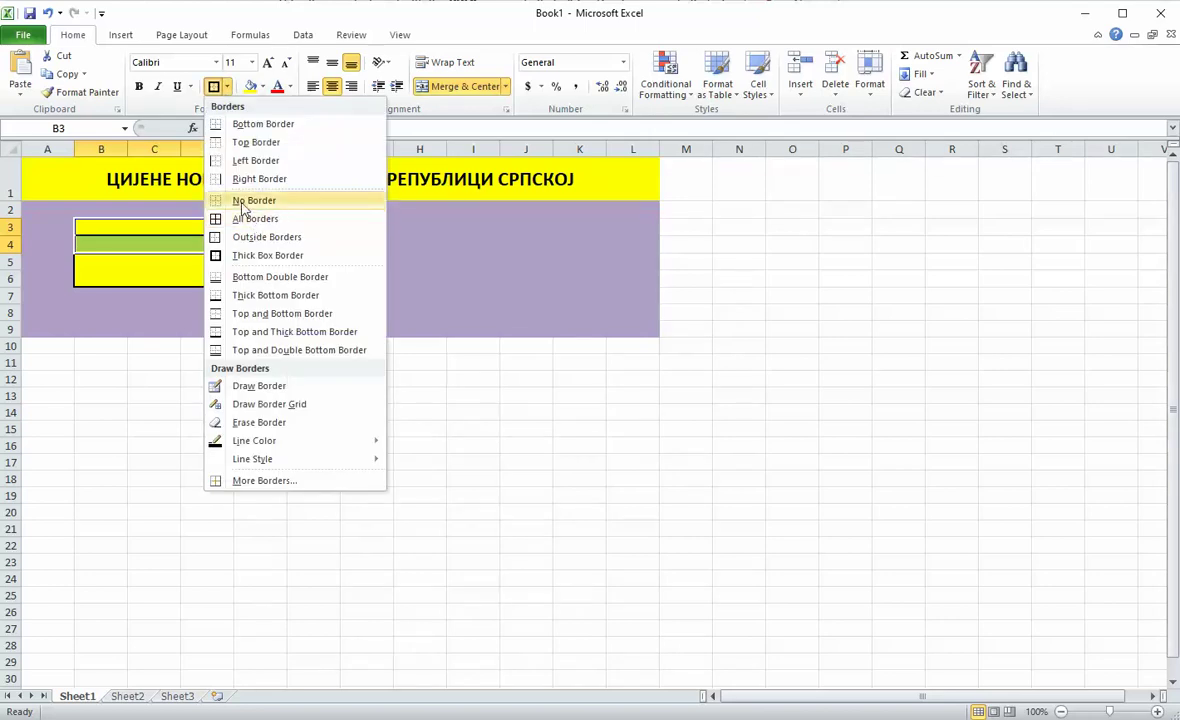
{"action": "left_click", "coordinate": [241, 201]}
{"action": "left_click", "coordinate": [227, 87]}
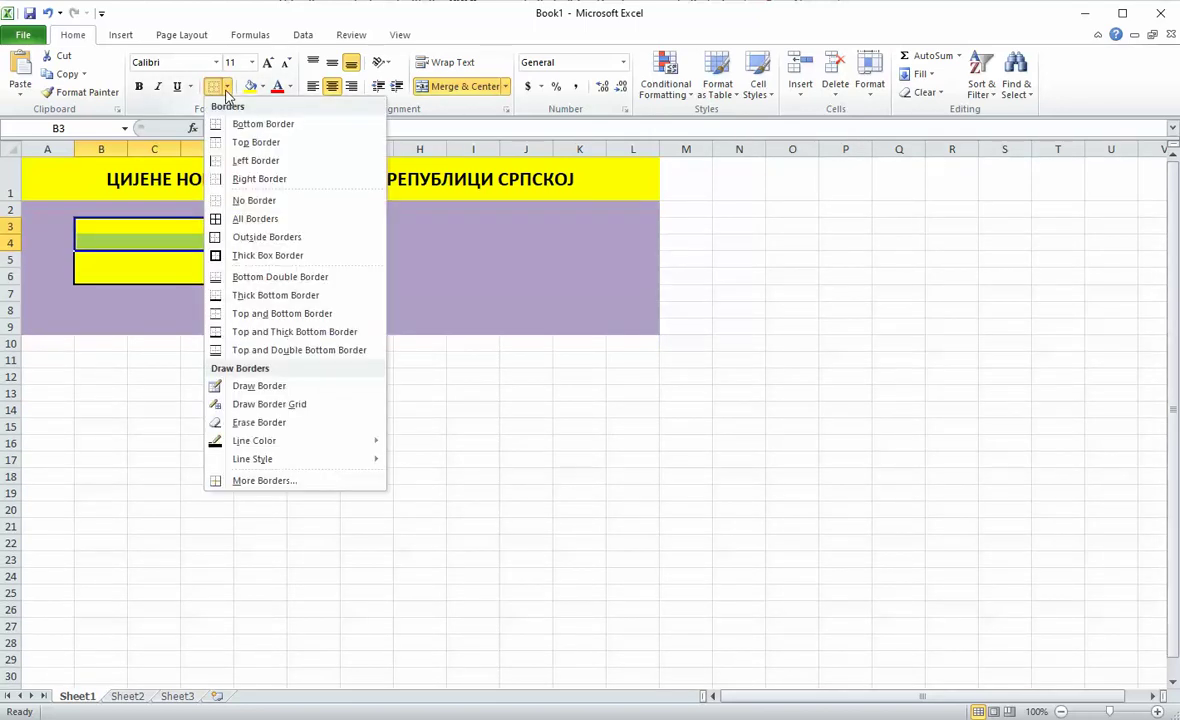
{"action": "left_click", "coordinate": [240, 256]}
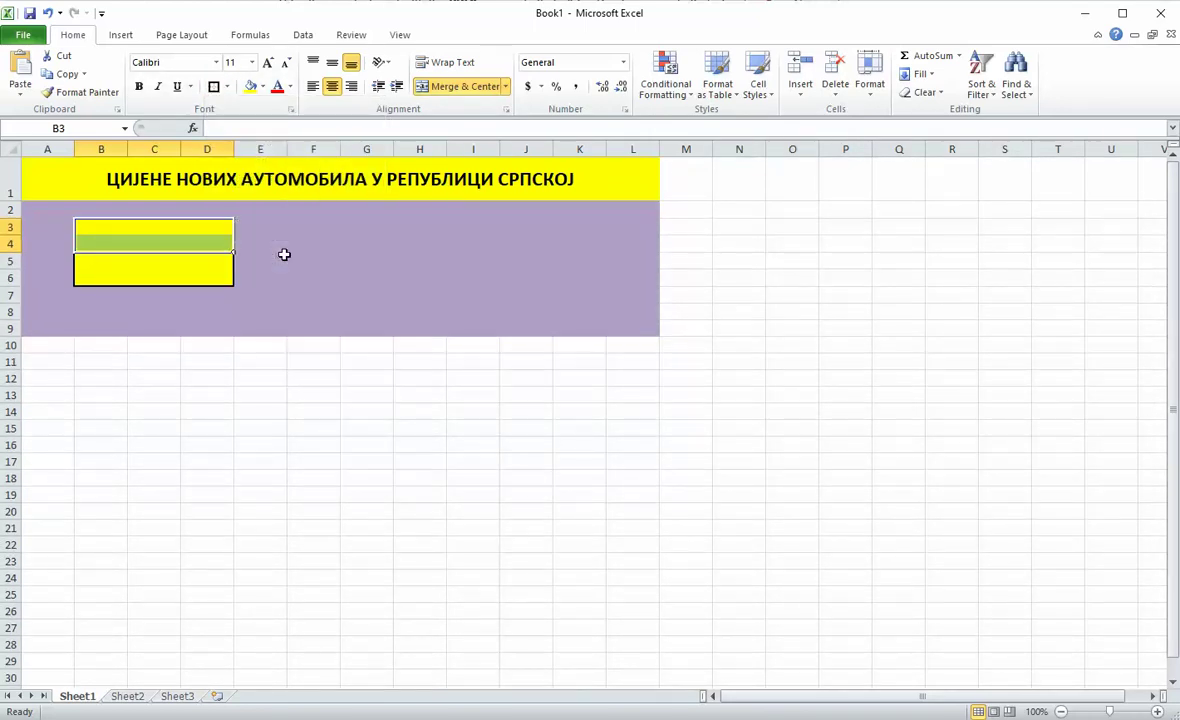
{"action": "left_click", "coordinate": [282, 257]}
Step: Enter the heading ЦАРИНА in merged cell B3 and the label Запремина мотора( cm3) in merged cell B4, with cm in Latin script
{"action": "left_click", "coordinate": [170, 229]}
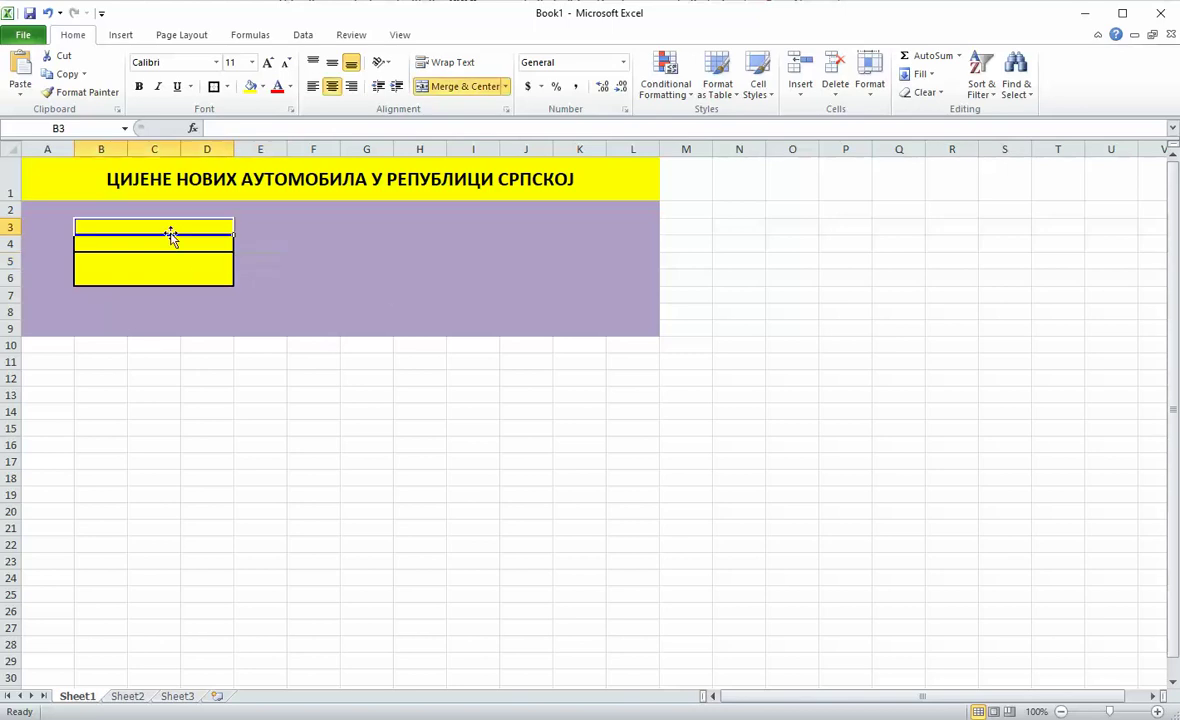
{"action": "type", "text": "ЦАРИНА"}
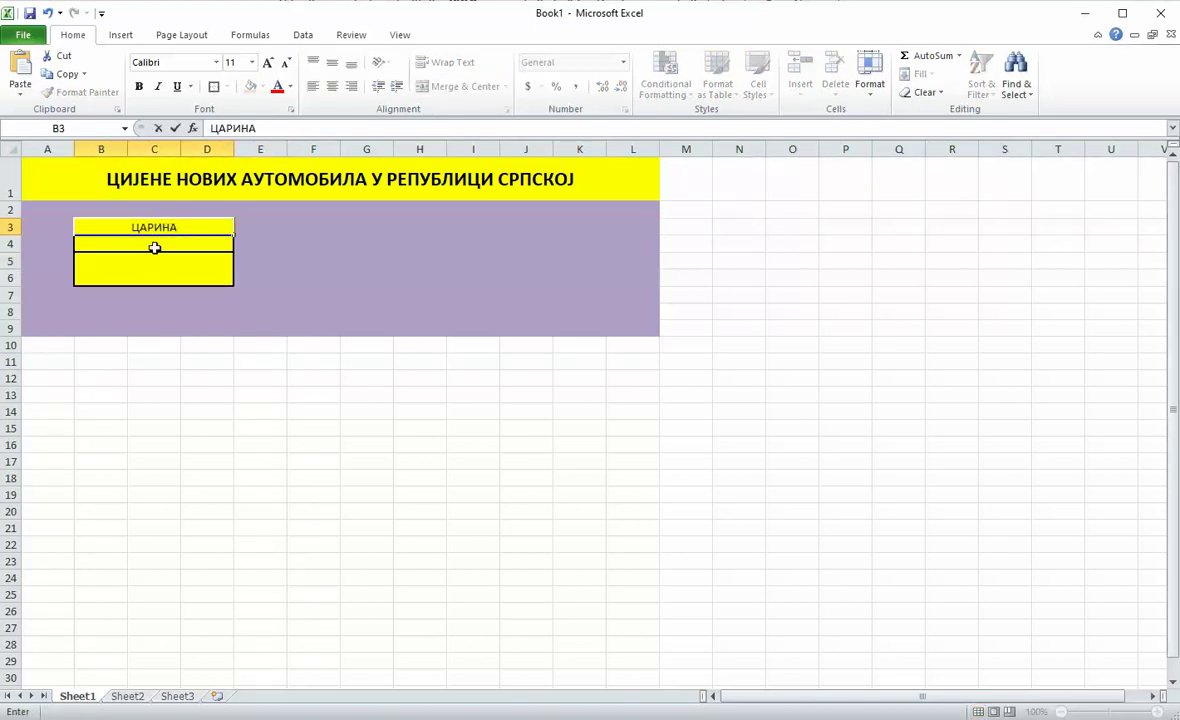
{"action": "left_click", "coordinate": [155, 248]}
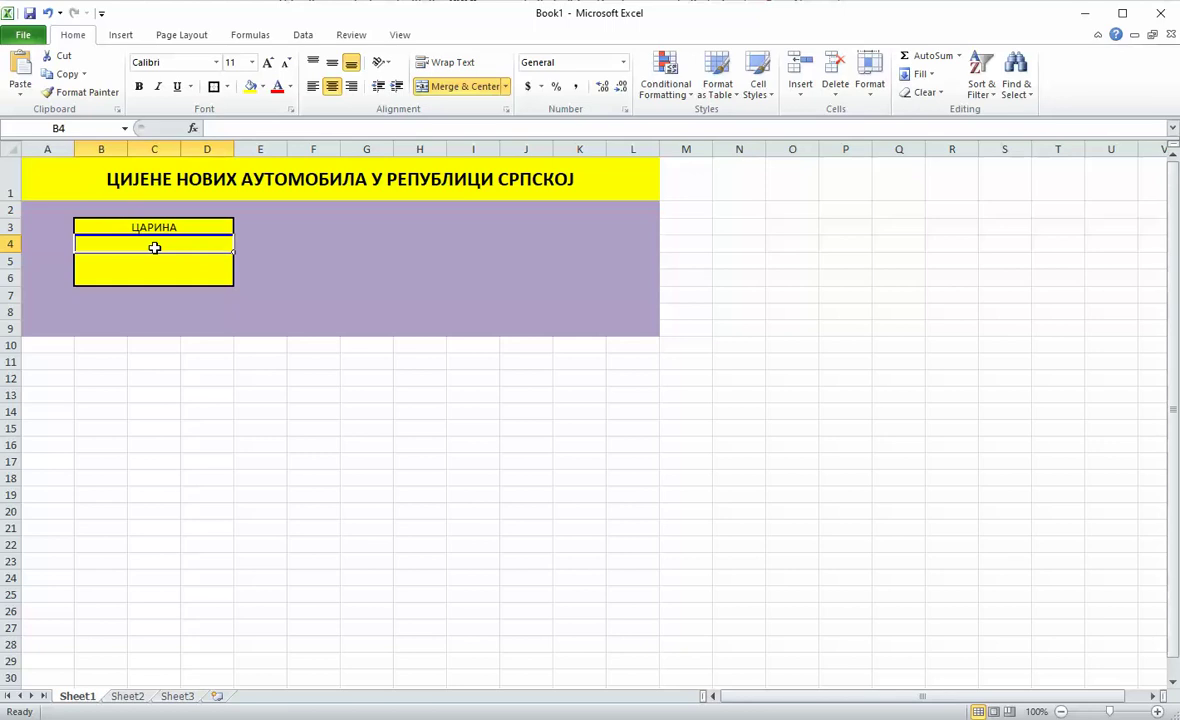
{"action": "type", "text": "Запреми"}
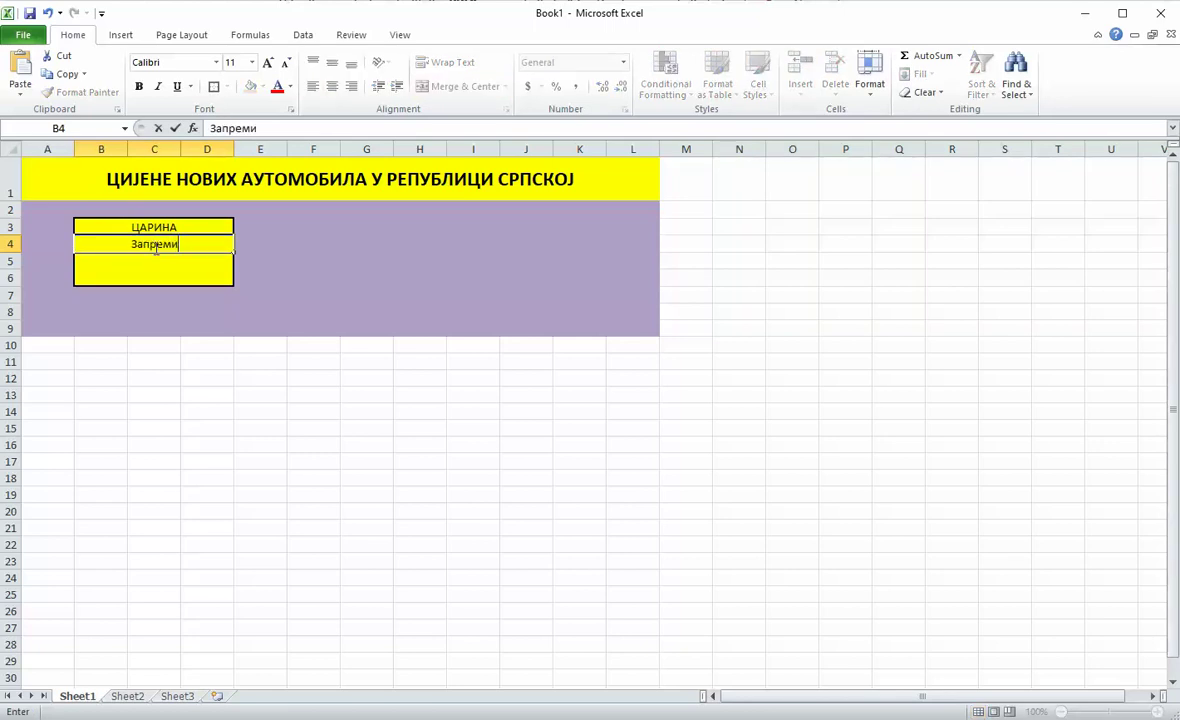
{"action": "type", "text": "на мотор"}
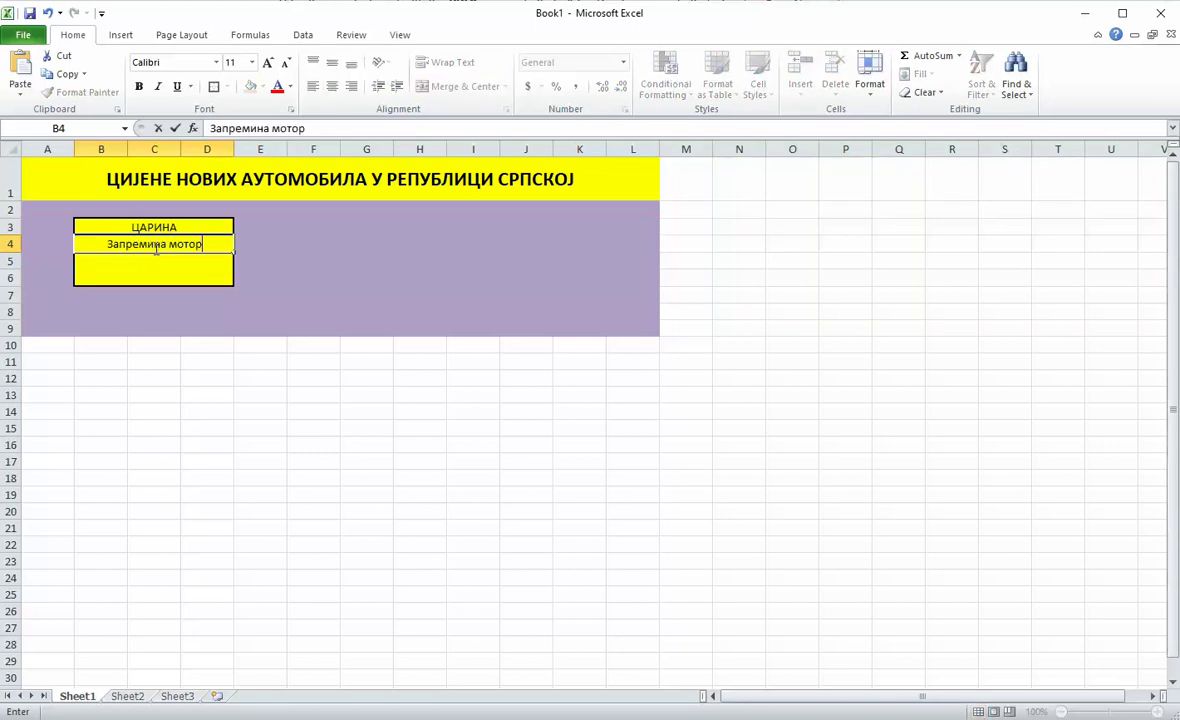
{"action": "type", "text": "а цм"}
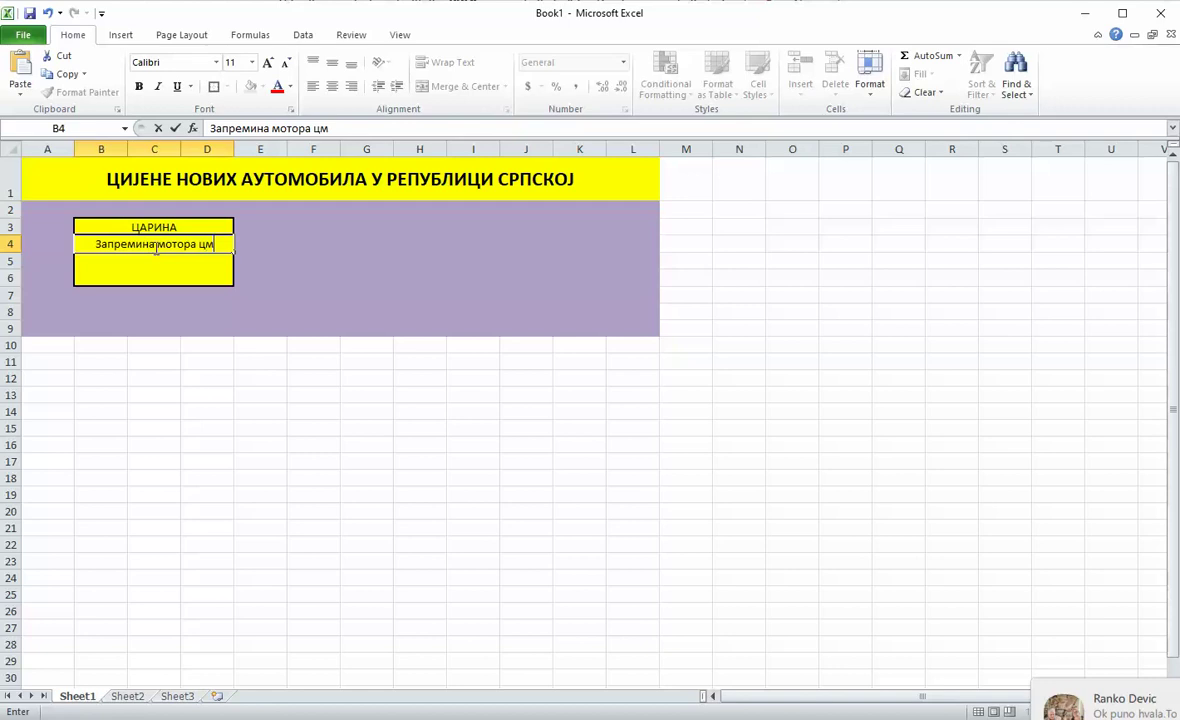
{"action": "key", "text": "BackSpace"}
{"action": "key", "text": "BackSpace"}
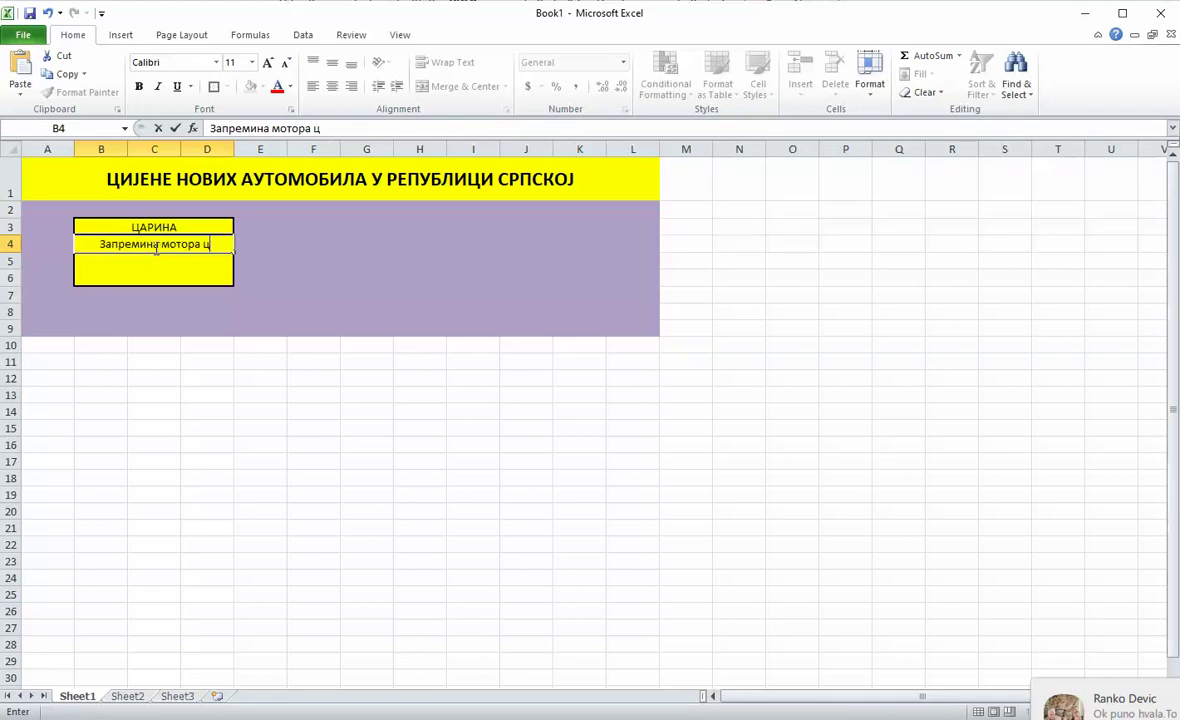
{"action": "key", "text": "super+space"}
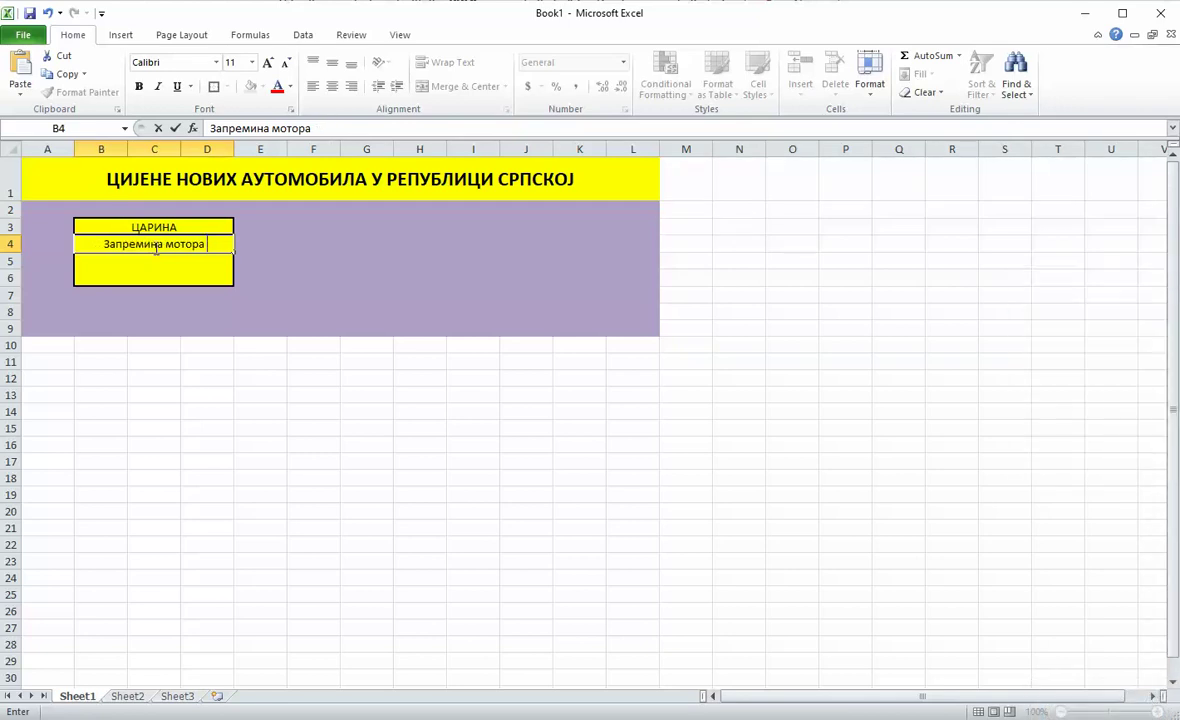
{"action": "type", "text": "cm"}
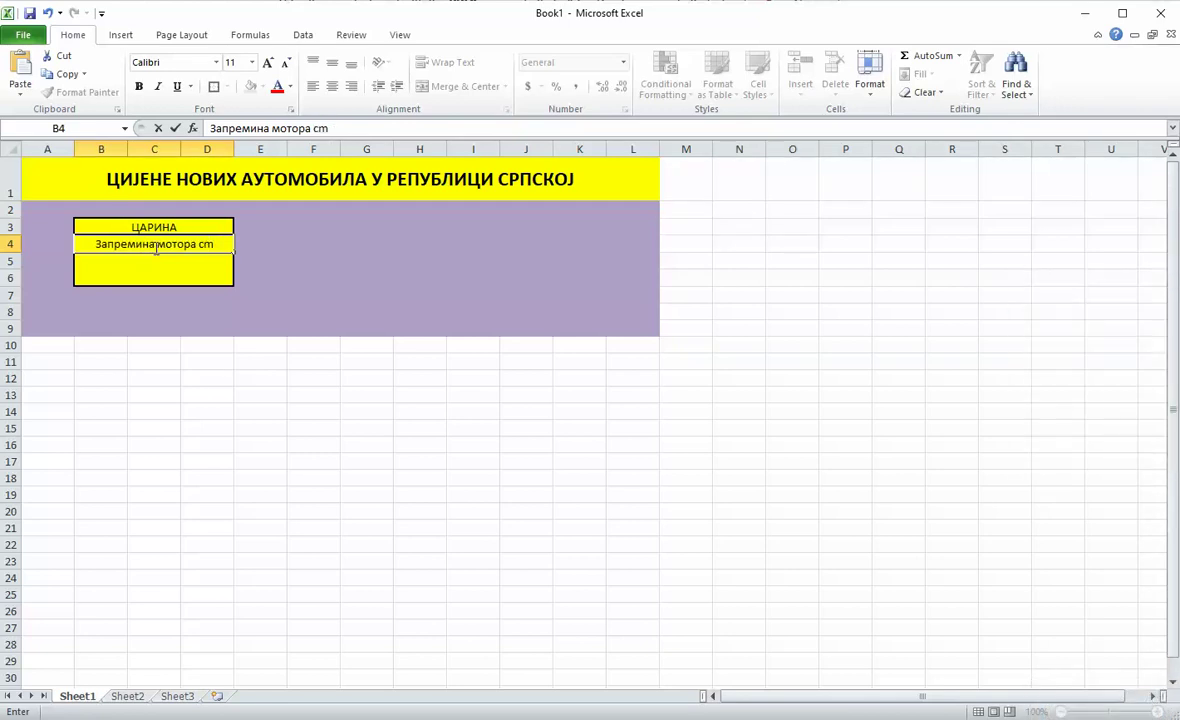
{"action": "type", "text": "3"}
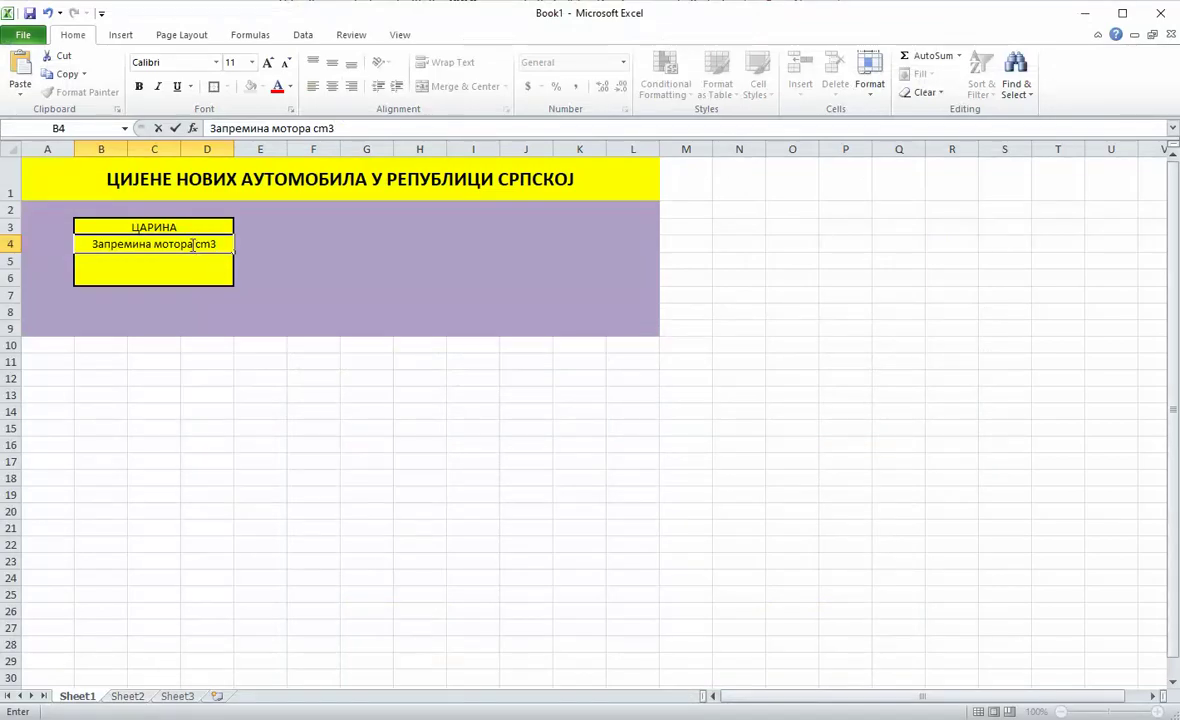
{"action": "type", "text": "( cm3"}
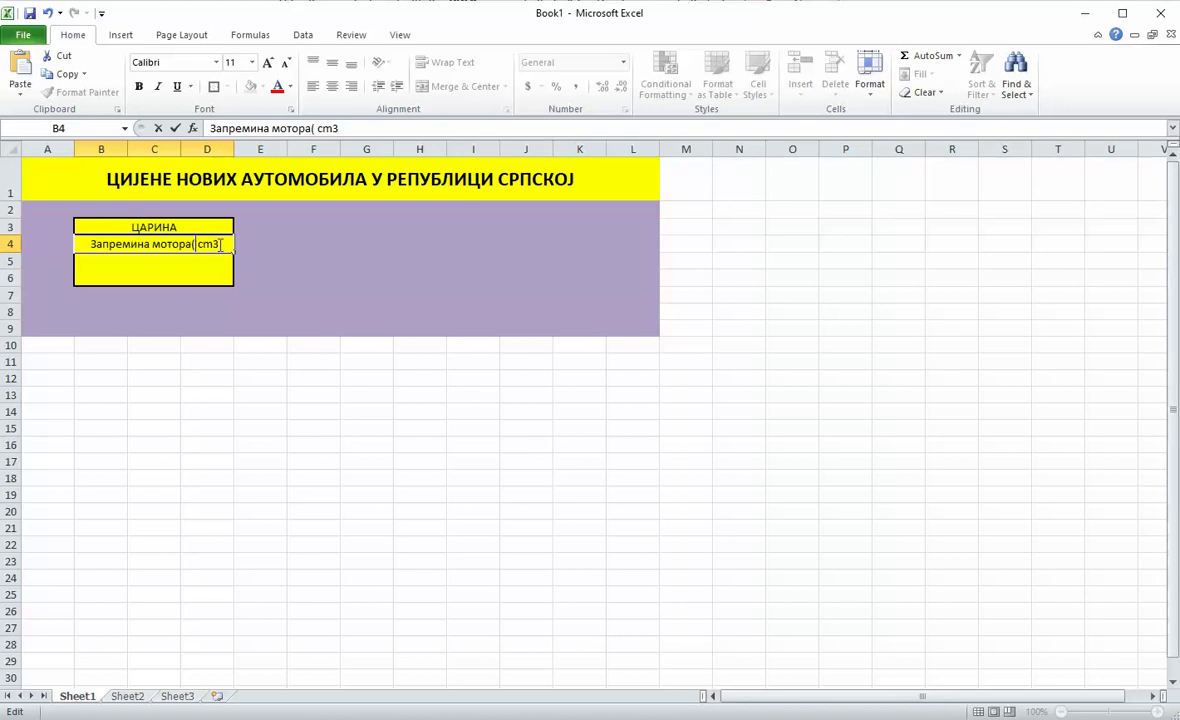
{"action": "type", "text": ")"}
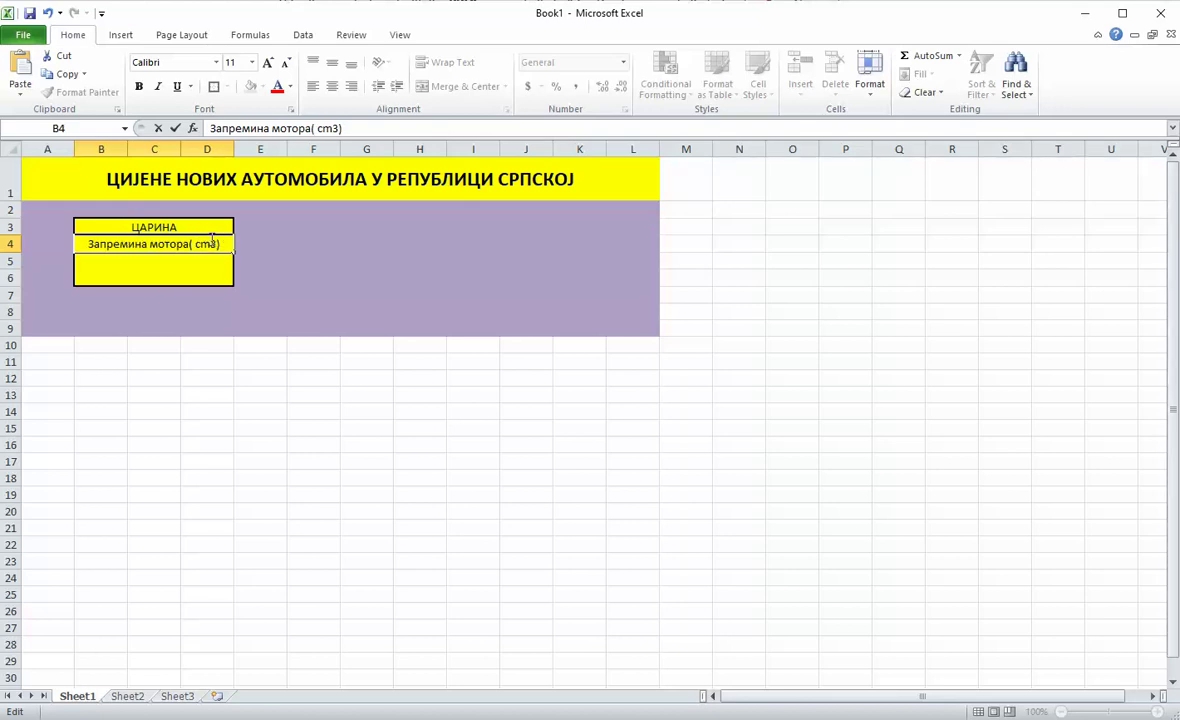
Step: Format the 3 of cm3 in cell B4 as superscript and finish editing the cell
{"action": "left_click", "coordinate": [291, 109]}
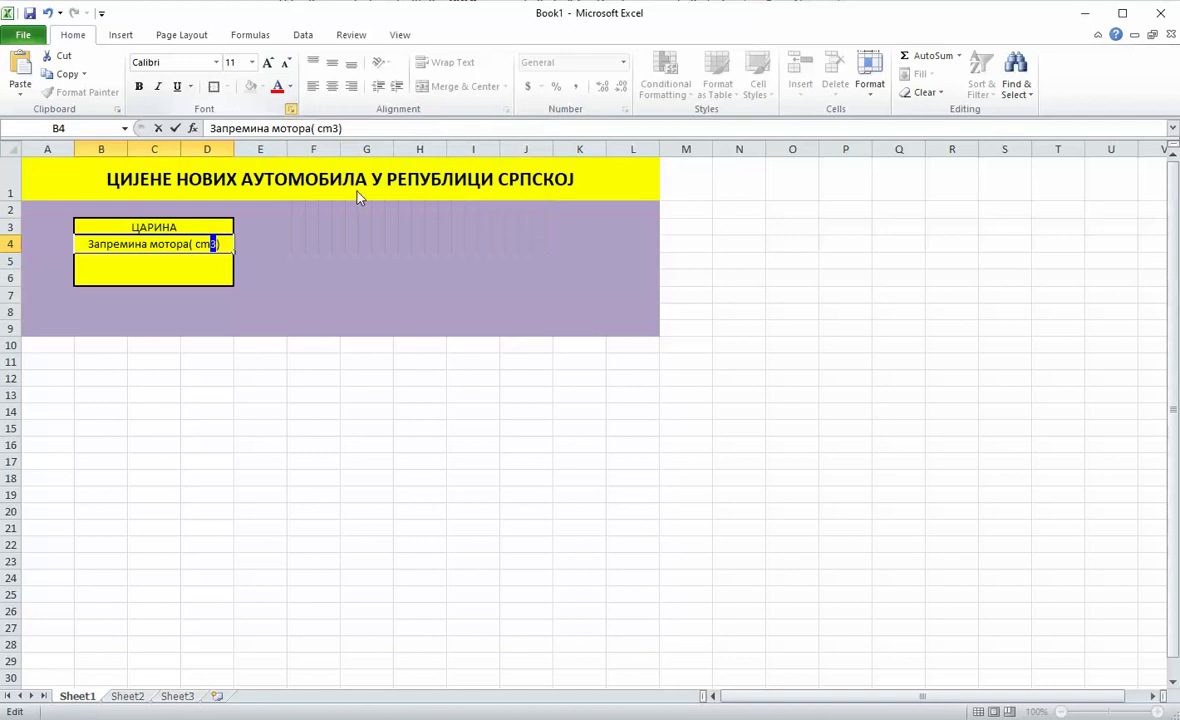
{"action": "left_click", "coordinate": [291, 112]}
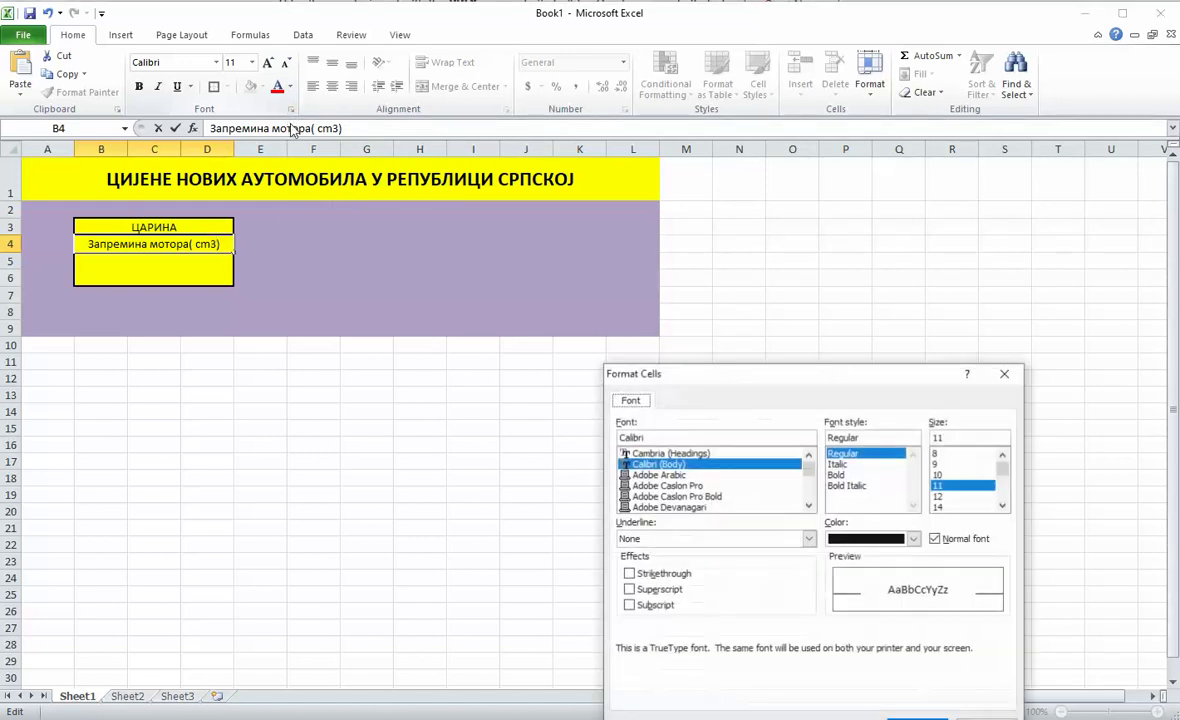
{"action": "left_click", "coordinate": [664, 592]}
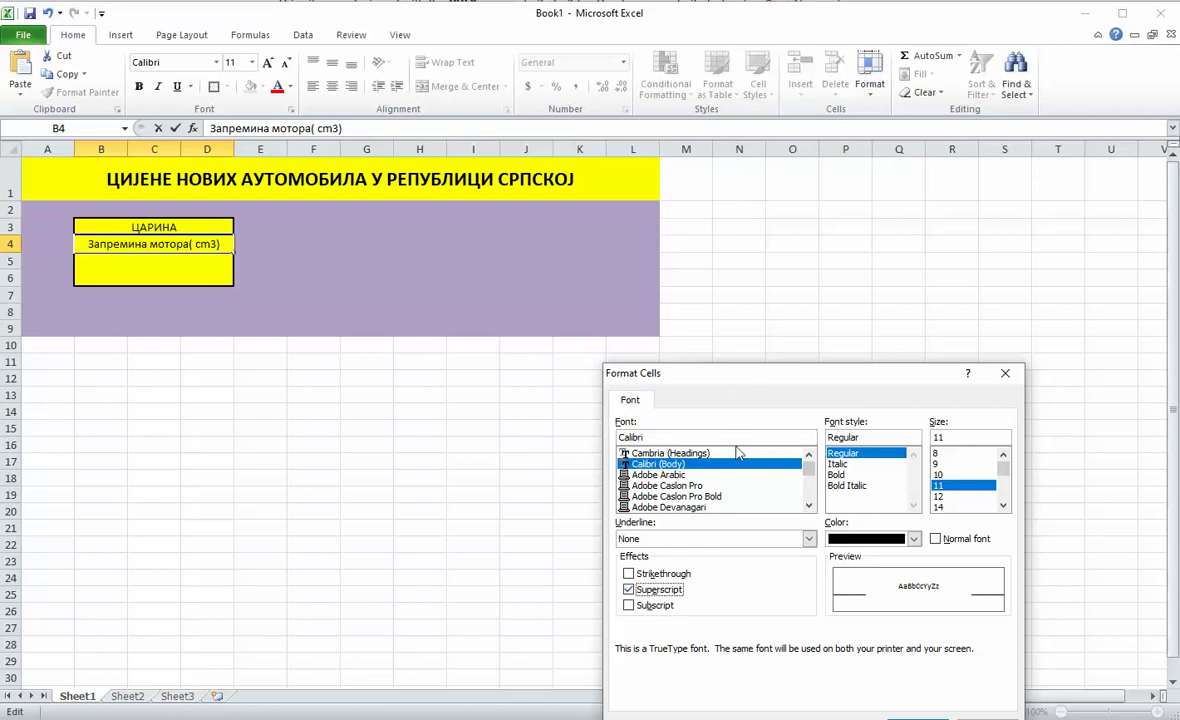
{"action": "left_click_drag", "start_coordinate": [748, 381], "coordinate": [568, 172]}
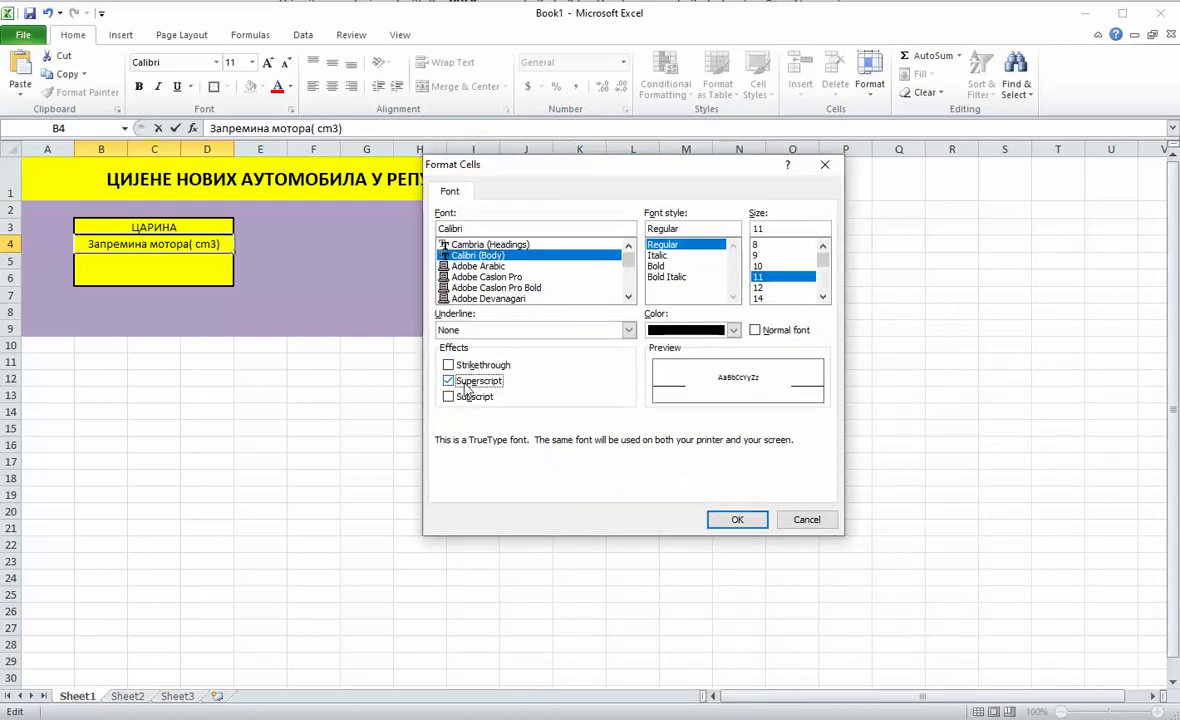
{"action": "left_click", "coordinate": [737, 519]}
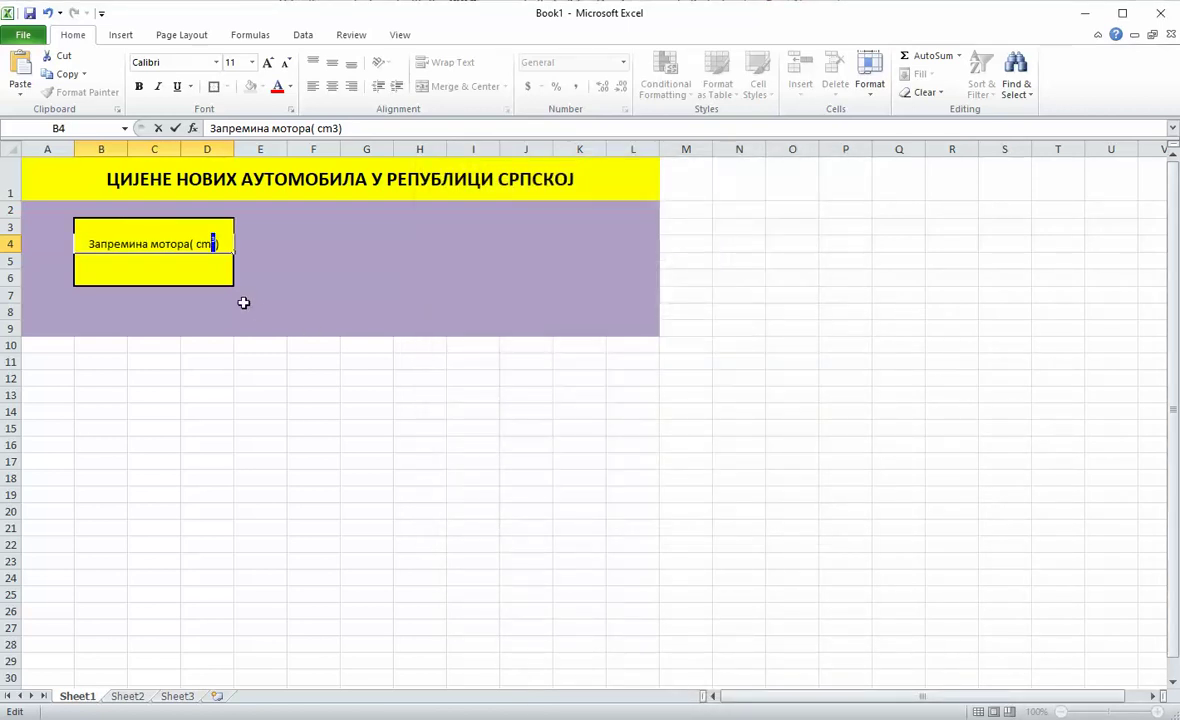
{"action": "left_click_drag", "start_coordinate": [154, 282], "coordinate": [154, 264]}
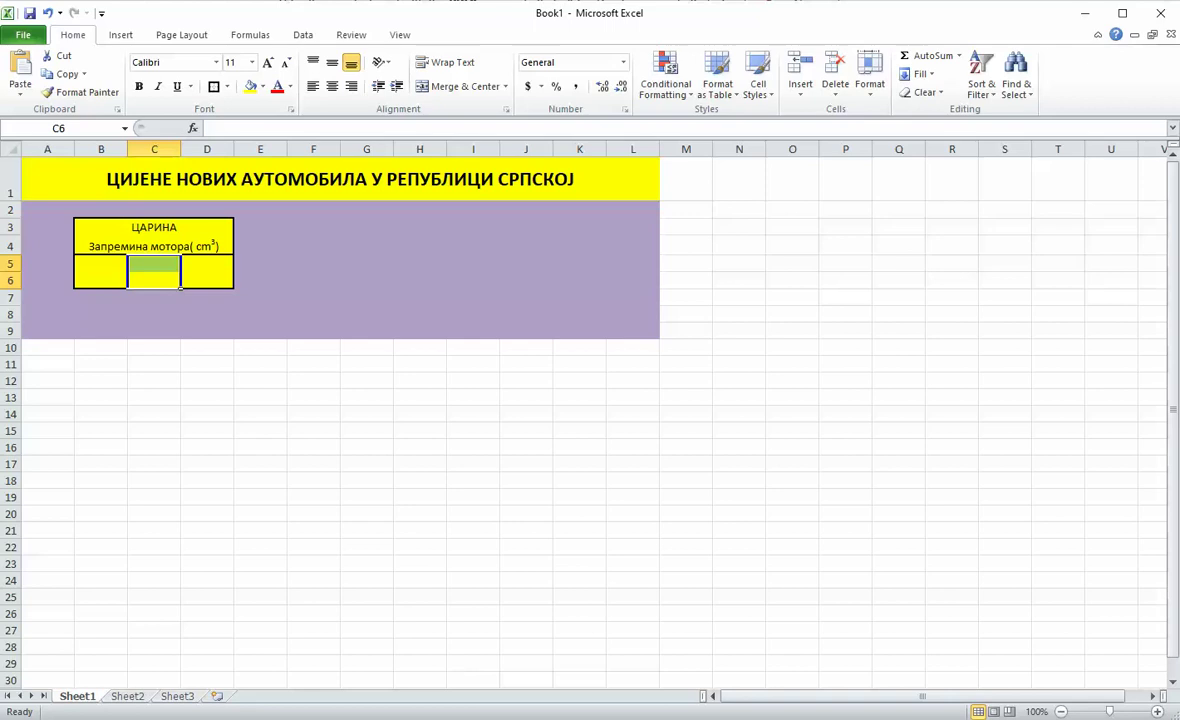
Step: Enter the engine size labels мање од 1500 in B5 and више од 1500 in B6
{"action": "left_click", "coordinate": [461, 690]}
{"action": "left_click", "coordinate": [92, 258]}
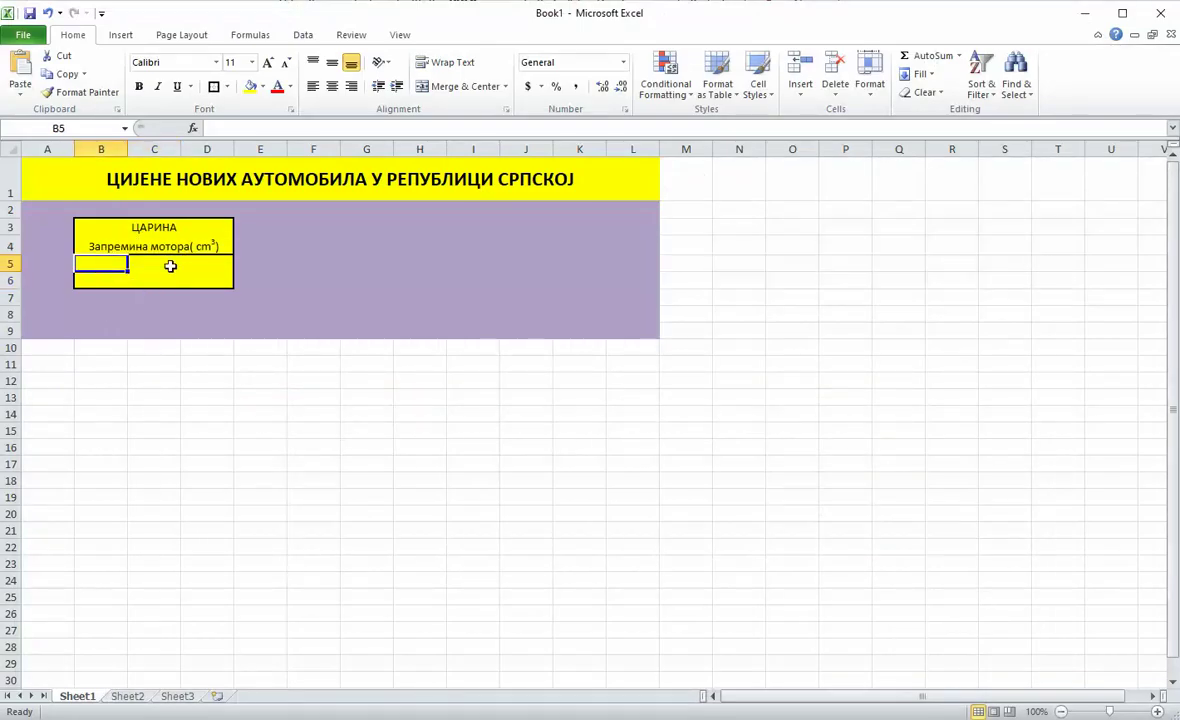
{"action": "key", "text": "super+space"}
{"action": "type", "text": "мање од "}
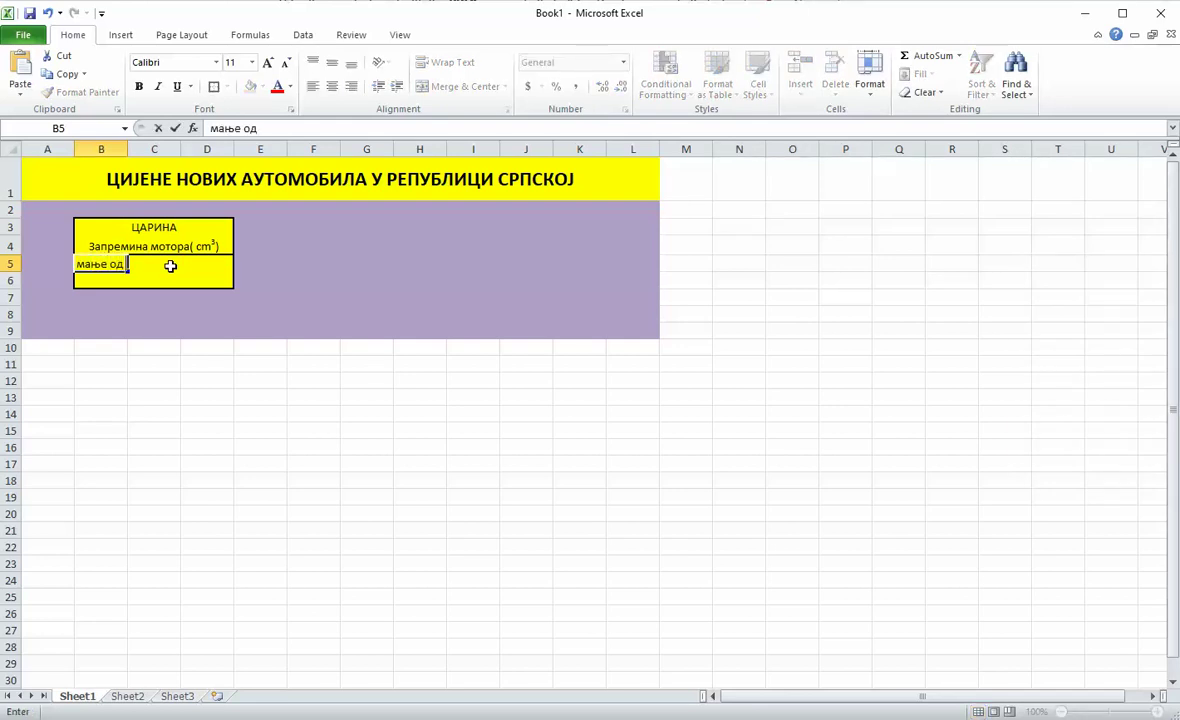
{"action": "type", "text": "1500"}
{"action": "key", "text": "Return"}
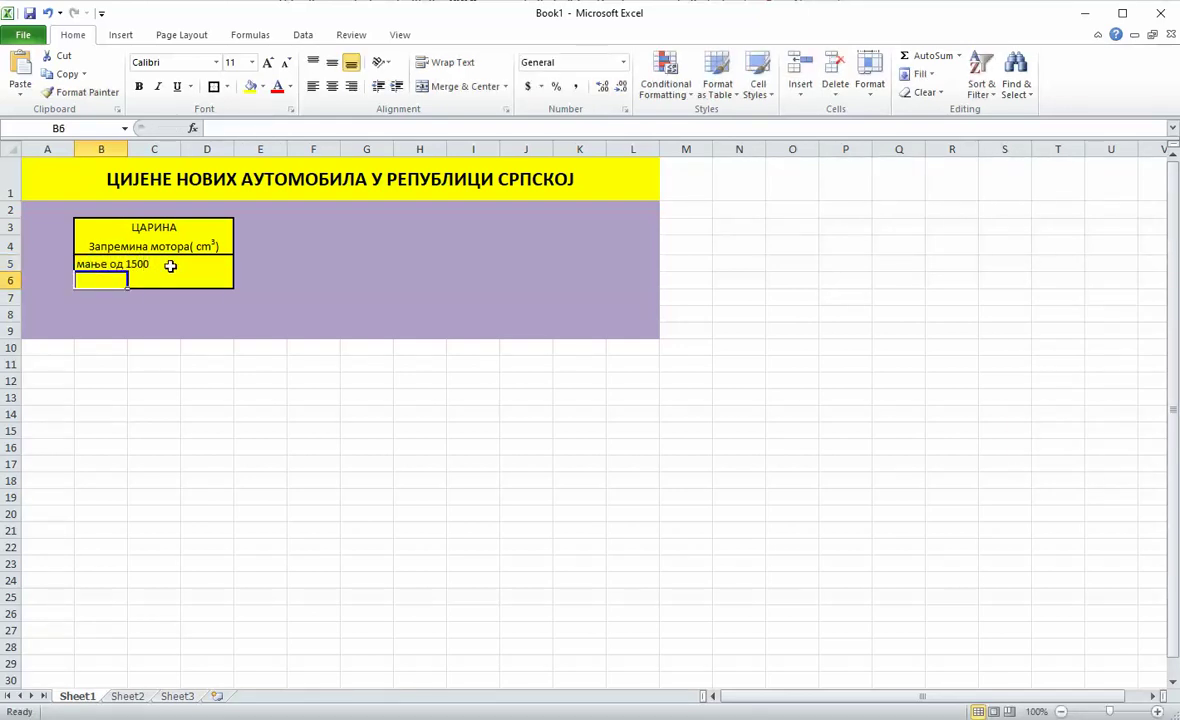
{"action": "type", "text": "више о"}
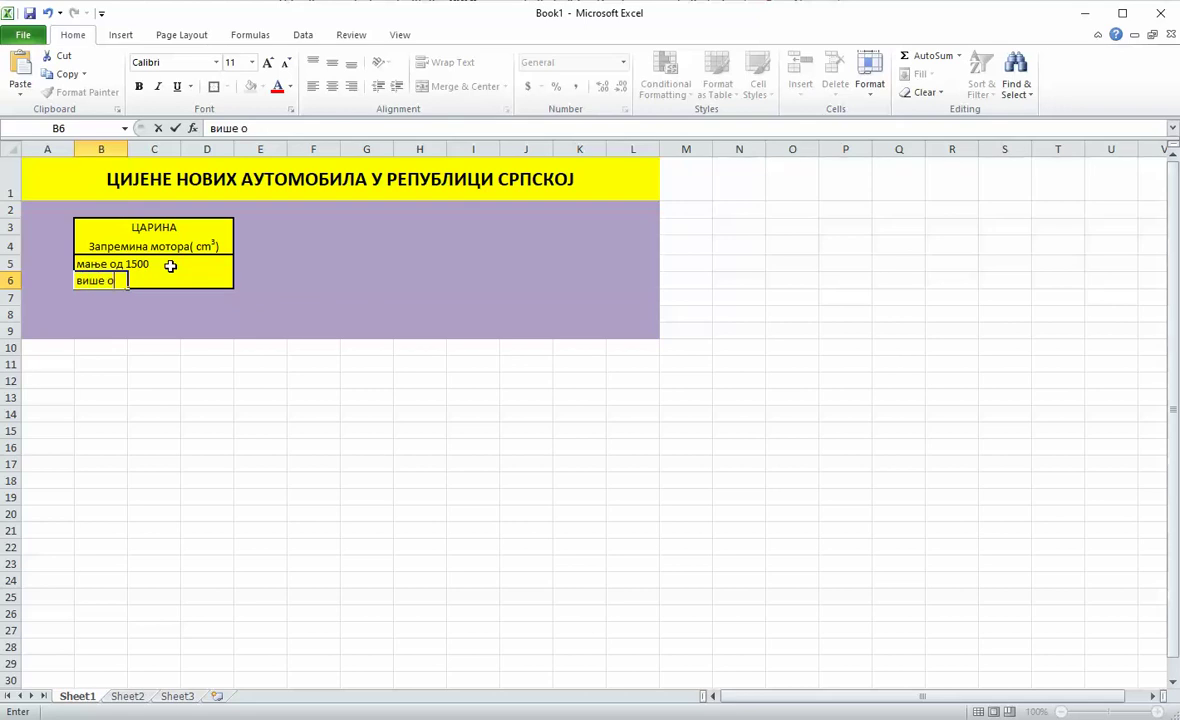
{"action": "type", "text": "д 1500"}
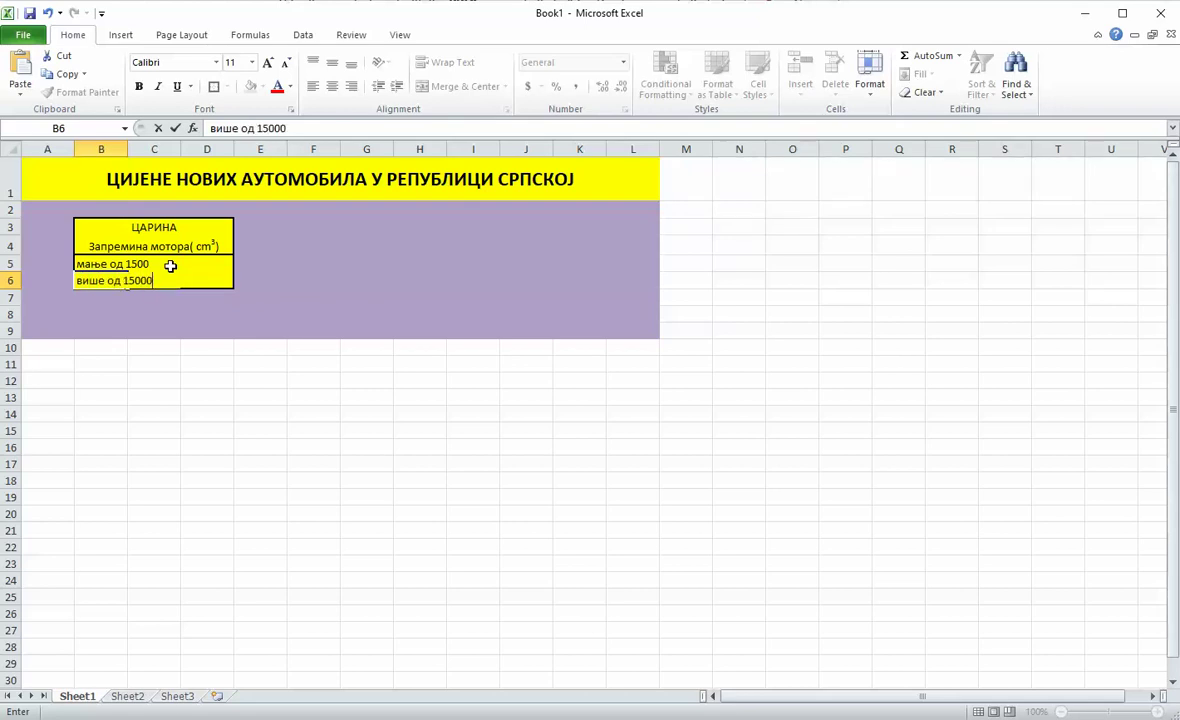
{"action": "key", "text": "Return"}
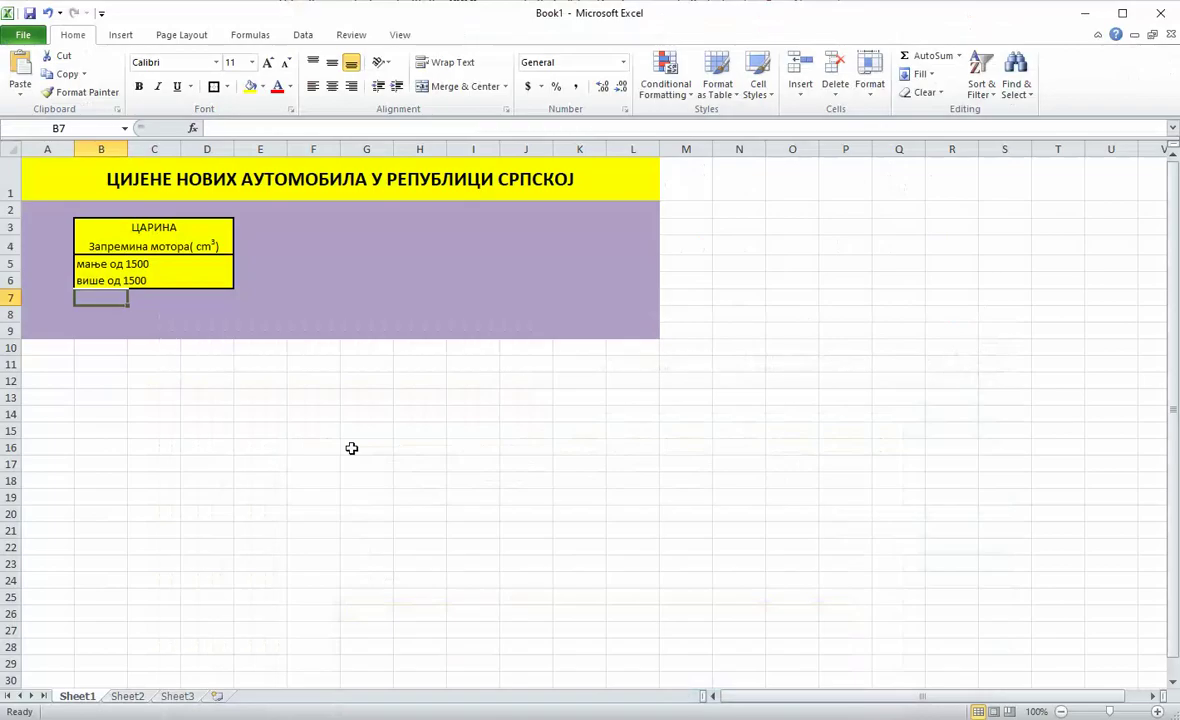
Step: Enter the customs rates 10% in D5 and 15% in D6
{"action": "left_click", "coordinate": [221, 262]}
{"action": "type", "text": "10"}
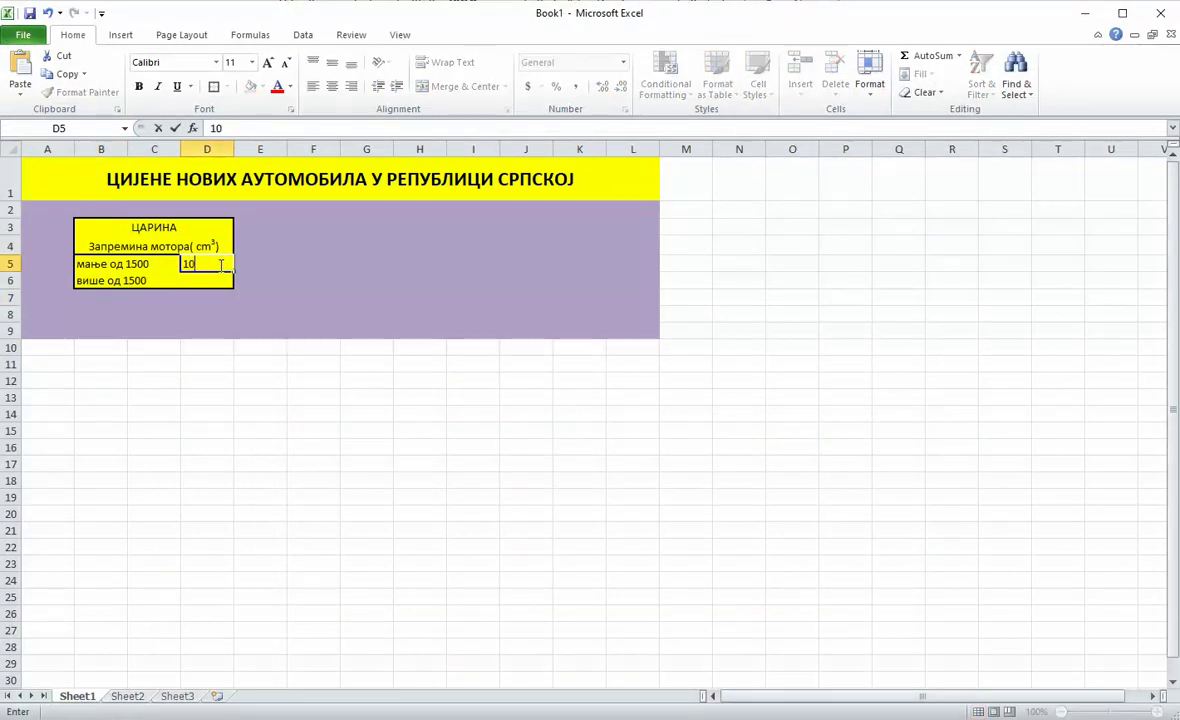
{"action": "key", "text": "Return"}
{"action": "type", "text": "15"}
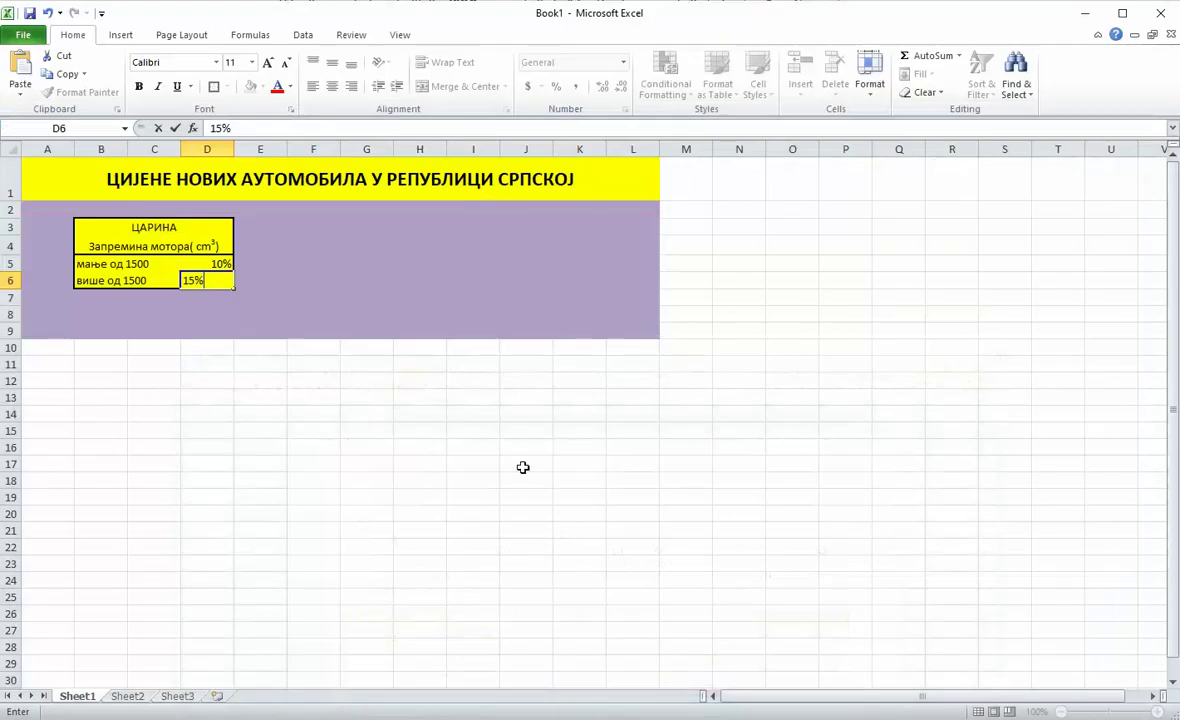
Step: Fill cells J3:J4 yellow, merge and center them, and enter the heading ПДВ
{"action": "left_click_drag", "start_coordinate": [522, 224], "coordinate": [521, 245]}
{"action": "left_click", "coordinate": [248, 86]}
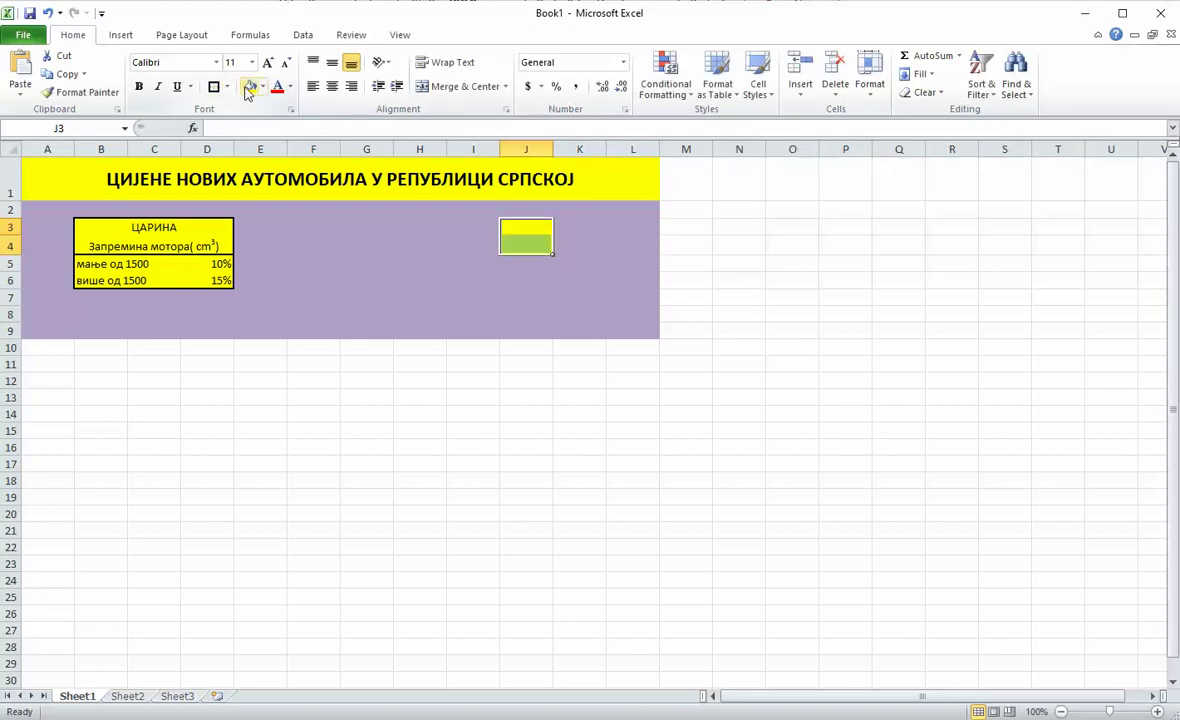
{"action": "left_click", "coordinate": [466, 87]}
{"action": "type", "text": "П"}
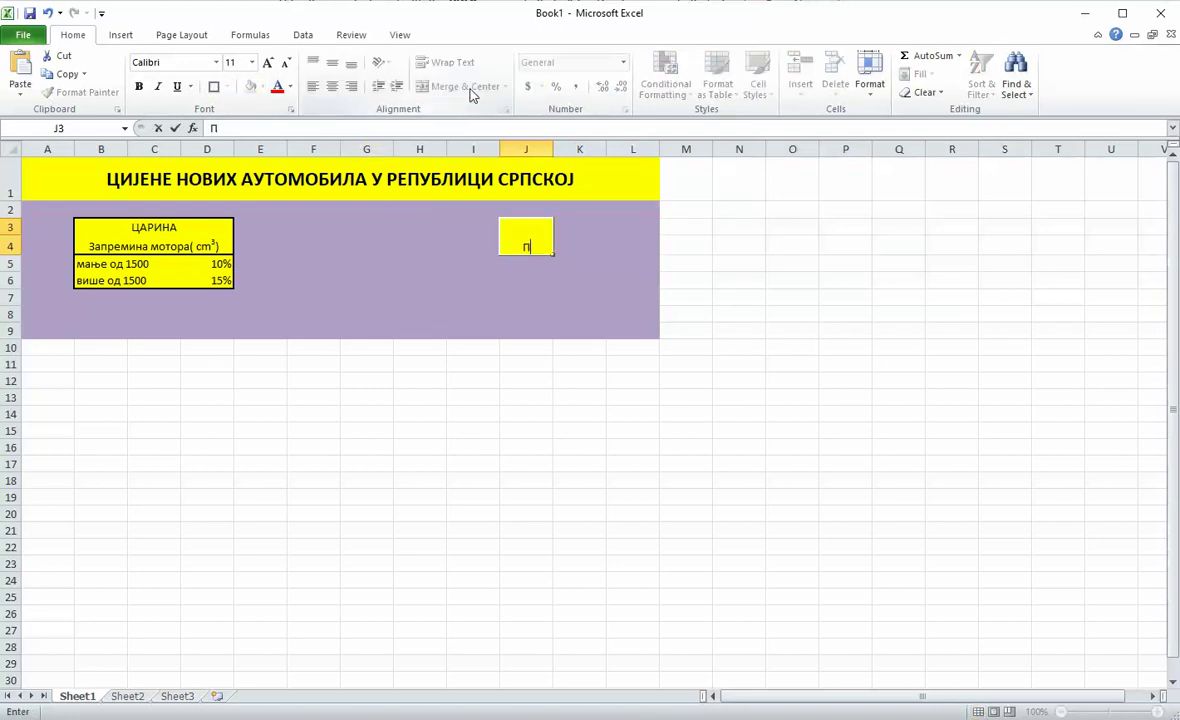
{"action": "type", "text": "ДВ"}
{"action": "key", "text": "Return"}
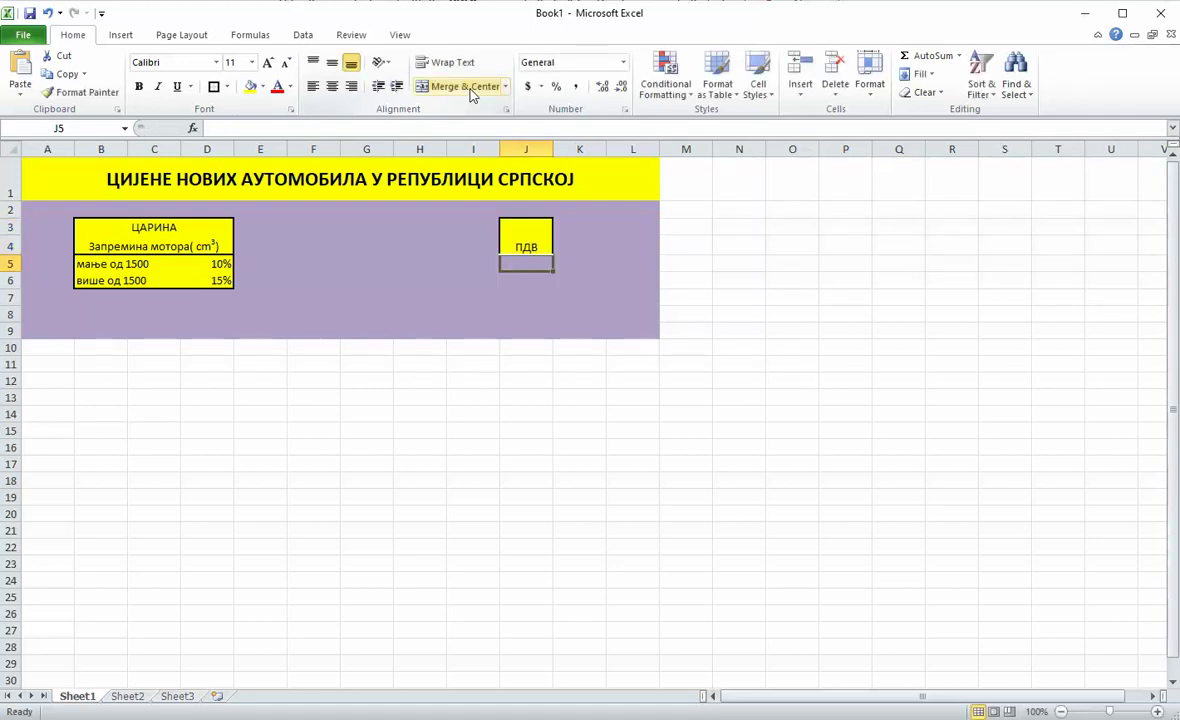
Step: Format the ПДВ heading as middle-aligned, bold, size 14, and widen column J slightly
{"action": "left_click", "coordinate": [524, 232]}
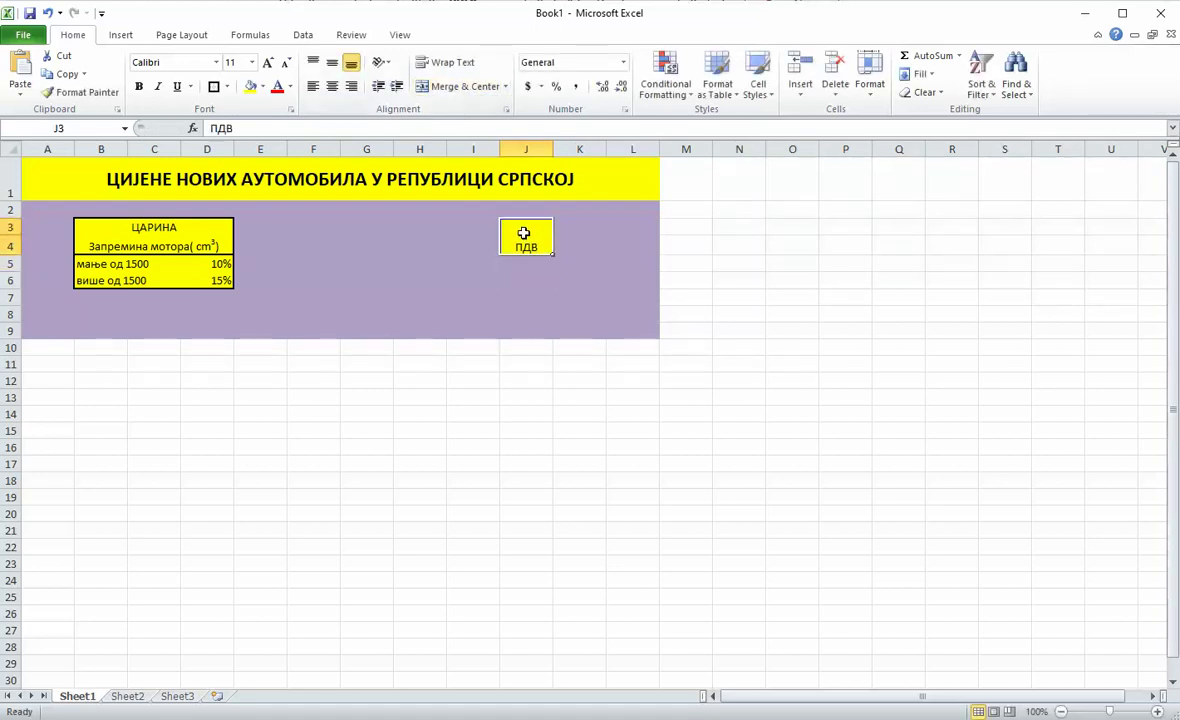
{"action": "left_click", "coordinate": [332, 62]}
{"action": "left_click", "coordinate": [139, 86]}
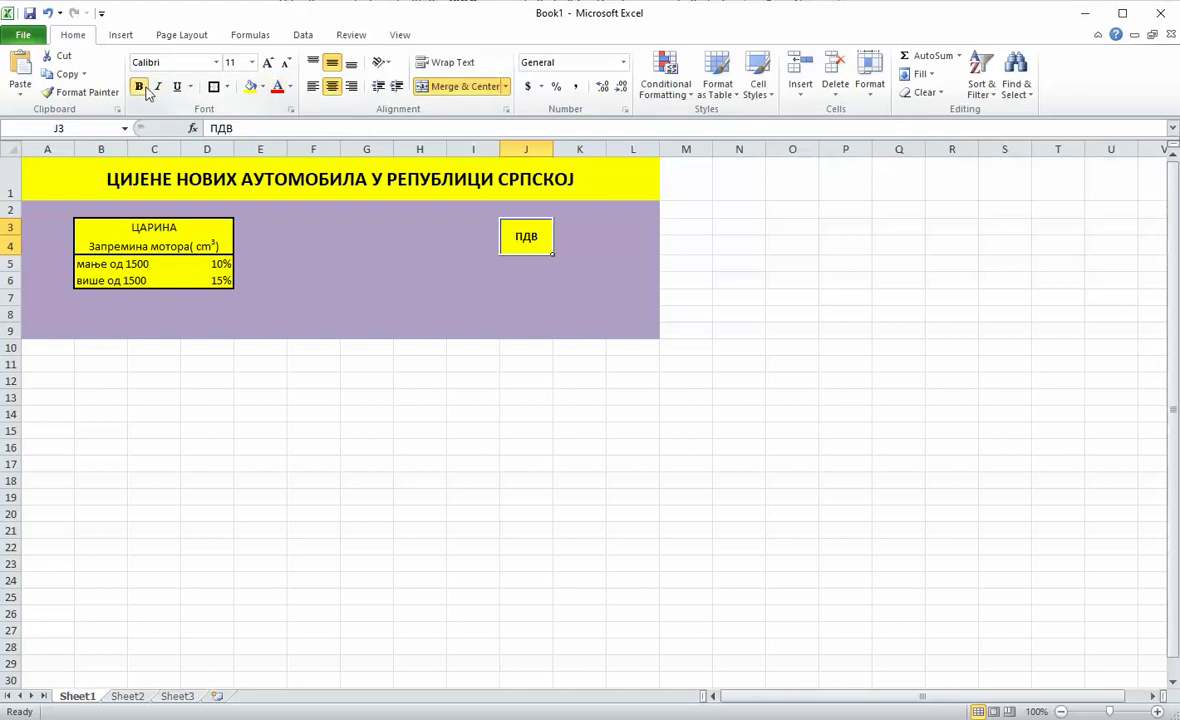
{"action": "left_click", "coordinate": [267, 62]}
{"action": "left_click", "coordinate": [267, 62]}
{"action": "left_click_drag", "start_coordinate": [553, 149], "coordinate": [576, 149]}
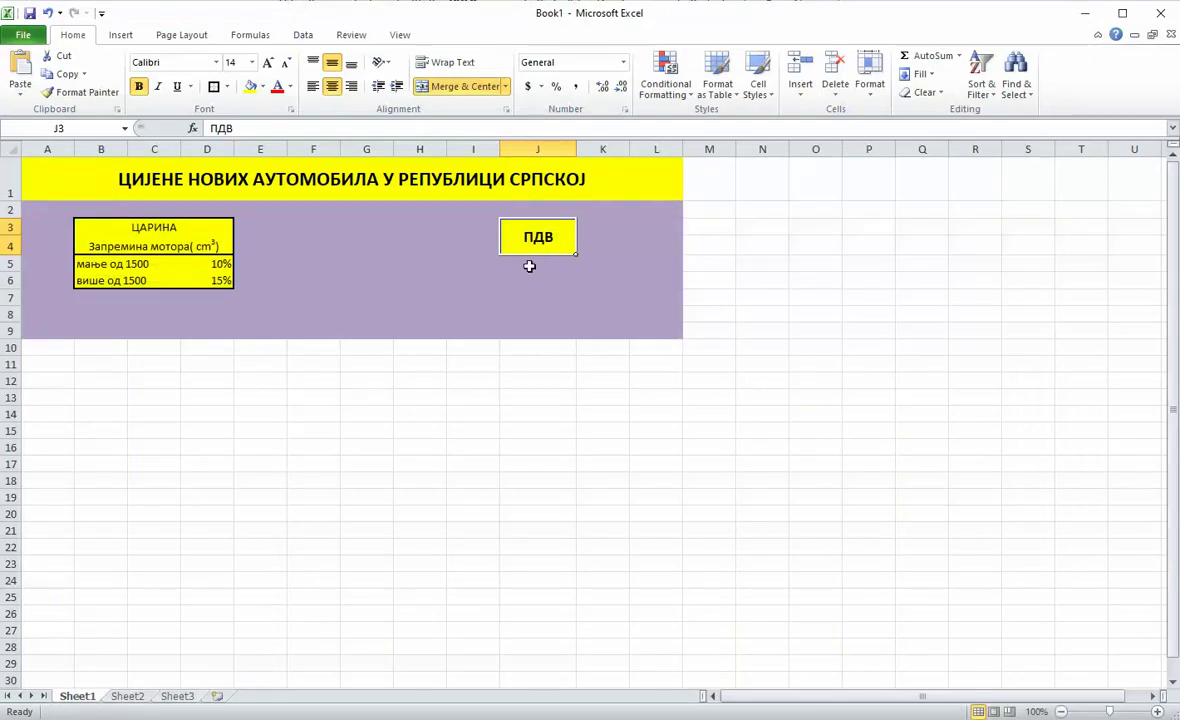
Step: Enter 17% in J5 and give the cell a yellow fill with centered horizontal and middle vertical alignment
{"action": "left_click", "coordinate": [527, 266]}
{"action": "type", "text": "17"}
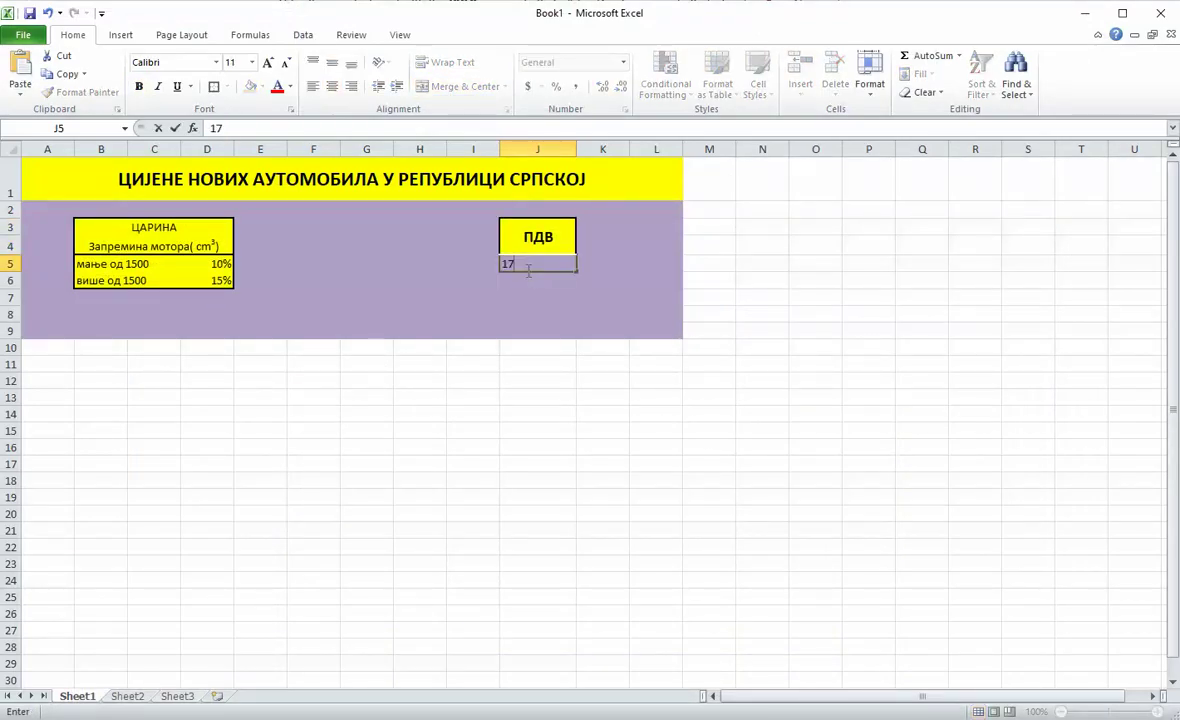
{"action": "type", "text": "%"}
{"action": "key", "text": "Return"}
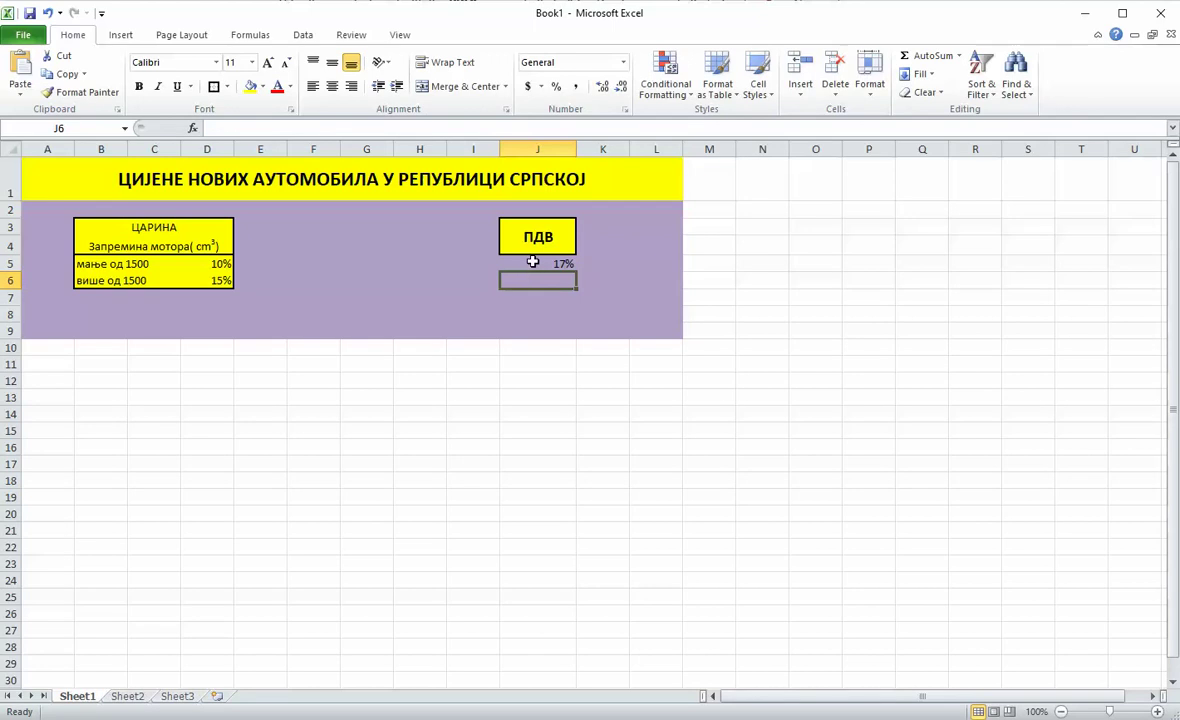
{"action": "left_click", "coordinate": [535, 262]}
{"action": "left_click", "coordinate": [250, 86]}
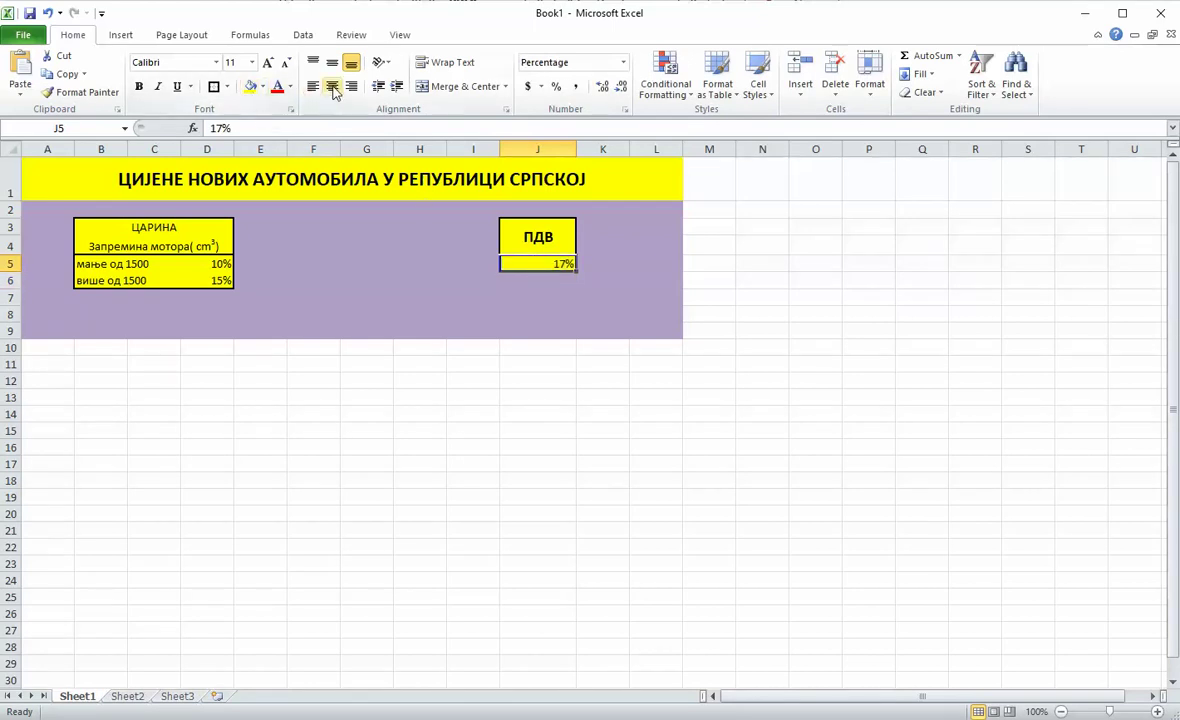
{"action": "left_click", "coordinate": [332, 86]}
{"action": "left_click", "coordinate": [332, 62]}
{"action": "left_click", "coordinate": [606, 242]}
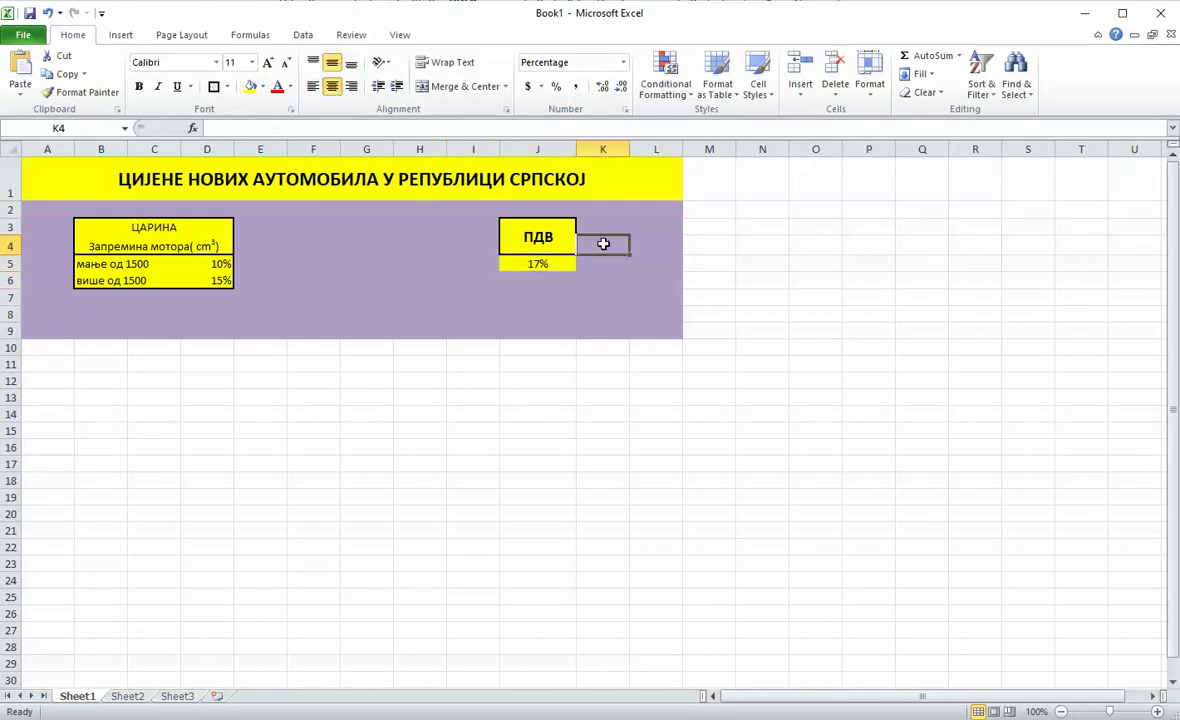
Step: Apply a thick box border around the ПДВ block in J3:J5
{"action": "left_click_drag", "start_coordinate": [535, 232], "coordinate": [537, 264]}
{"action": "left_click", "coordinate": [213, 86]}
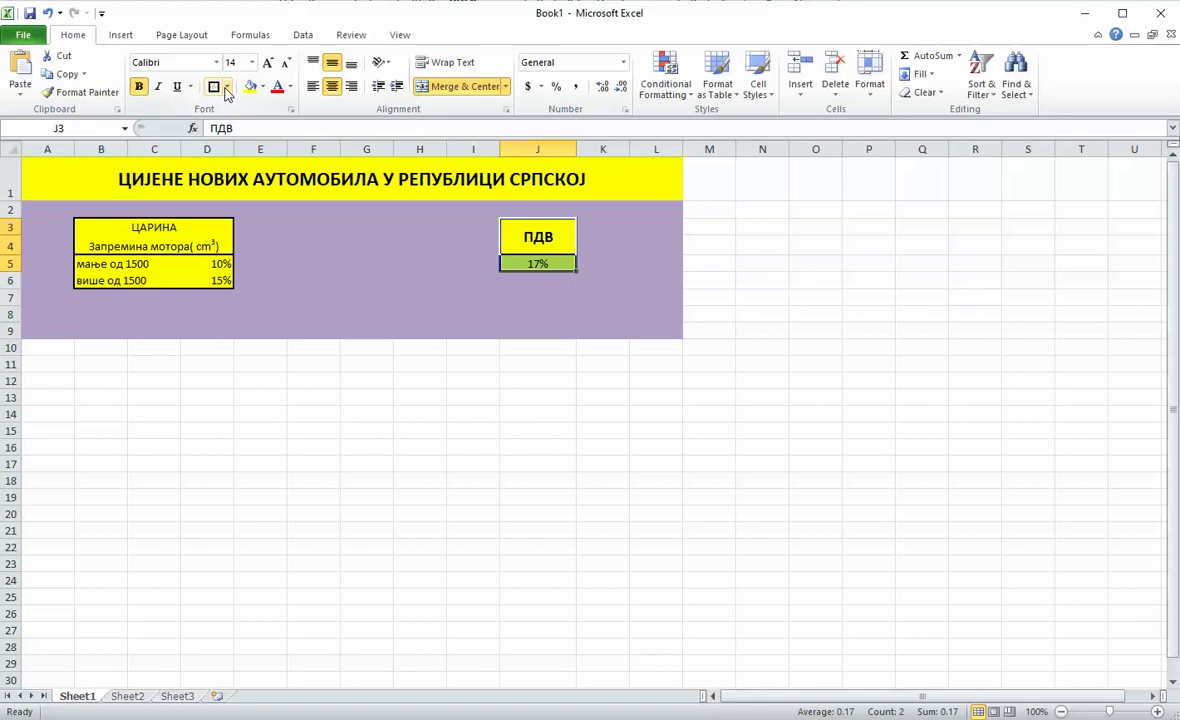
{"action": "left_click", "coordinate": [405, 228]}
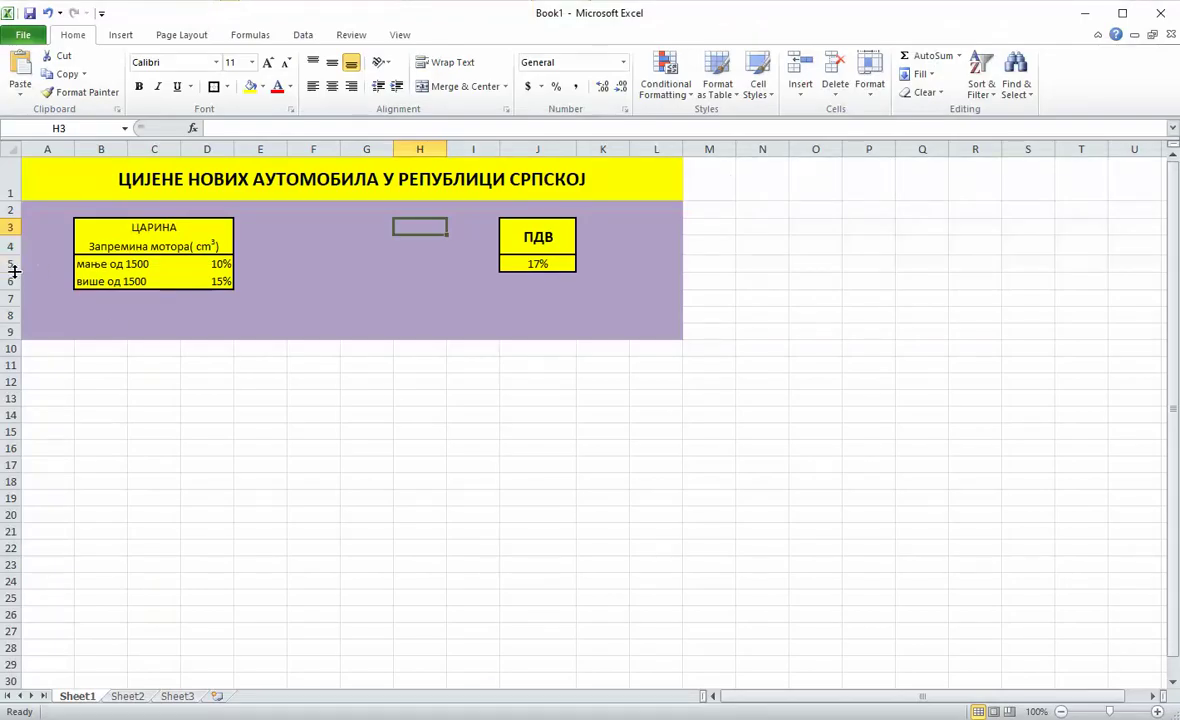
Step: Increase the heights of rows 5 and 10 to follow the sample table in the Word assignment
{"action": "left_click_drag", "start_coordinate": [14, 270], "coordinate": [14, 286]}
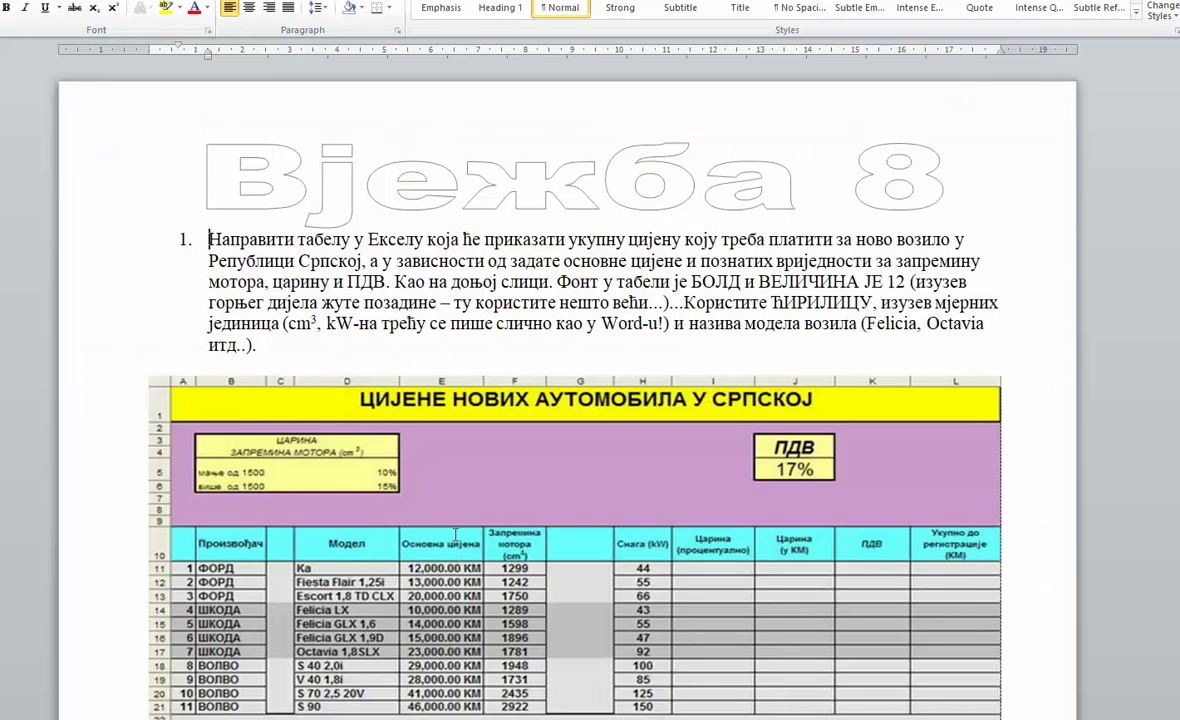
{"action": "scroll", "coordinate": [590, 400], "scroll_direction": "down", "scroll_amount": 2}
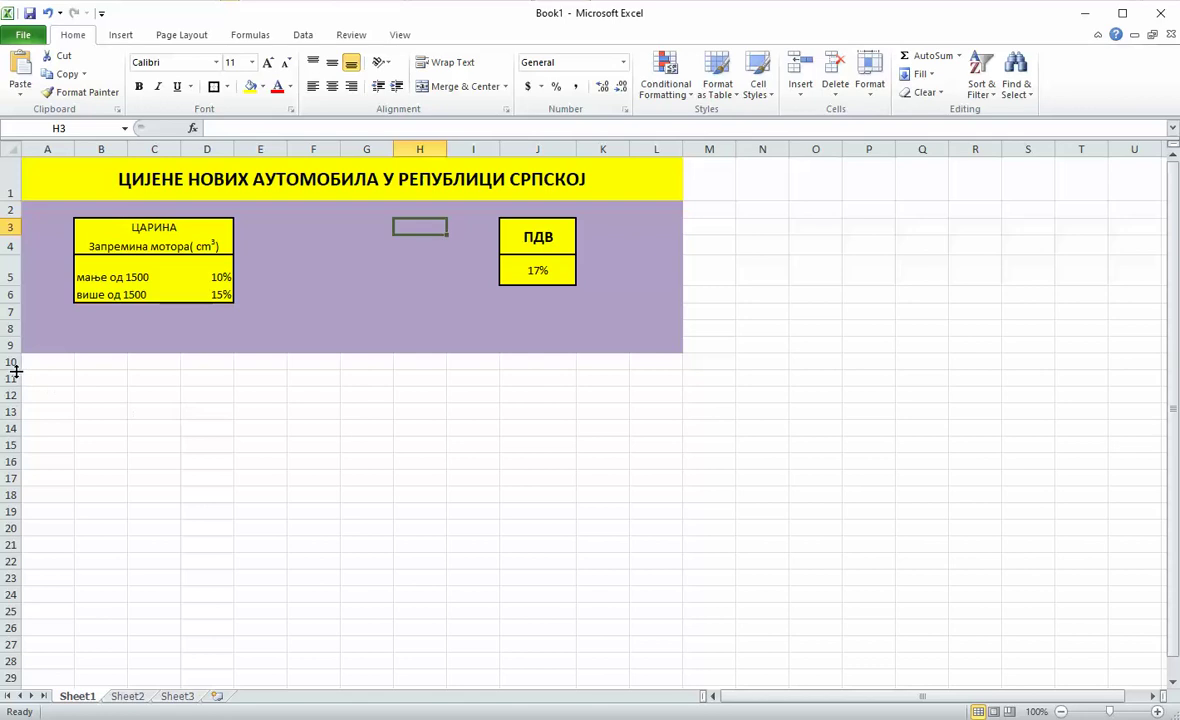
{"action": "left_click_drag", "start_coordinate": [16, 370], "coordinate": [14, 392]}
Step: Format the header row A10:L10 with all borders, a light blue fill, wrapped text and centered, middle-aligned content
{"action": "scroll", "coordinate": [236, 424], "scroll_direction": "up", "scroll_amount": 2, "text": "ctrl"}
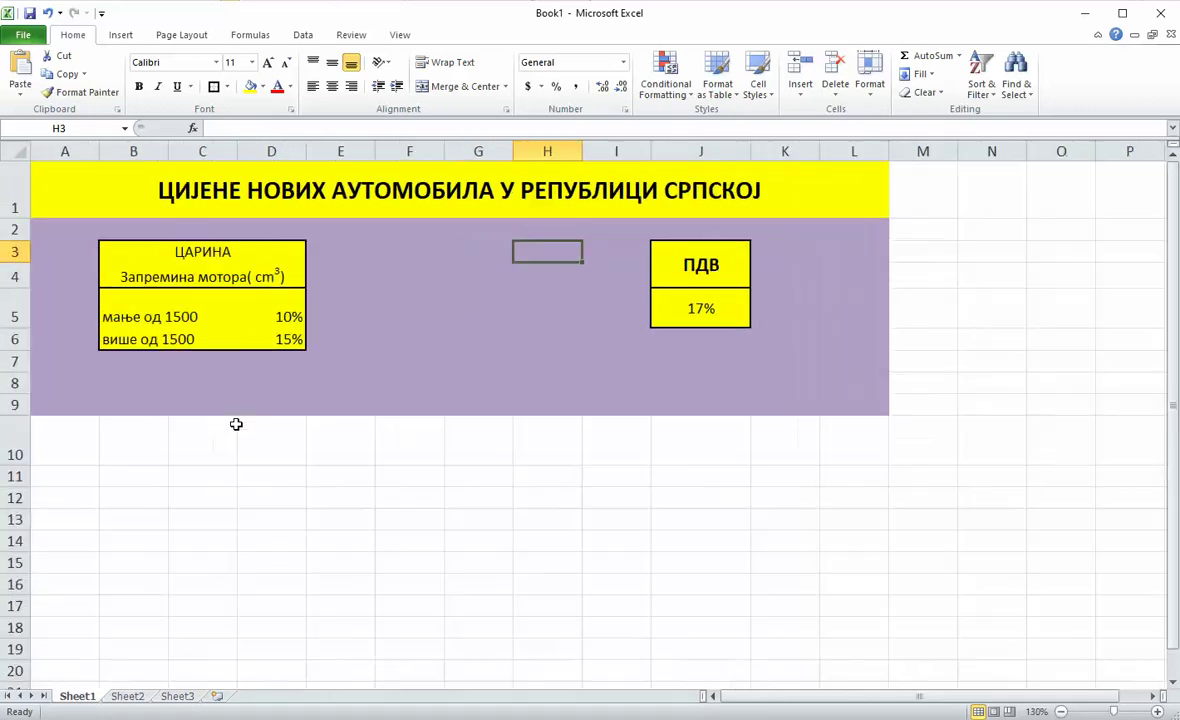
{"action": "scroll", "coordinate": [237, 425], "scroll_direction": "up", "scroll_amount": 1, "text": "ctrl"}
{"action": "left_click_drag", "start_coordinate": [79, 477], "coordinate": [926, 469]}
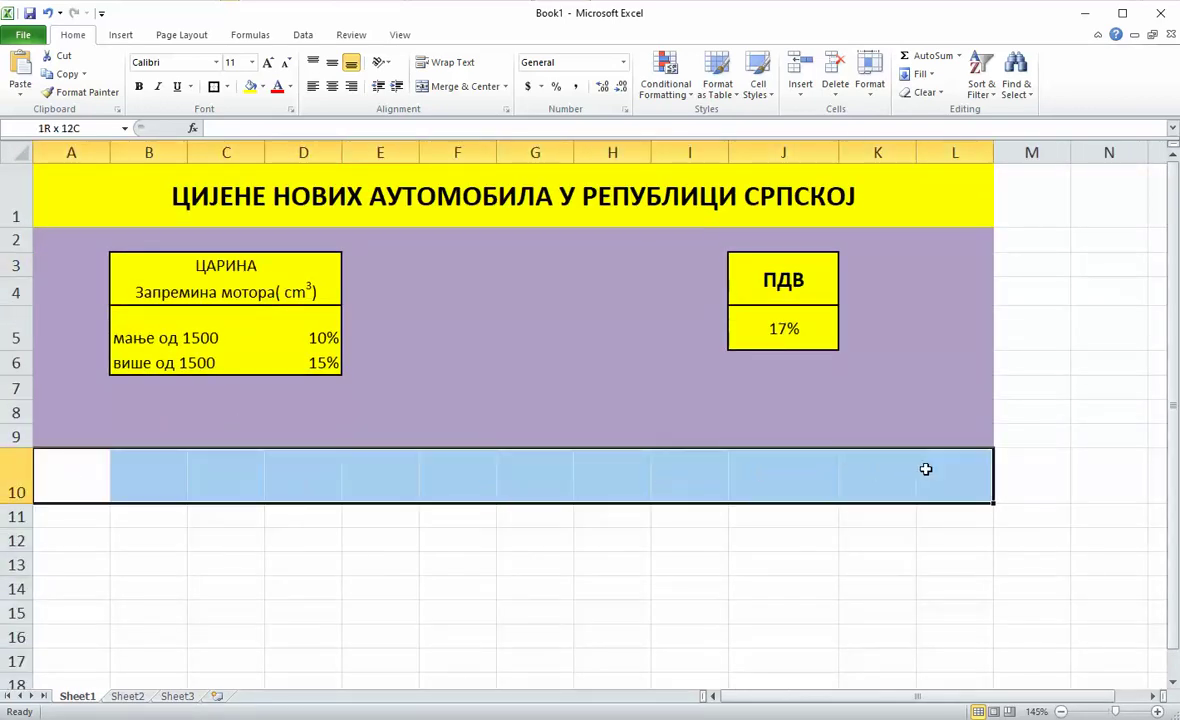
{"action": "left_click", "coordinate": [226, 87]}
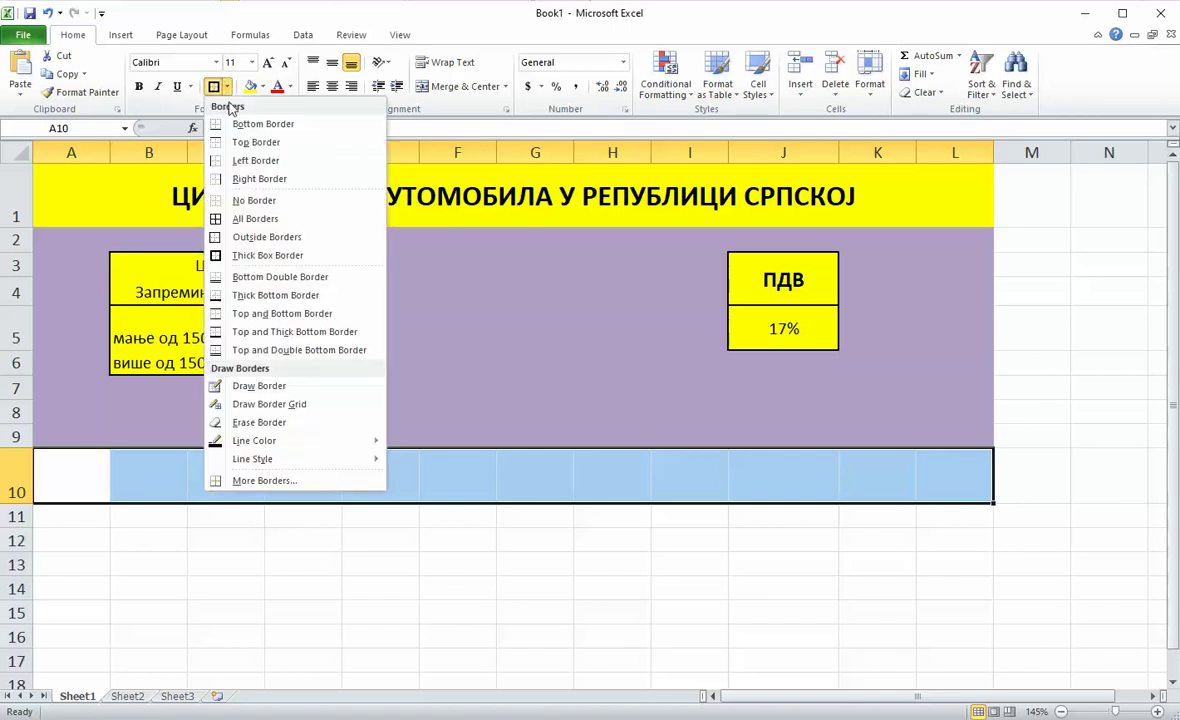
{"action": "left_click", "coordinate": [252, 220]}
{"action": "left_click", "coordinate": [261, 87]}
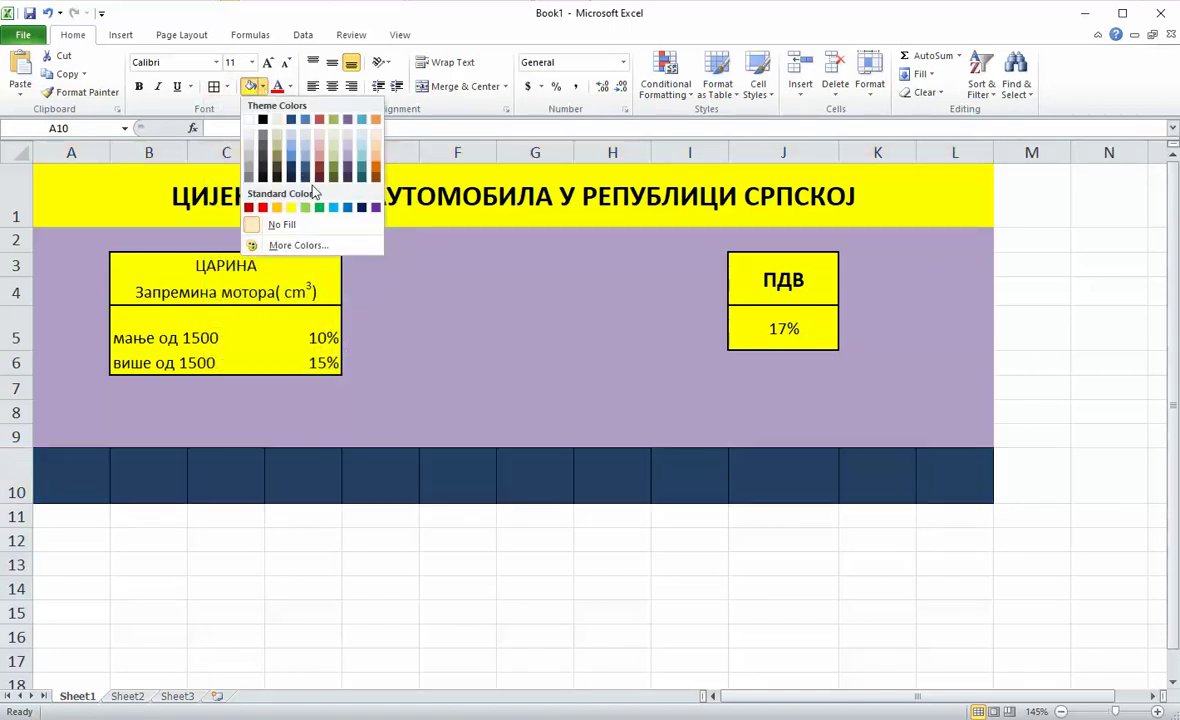
{"action": "left_click", "coordinate": [333, 207]}
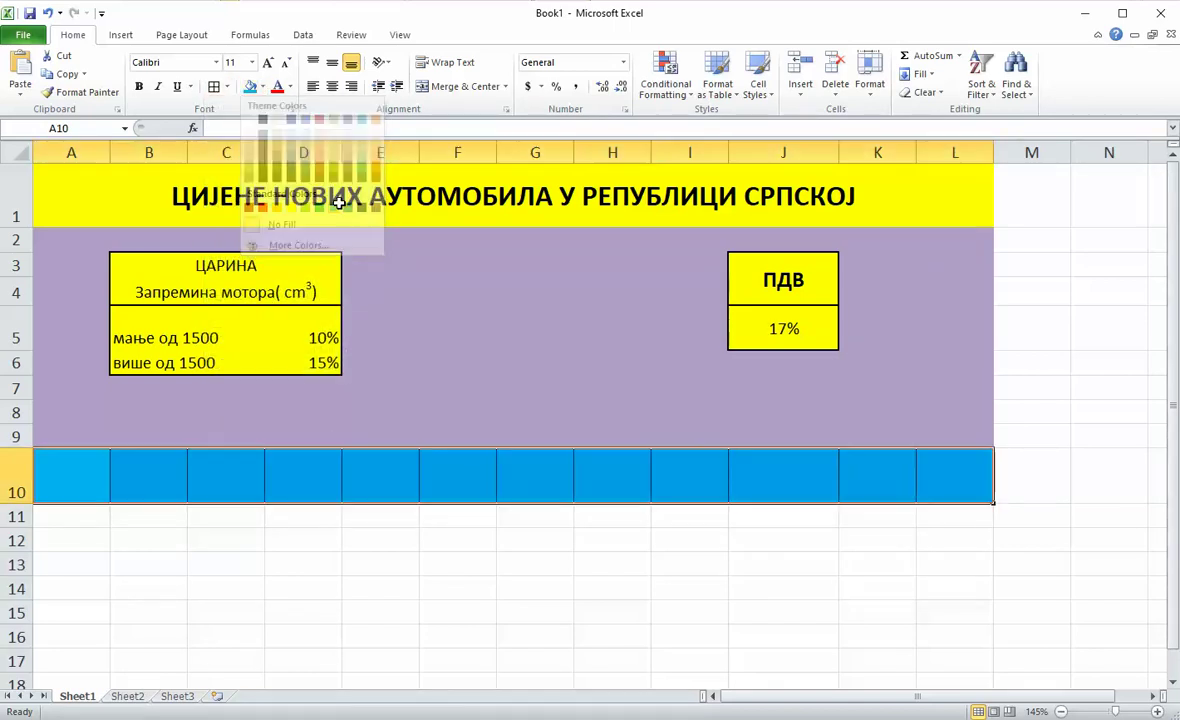
{"action": "left_click", "coordinate": [452, 62]}
{"action": "left_click", "coordinate": [332, 62]}
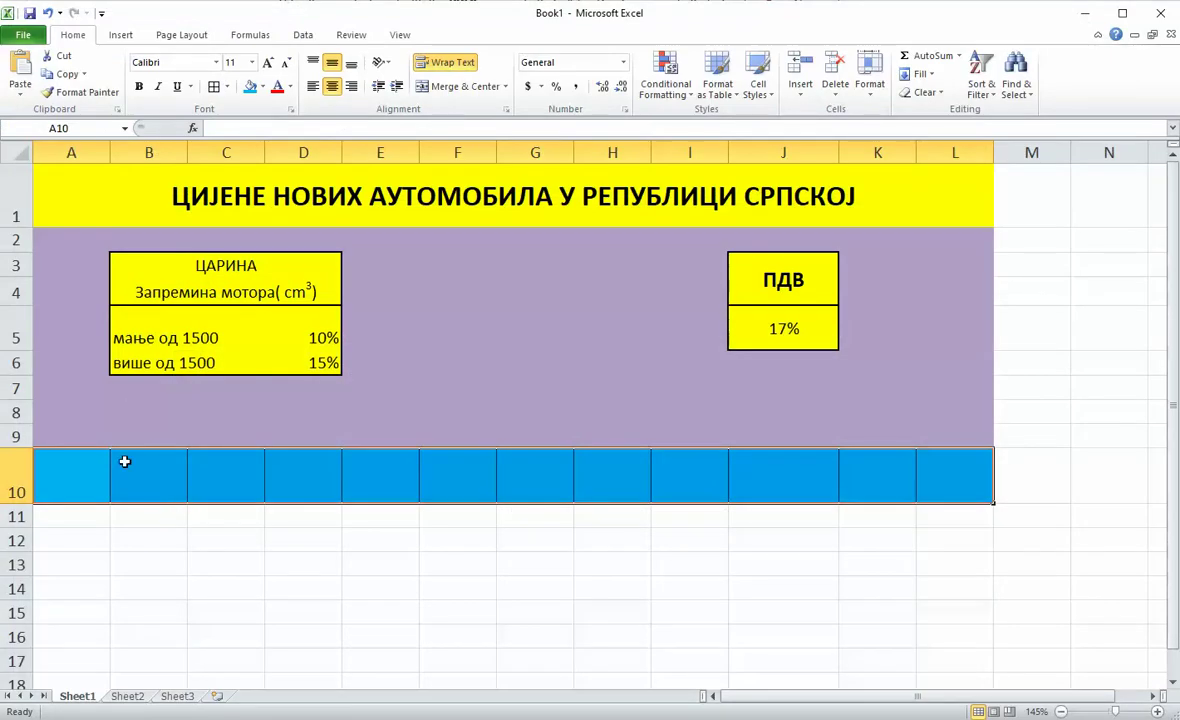
Step: Enter the column header Произвођач in cell B10
{"action": "left_click", "coordinate": [132, 477]}
{"action": "type", "text": "пр"}
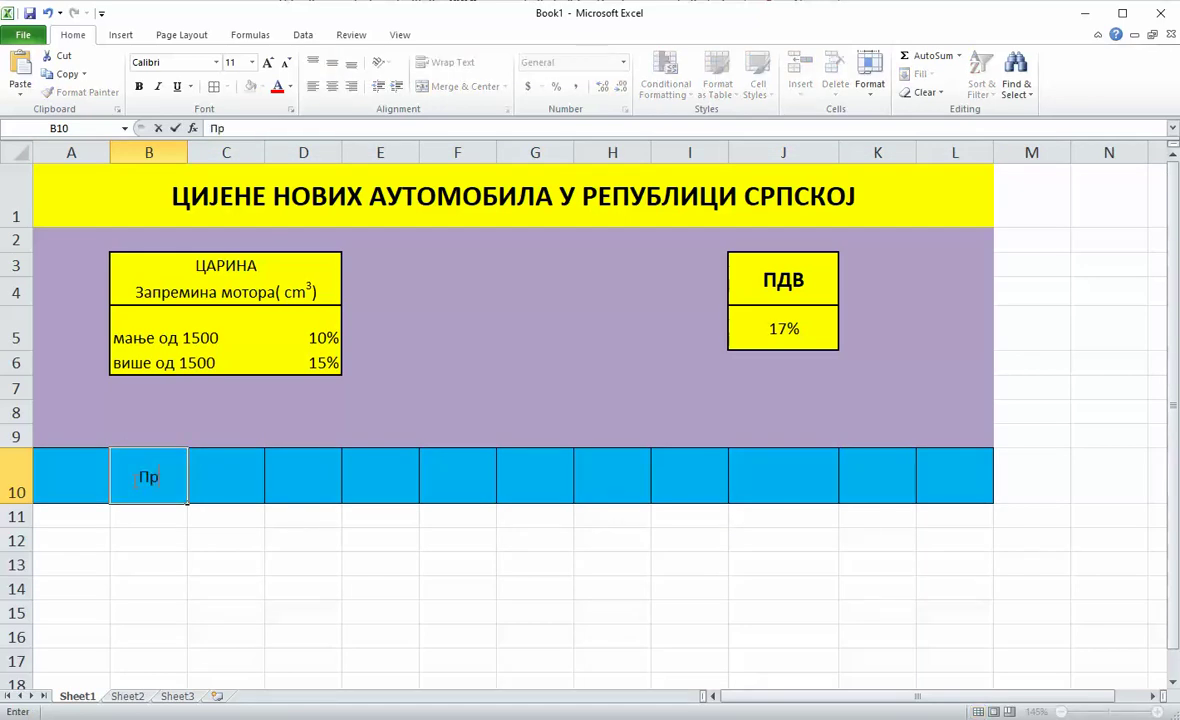
{"action": "type", "text": "оизвођач"}
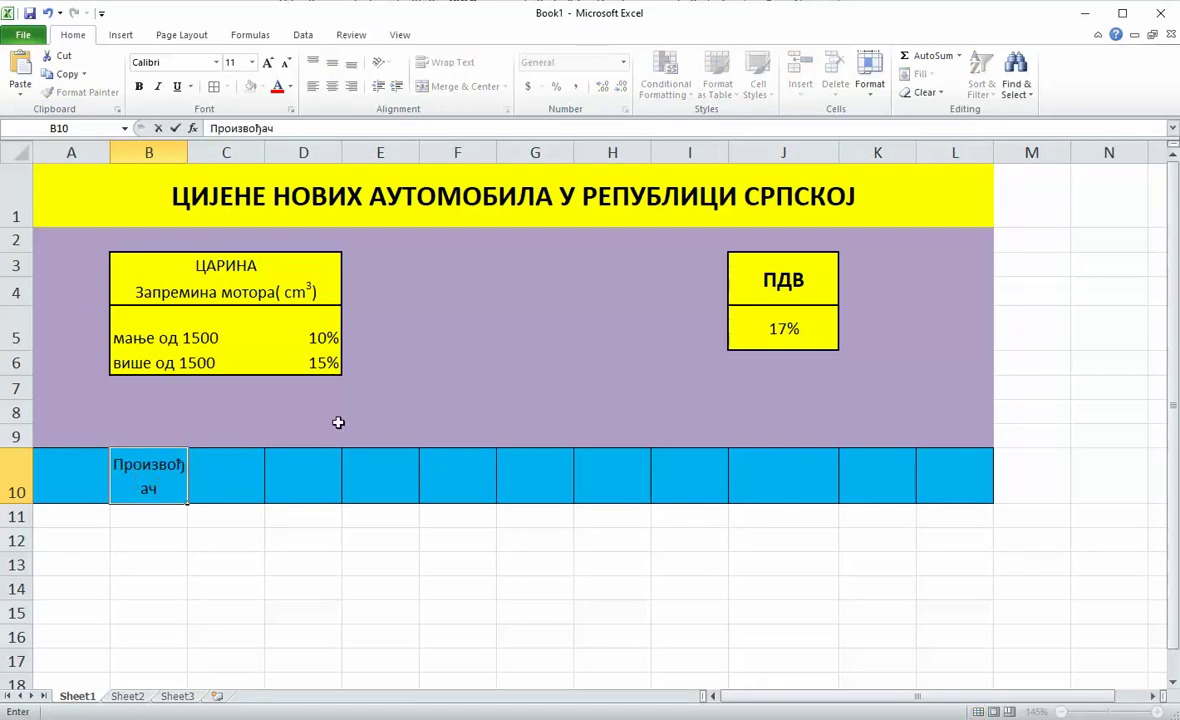
{"action": "left_click", "coordinate": [195, 538]}
Step: Widen column B so its header fits on one line, and narrow columns A and C
{"action": "left_click_drag", "start_coordinate": [186, 153], "coordinate": [205, 153]}
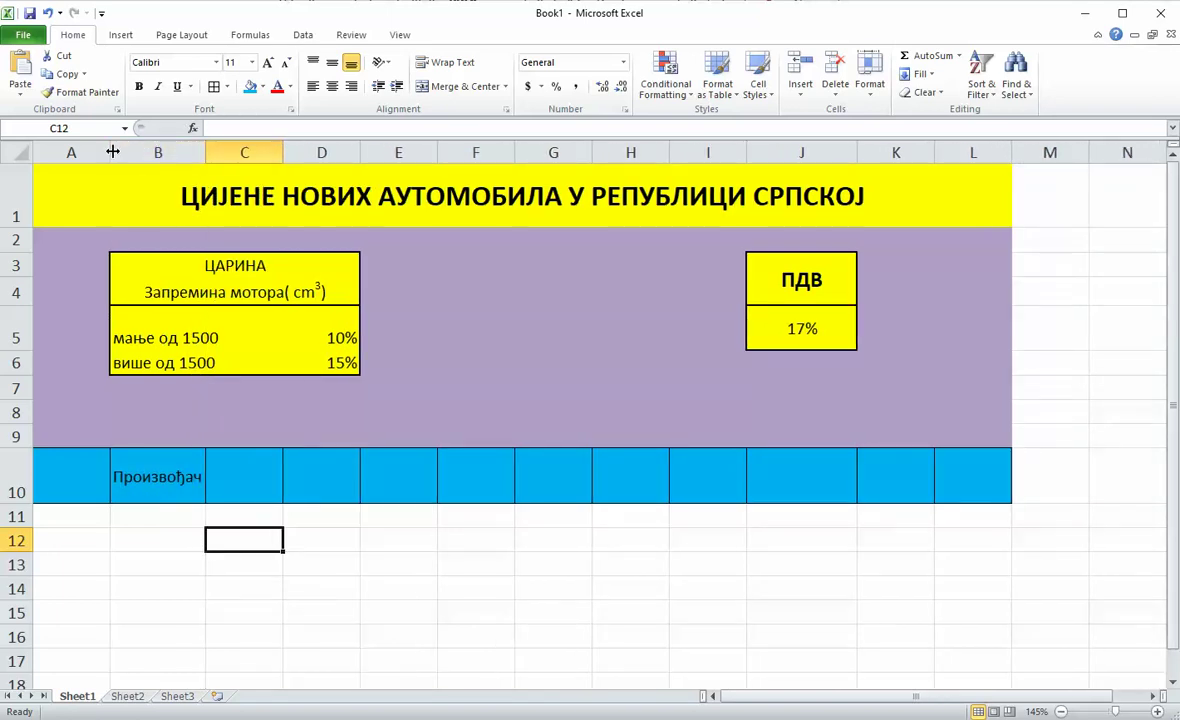
{"action": "left_click_drag", "start_coordinate": [113, 152], "coordinate": [71, 152]}
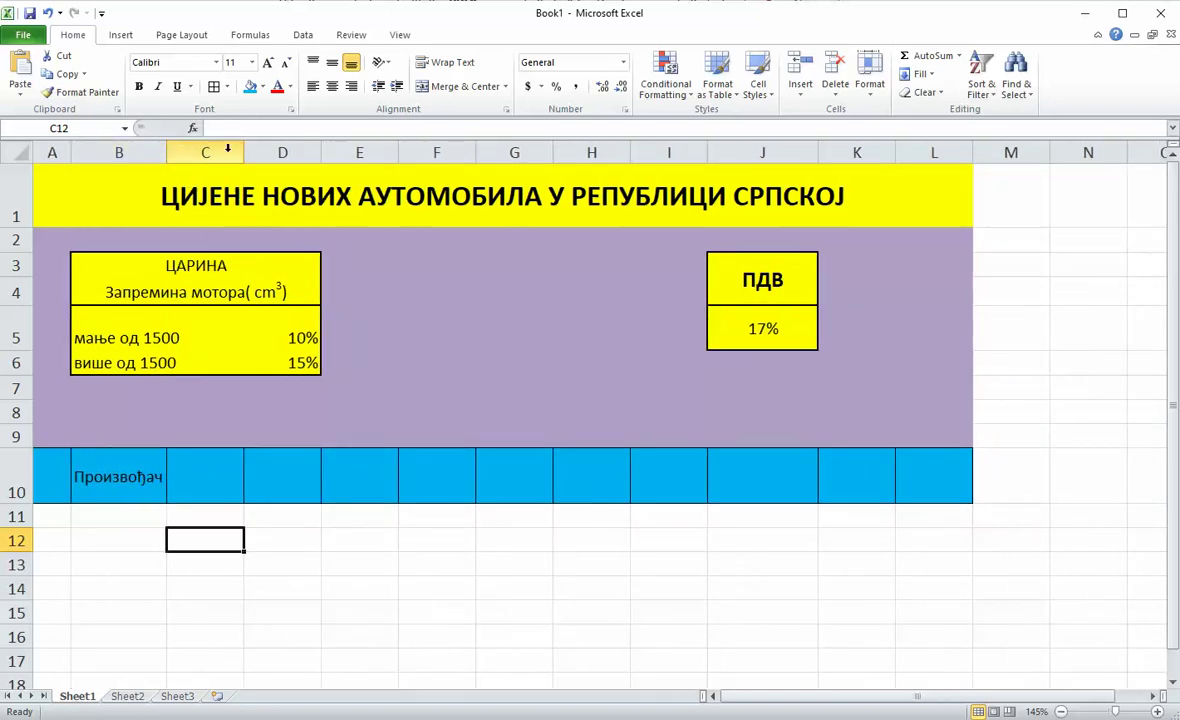
{"action": "left_click_drag", "start_coordinate": [167, 155], "coordinate": [178, 152]}
{"action": "left_click_drag", "start_coordinate": [257, 152], "coordinate": [227, 152]}
Step: Check the sample table in the Word assignment, widen column D and enter the header Модел in D10
{"action": "key", "text": "alt+Tab"}
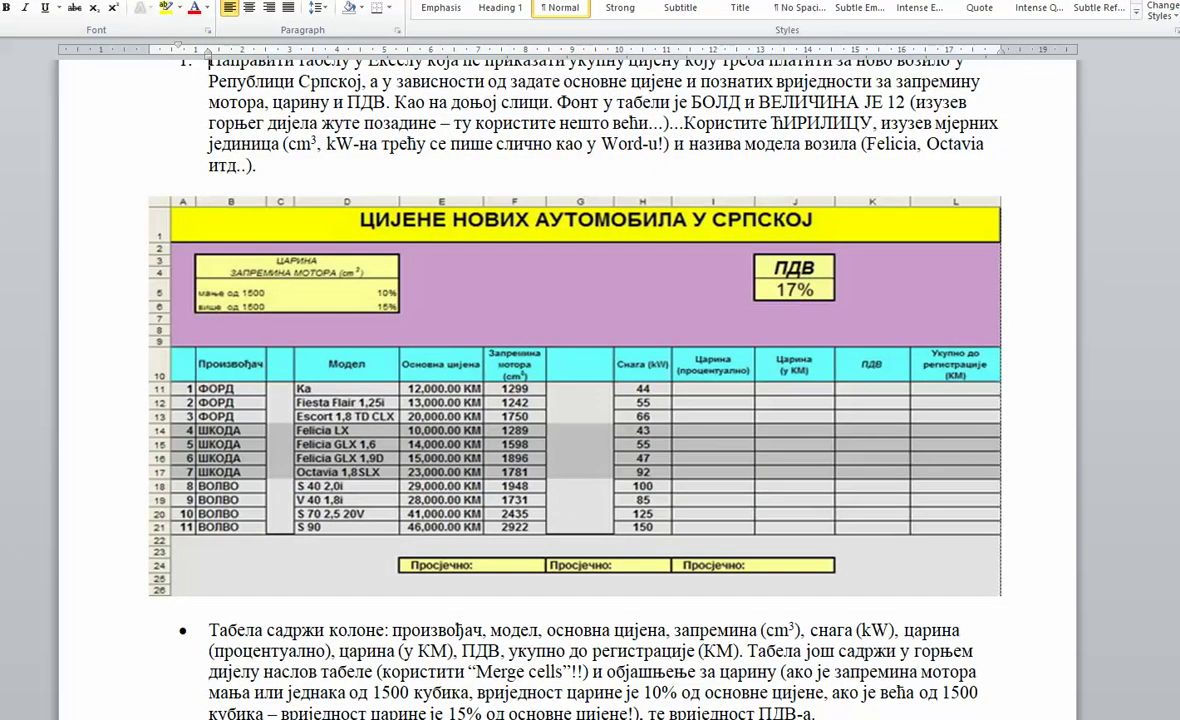
{"action": "key", "text": "alt+Tab"}
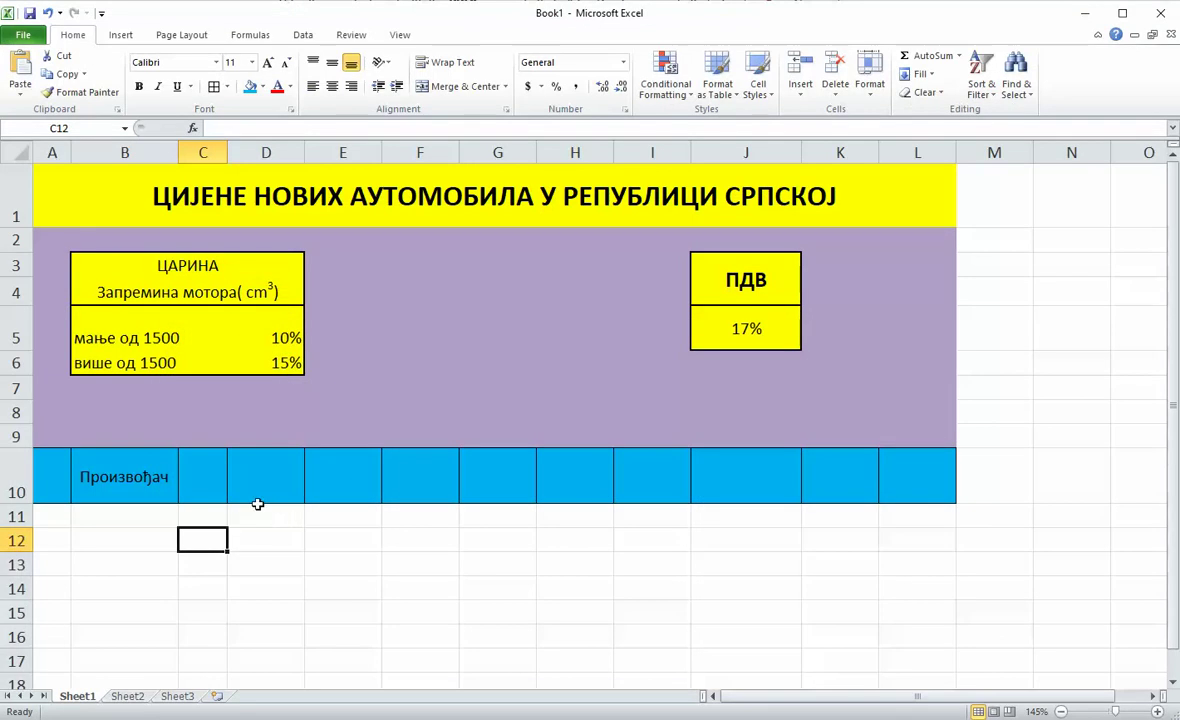
{"action": "left_click", "coordinate": [258, 472]}
{"action": "left_click_drag", "start_coordinate": [299, 147], "coordinate": [347, 150]}
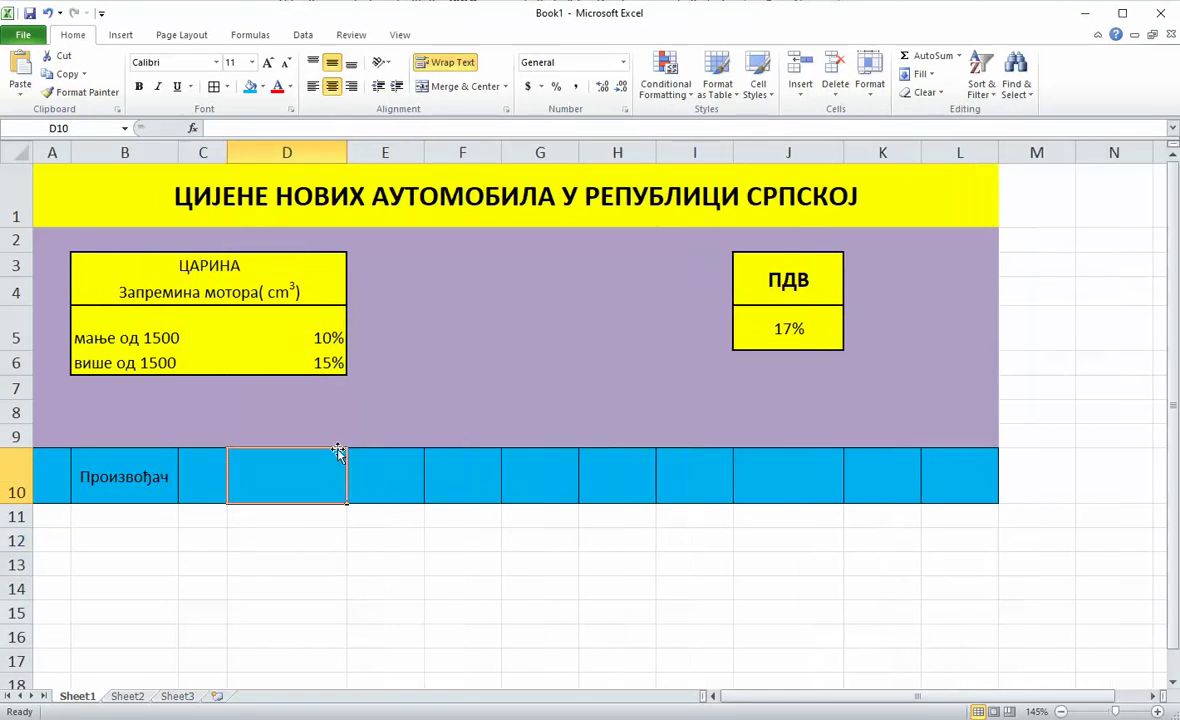
{"action": "type", "text": "Mодел"}
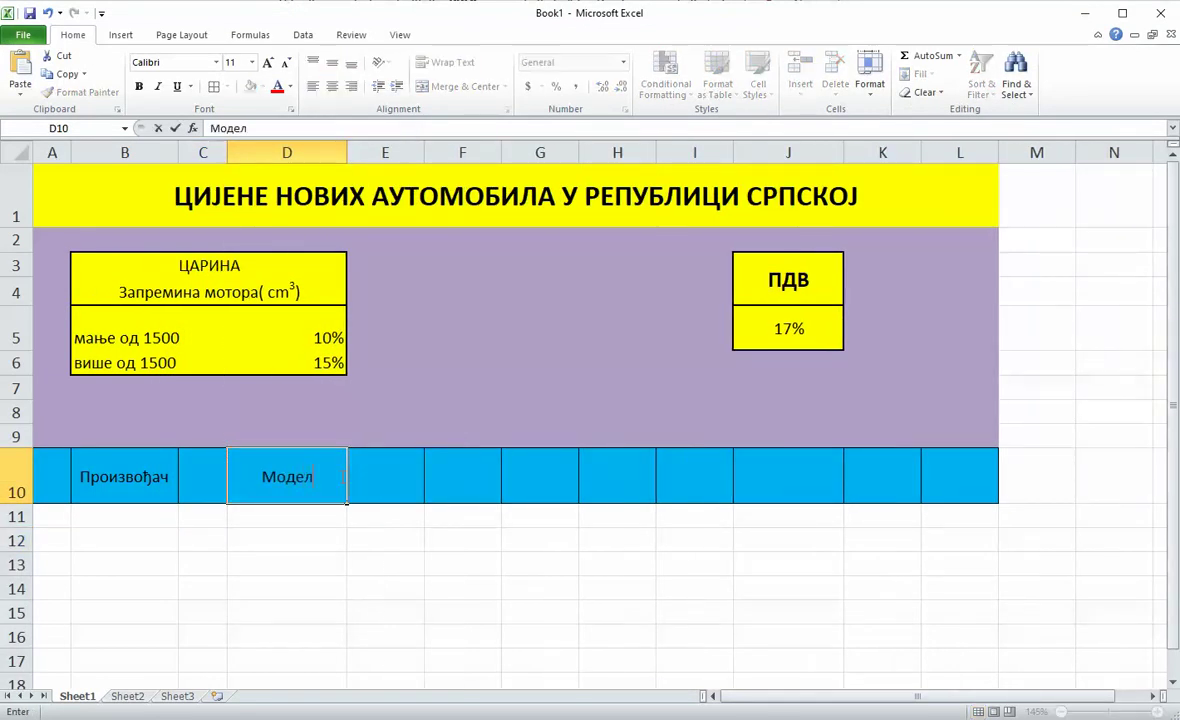
Step: Widen column E and enter the header Основна цијена in E10, following the sample table
{"action": "left_click", "coordinate": [384, 483]}
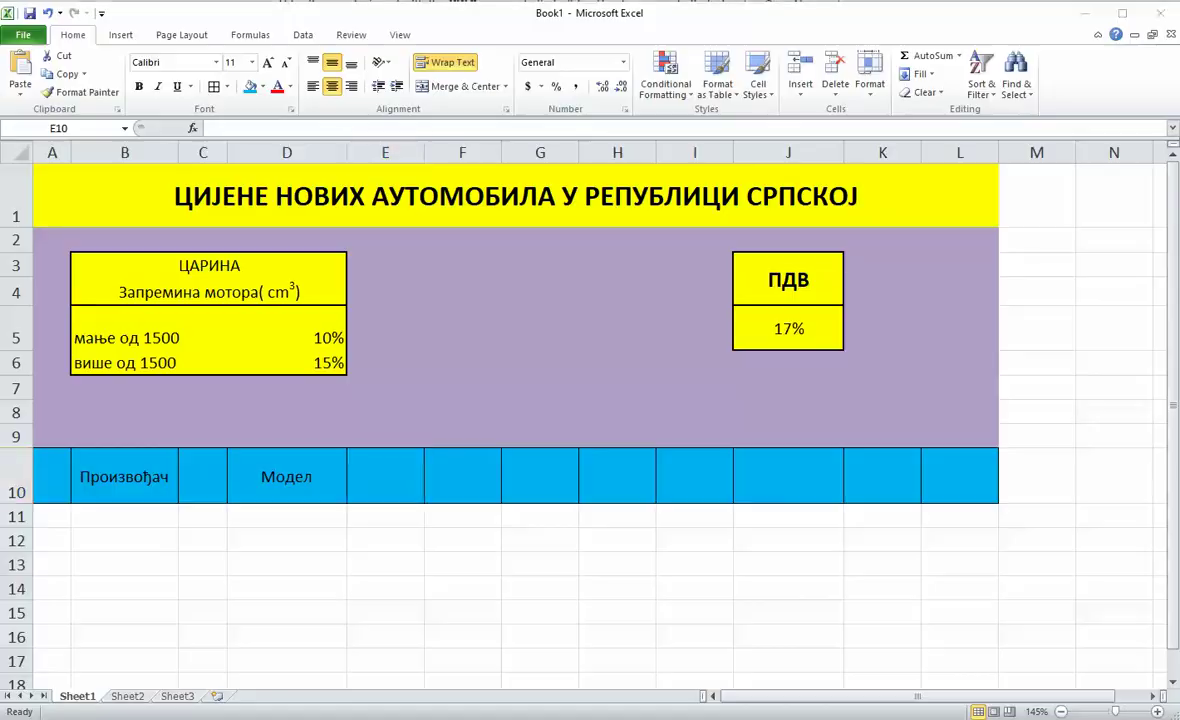
{"action": "key", "text": "alt+Tab"}
{"action": "key", "text": "alt+Tab"}
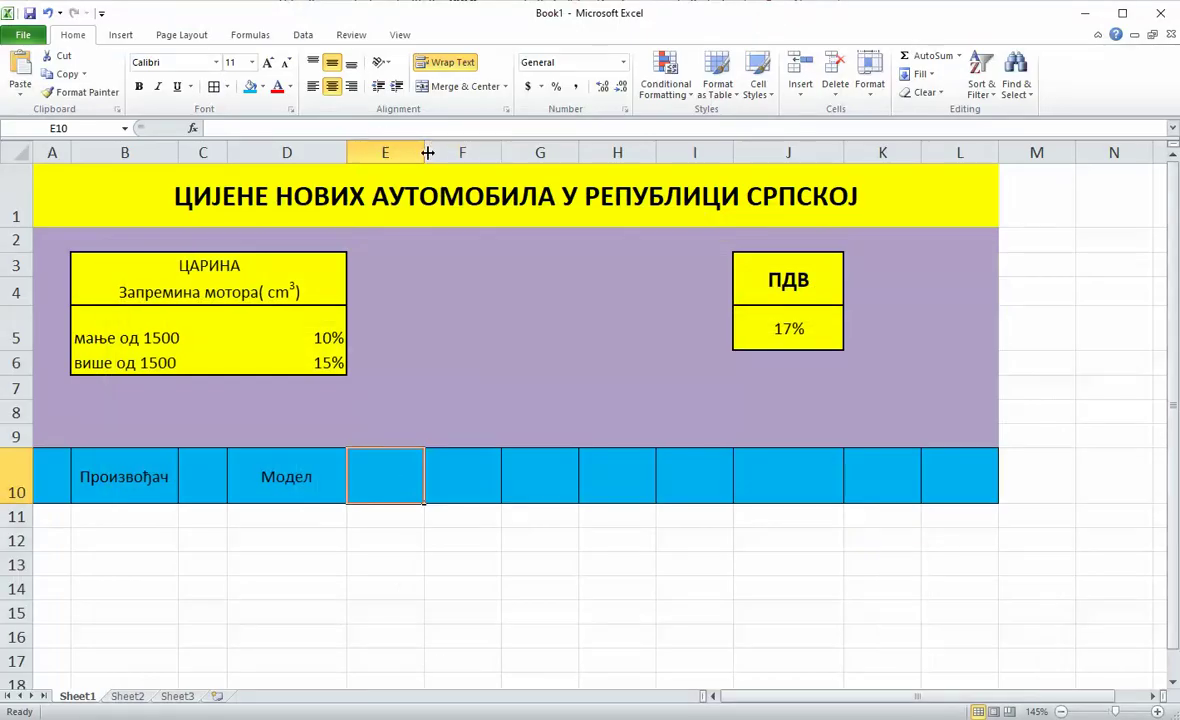
{"action": "left_click_drag", "start_coordinate": [424, 152], "coordinate": [490, 163]}
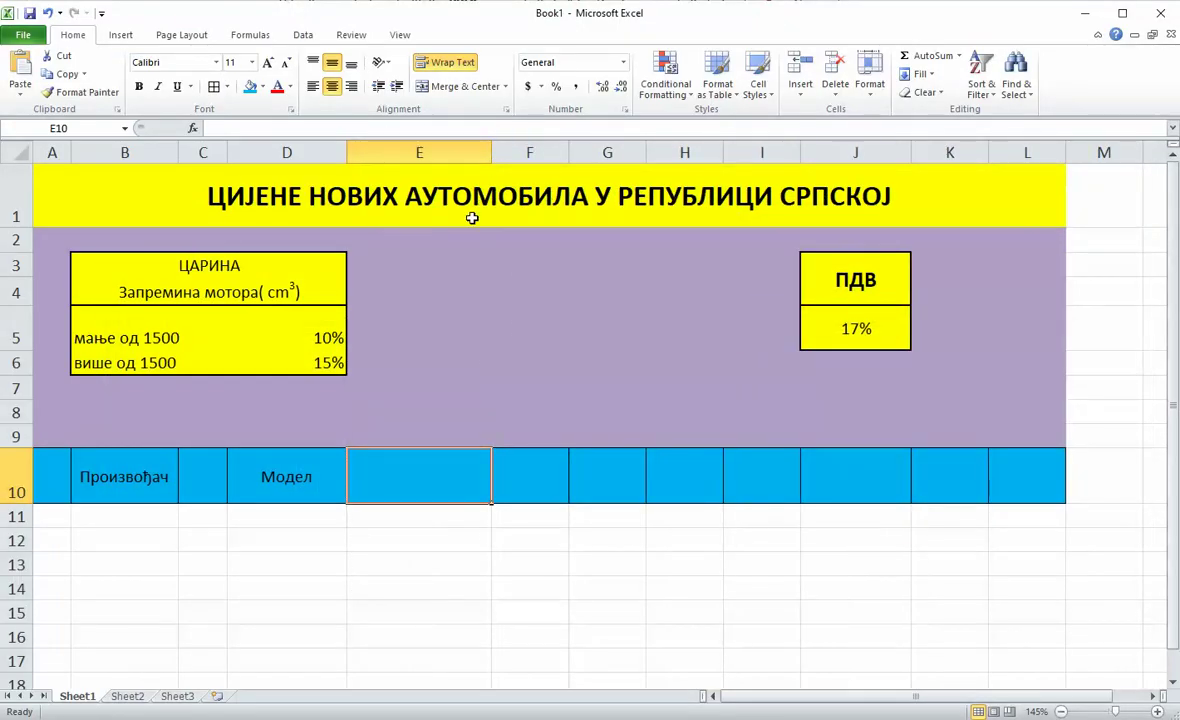
{"action": "type", "text": "Основна"}
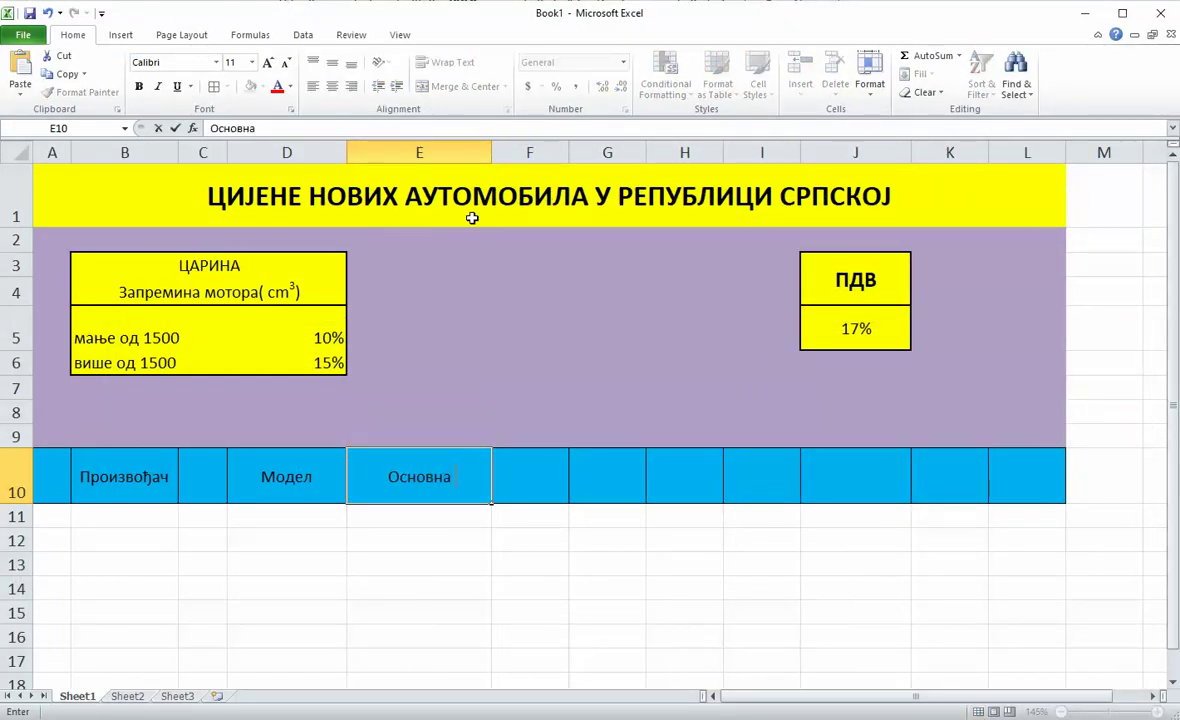
{"action": "type", "text": " цијена"}
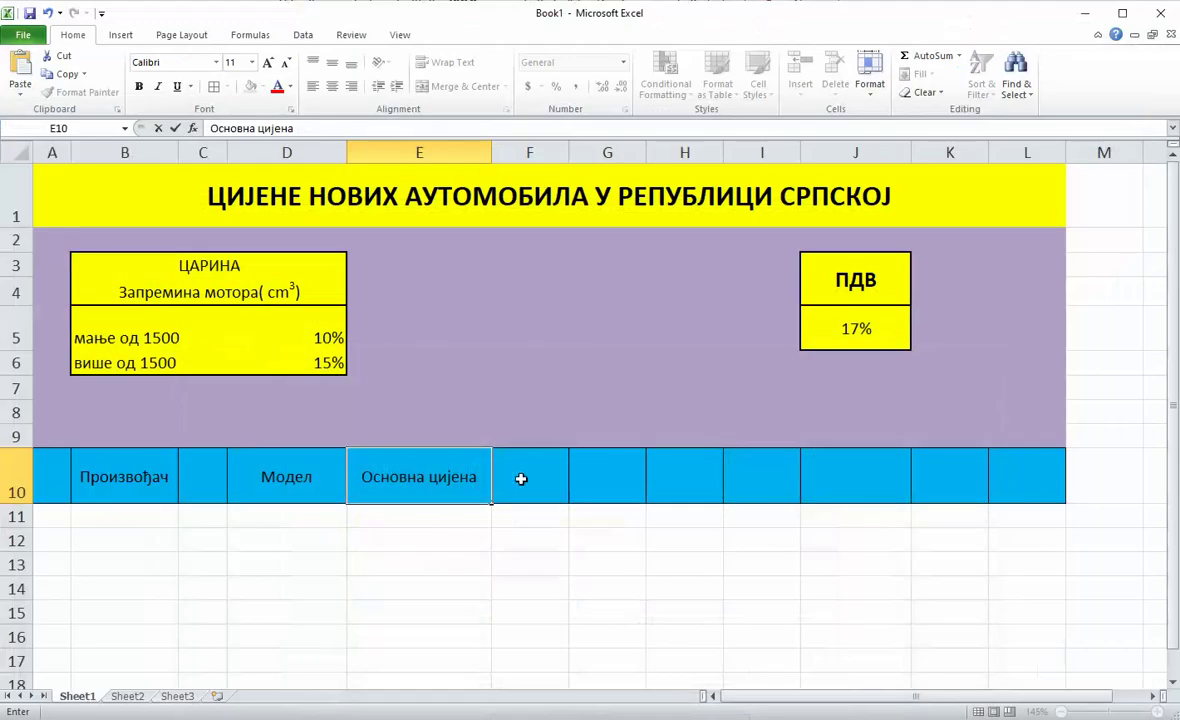
Step: Enter the column header Запремина мотора cm3 in cell F10, with the unit in Latin letters
{"action": "left_click", "coordinate": [521, 480]}
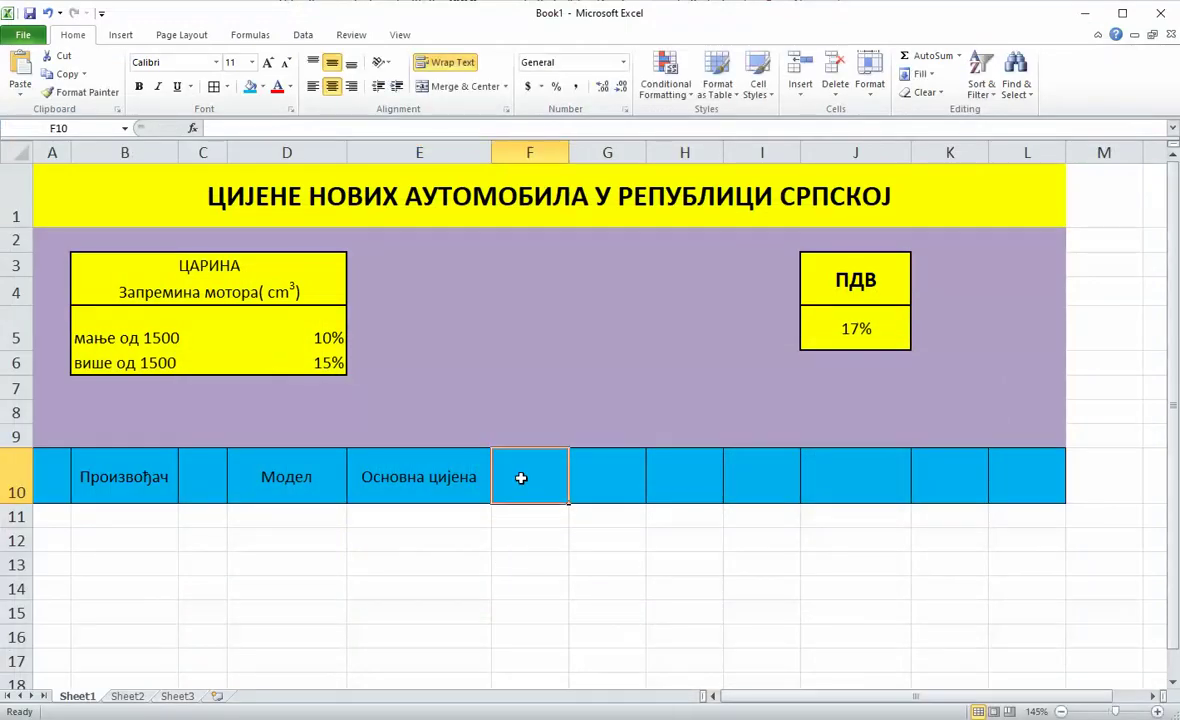
{"action": "type", "text": "3апремина м"}
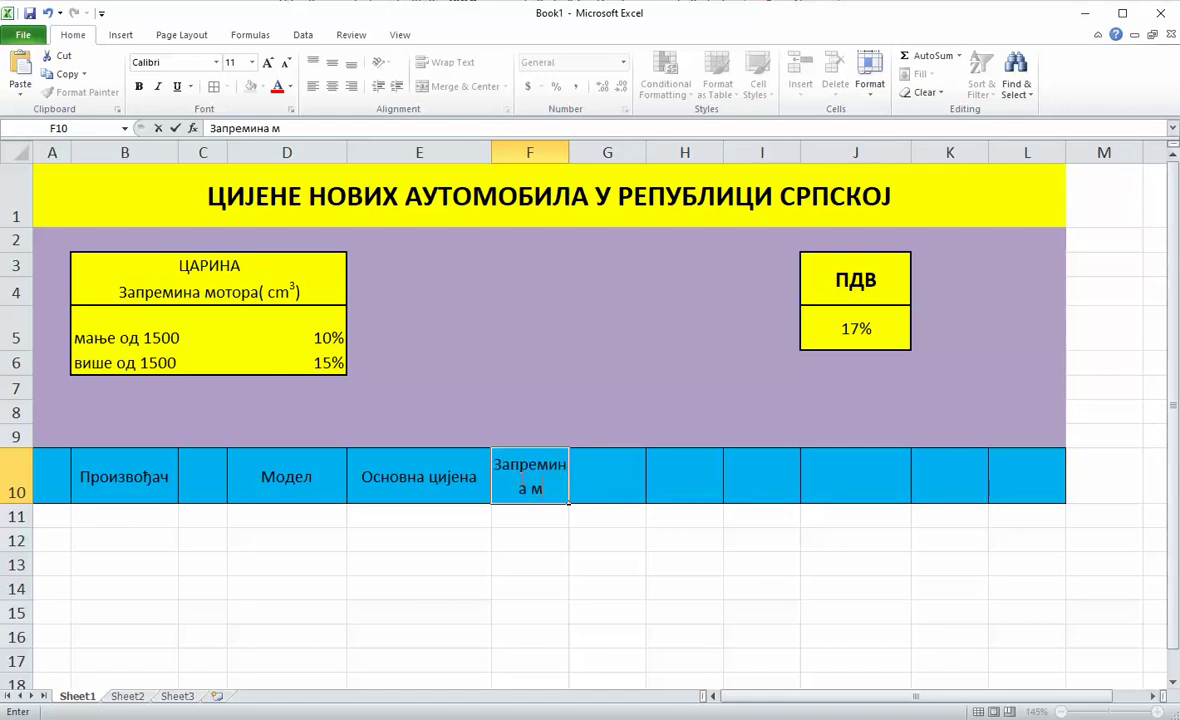
{"action": "type", "text": "отора"}
{"action": "type", "text": " цм"}
{"action": "key", "text": "BackSpace"}
{"action": "key", "text": "BackSpace"}
{"action": "key", "text": "BackSpace"}
{"action": "type", "text": "cm3"}
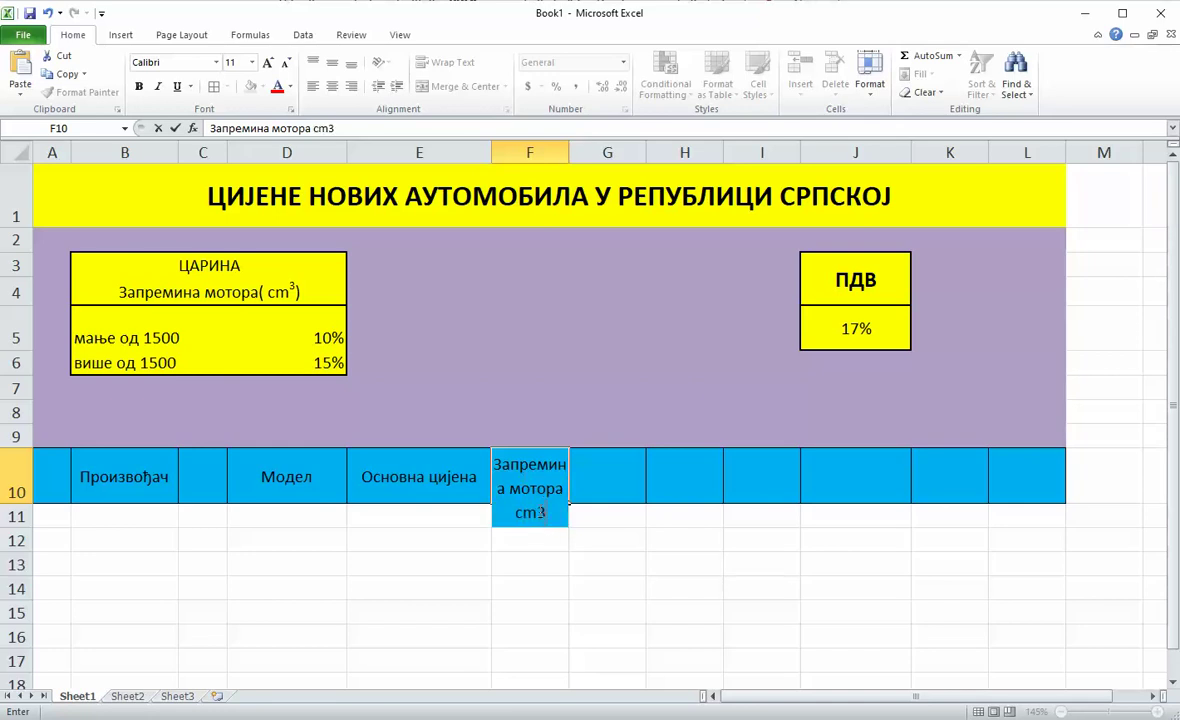
Step: Format the 3 of cm3 in the F10 header as superscript
{"action": "left_click", "coordinate": [291, 110]}
{"action": "left_click", "coordinate": [488, 381]}
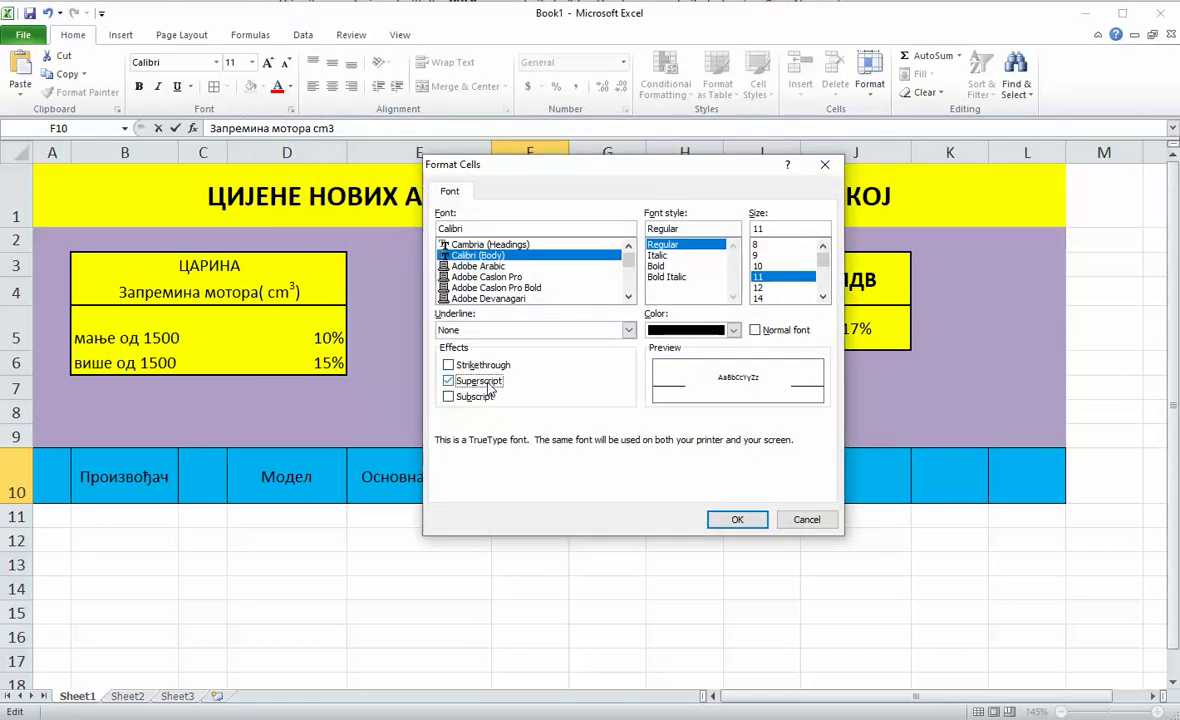
{"action": "left_click", "coordinate": [737, 519]}
{"action": "left_click", "coordinate": [645, 483]}
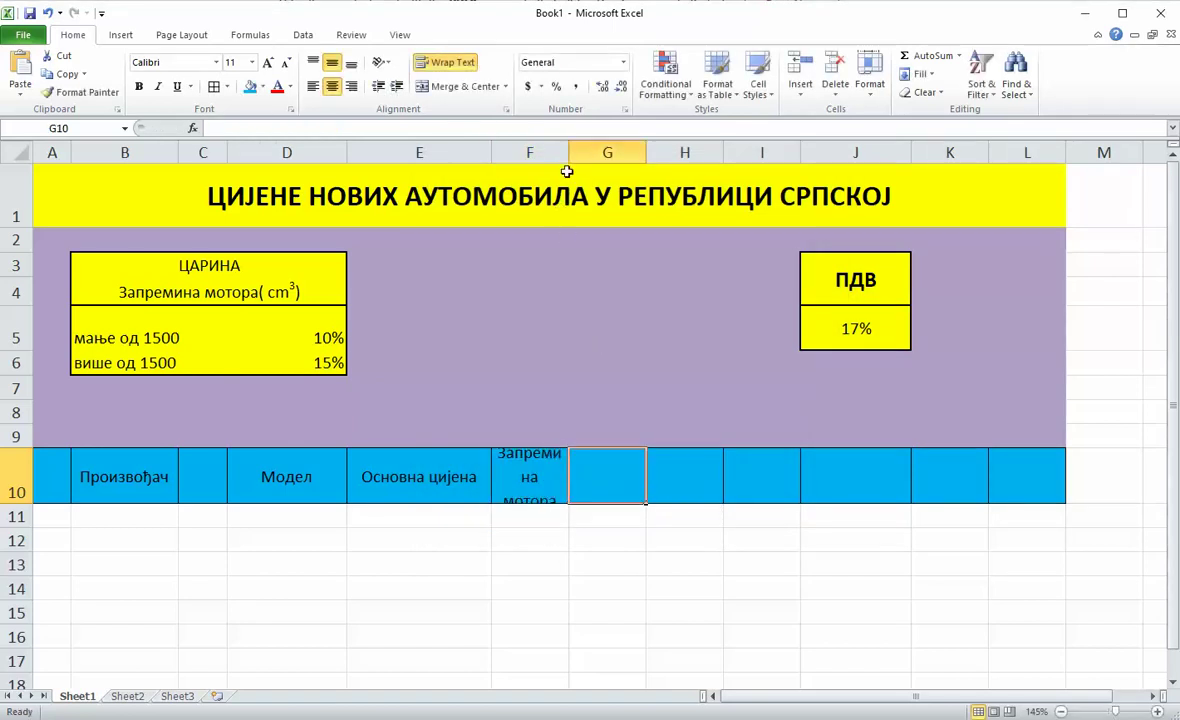
Step: Widen column F and increase the height of row 10 so the engine volume header fits
{"action": "left_click_drag", "start_coordinate": [564, 156], "coordinate": [575, 156]}
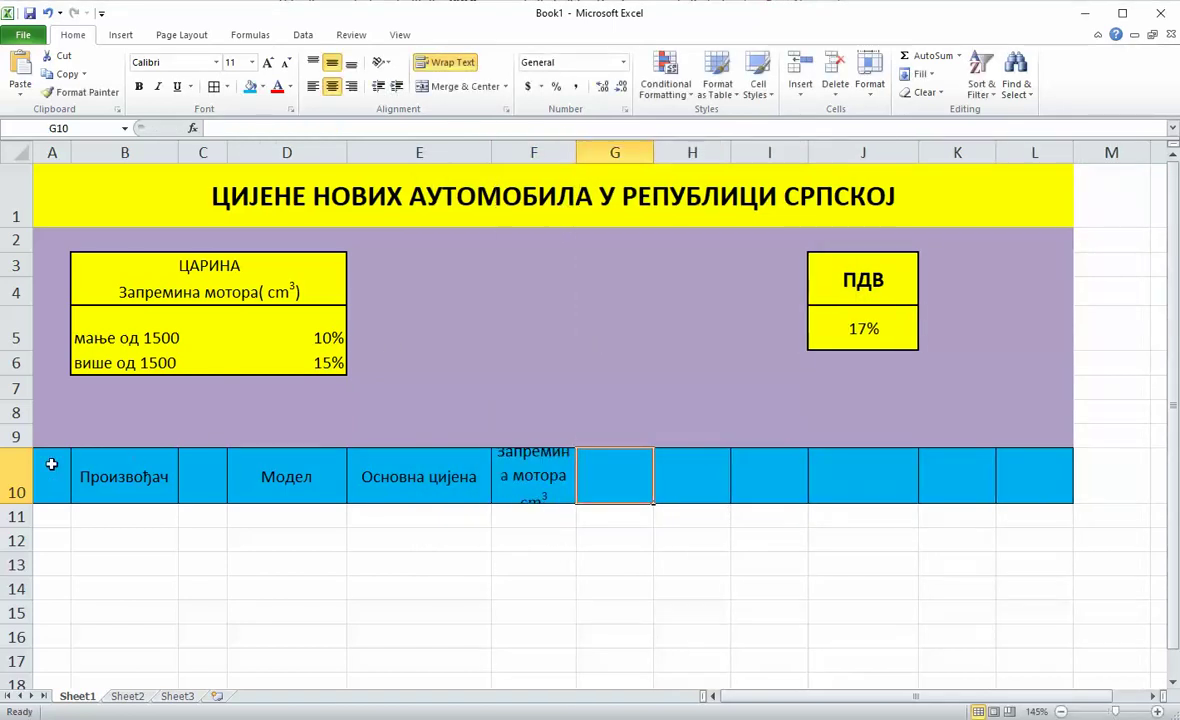
{"action": "left_click_drag", "start_coordinate": [27, 497], "coordinate": [27, 517]}
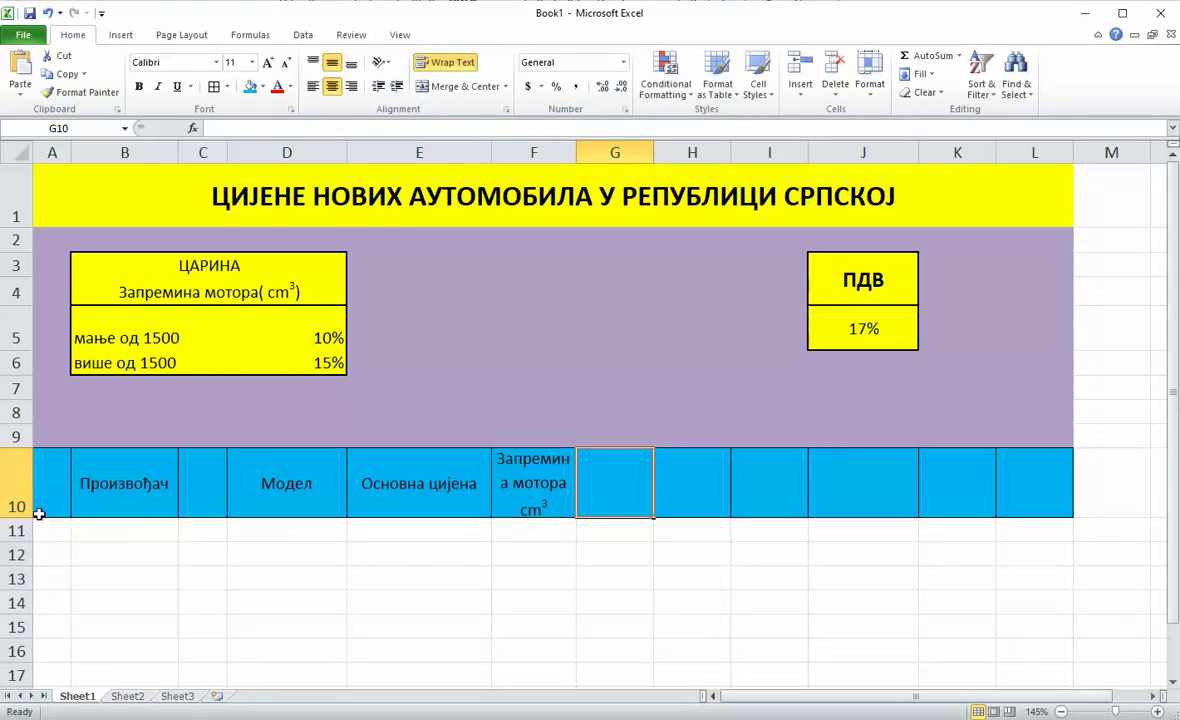
{"action": "left_click_drag", "start_coordinate": [576, 152], "coordinate": [583, 152]}
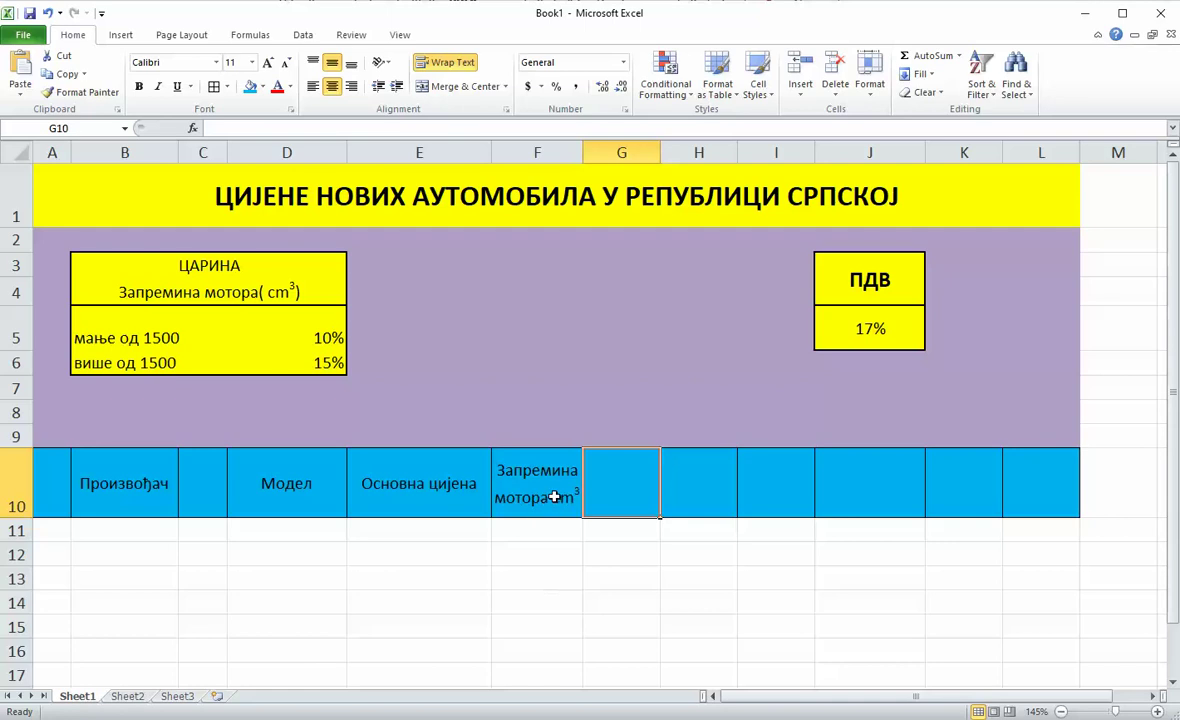
Step: Enclose the unit cm³ in F10 in parentheses and remove the superscript from the closing parenthesis
{"action": "double_click", "coordinate": [553, 495]}
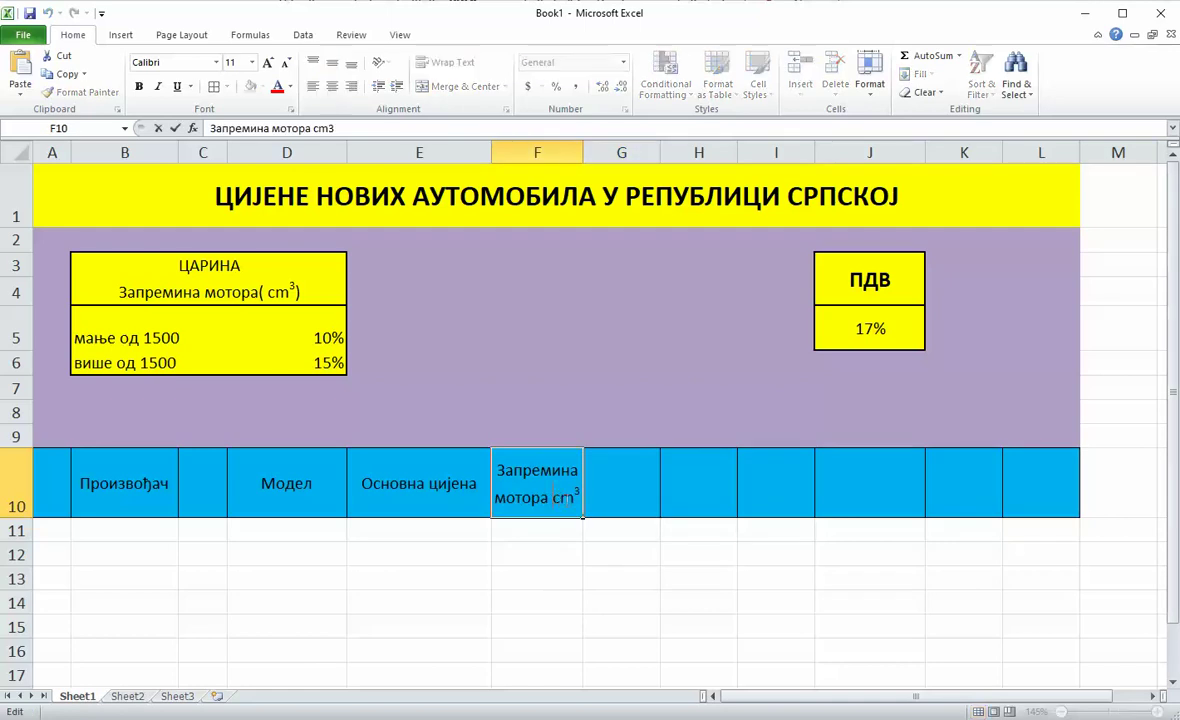
{"action": "type", "text": "(cm3"}
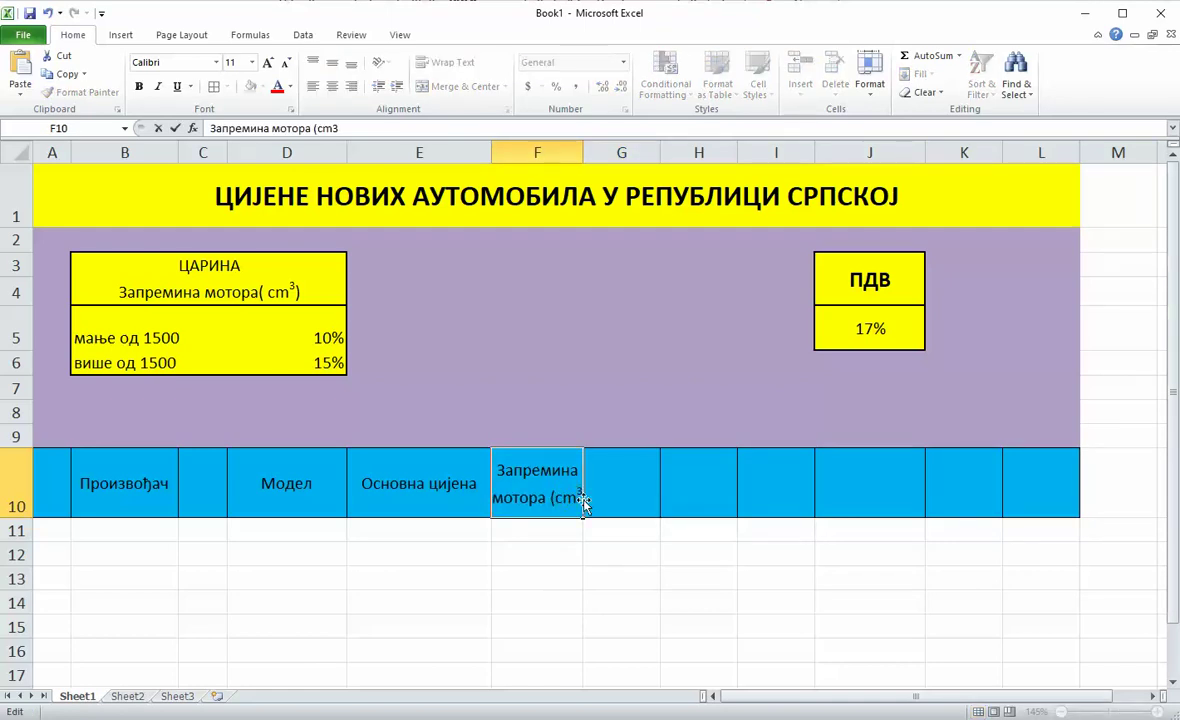
{"action": "type", "text": ")"}
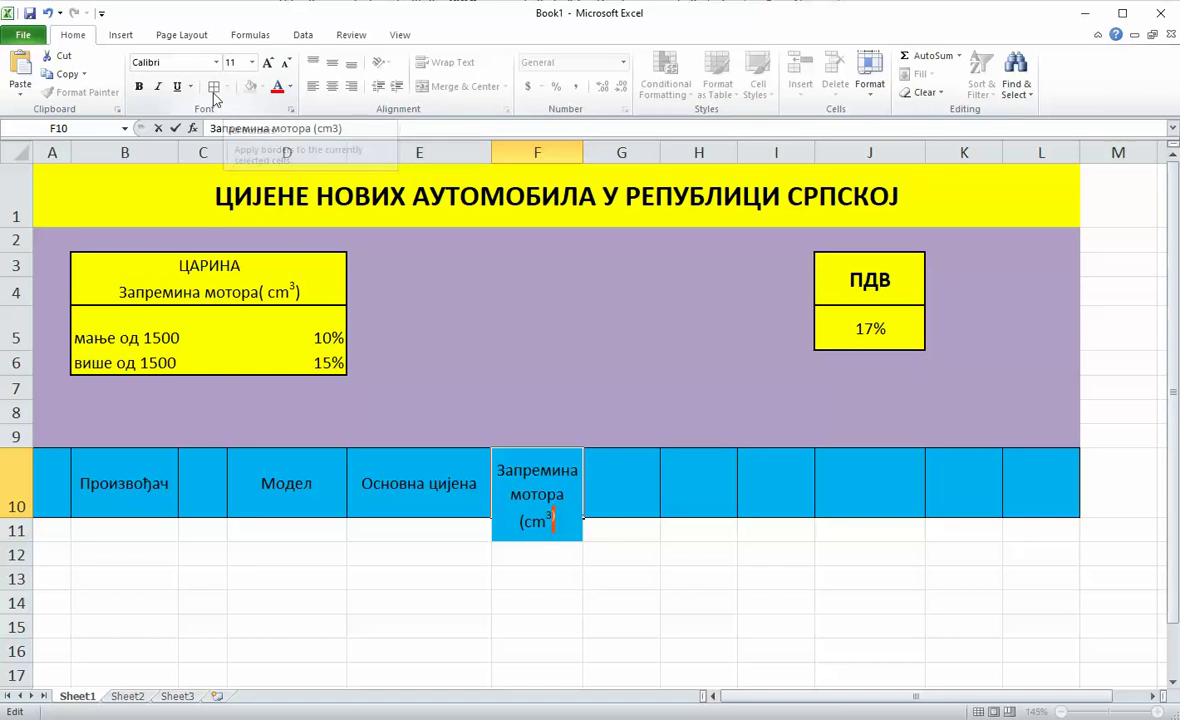
{"action": "left_click", "coordinate": [291, 109]}
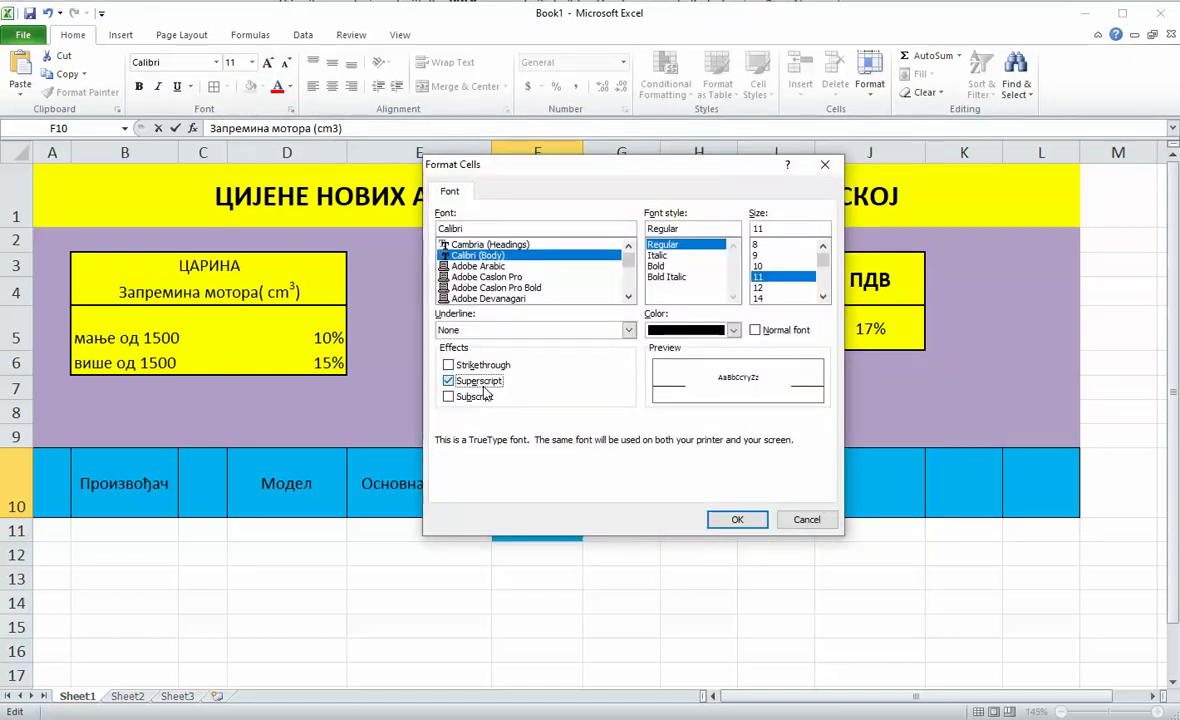
{"action": "left_click", "coordinate": [718, 519]}
{"action": "left_click", "coordinate": [652, 512]}
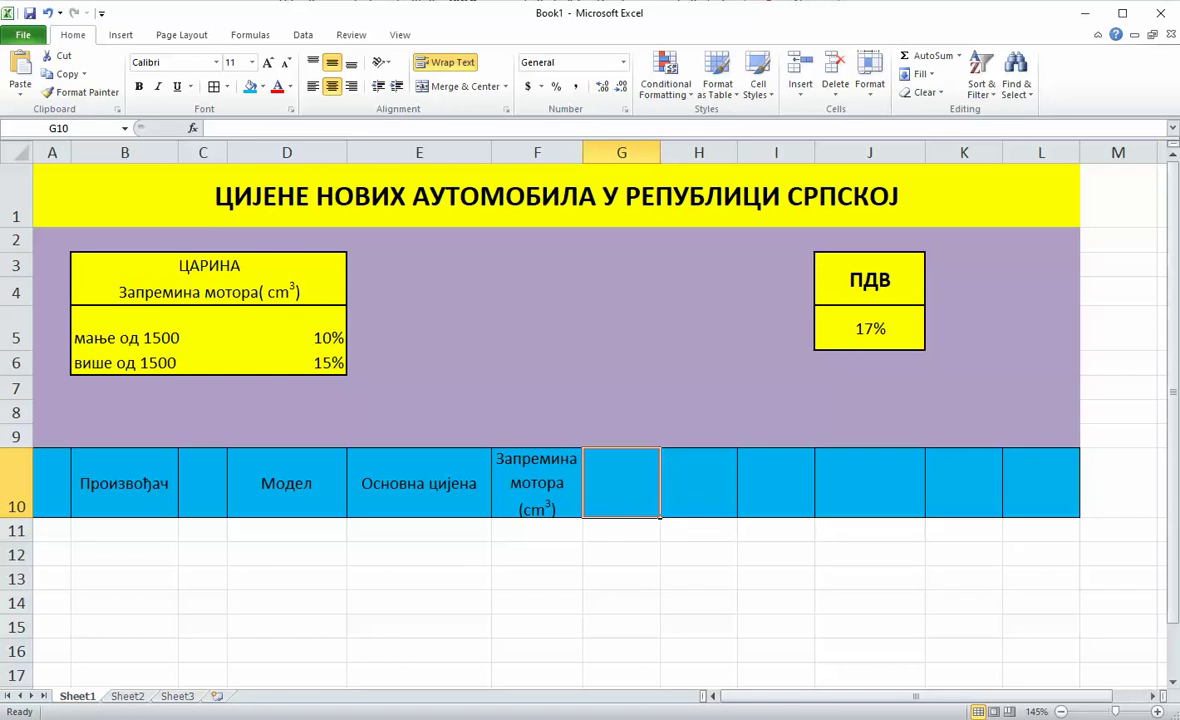
Step: Check the sample table in the Word assignment, narrow column G slightly and widen column H
{"action": "key", "text": "alt+Tab"}
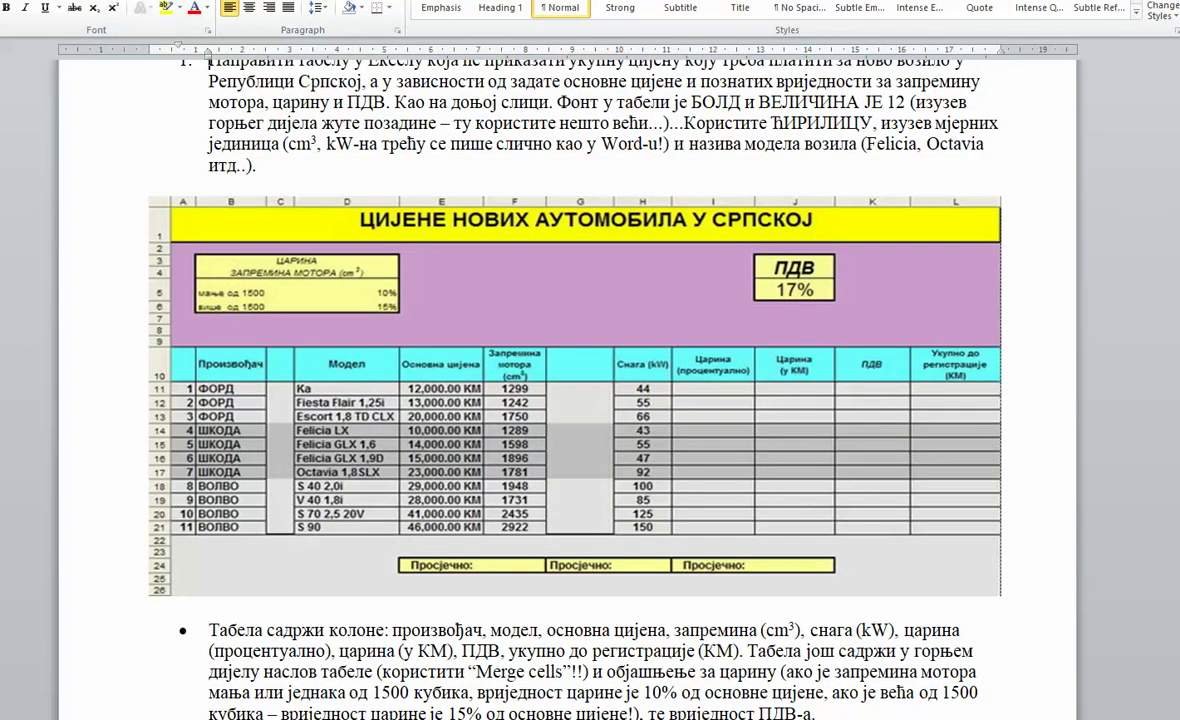
{"action": "key", "text": "alt+Tab"}
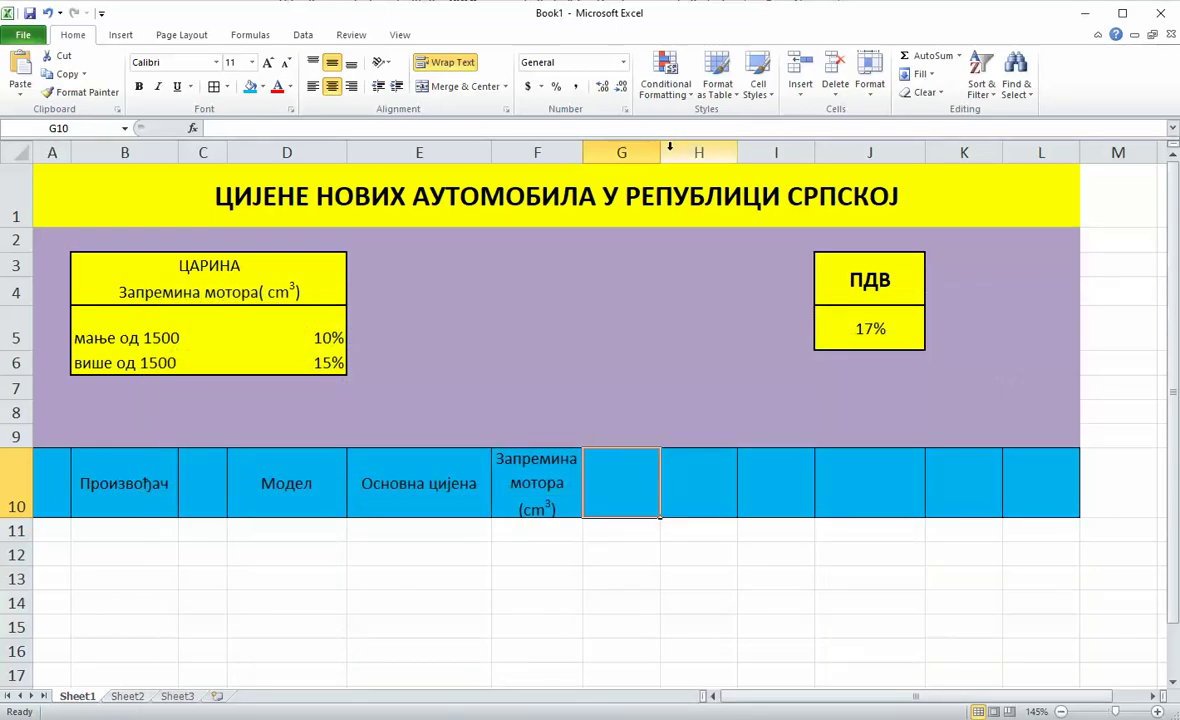
{"action": "left_click_drag", "start_coordinate": [652, 153], "coordinate": [647, 153]}
{"action": "left_click", "coordinate": [685, 490]}
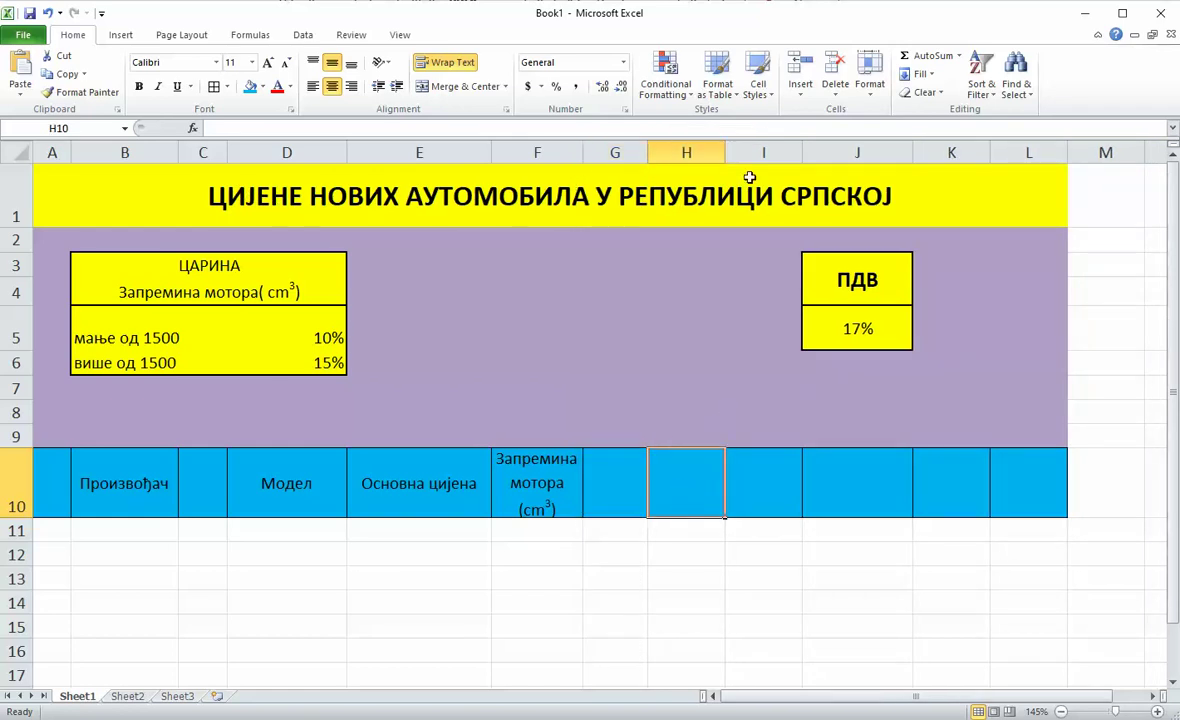
{"action": "left_click_drag", "start_coordinate": [727, 155], "coordinate": [745, 155]}
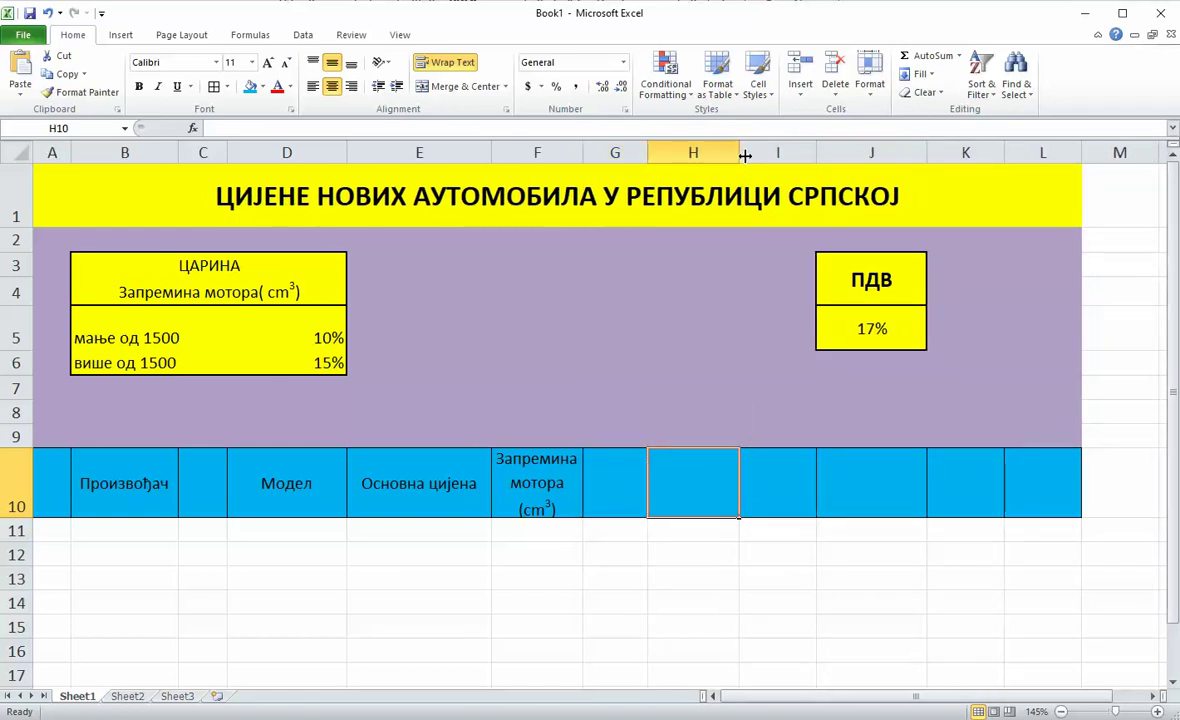
Step: Enter the column header Снага (KW) in cell H10, with the unit in Latin letters
{"action": "key", "text": "super+space"}
{"action": "key", "text": "super+space"}
{"action": "type", "text": "Сб"}
{"action": "type", "text": "нага"}
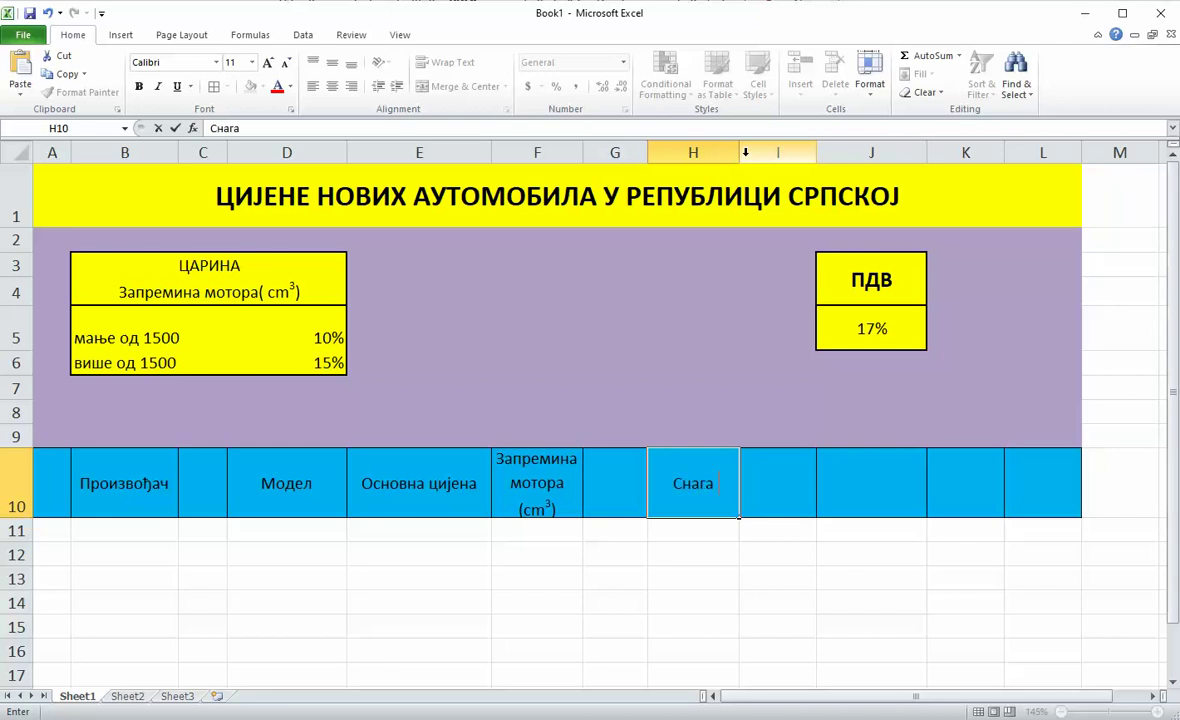
{"action": "type", "text": " KW"}
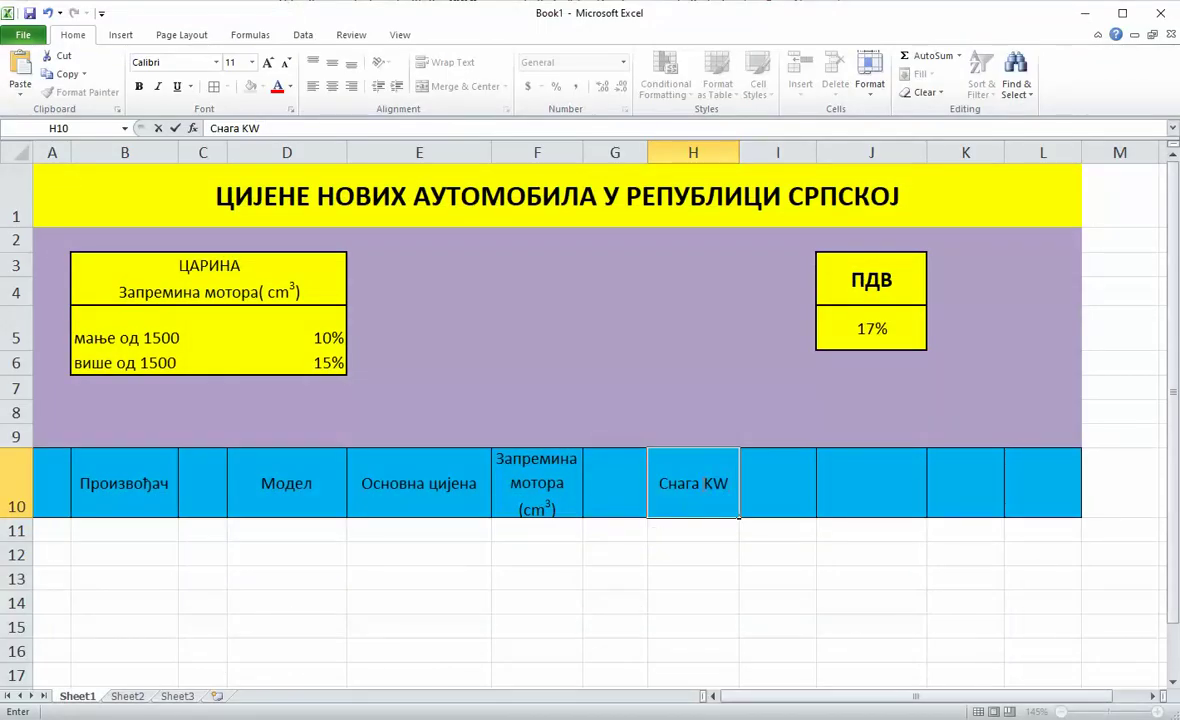
{"action": "left_click", "coordinate": [706, 484]}
{"action": "type", "text": "(KW"}
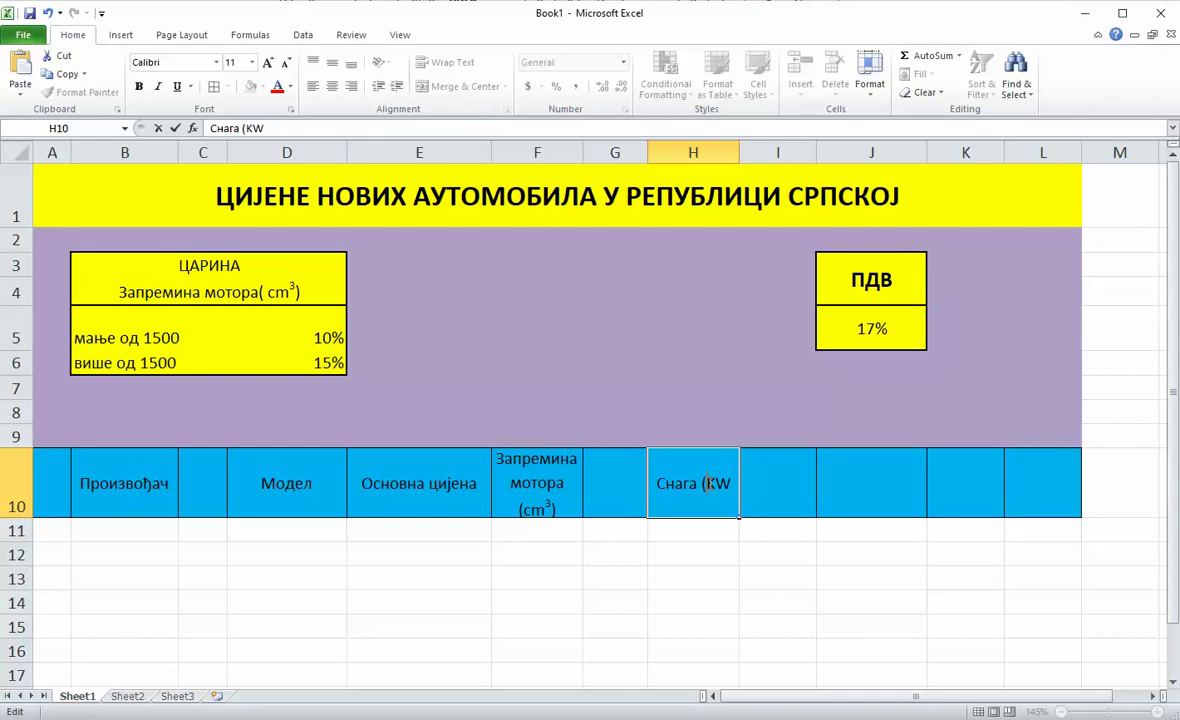
{"action": "type", "text": ")"}
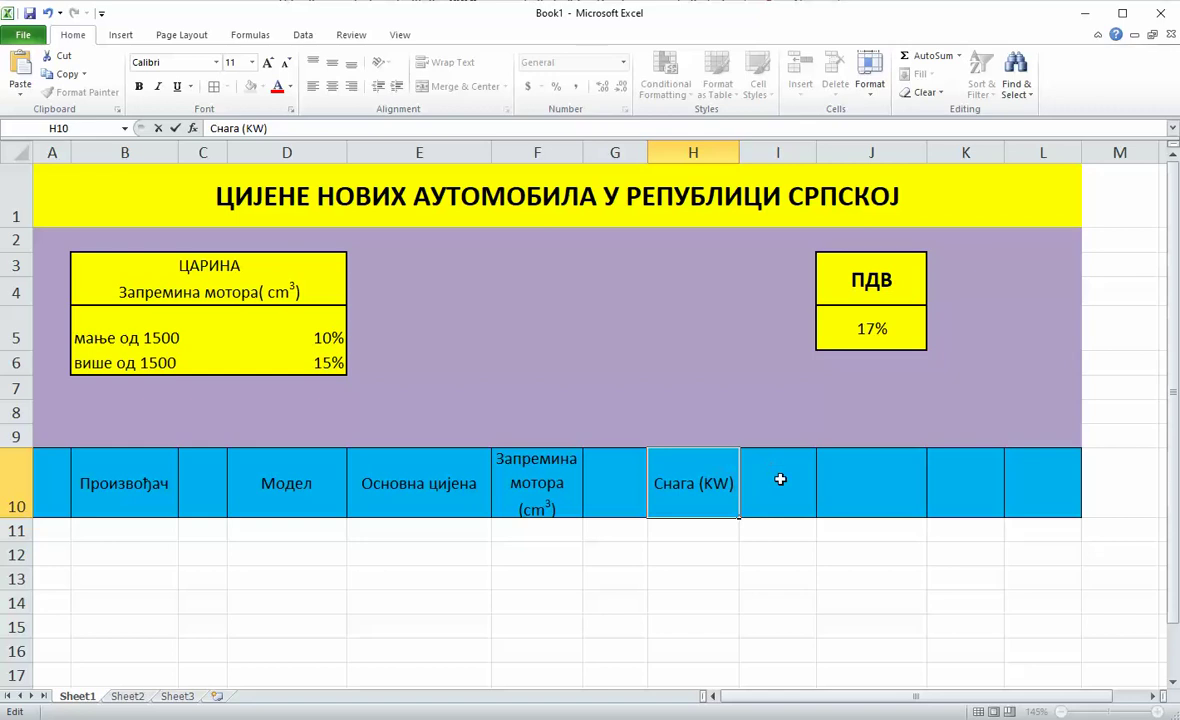
Step: Widen column I and enter the Cyrillic header Царина процентуално in cell I10
{"action": "left_click", "coordinate": [783, 476]}
{"action": "left_click_drag", "start_coordinate": [816, 152], "coordinate": [883, 152]}
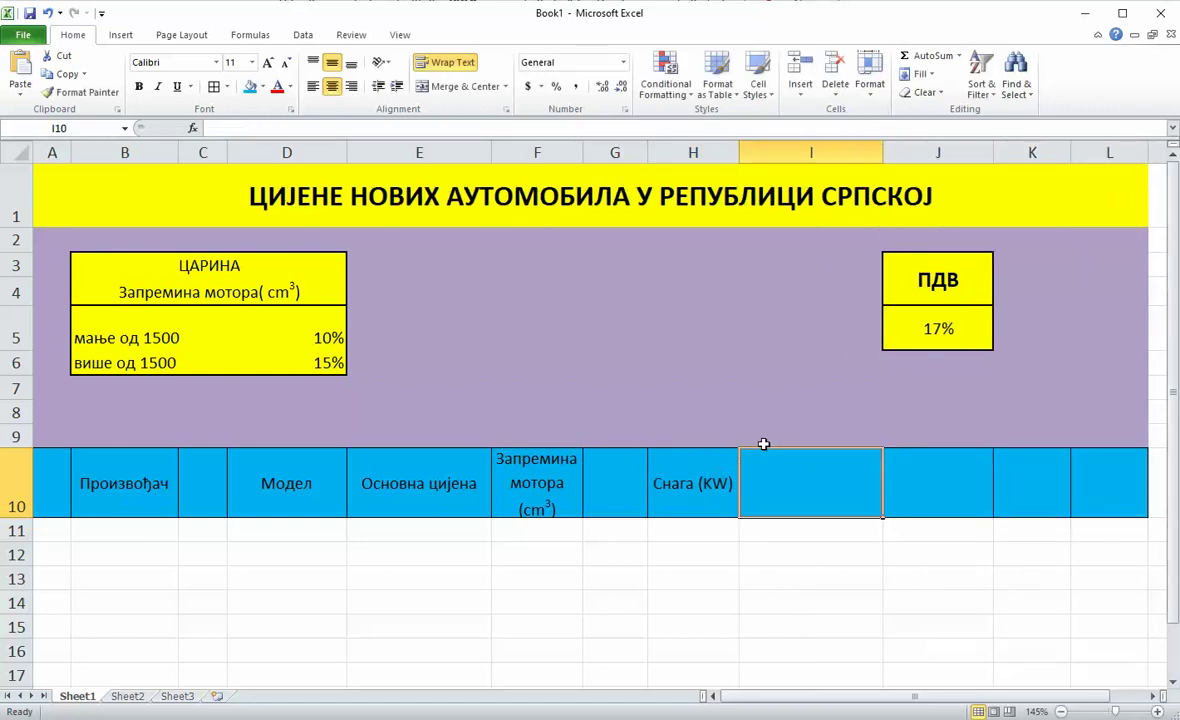
{"action": "type", "text": "C"}
{"action": "key", "text": "super+space"}
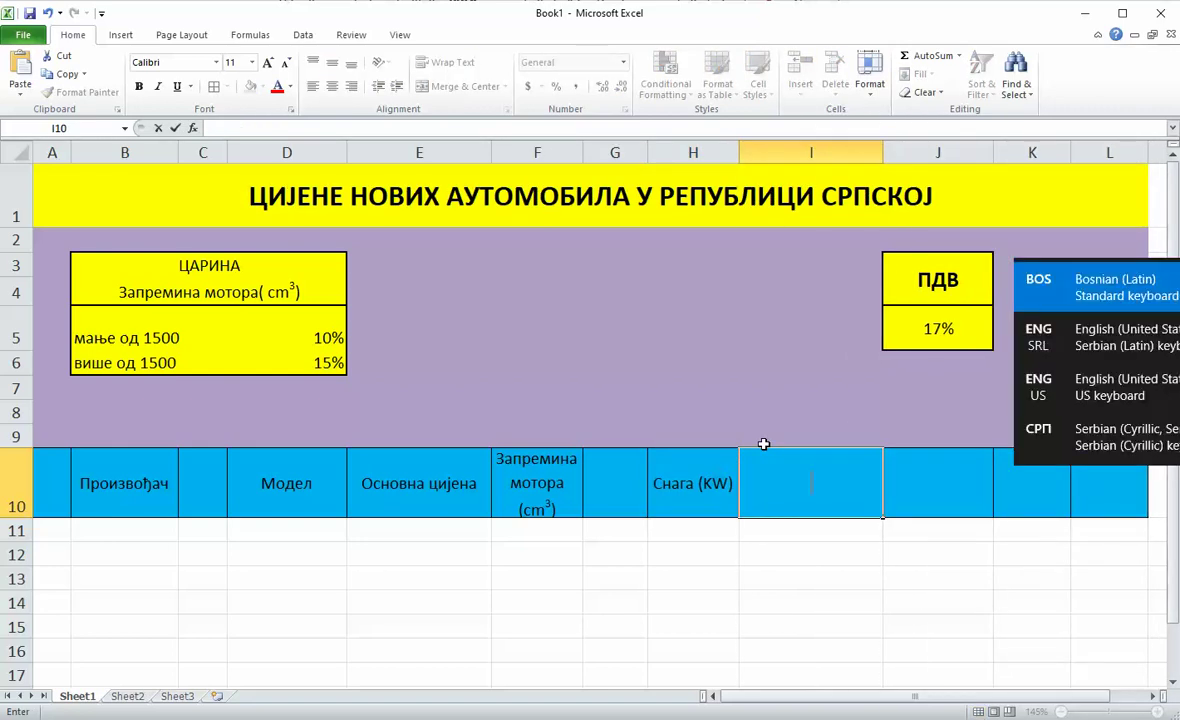
{"action": "type", "text": "арина"}
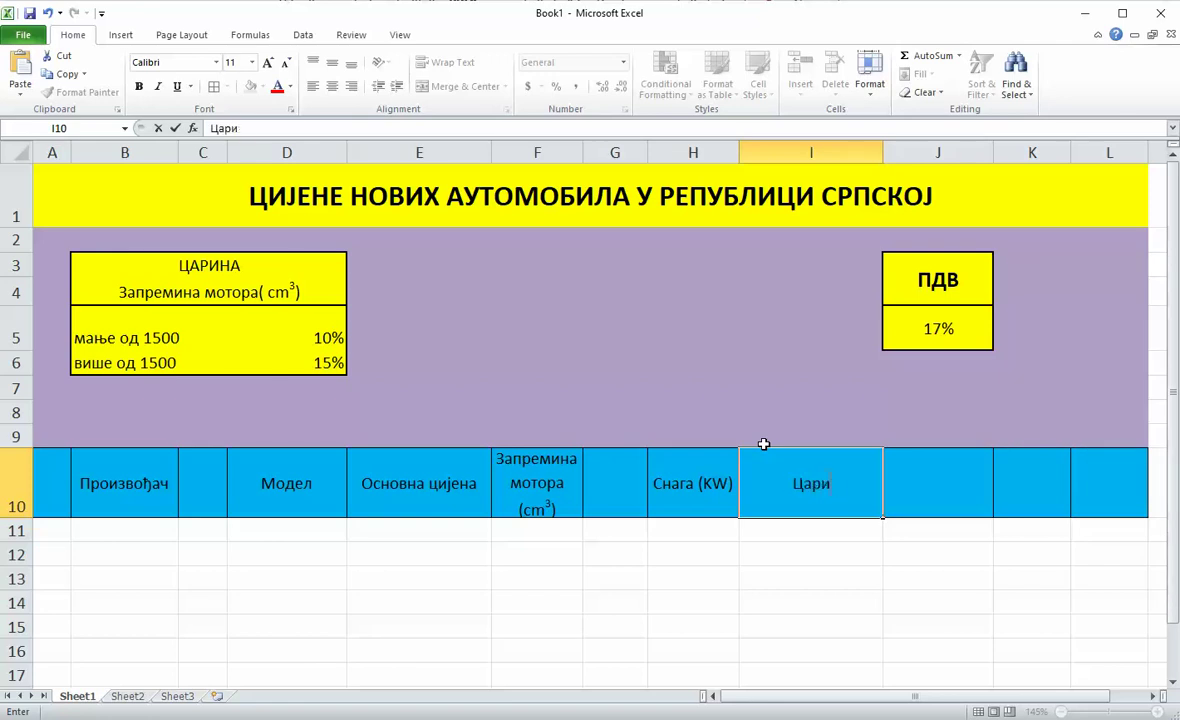
{"action": "type", "text": "про"}
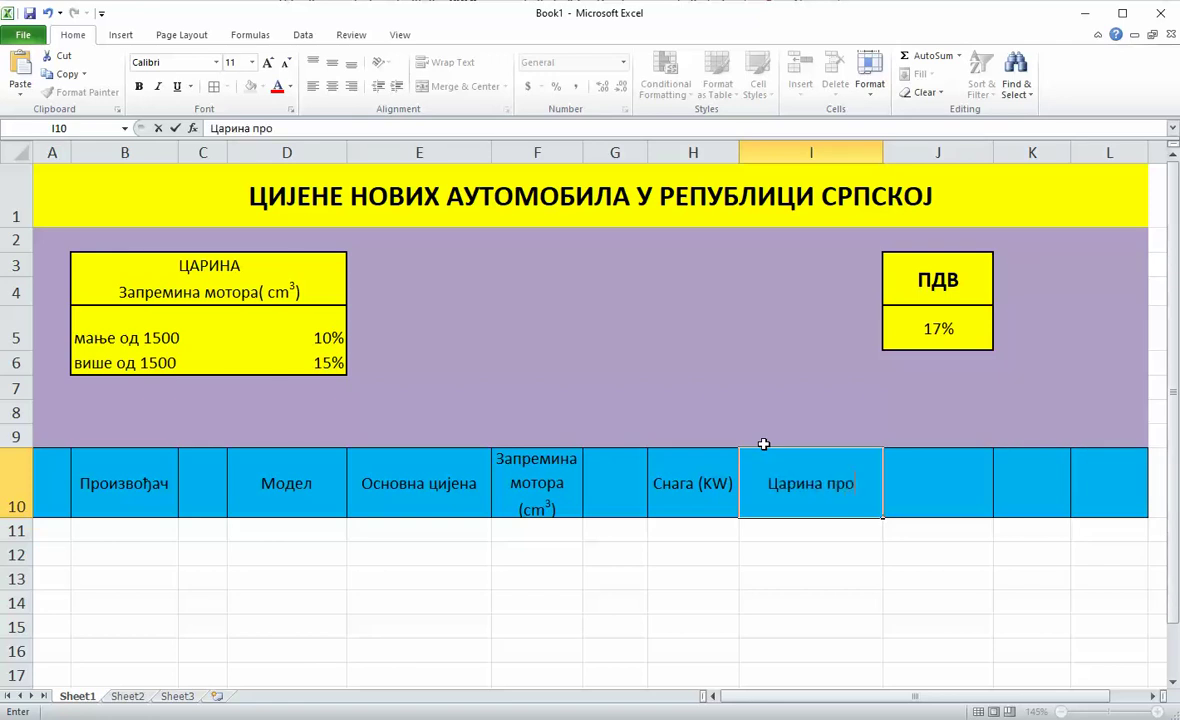
{"action": "type", "text": "центуално"}
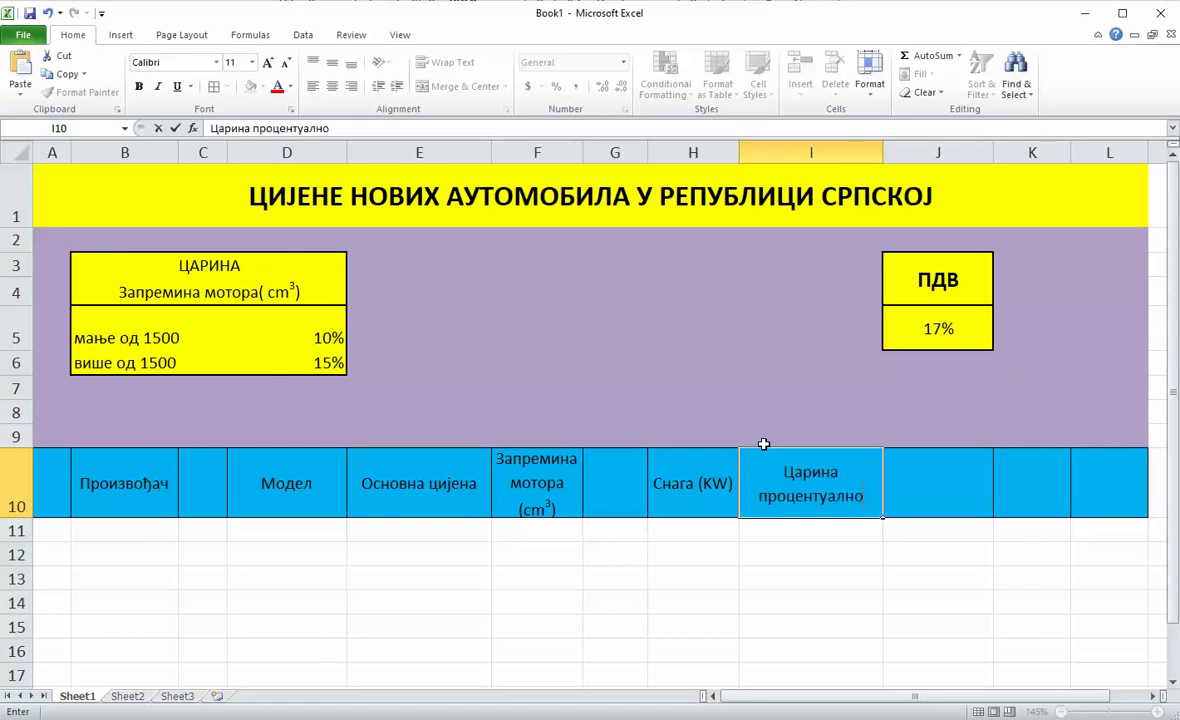
{"action": "key", "text": "Return"}
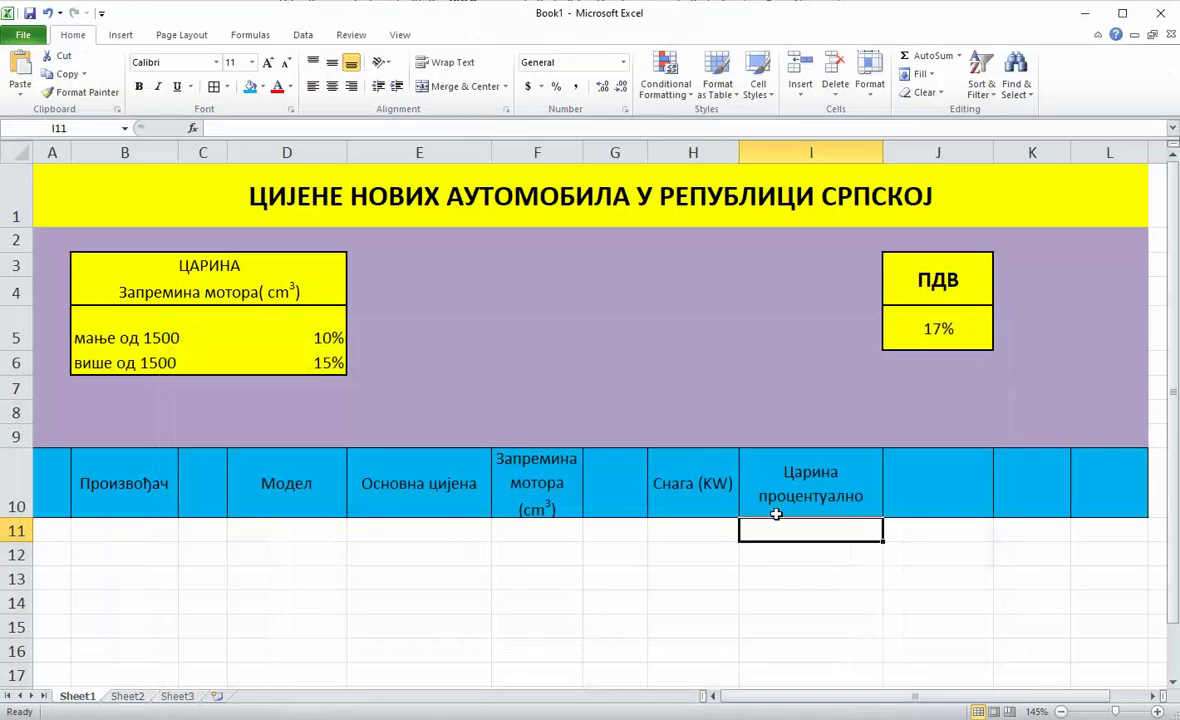
Step: Put the word процентуално in the I10 header in parentheses
{"action": "left_click", "coordinate": [770, 480]}
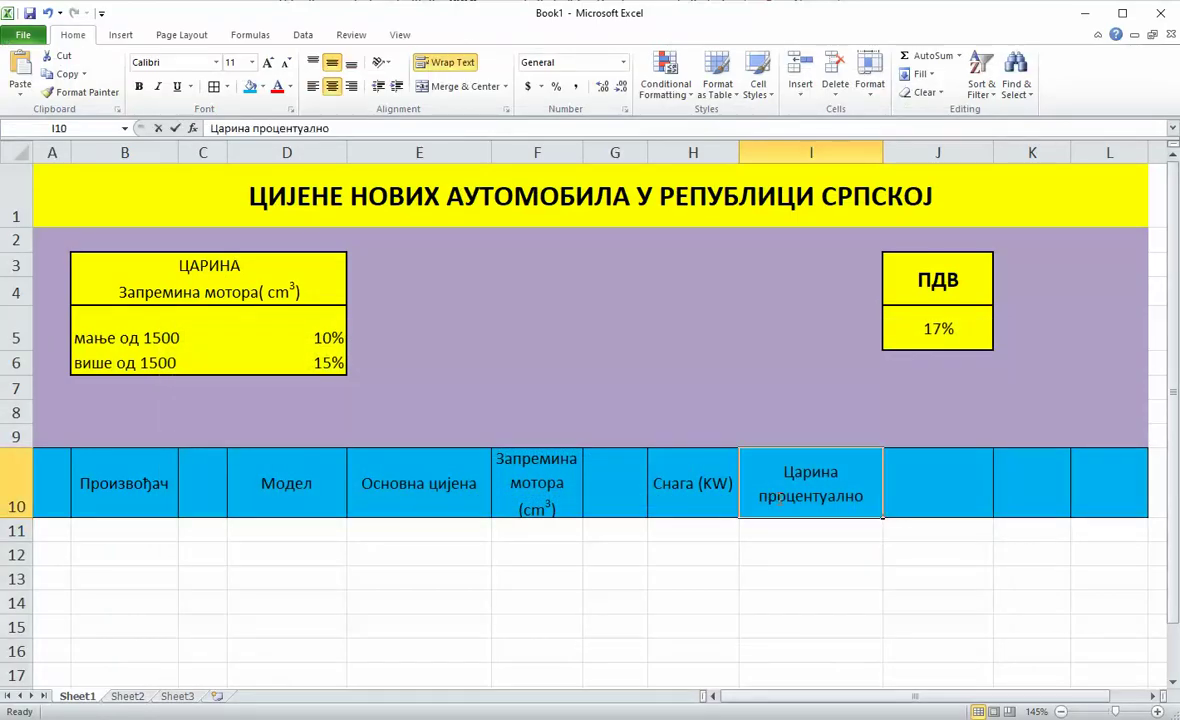
{"action": "double_click", "coordinate": [778, 498]}
{"action": "type", "text": "("}
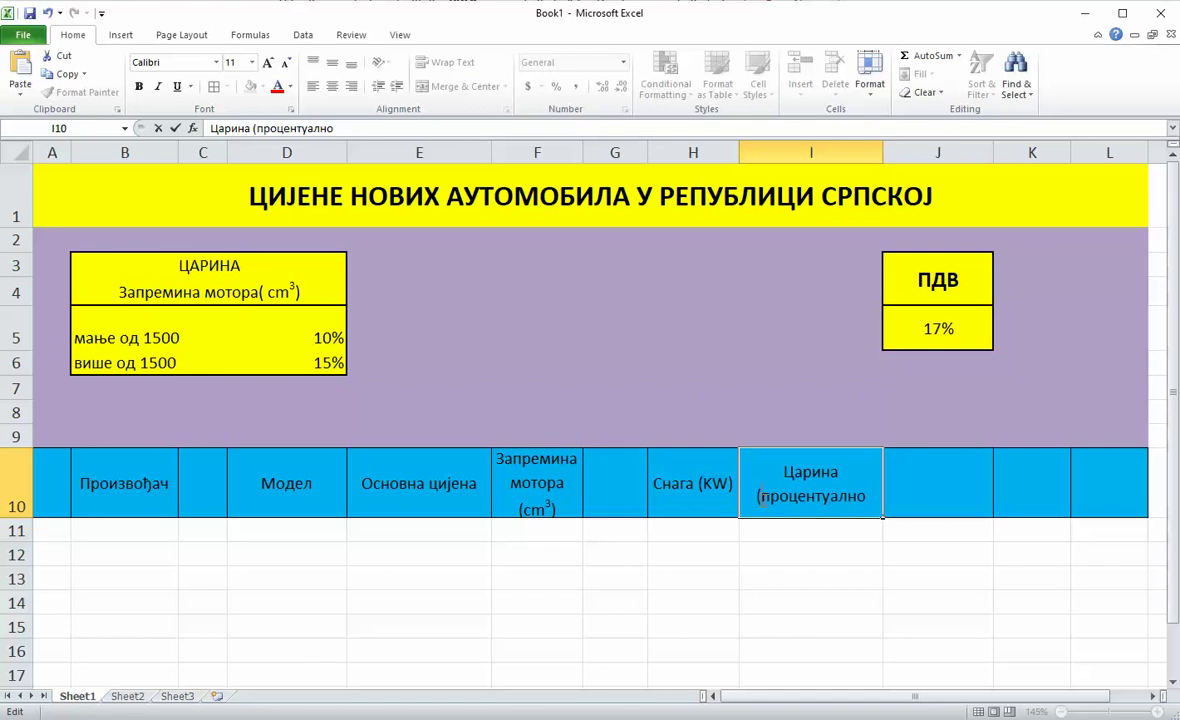
{"action": "type", "text": ")"}
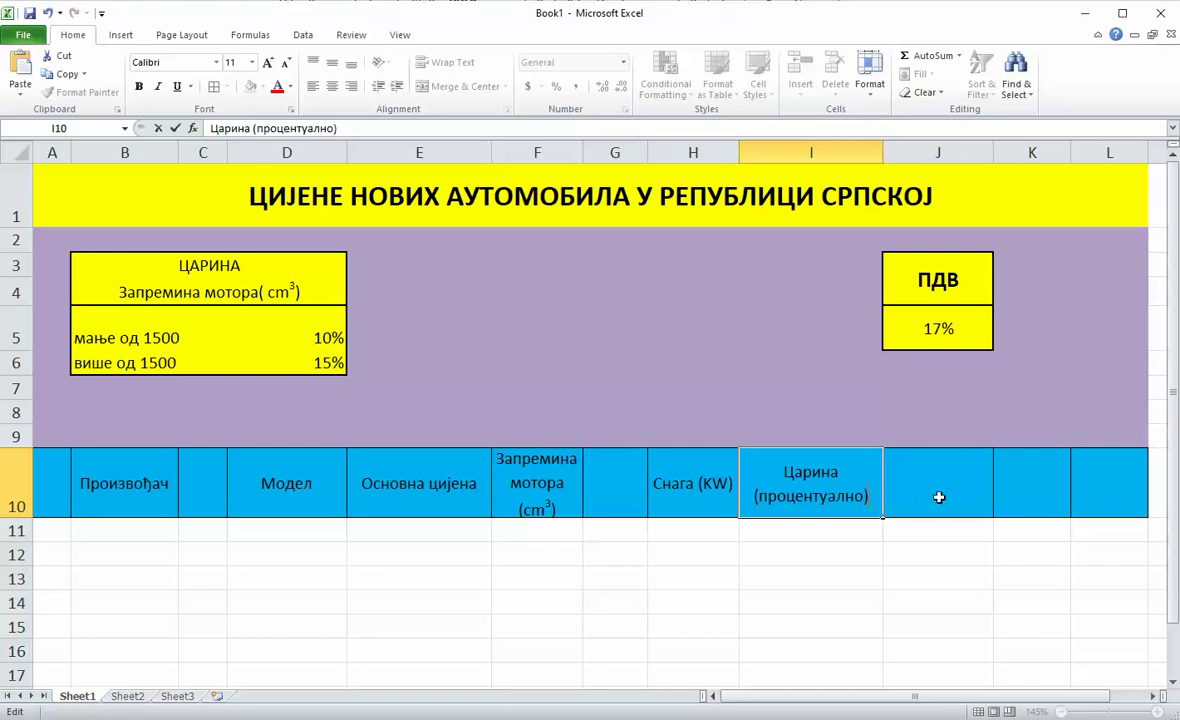
Step: Enter the column header Царина у (КМ) in cell J10 and check the sample table in the Word assignment
{"action": "left_click", "coordinate": [937, 498]}
{"action": "type", "text": "Царина у"}
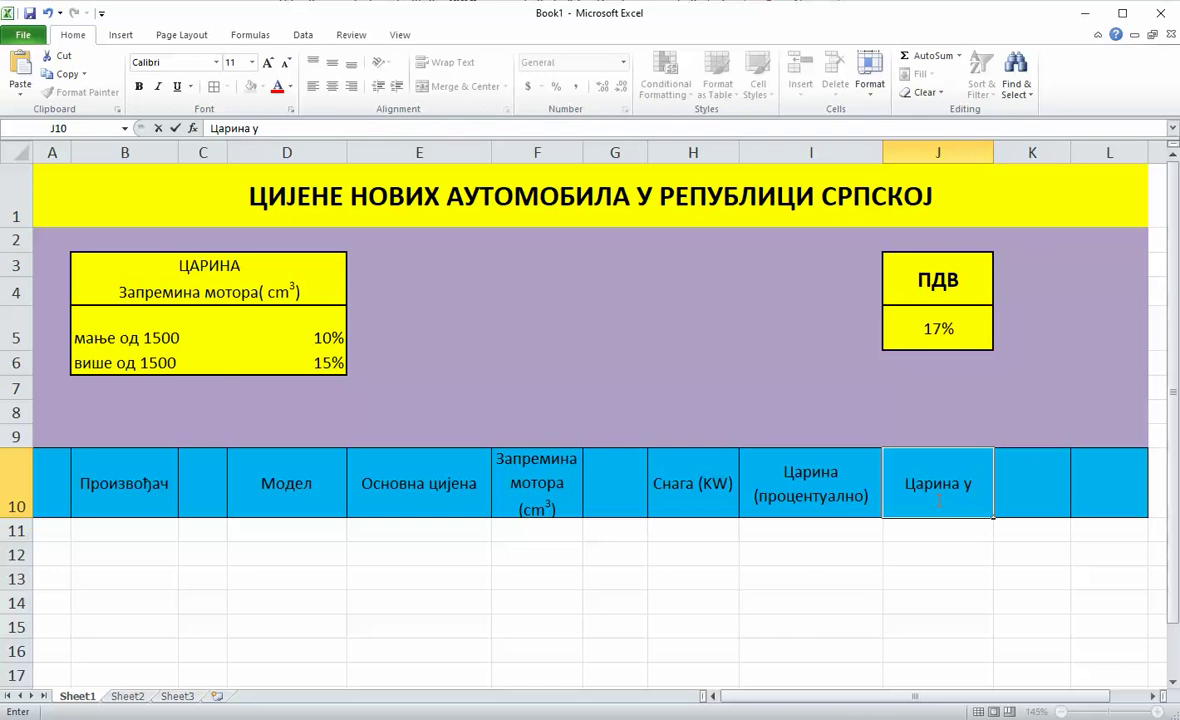
{"action": "type", "text": " ()"}
{"action": "key", "text": "Left"}
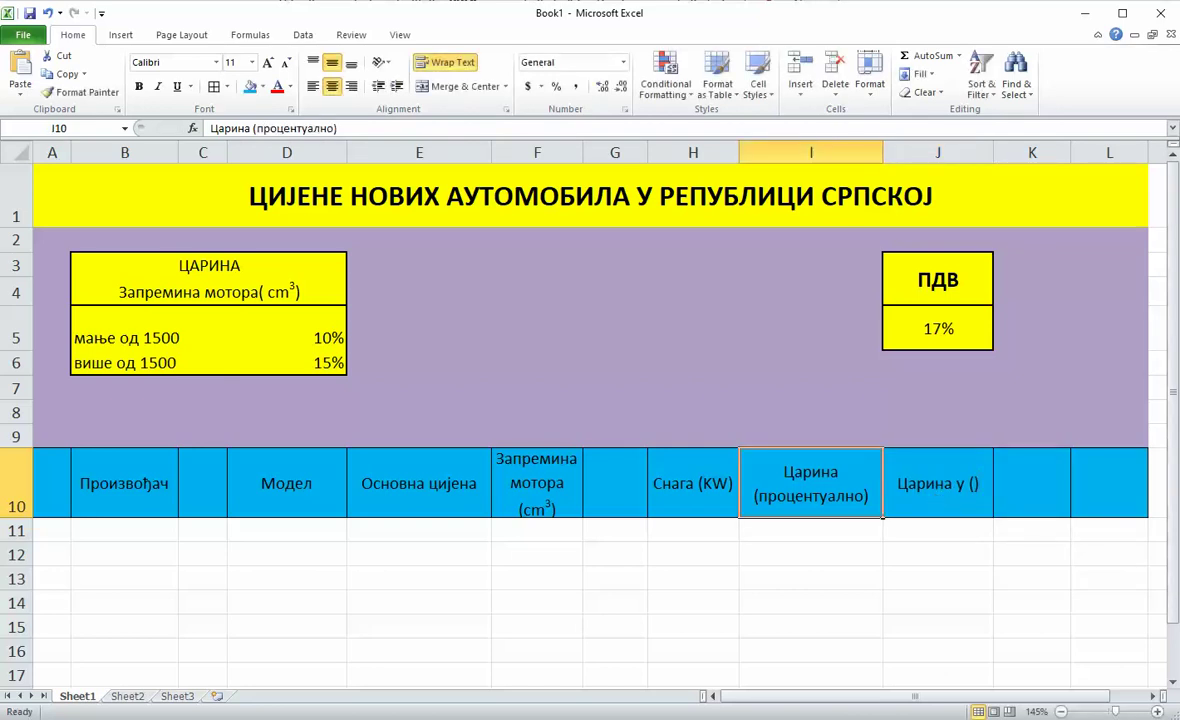
{"action": "double_click", "coordinate": [975, 484]}
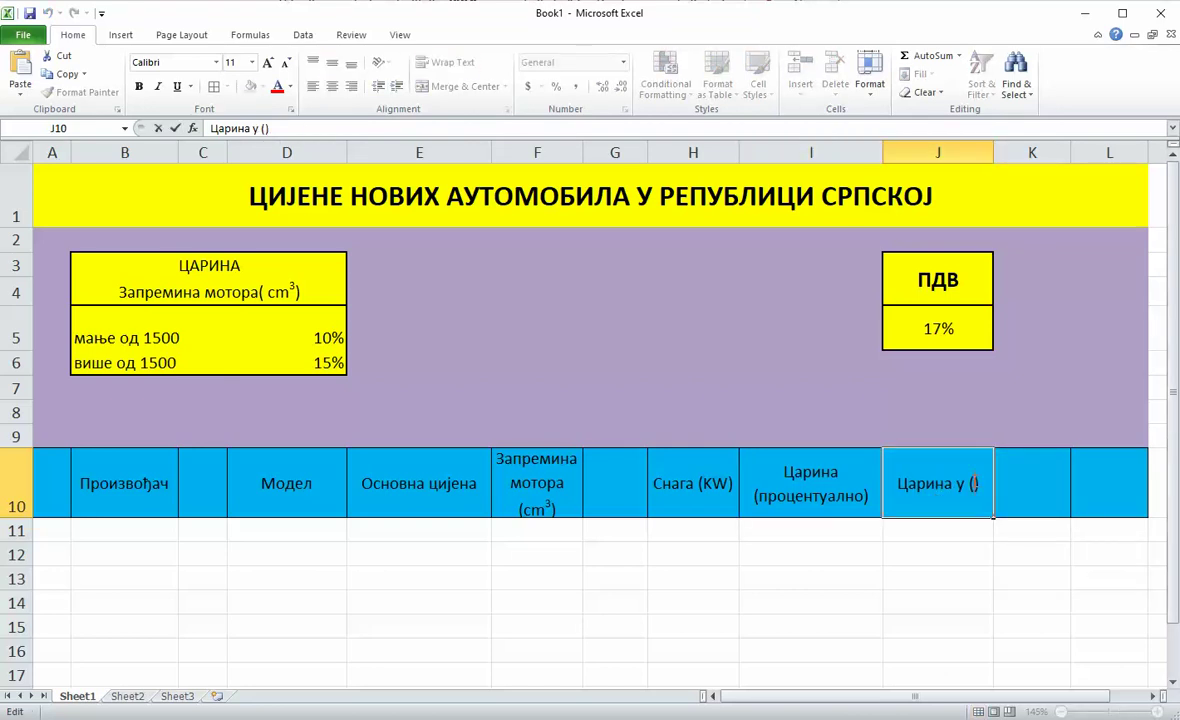
{"action": "type", "text": "КМ"}
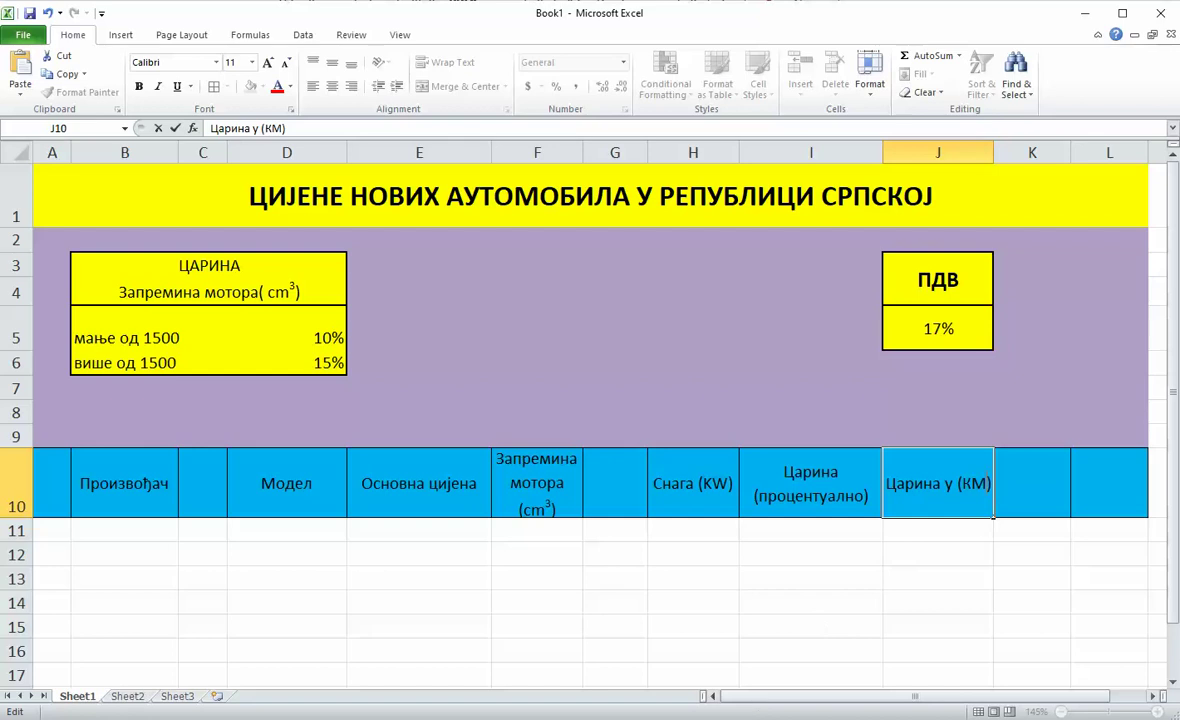
{"action": "key", "text": "alt+Tab"}
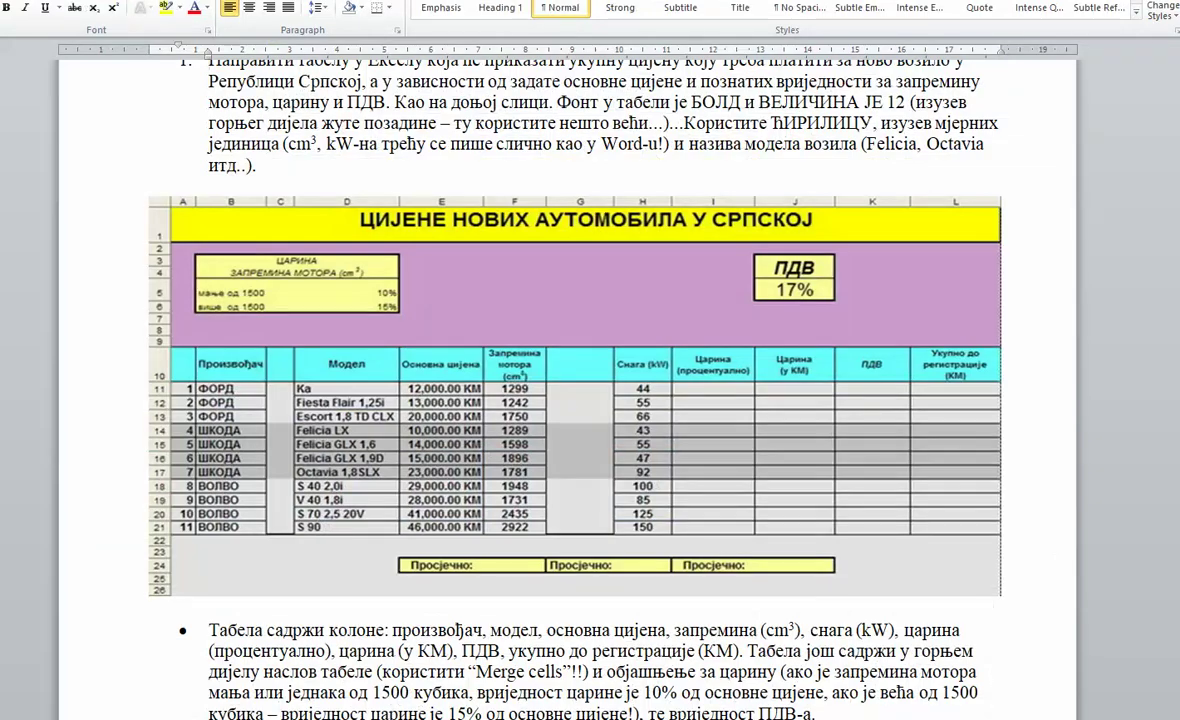
Step: Check the sample table in the Word assignment and correct the J10 header to Царина (у КМ) in the worksheet
{"action": "key", "text": "alt+Tab"}
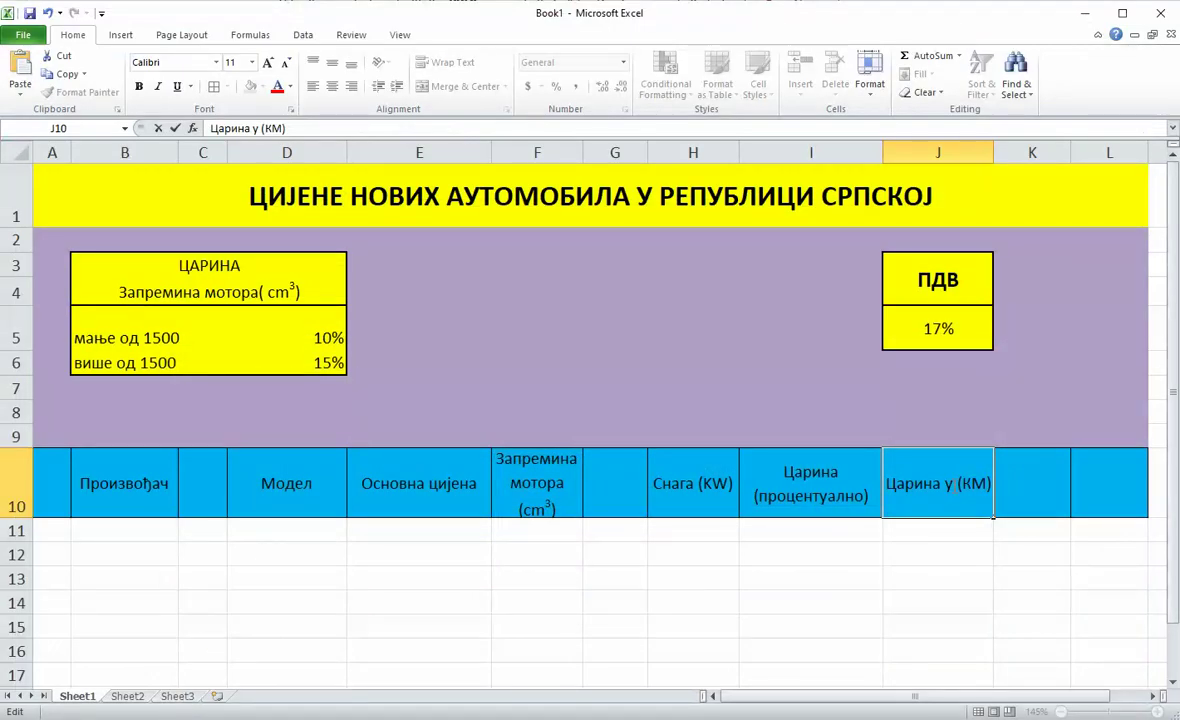
{"action": "key", "text": "alt+Tab"}
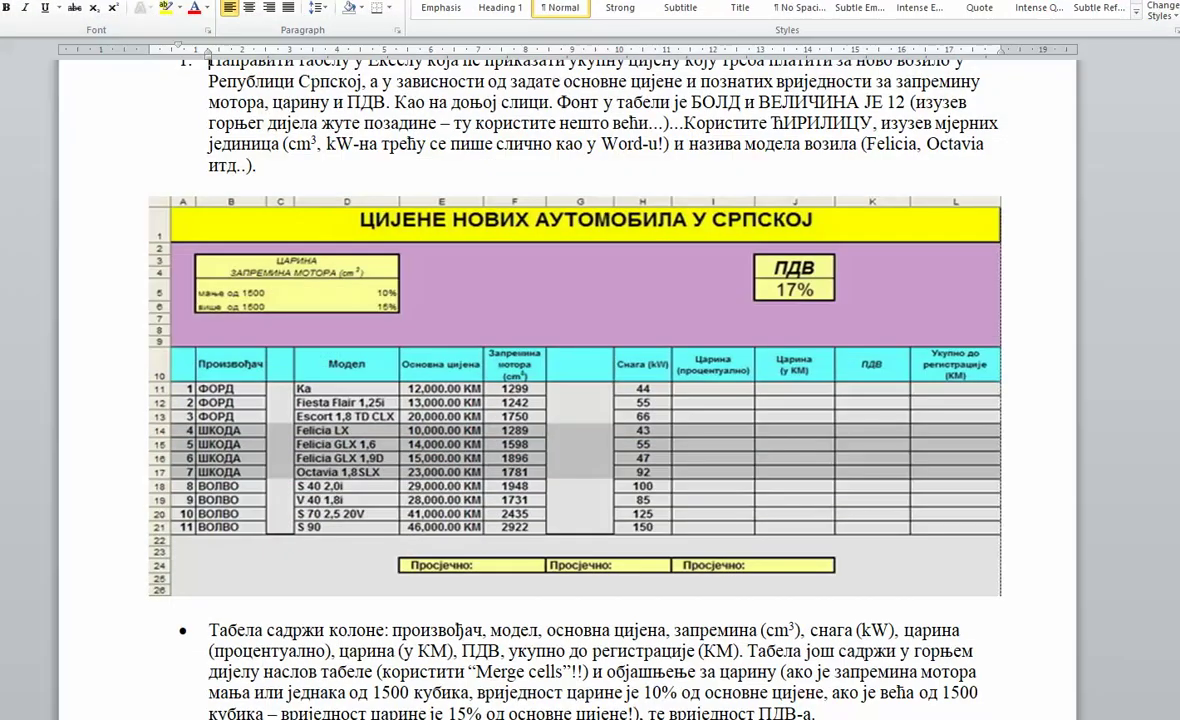
{"action": "key", "text": "alt+Tab"}
{"action": "key", "text": "Delete"}
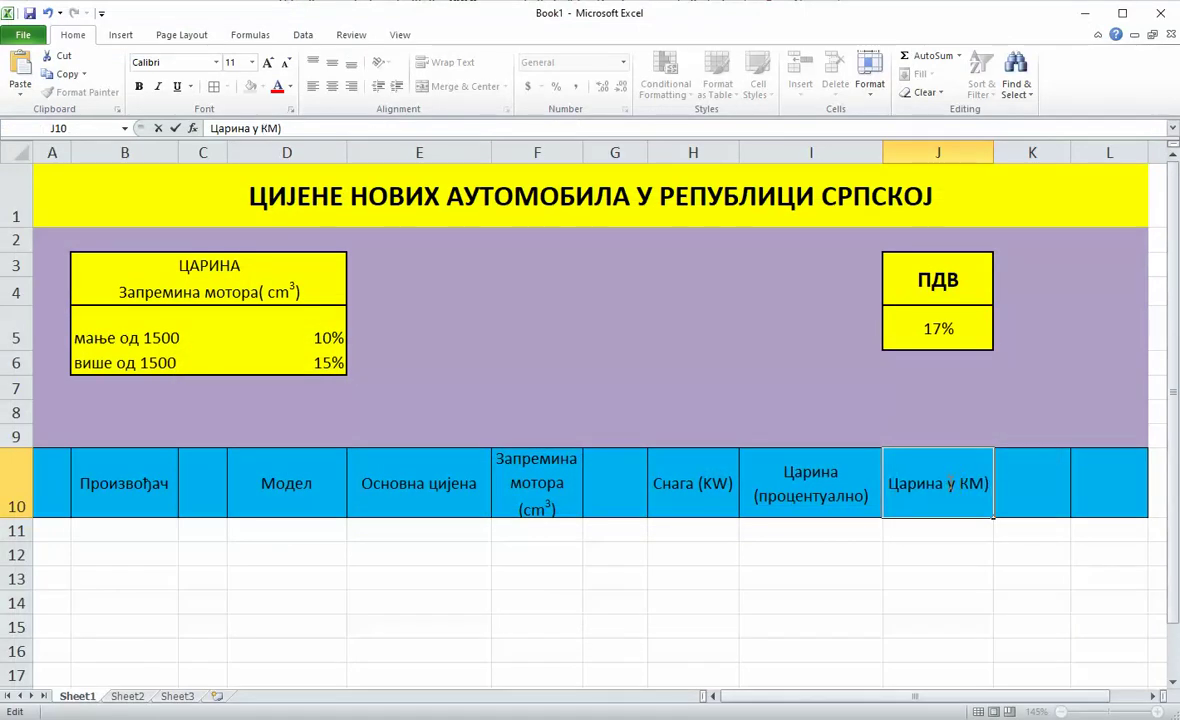
{"action": "type", "text": "("}
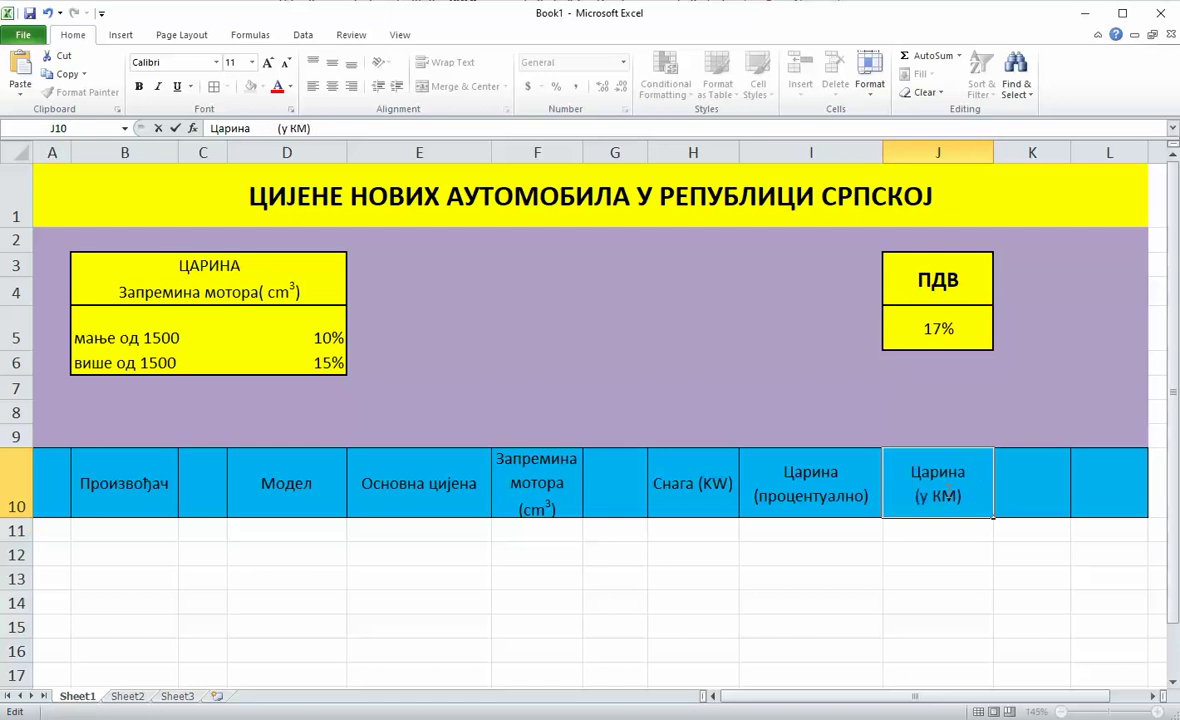
Step: Enter the column header ПДВ in cell K10
{"action": "left_click", "coordinate": [1038, 497]}
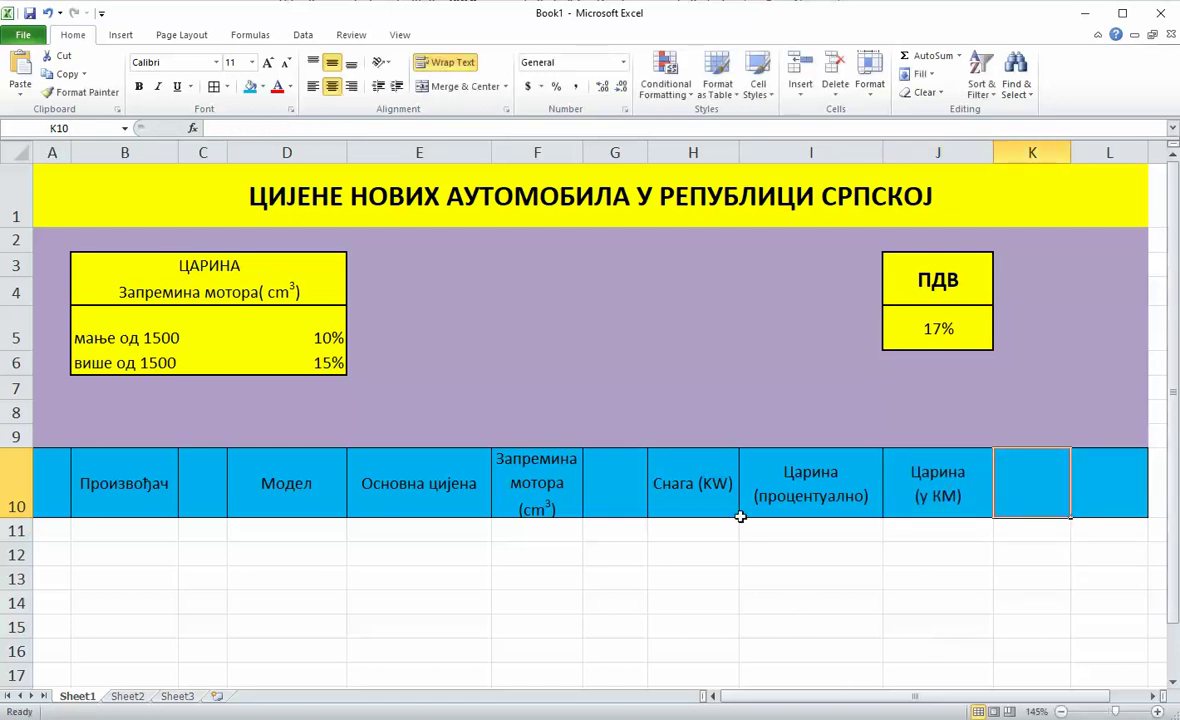
{"action": "scroll", "coordinate": [742, 515], "scroll_direction": "down", "scroll_amount": 1, "text": "ctrl"}
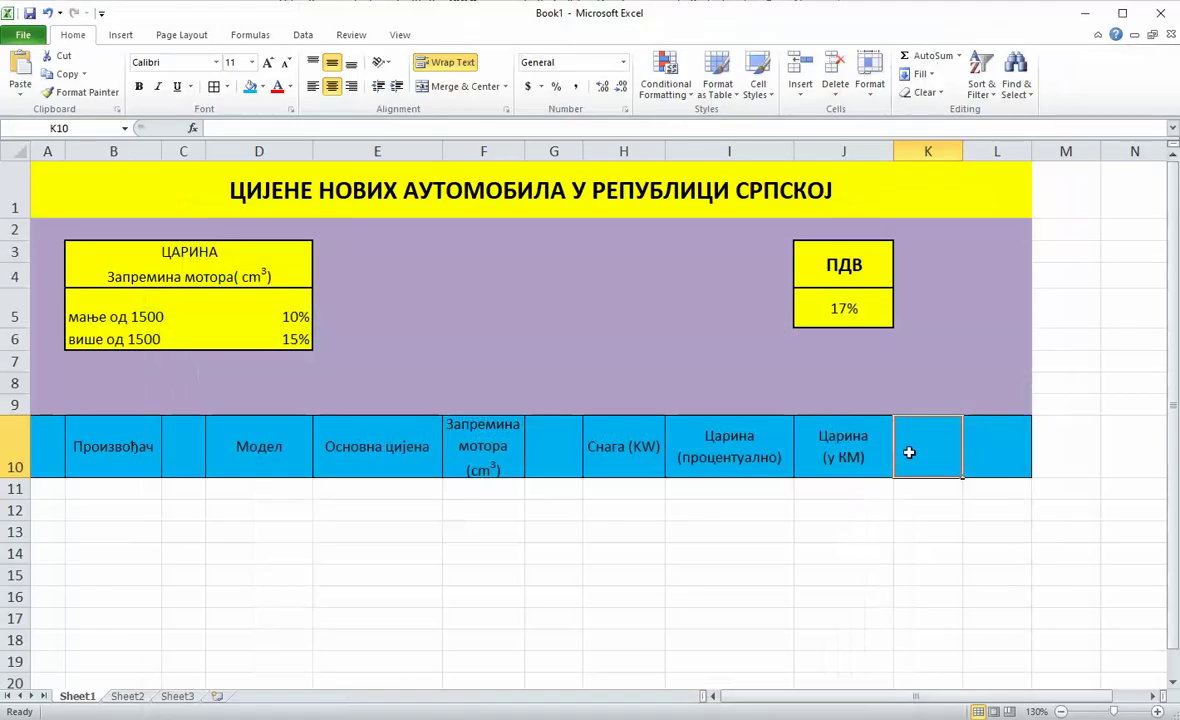
{"action": "type", "text": "ПДВ"}
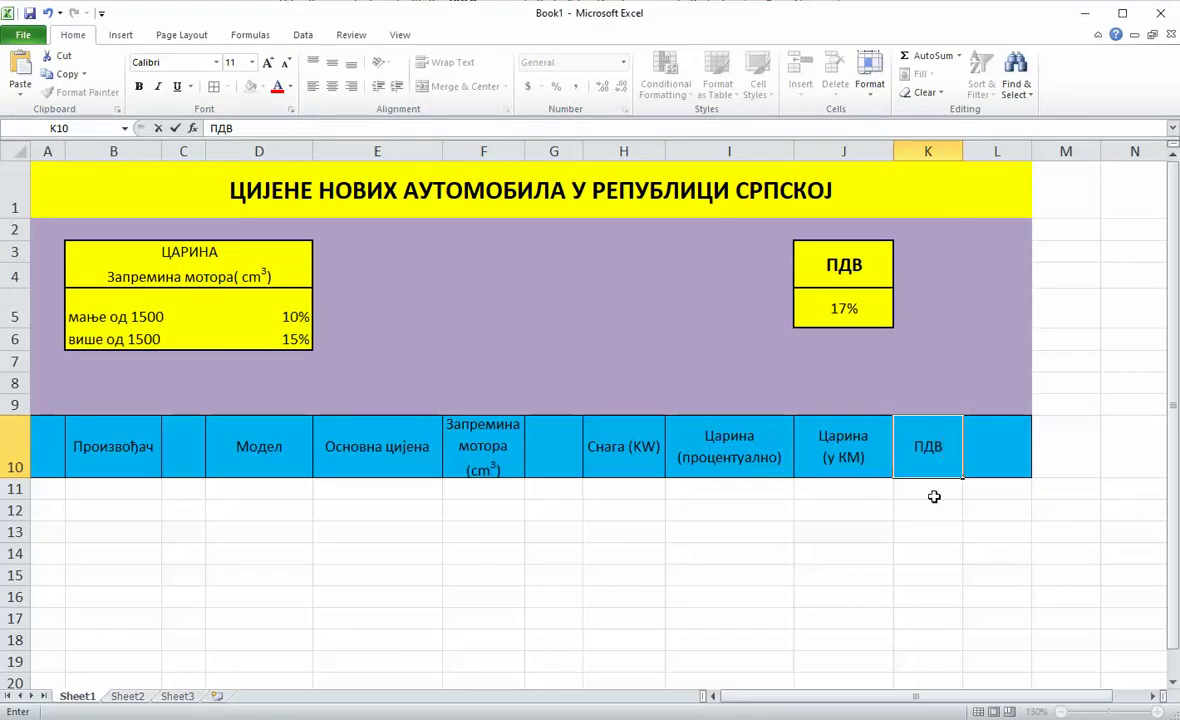
{"action": "key", "text": "Tab"}
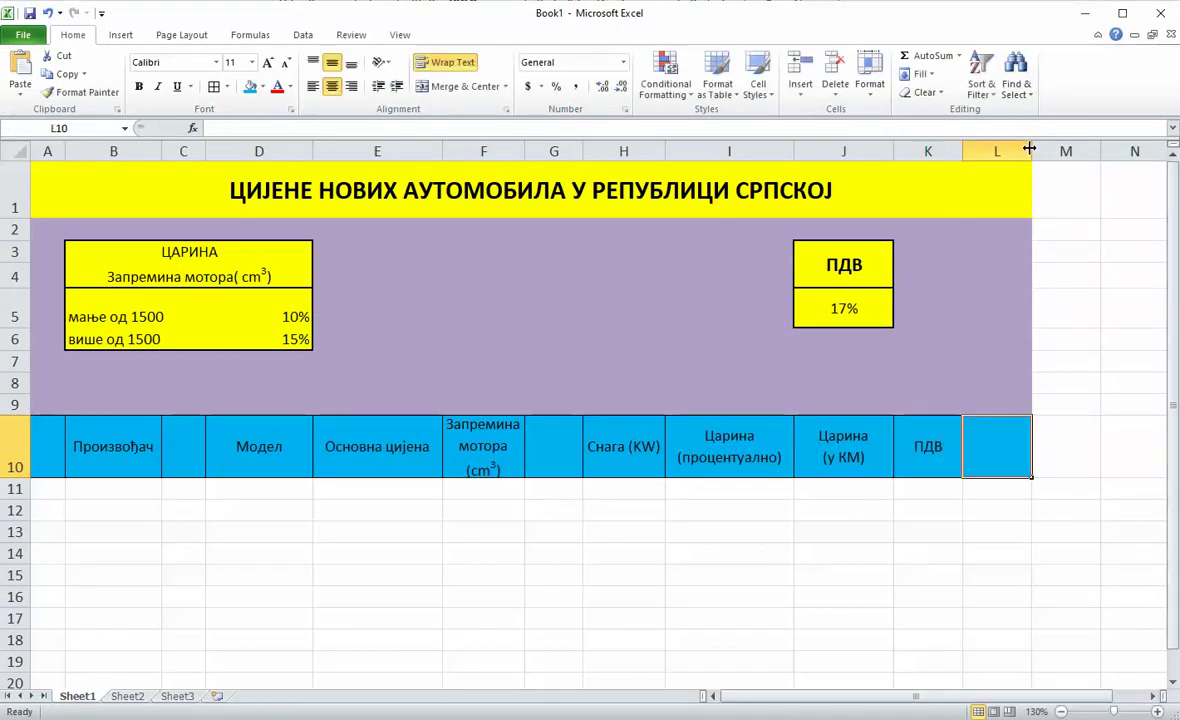
Step: Widen column L and enter the Cyrillic header Укупно до регистрације (КМ) in cell L10
{"action": "left_click_drag", "start_coordinate": [1032, 150], "coordinate": [1070, 150]}
{"action": "type", "text": "У"}
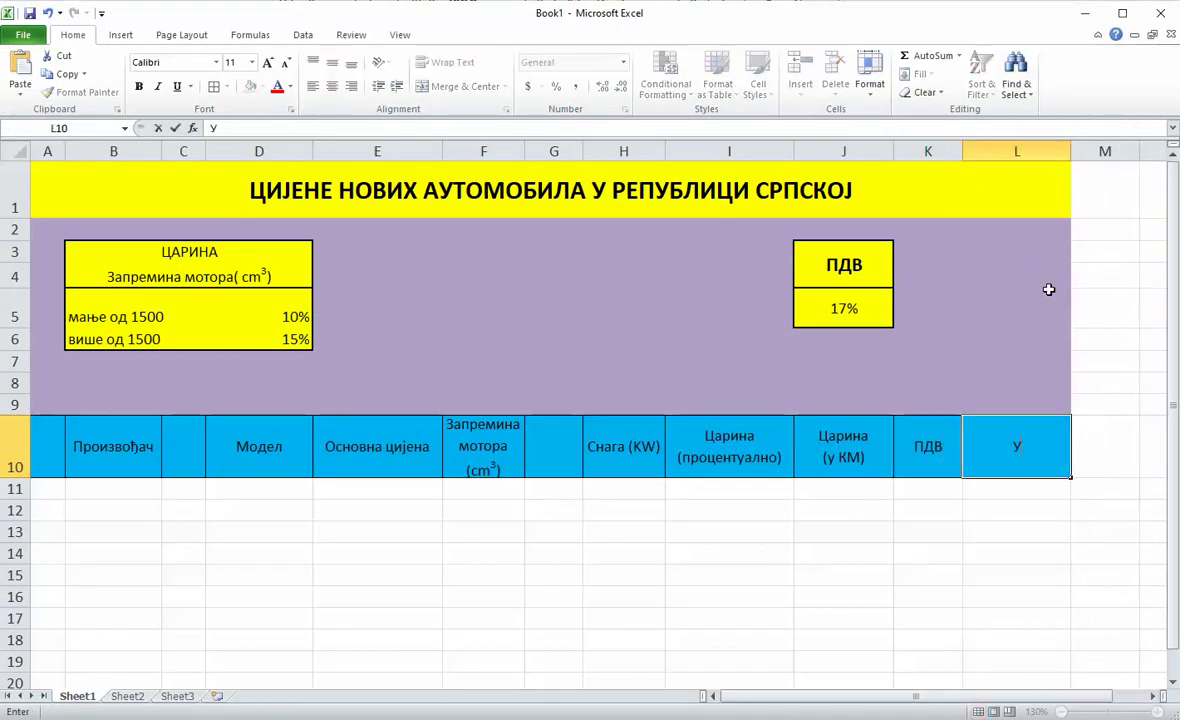
{"action": "type", "text": "купно до"}
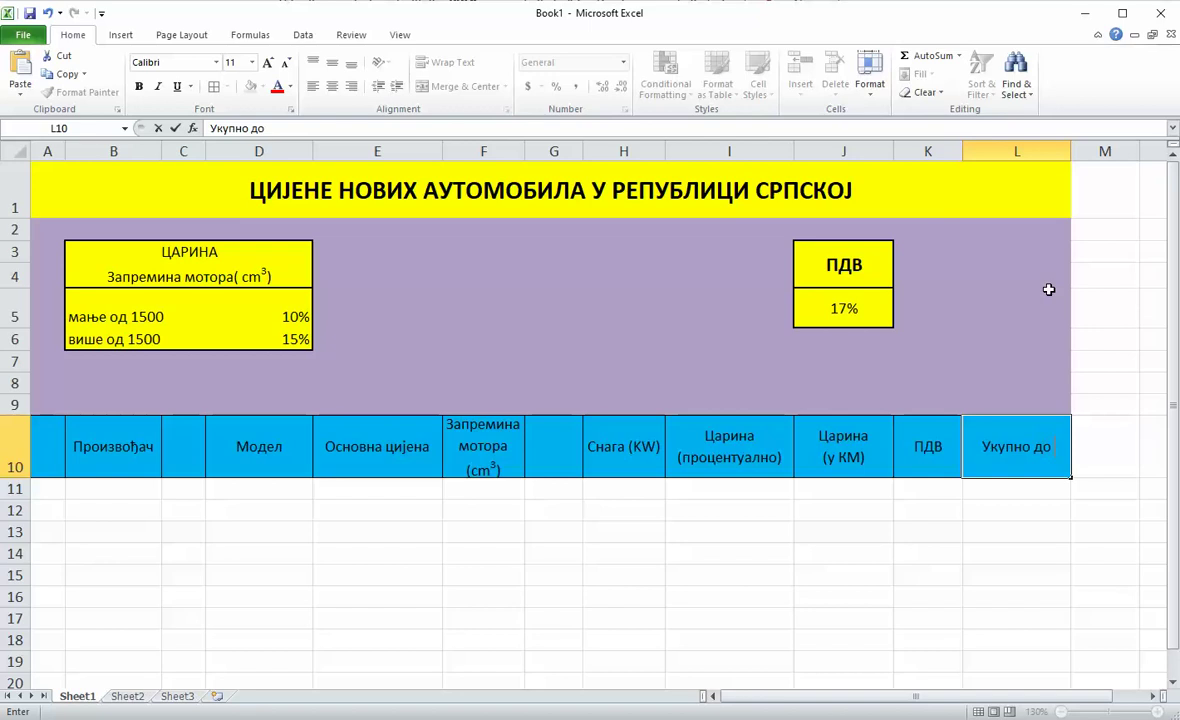
{"action": "type", "text": " регистра"}
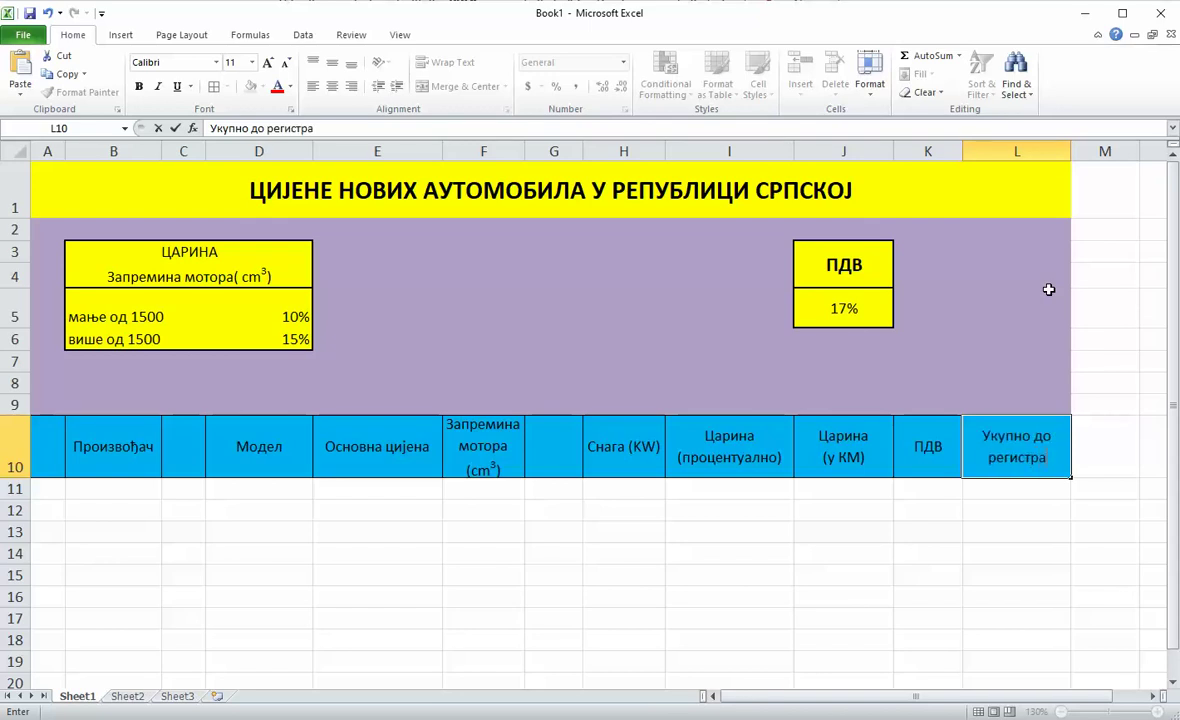
{"action": "type", "text": "ције ()"}
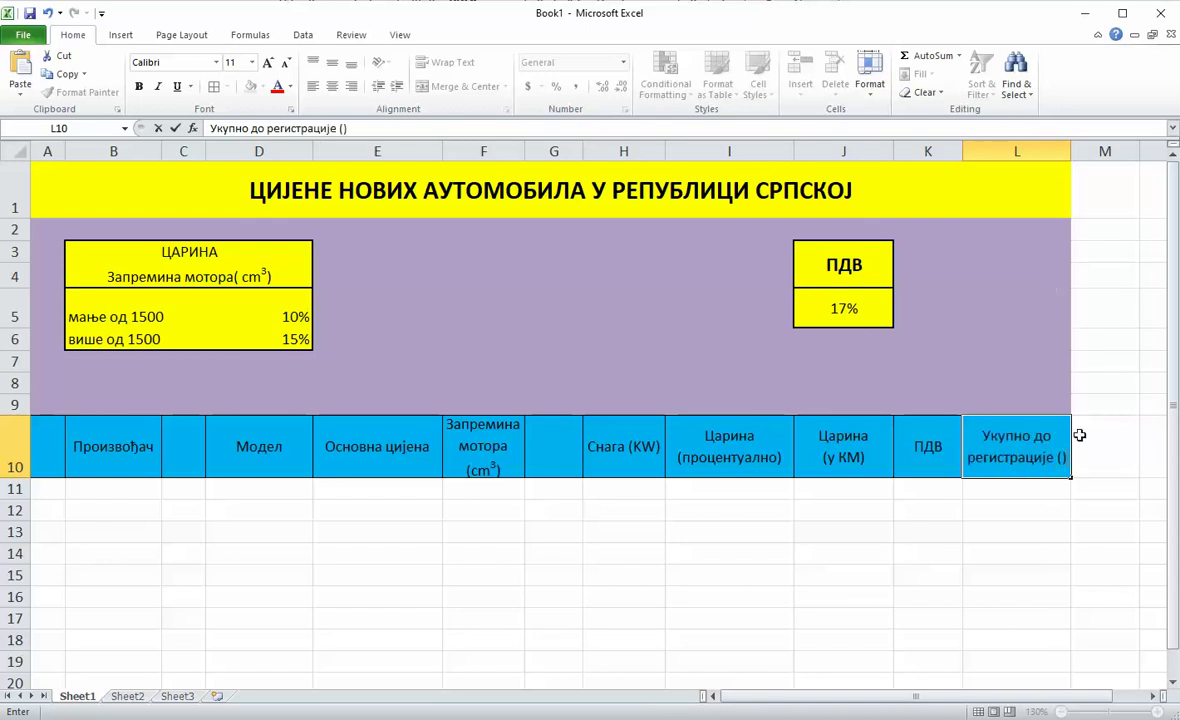
{"action": "key", "text": "Left"}
{"action": "type", "text": "КМ"}
{"action": "left_click", "coordinate": [1023, 548]}
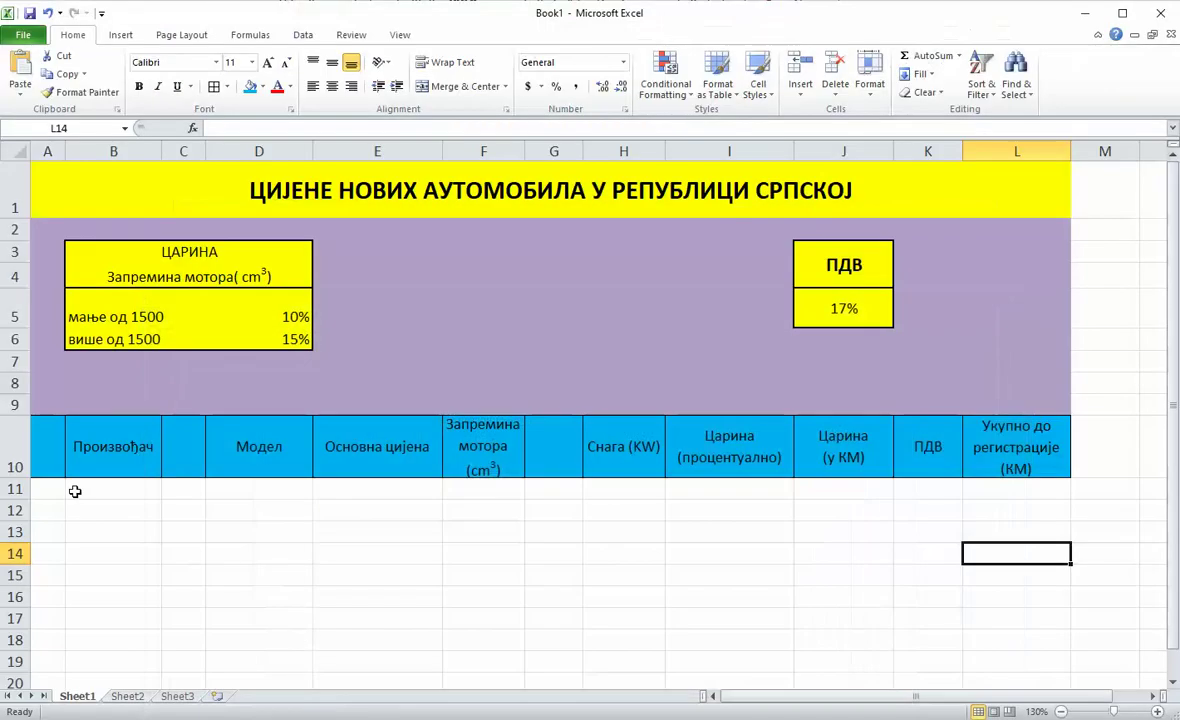
Step: Number the table rows from 1 to 11 in cells A11:A21 by filling down the series
{"action": "left_click", "coordinate": [47, 486]}
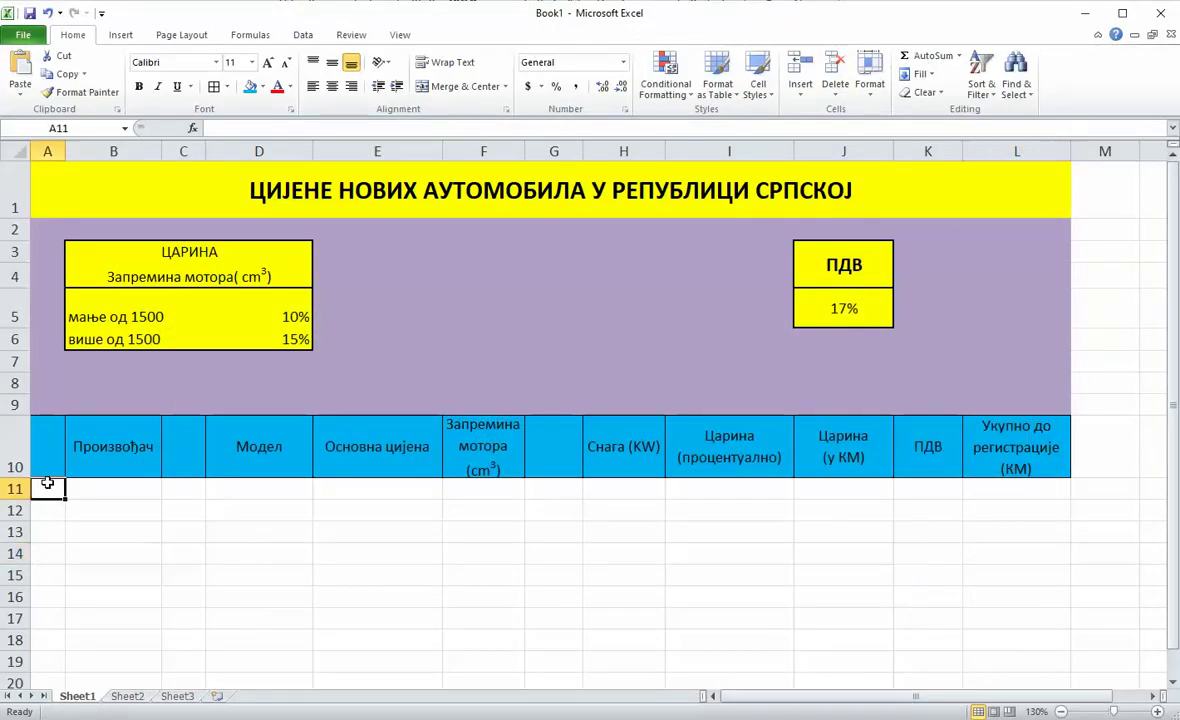
{"action": "type", "text": "1"}
{"action": "key", "text": "Return"}
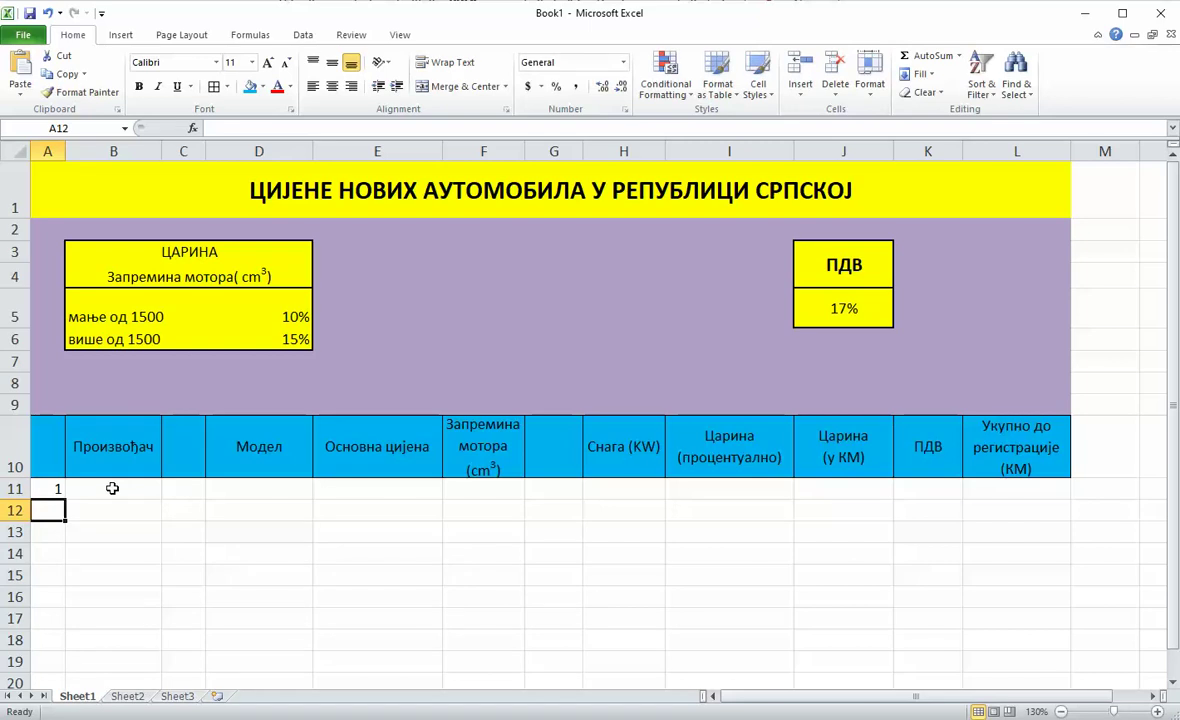
{"action": "type", "text": "2"}
{"action": "key", "text": "Return"}
{"action": "left_click_drag", "start_coordinate": [62, 491], "coordinate": [60, 612]}
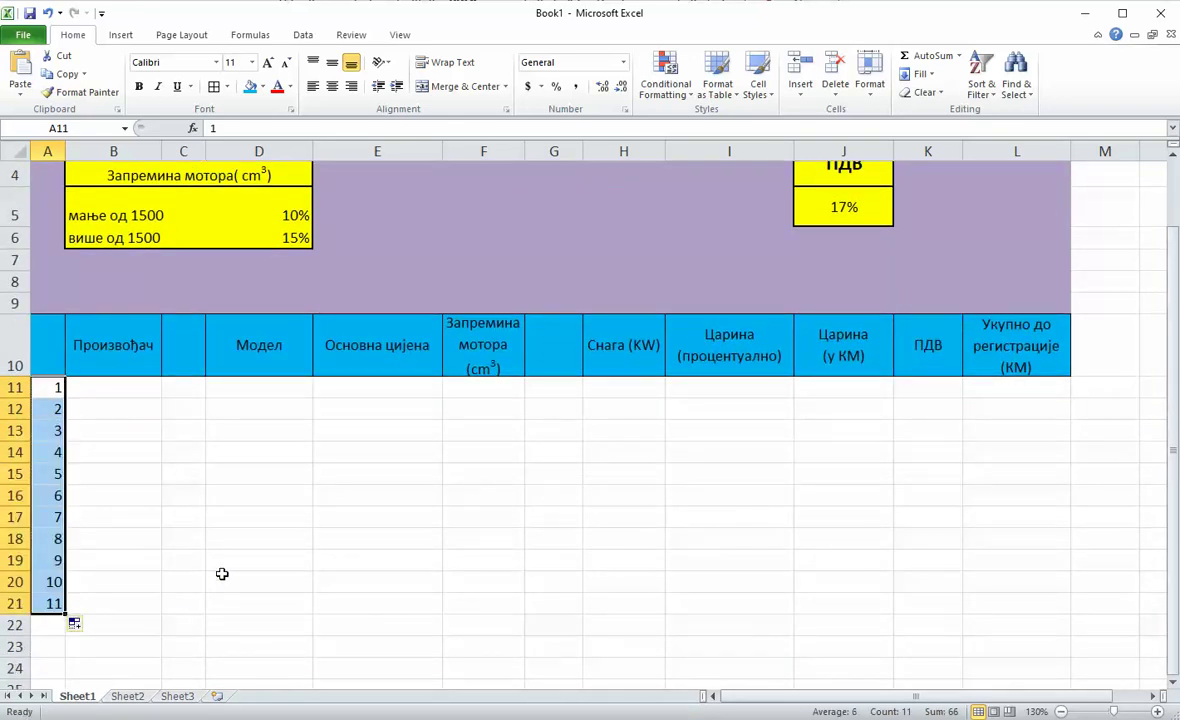
Step: Apply borders to all cells in the table body A11:L21
{"action": "left_click", "coordinate": [215, 478]}
{"action": "left_click_drag", "start_coordinate": [53, 385], "coordinate": [993, 596]}
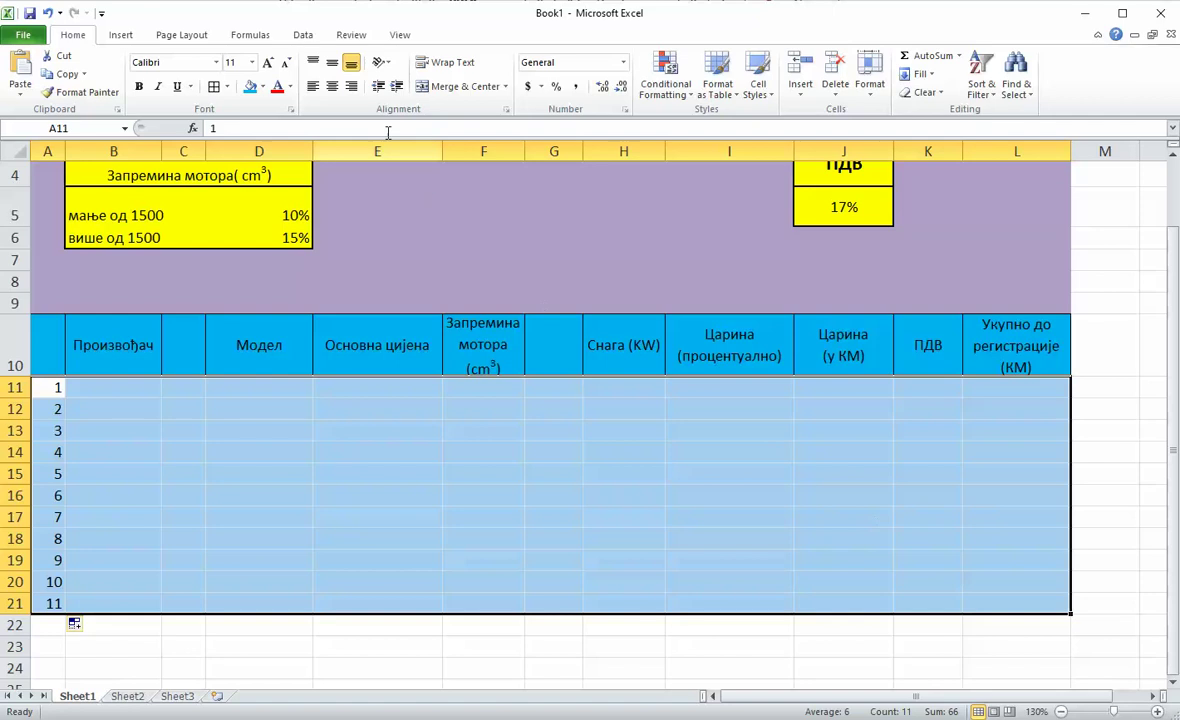
{"action": "left_click", "coordinate": [211, 86]}
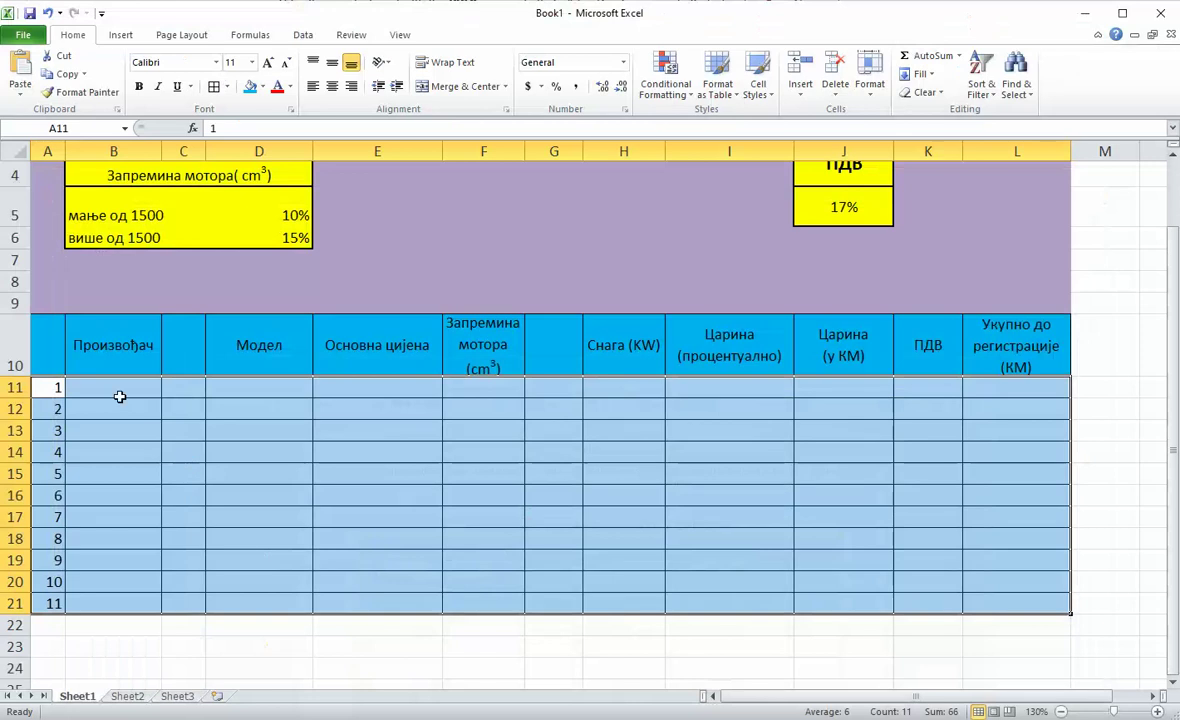
Step: Enter the manufacturer ФОРД in cells B11:B13
{"action": "left_click", "coordinate": [117, 392]}
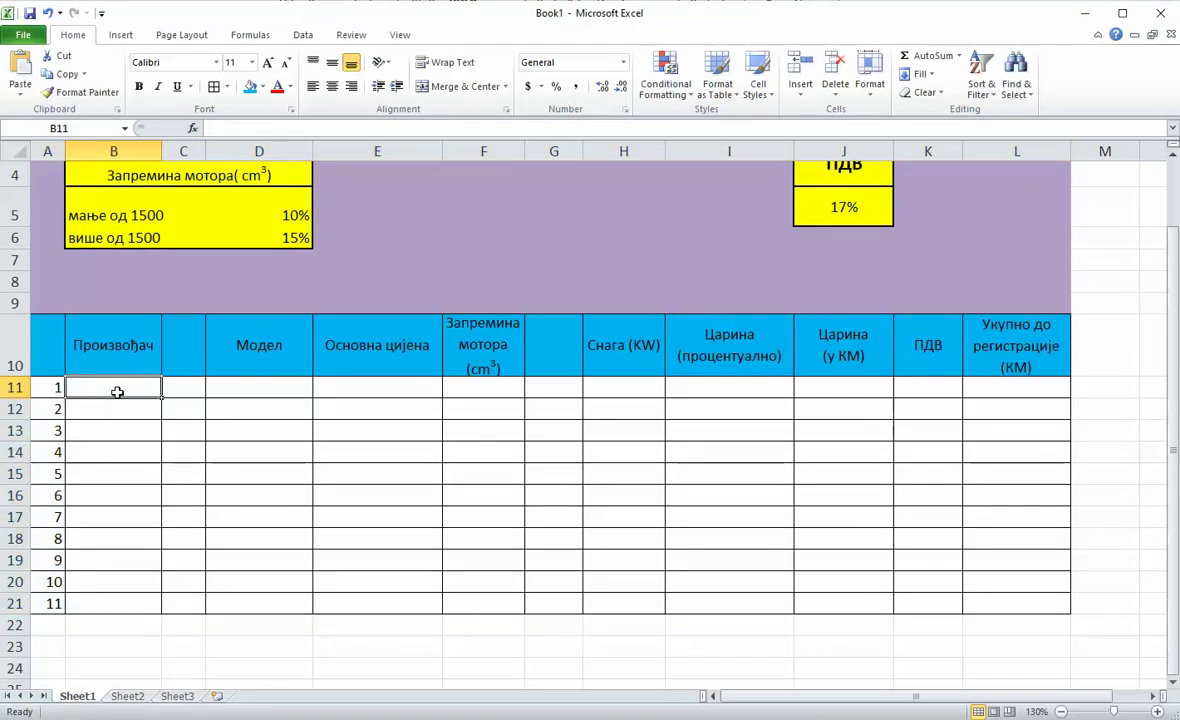
{"action": "type", "text": "ФОРД"}
{"action": "key", "text": "Return"}
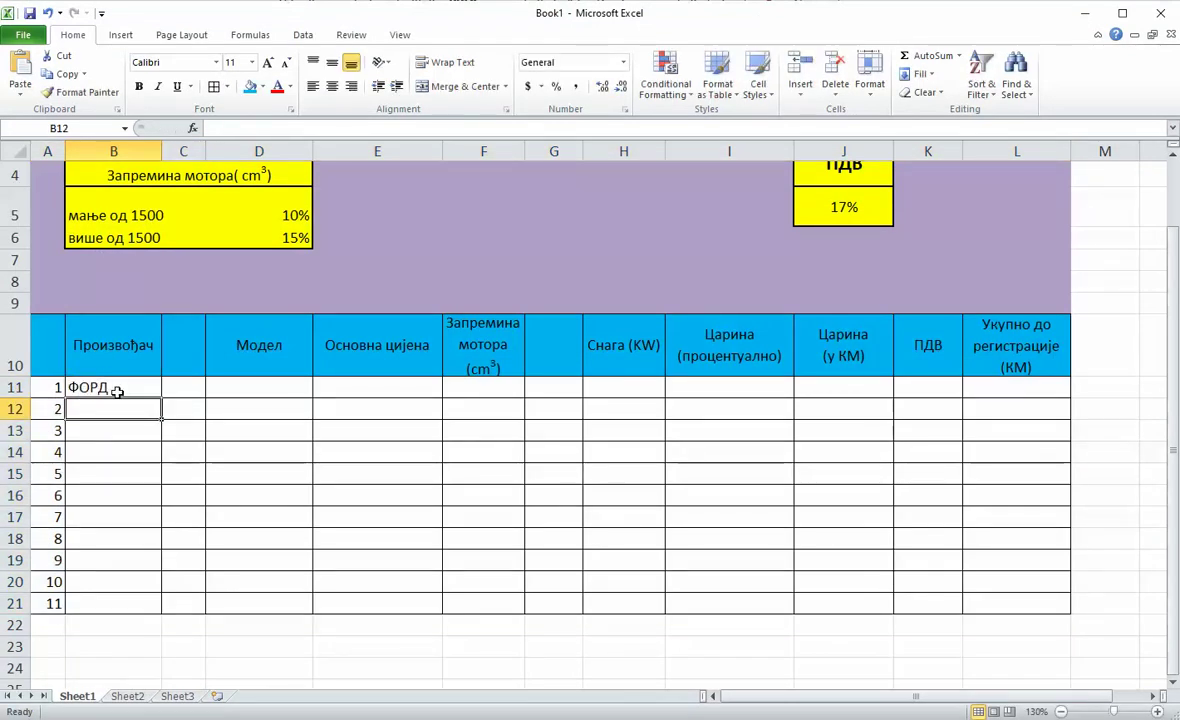
{"action": "type", "text": "ФОРД"}
{"action": "key", "text": "Return"}
{"action": "key", "text": "Return"}
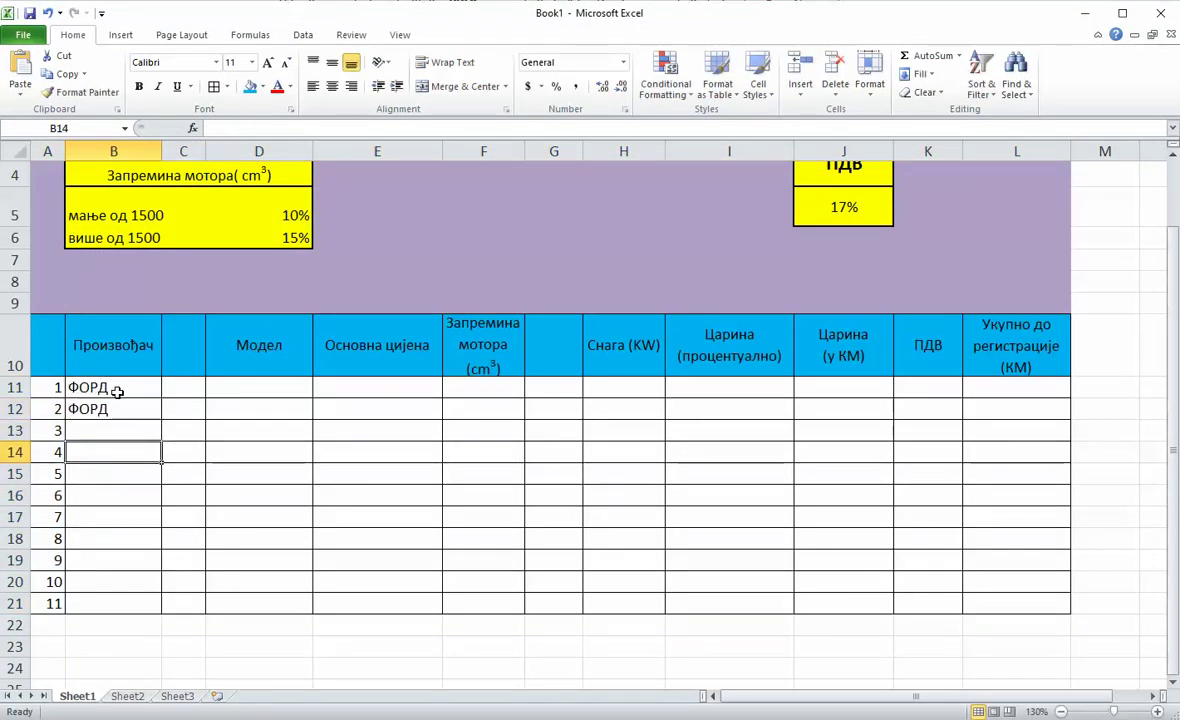
{"action": "key", "text": "Up"}
{"action": "type", "text": "Ф"}
{"action": "key", "text": "Return"}
Step: Check the Word sample table and enter the manufacturer ШКОДА in worksheet cells B14:B17
{"action": "key", "text": "alt+Tab"}
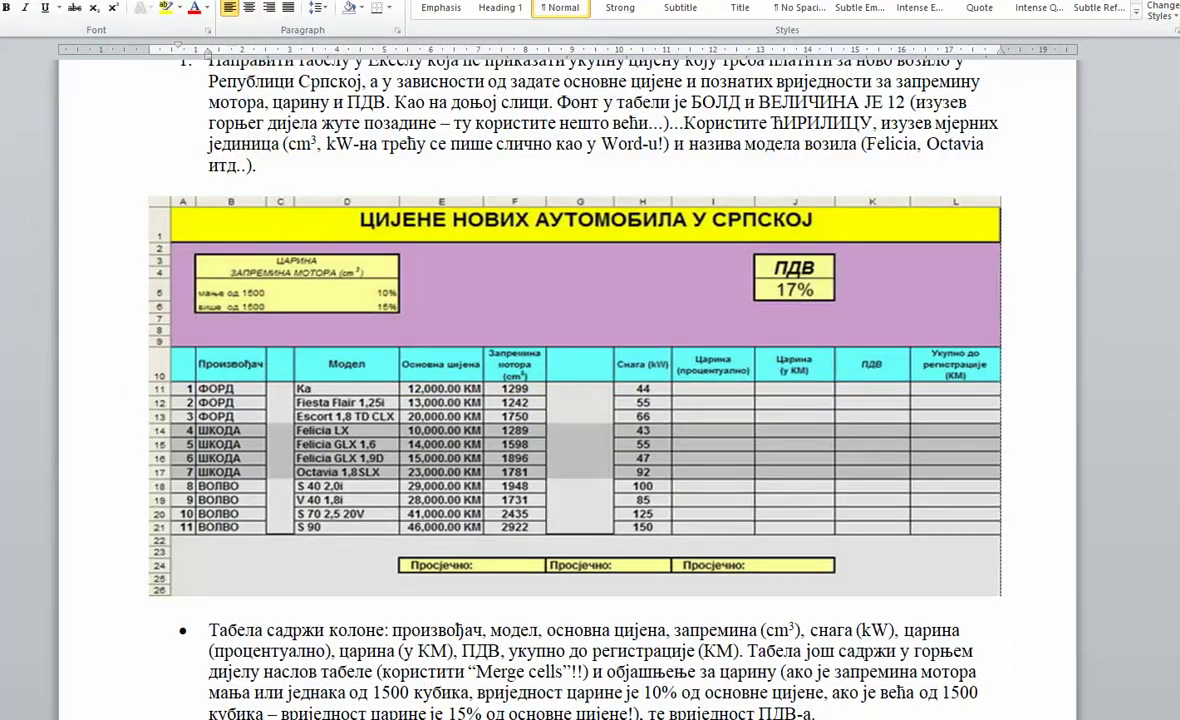
{"action": "key", "text": "alt+Tab"}
{"action": "type", "text": "ШКОДА"}
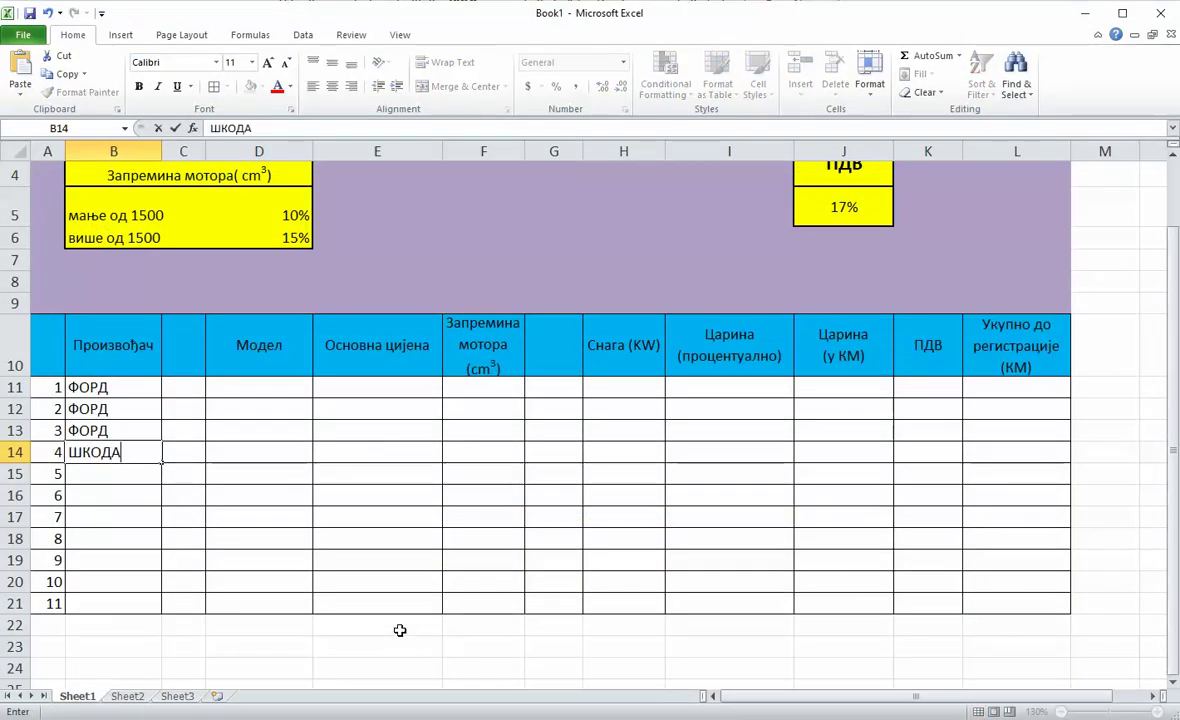
{"action": "key", "text": "Return"}
{"action": "type", "text": "ШКОДА"}
{"action": "key", "text": "Return"}
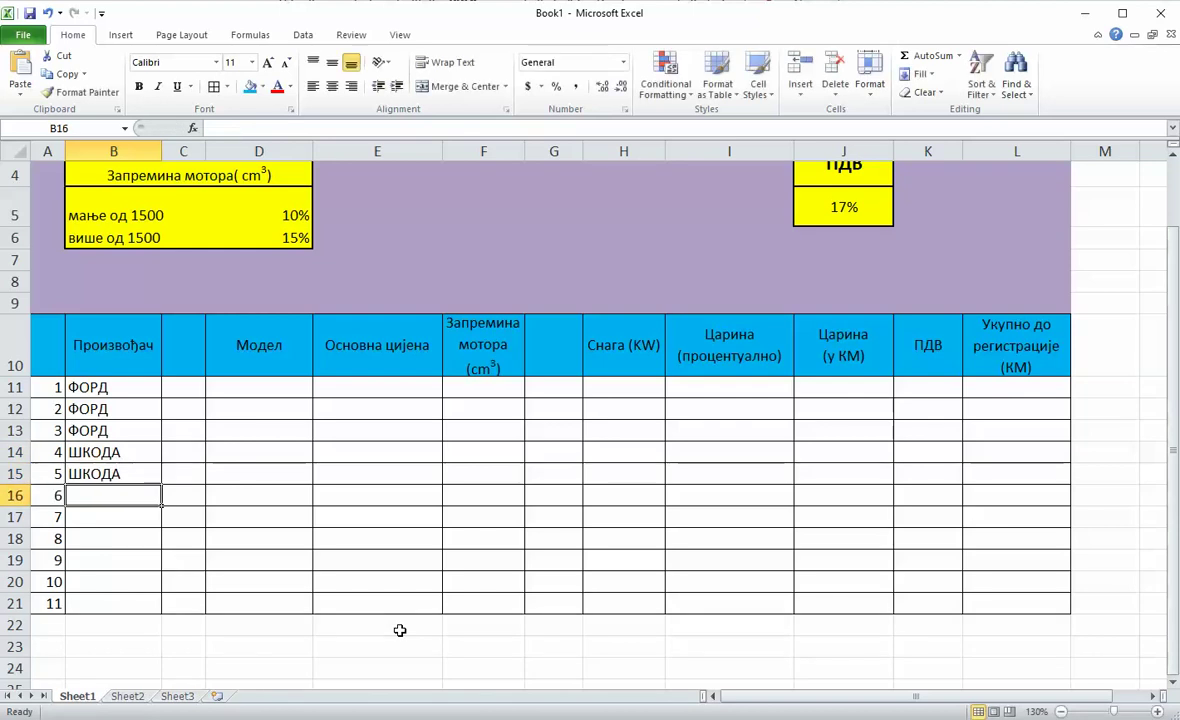
{"action": "type", "text": "ШКОДА"}
{"action": "key", "text": "Return"}
{"action": "type", "text": "ШКОДА"}
{"action": "key", "text": "Return"}
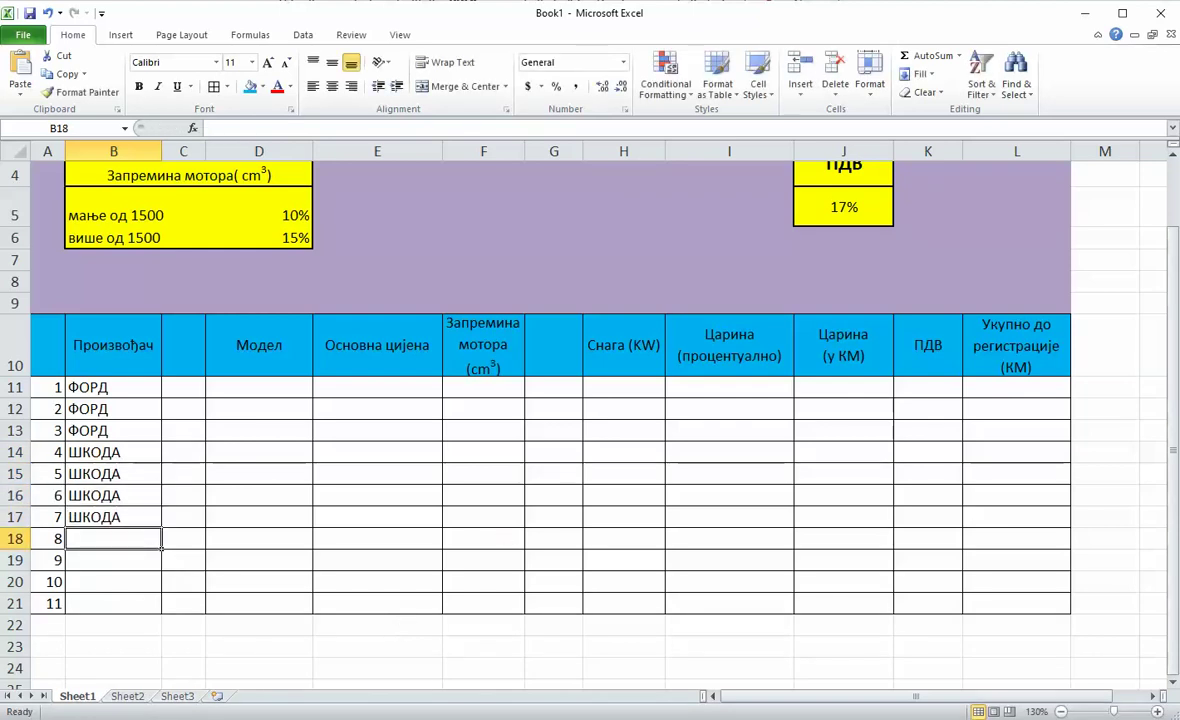
Step: Check the Word sample table and enter the manufacturer ВОЛВО in worksheet cells B18:B21
{"action": "key", "text": "alt+Tab"}
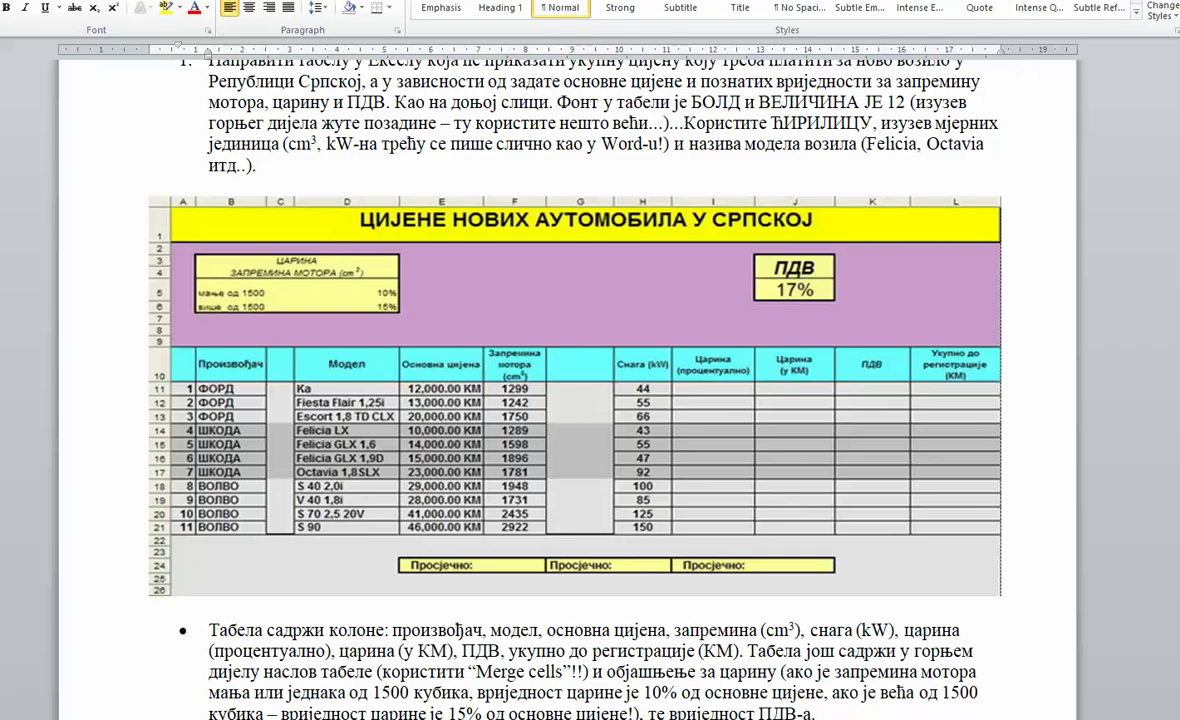
{"action": "key", "text": "alt+Tab"}
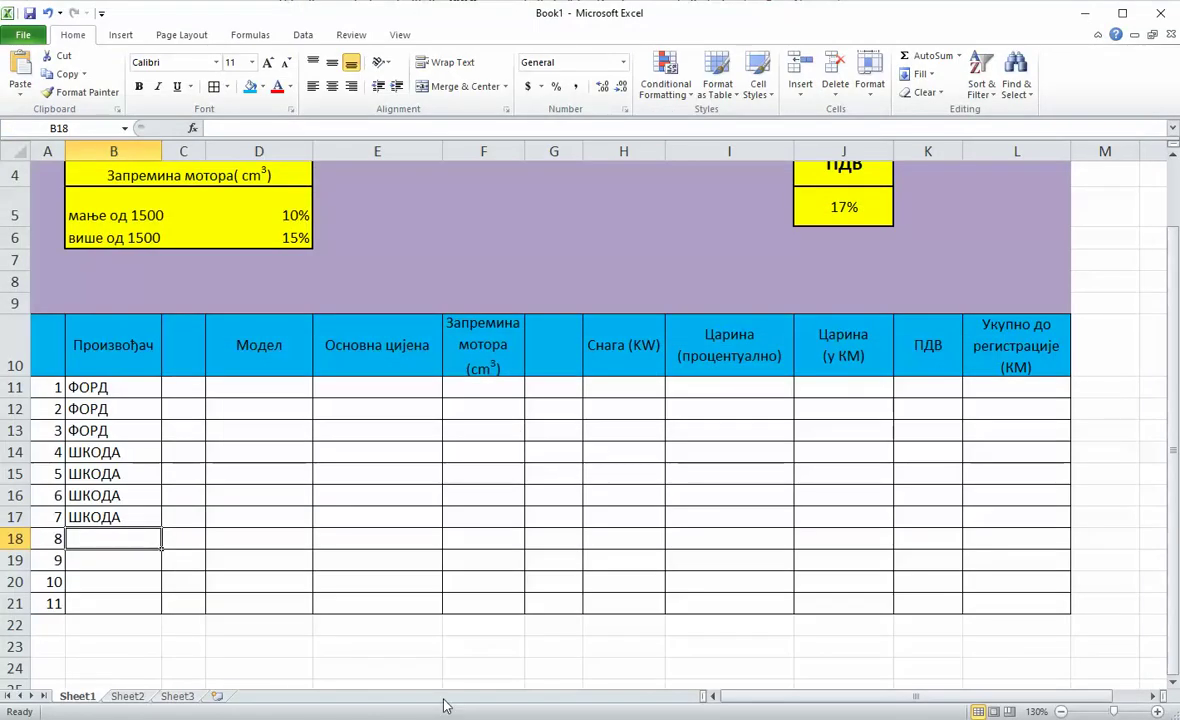
{"action": "type", "text": "вО"}
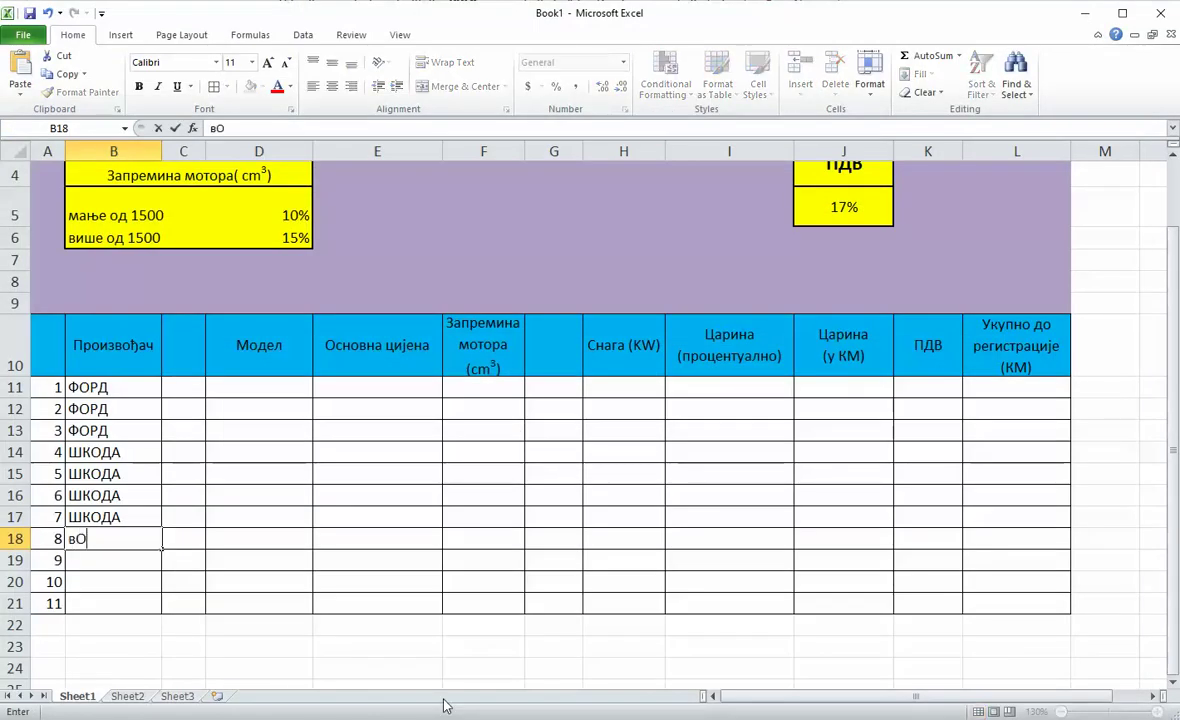
{"action": "type", "text": "ЛВО"}
{"action": "key", "text": "BackSpace"}
{"action": "key", "text": "BackSpace"}
{"action": "key", "text": "BackSpace"}
{"action": "key", "text": "BackSpace"}
{"action": "key", "text": "BackSpace"}
{"action": "type", "text": "ВОЛ"}
{"action": "key", "text": "Return"}
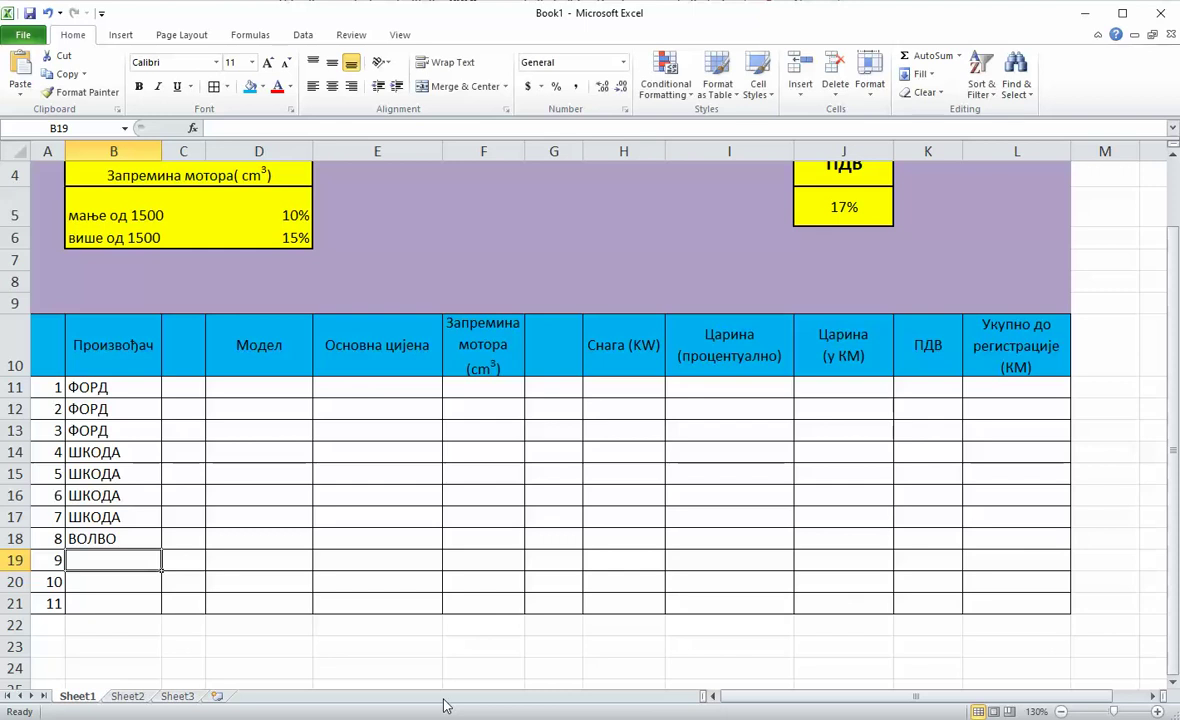
{"action": "type", "text": "В"}
{"action": "key", "text": "Return"}
{"action": "type", "text": "В"}
{"action": "key", "text": "Return"}
{"action": "type", "text": "В"}
{"action": "key", "text": "Return"}
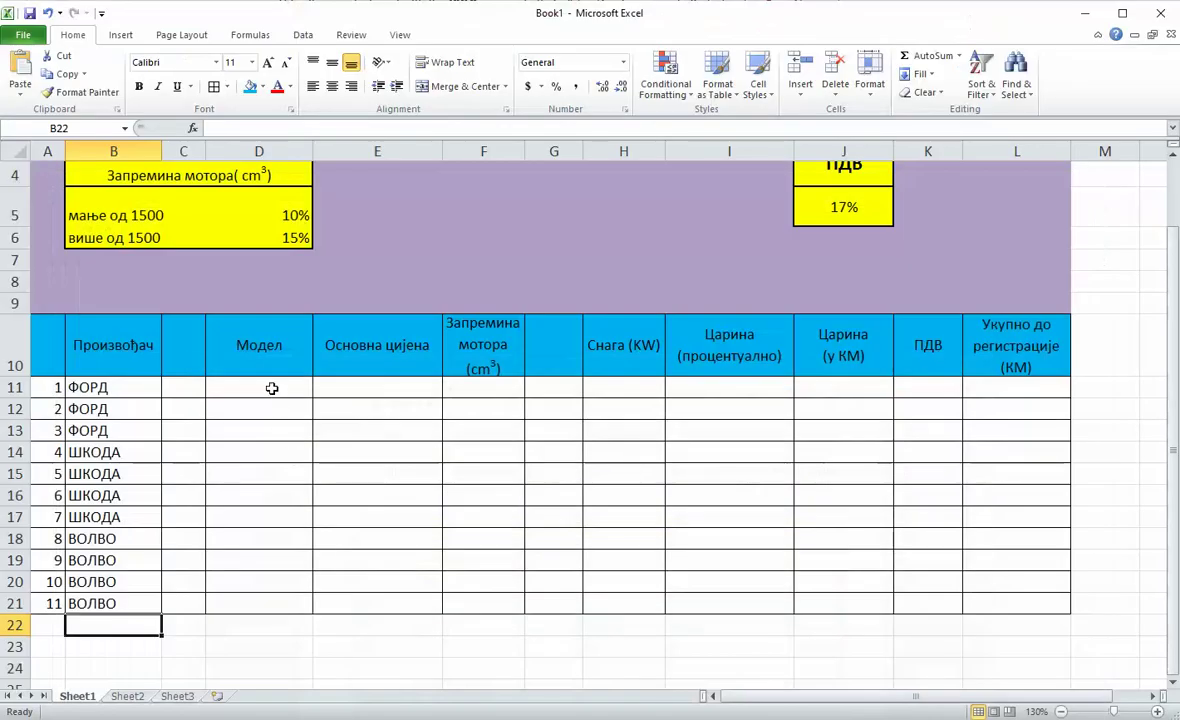
Step: Switch to Latin script and enter the models Ka and Fiesta in cells D11 and D12
{"action": "left_click", "coordinate": [272, 387]}
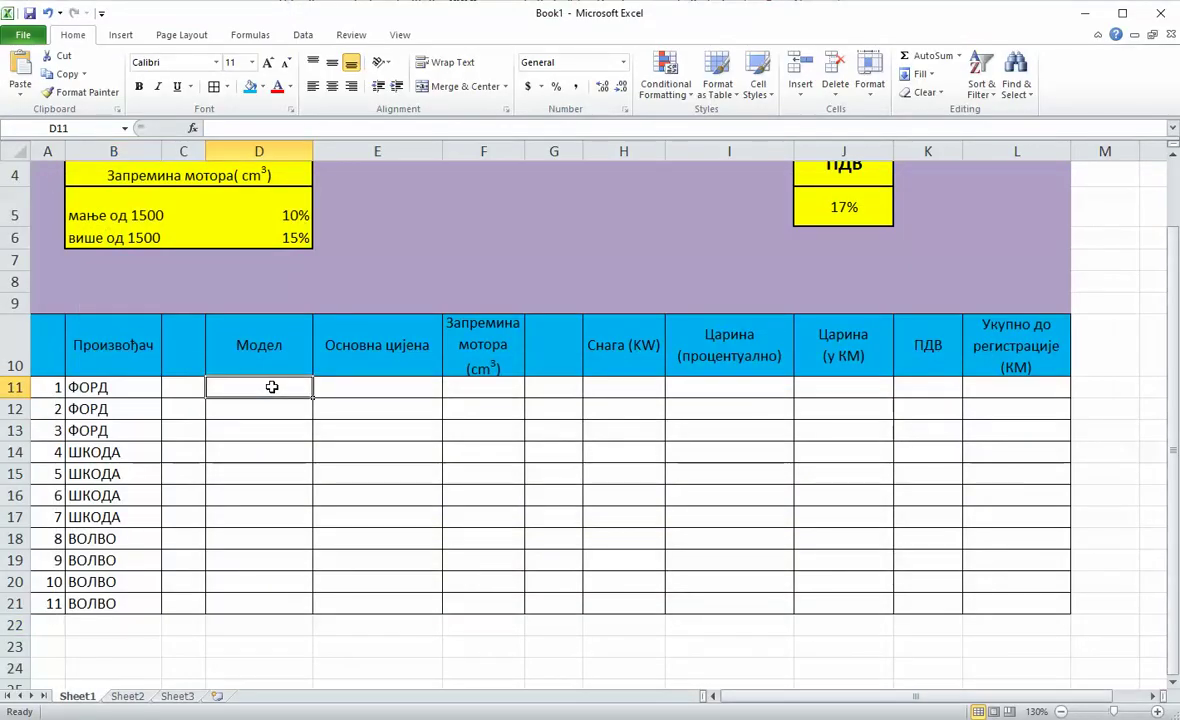
{"action": "key", "text": "super+space"}
{"action": "type", "text": "L"}
{"action": "type", "text": "Ka"}
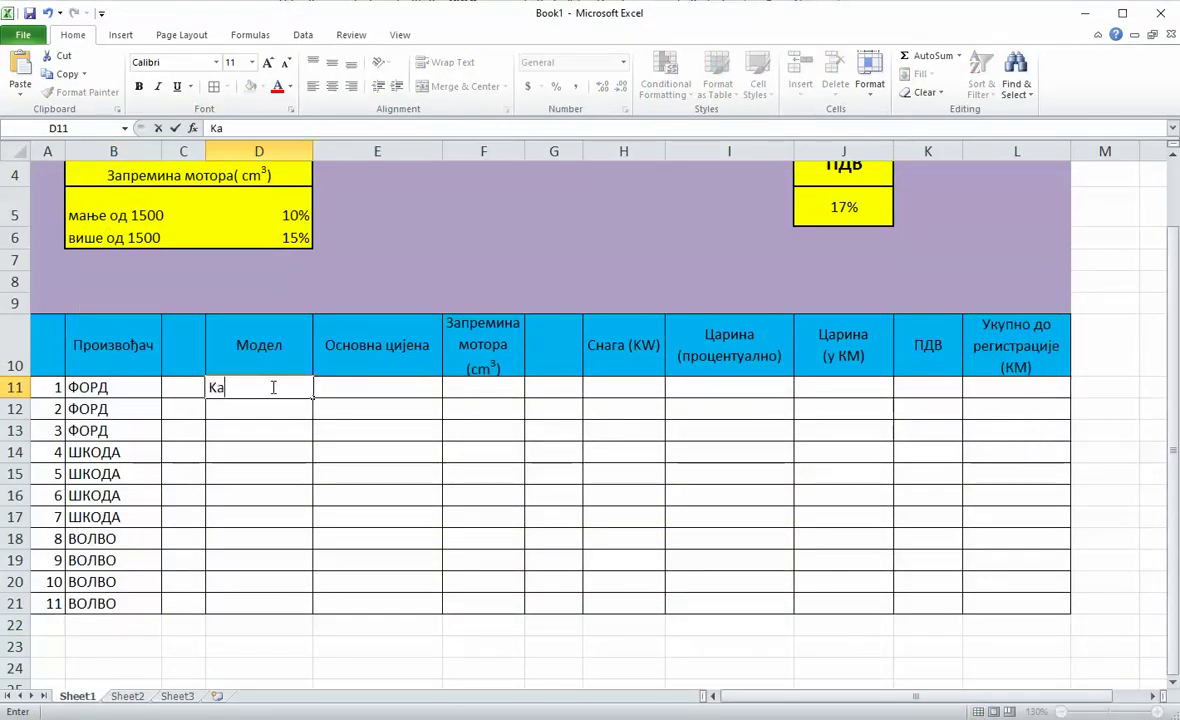
{"action": "key", "text": "Return"}
{"action": "type", "text": "Fiesta"}
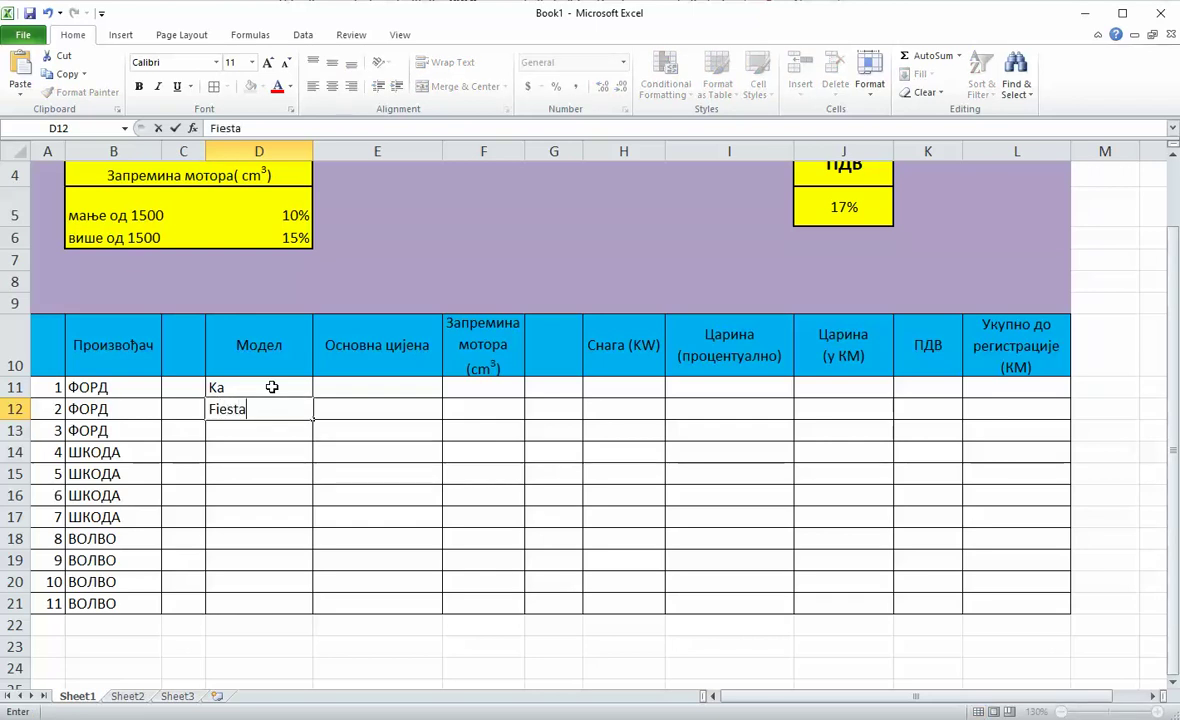
{"action": "key", "text": "Return"}
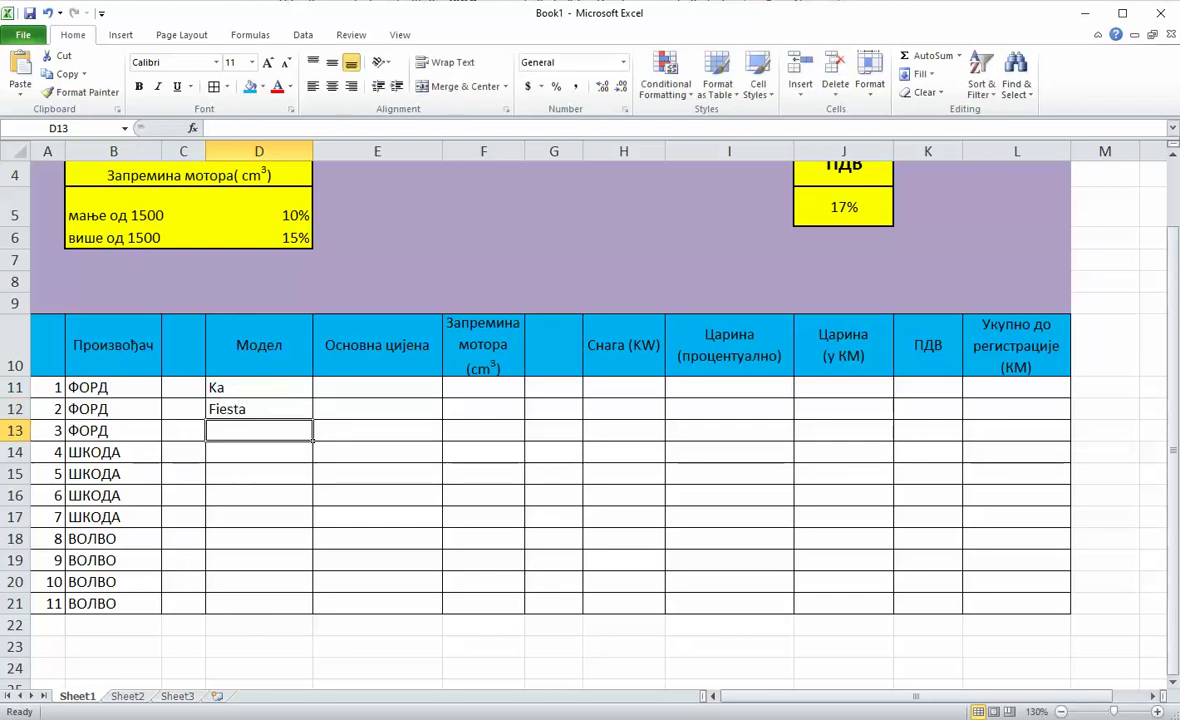
Step: Check the Word sample table and enter the model Escort in worksheet cell D13
{"action": "left_click", "coordinate": [469, 664]}
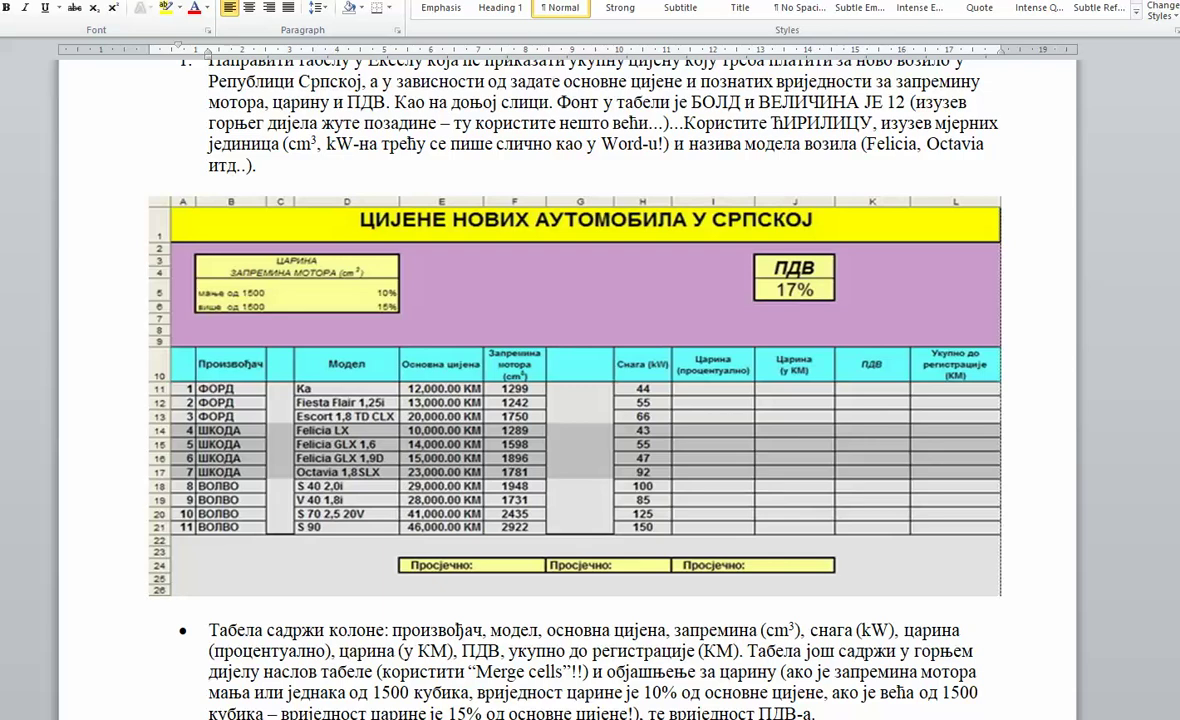
{"action": "key", "text": "alt+Tab"}
{"action": "type", "text": "E"}
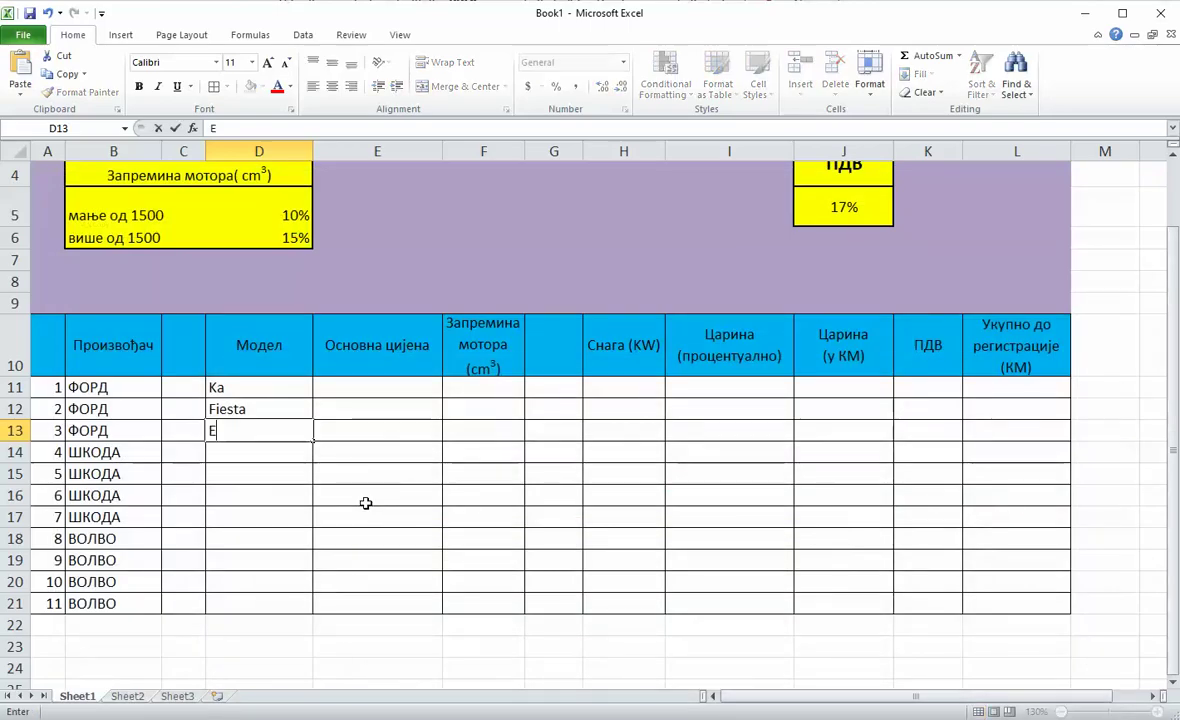
{"action": "type", "text": "scort"}
{"action": "key", "text": "Return"}
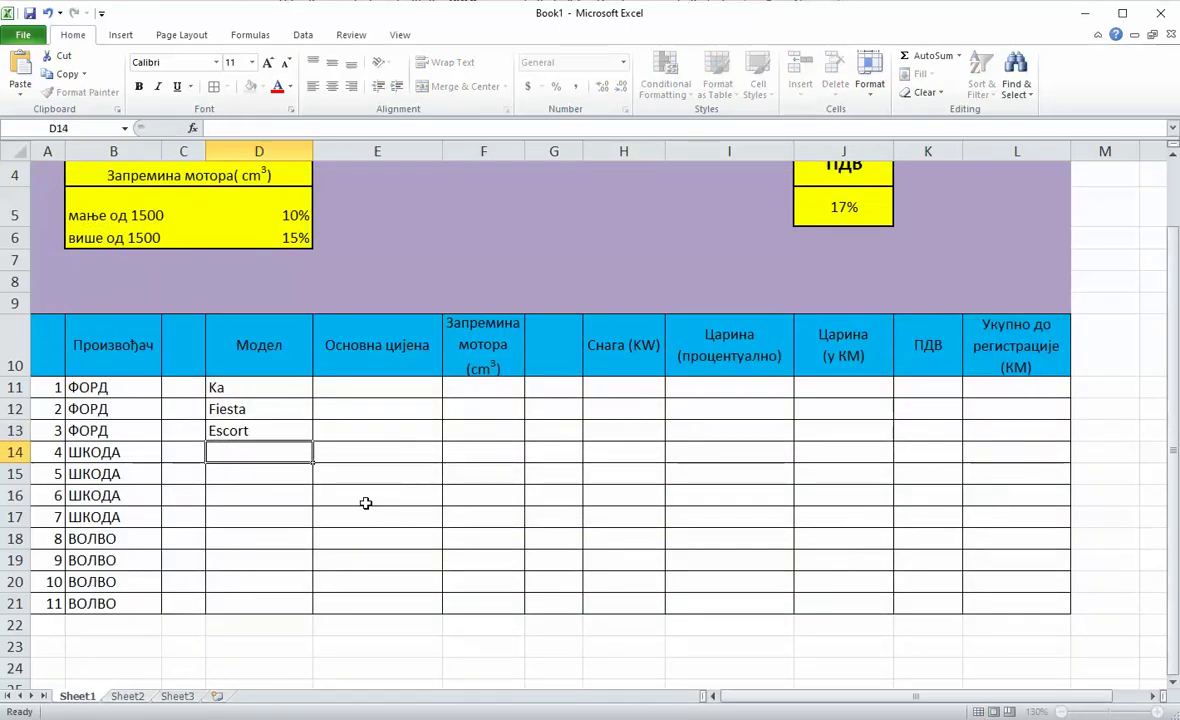
Step: Enter the model Felicija LX in worksheet cell D14, checking the name against the Word sample table
{"action": "type", "text": "Felicija"}
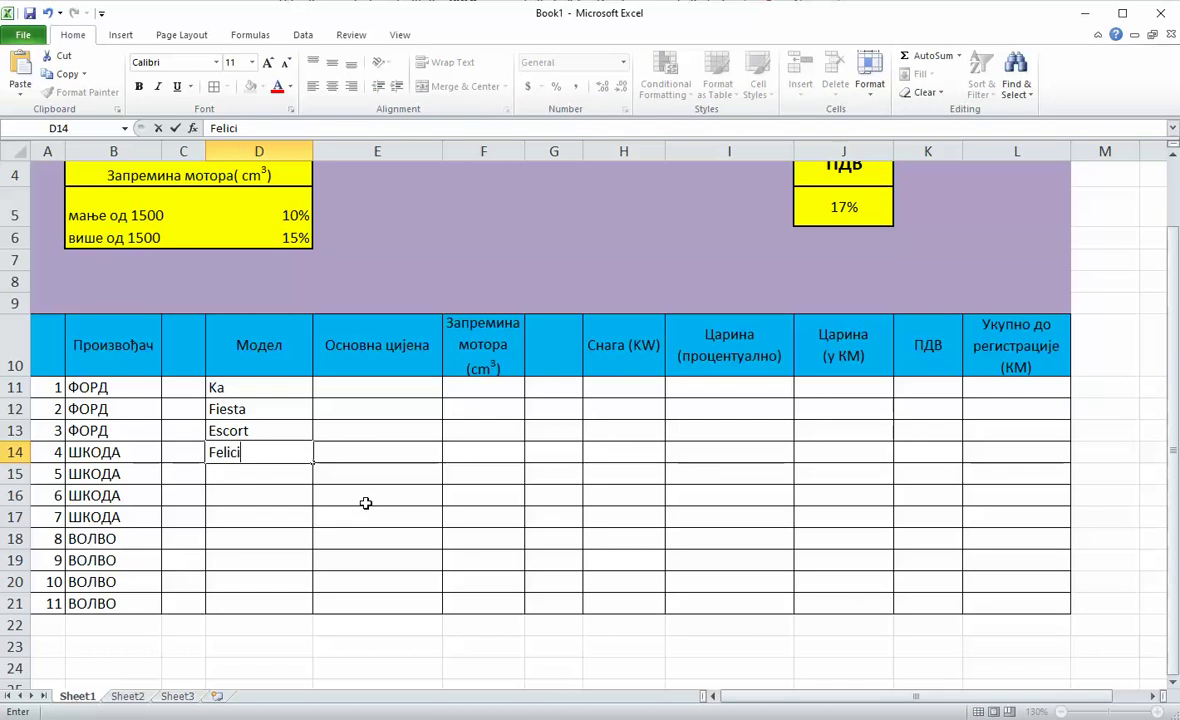
{"action": "key", "text": "Return"}
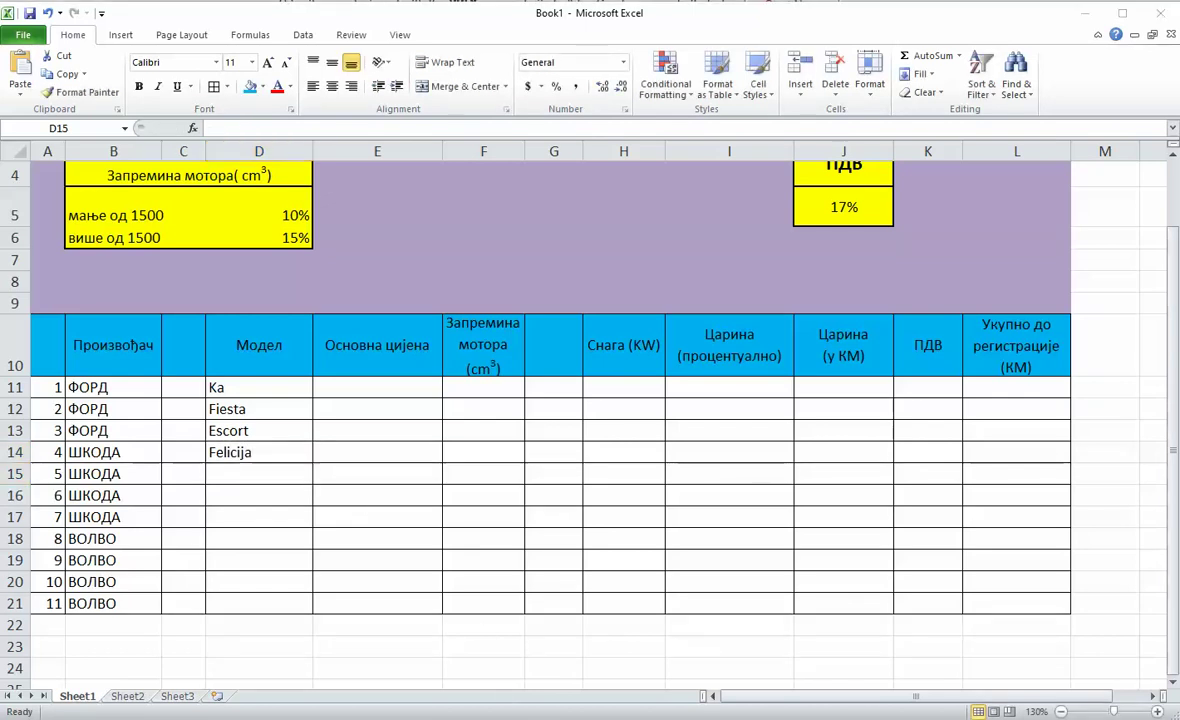
{"action": "key", "text": "alt+Tab"}
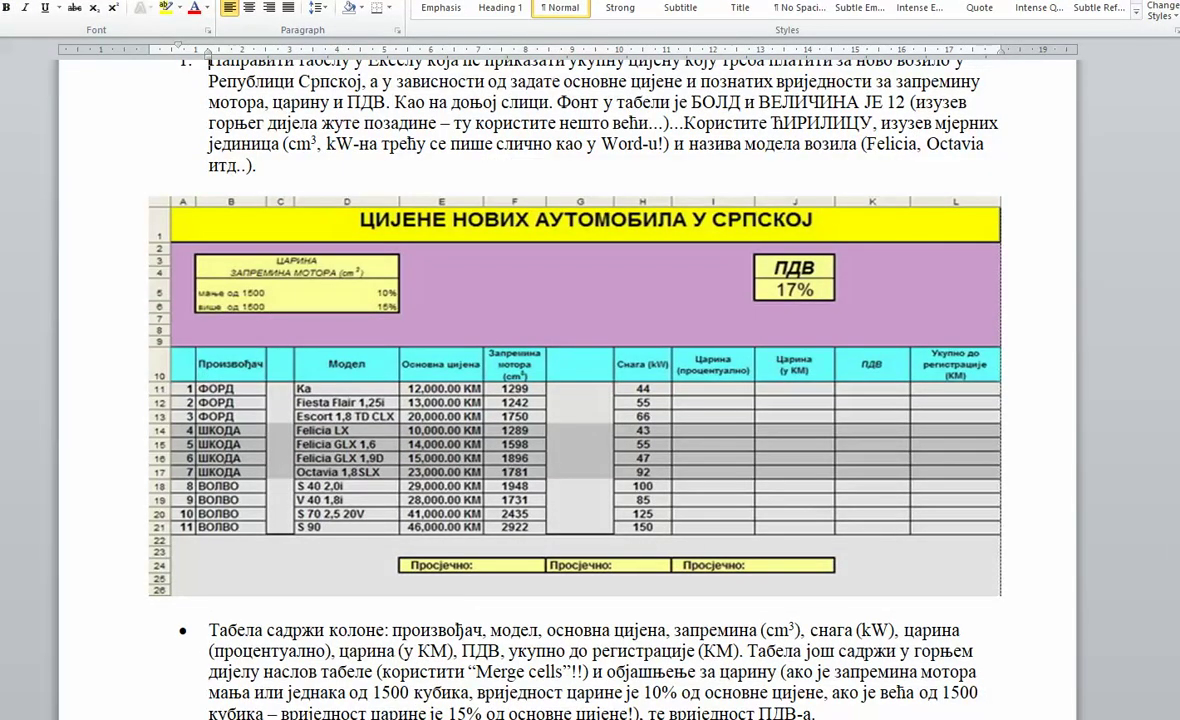
{"action": "key", "text": "alt+Tab"}
{"action": "double_click", "coordinate": [266, 452]}
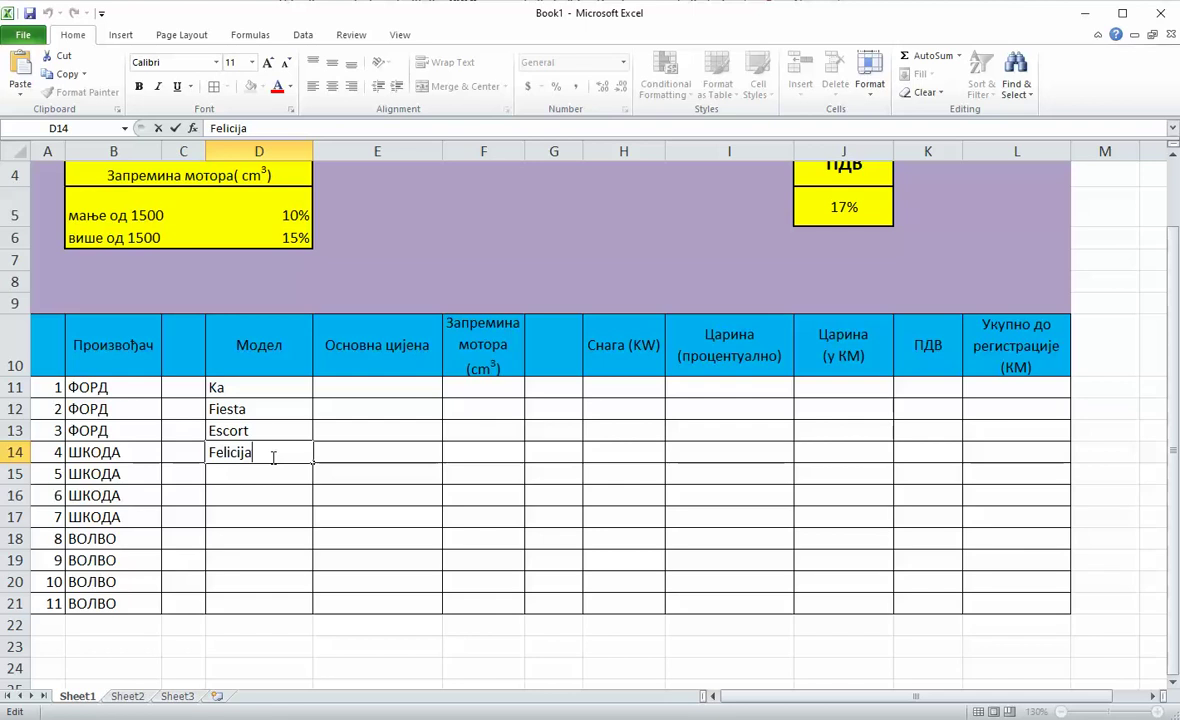
{"action": "type", "text": "LX"}
{"action": "key", "text": "Return"}
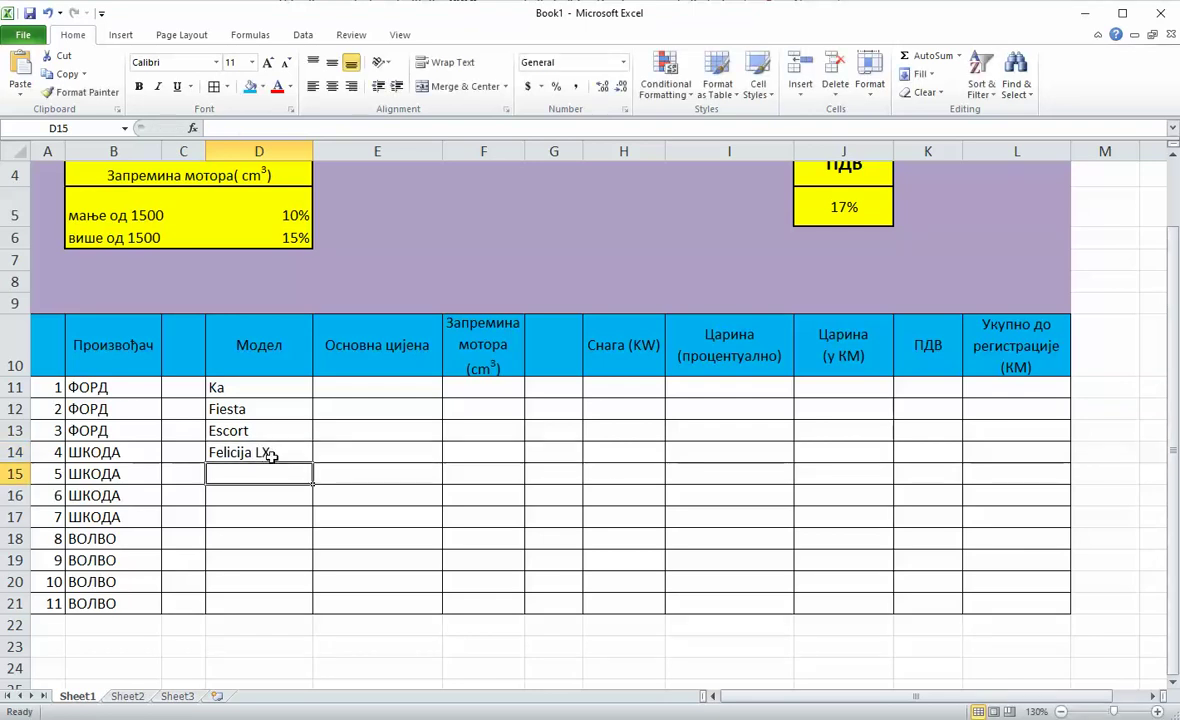
Step: Check the Word sample table and enter the model Felicija GLX in worksheet cell D15
{"action": "type", "text": "Felicija LX"}
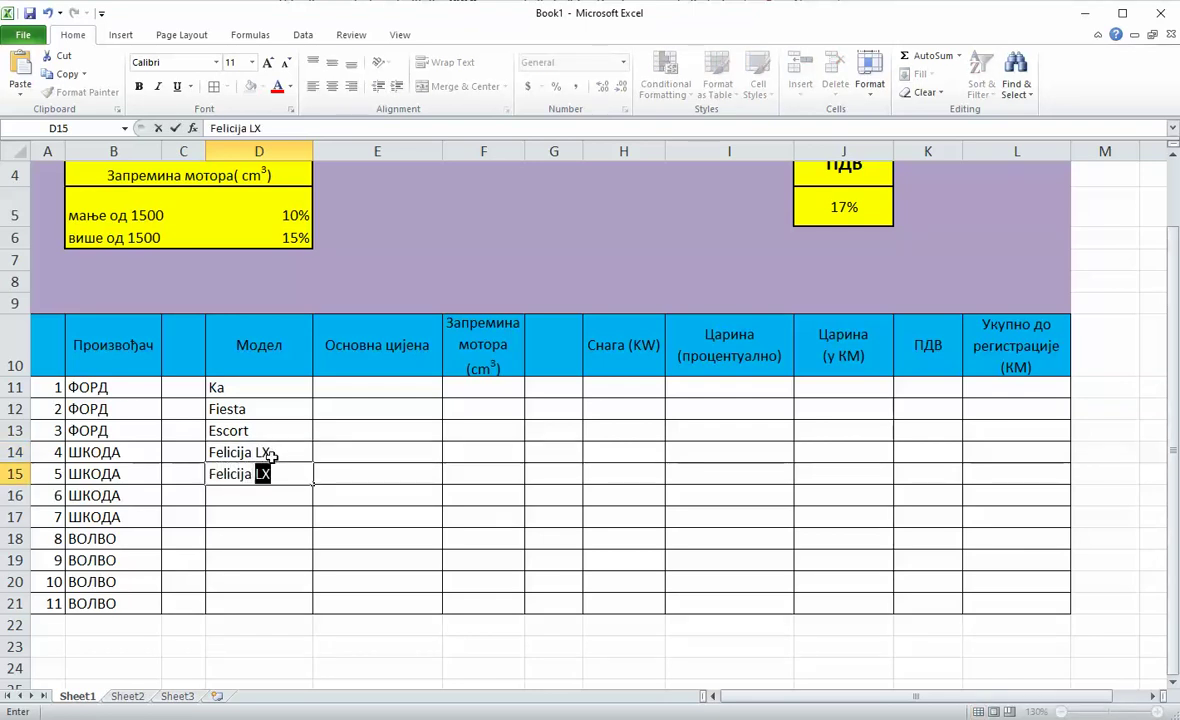
{"action": "key", "text": "Return"}
{"action": "key", "text": "alt+Tab"}
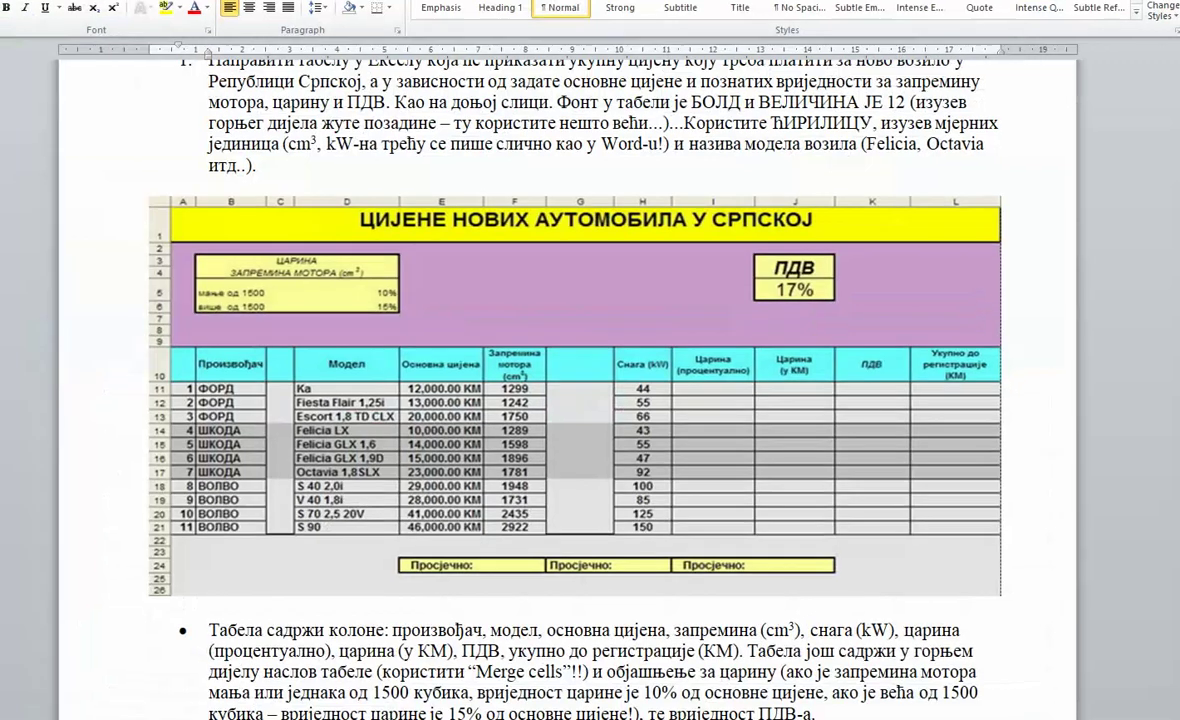
{"action": "key", "text": "alt+Tab"}
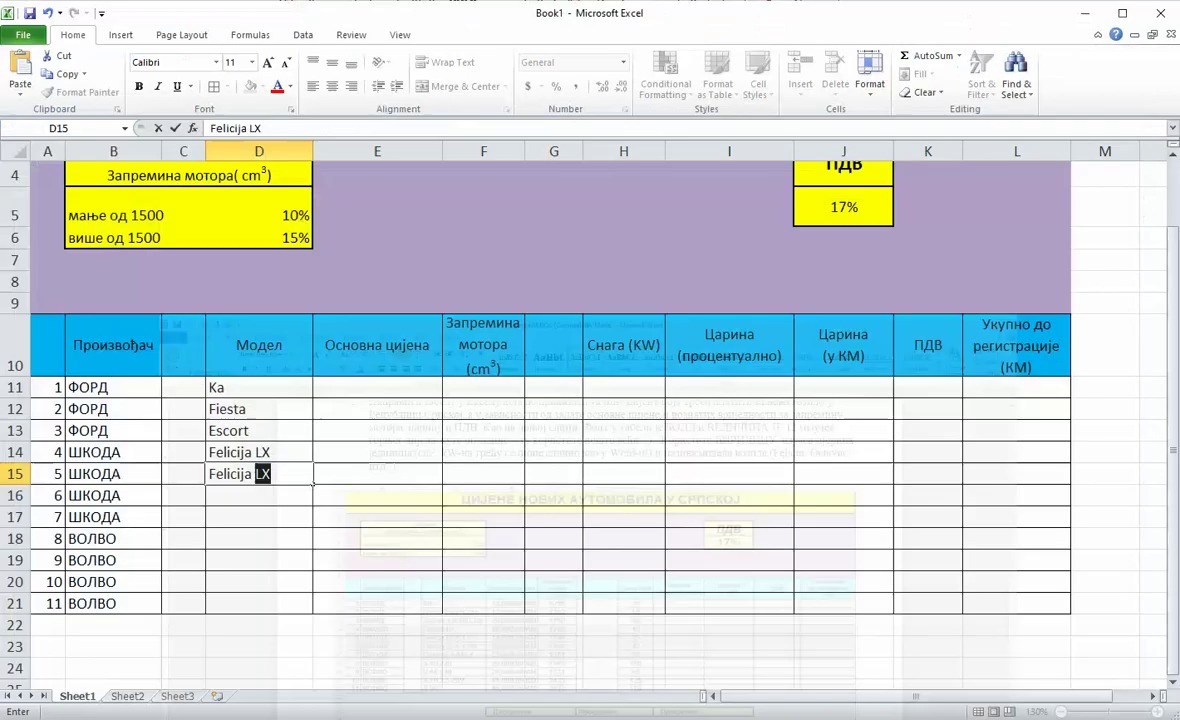
{"action": "type", "text": "GL"}
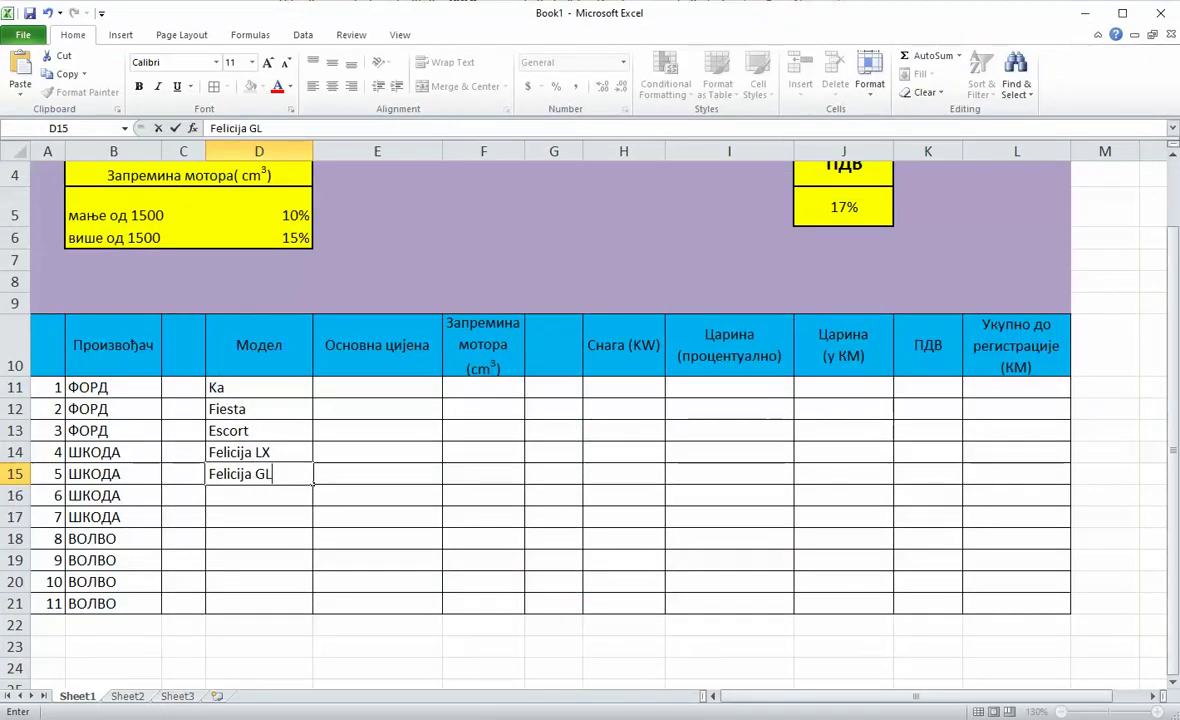
{"action": "key", "text": "Return"}
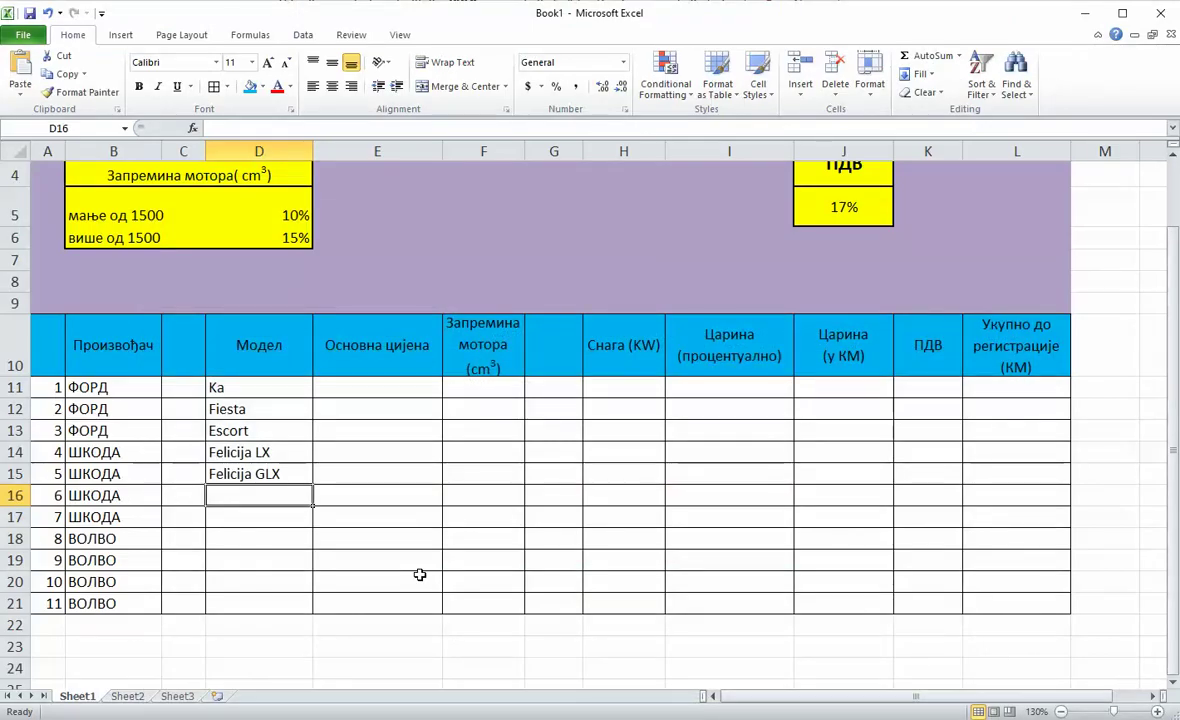
Step: Enter the model Felicija GLX 1.9 in cell D16
{"action": "type", "text": "G"}
{"action": "type", "text": "F"}
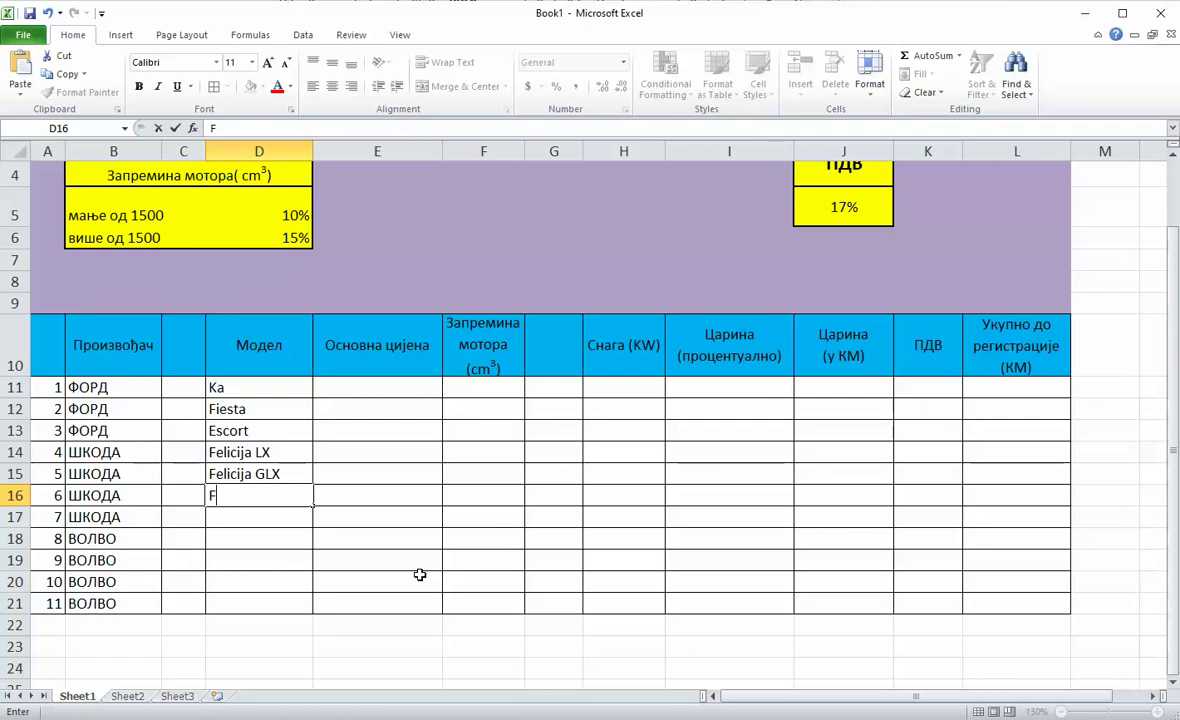
{"action": "type", "text": "elicija G"}
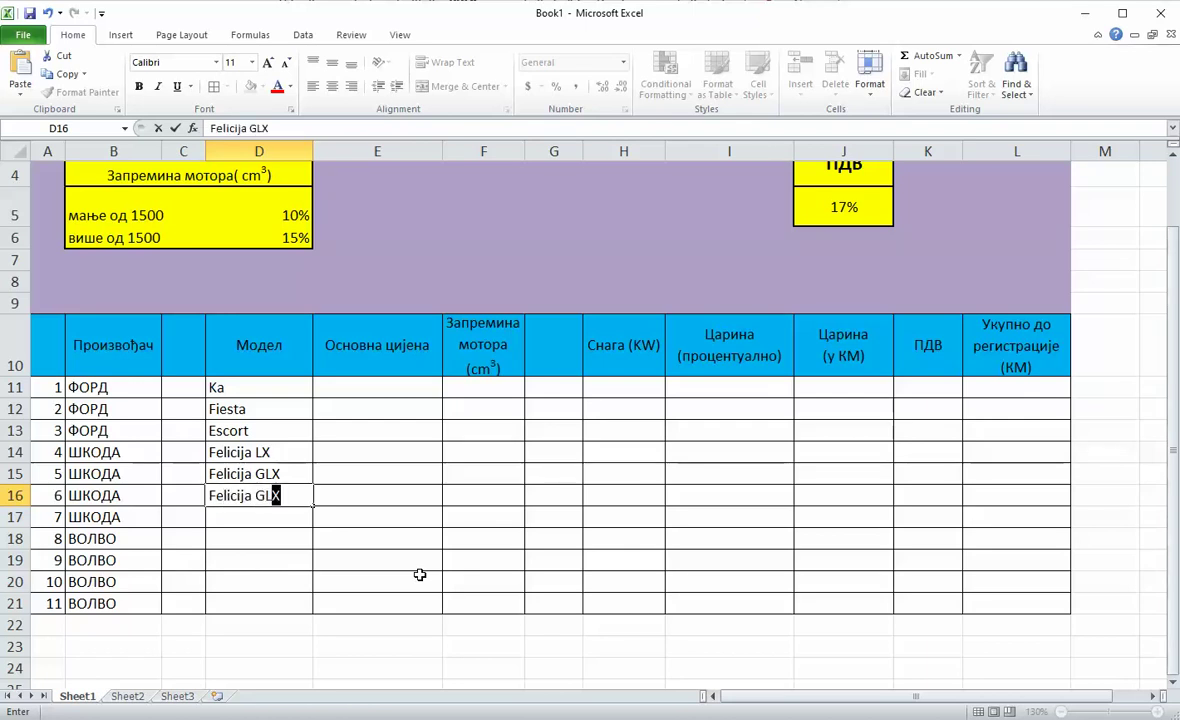
{"action": "type", "text": "LX 1.9"}
{"action": "key", "text": "Return"}
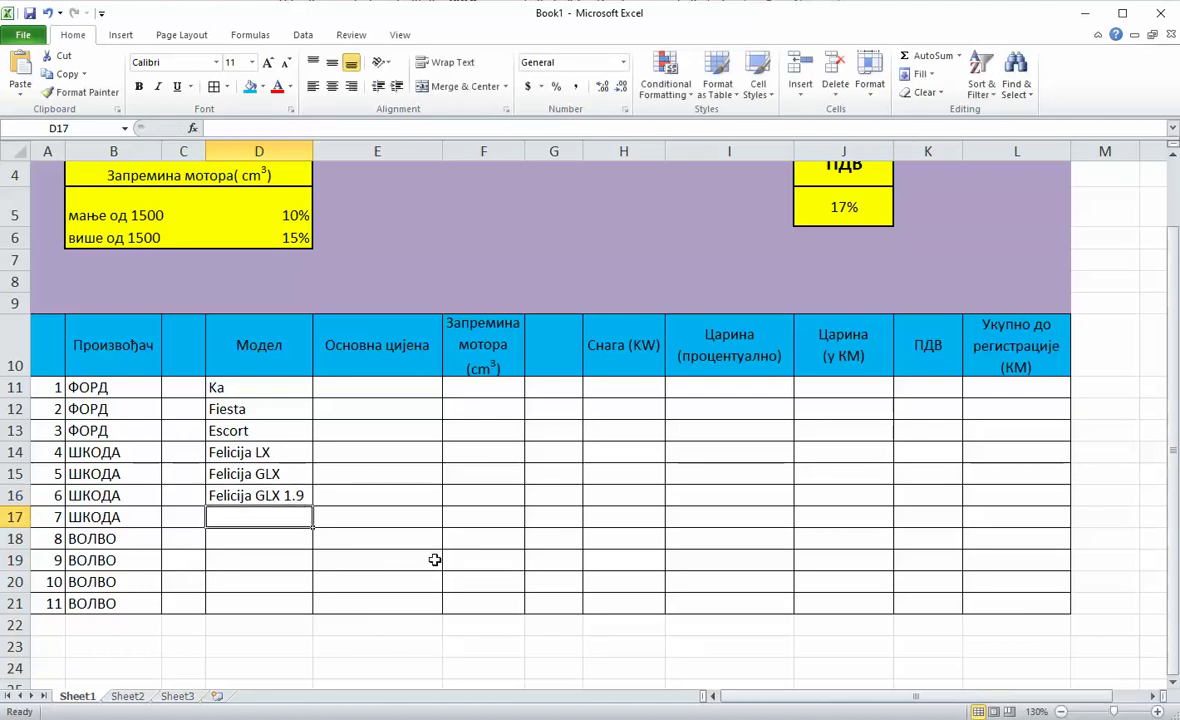
Step: Add the engine size to the model in cell D15 so it reads Felicija GLX 1.6
{"action": "double_click", "coordinate": [309, 475]}
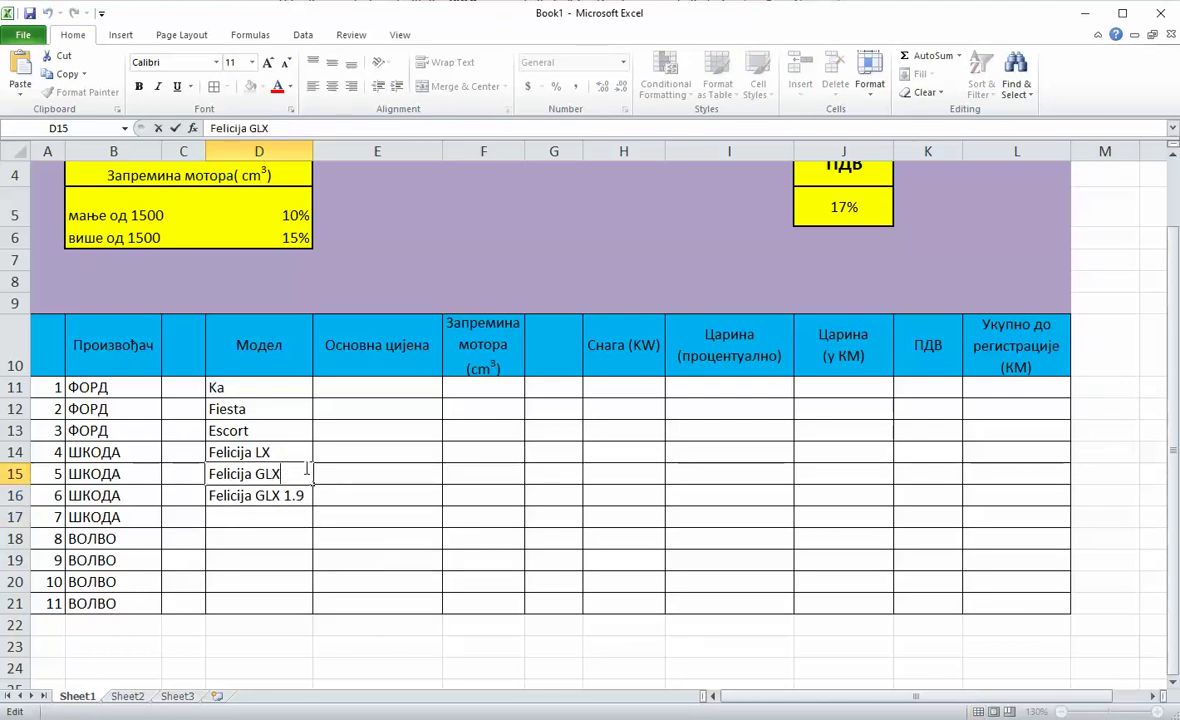
{"action": "type", "text": "1"}
{"action": "type", "text": ","}
{"action": "type", "text": ".6"}
{"action": "key", "text": "Return"}
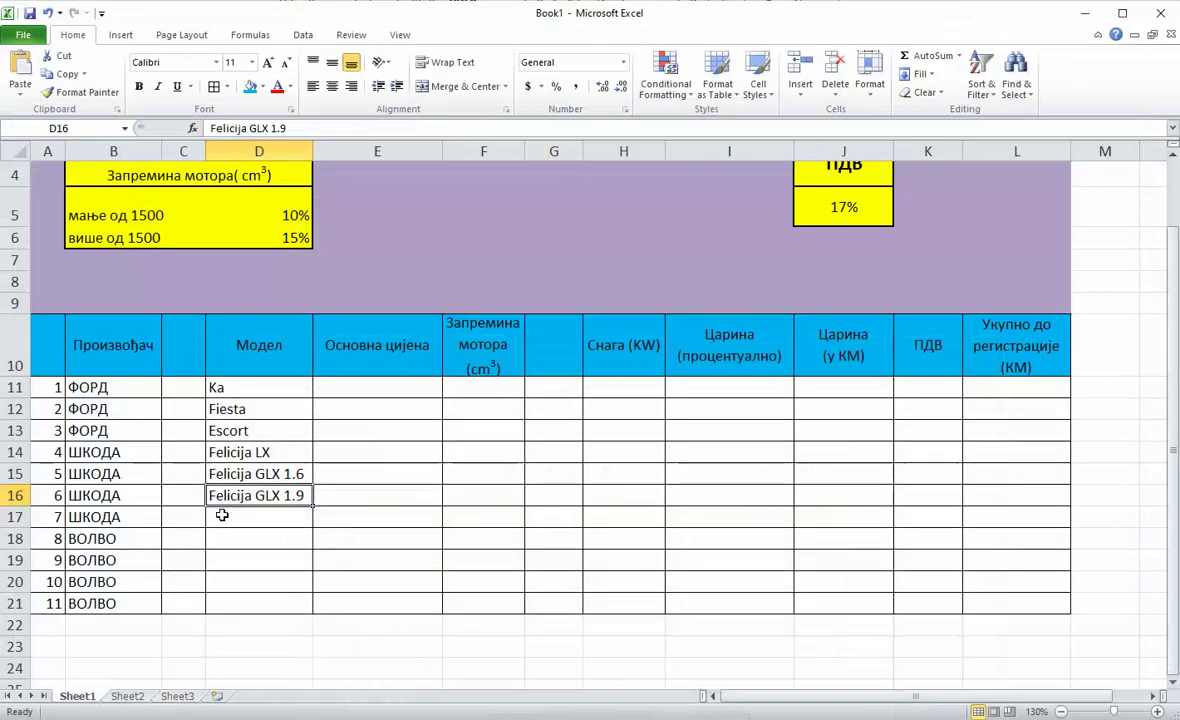
Step: Enter the model Octavia in cell D17
{"action": "left_click", "coordinate": [222, 517]}
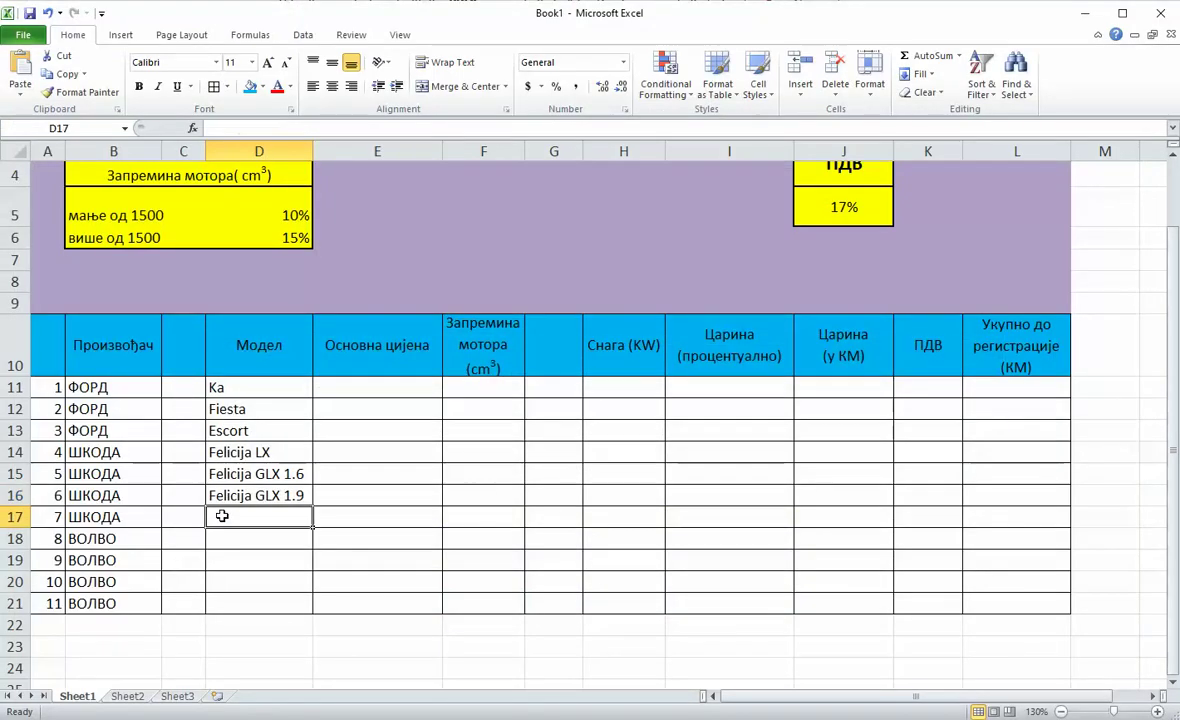
{"action": "type", "text": "Octavia"}
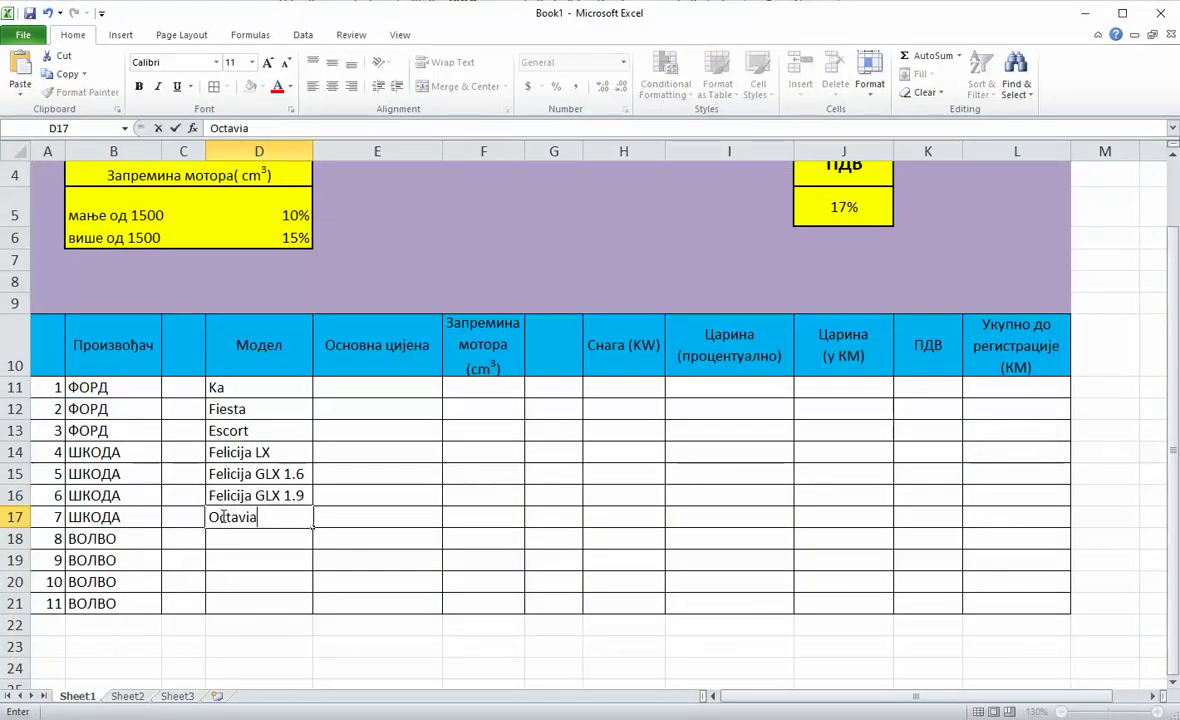
{"action": "key", "text": "Return"}
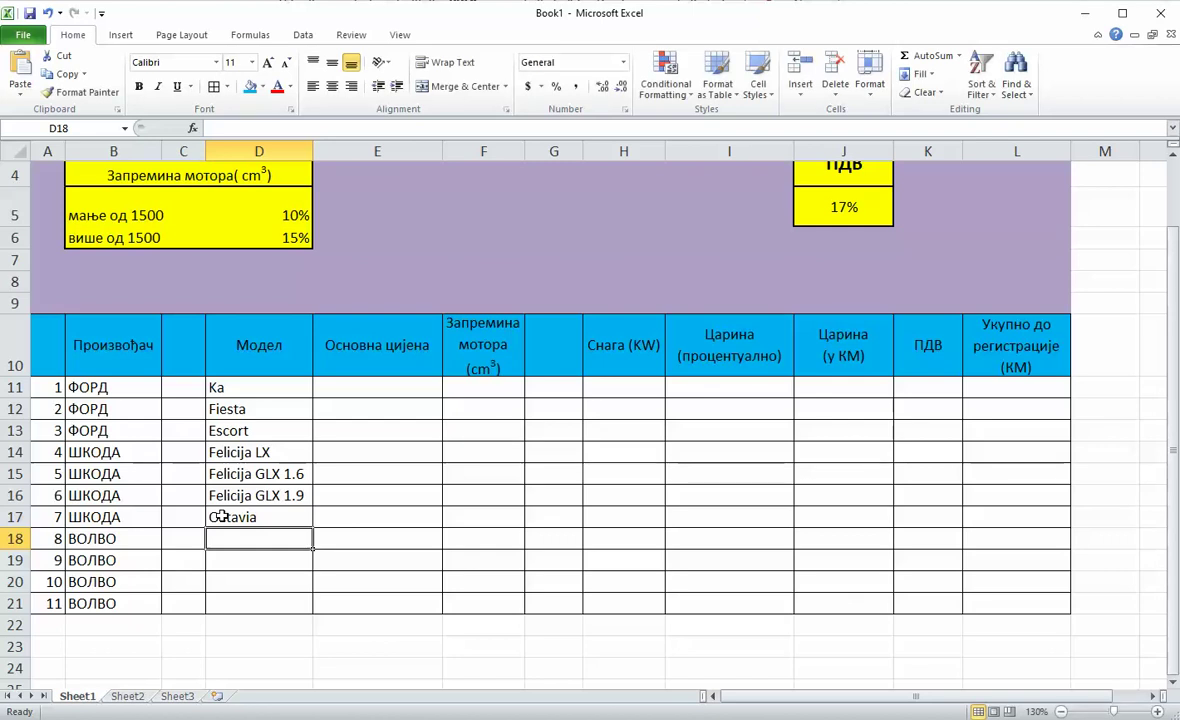
Step: Enter the Volvo models S 40 and V 40 in worksheet cells D18 and D19, checking the Word sample table
{"action": "type", "text": "S40"}
{"action": "key", "text": "Return"}
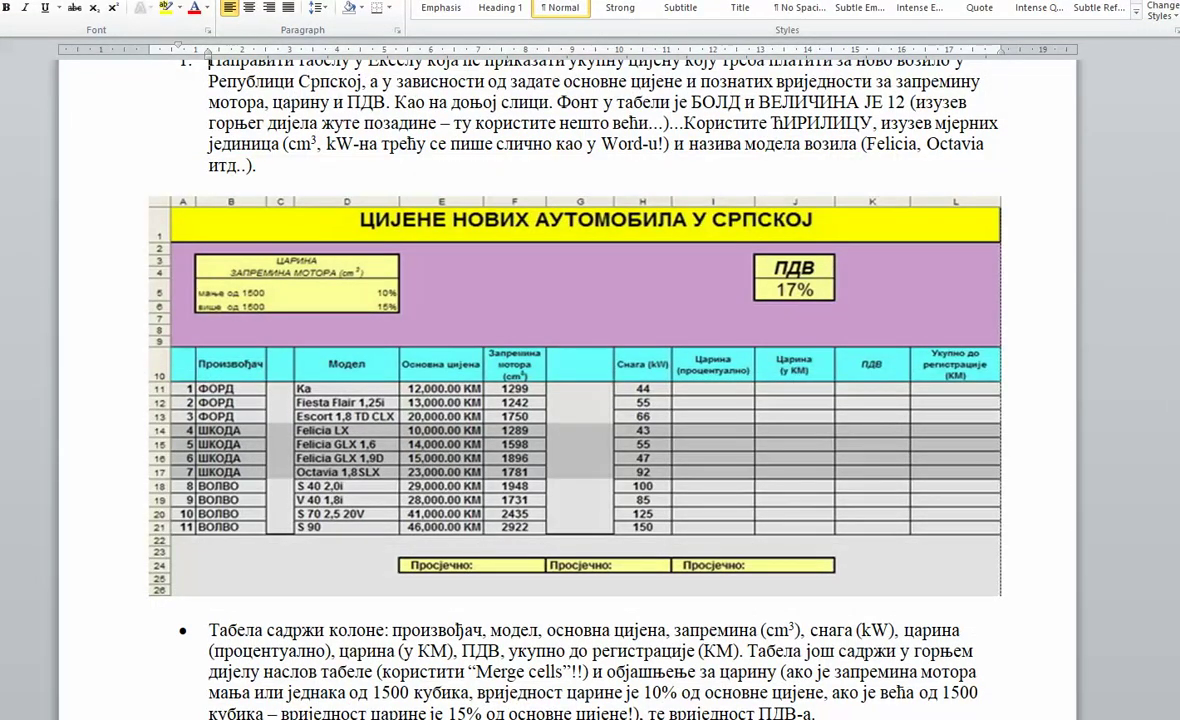
{"action": "key", "text": "alt+Tab"}
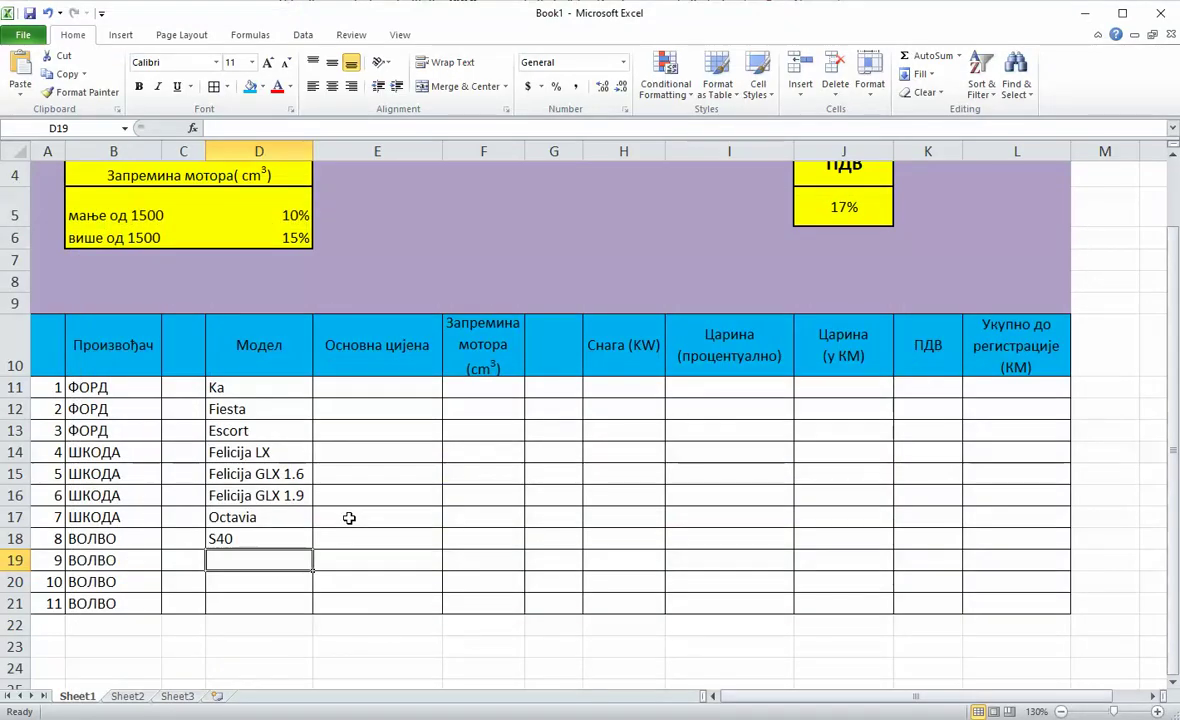
{"action": "type", "text": "V"}
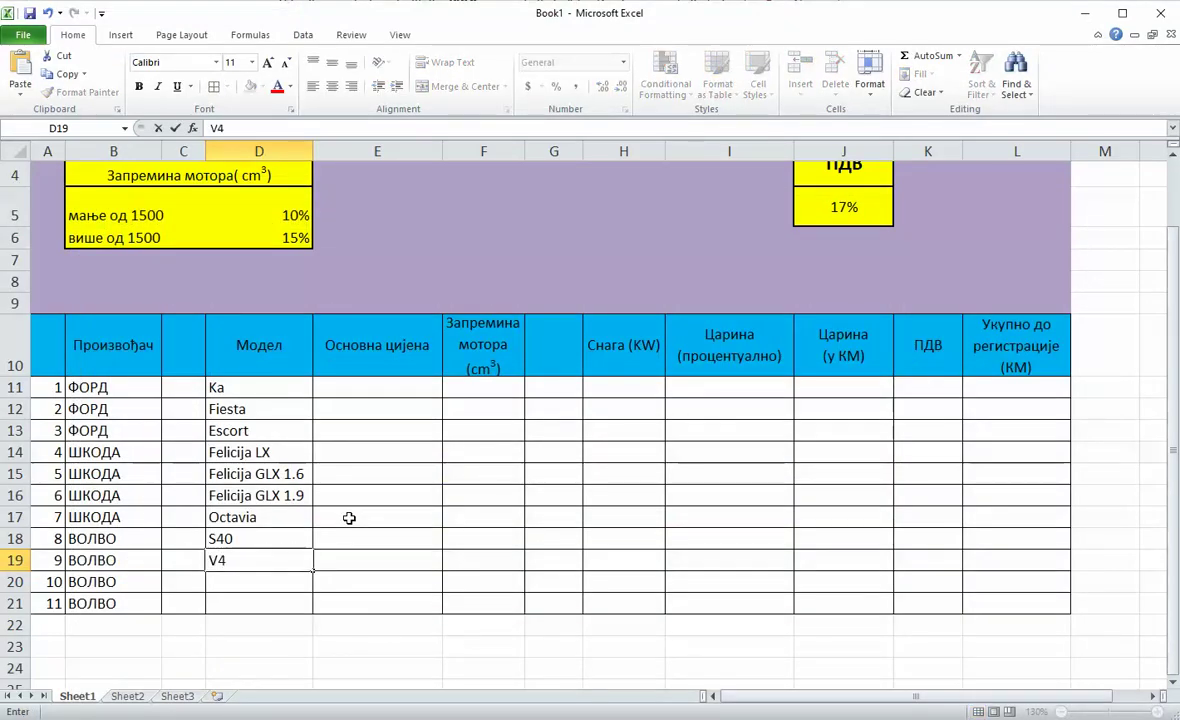
{"action": "type", "text": " 40"}
{"action": "key", "text": "Return"}
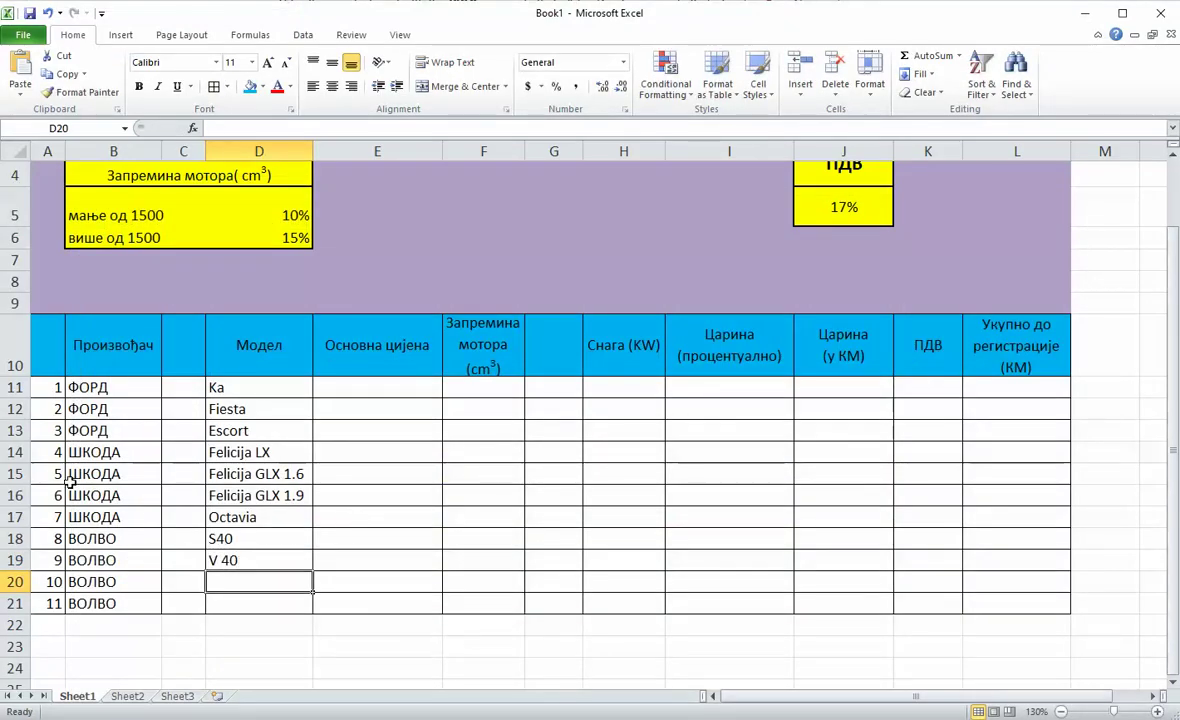
{"action": "left_click", "coordinate": [216, 541]}
Step: Enter the Volvo models S 70 and S 90 in cells D20 and D21
{"action": "left_click", "coordinate": [268, 586]}
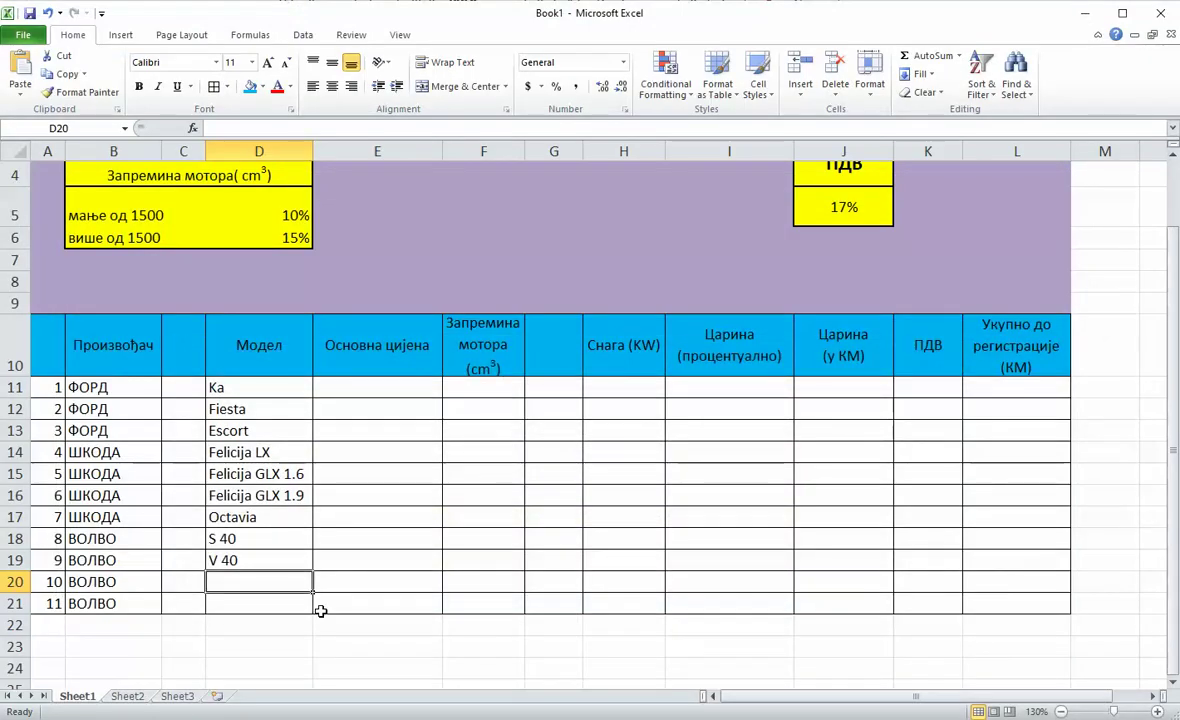
{"action": "type", "text": "S "}
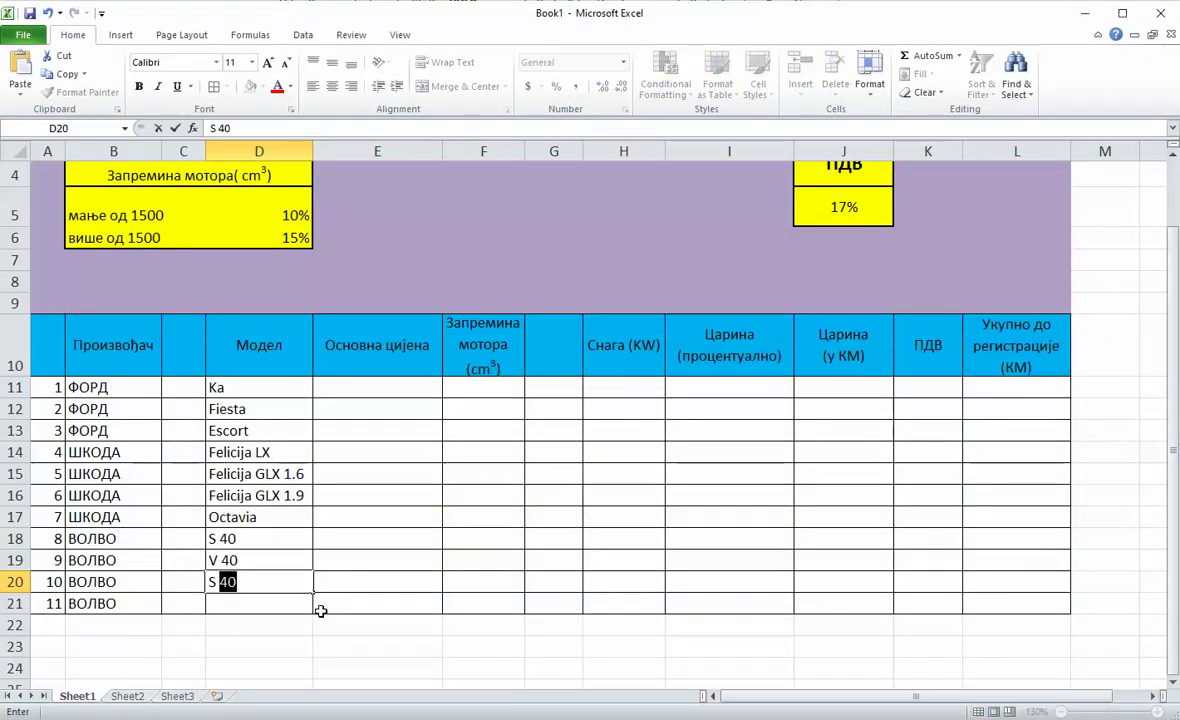
{"action": "type", "text": "70"}
{"action": "key", "text": "Return"}
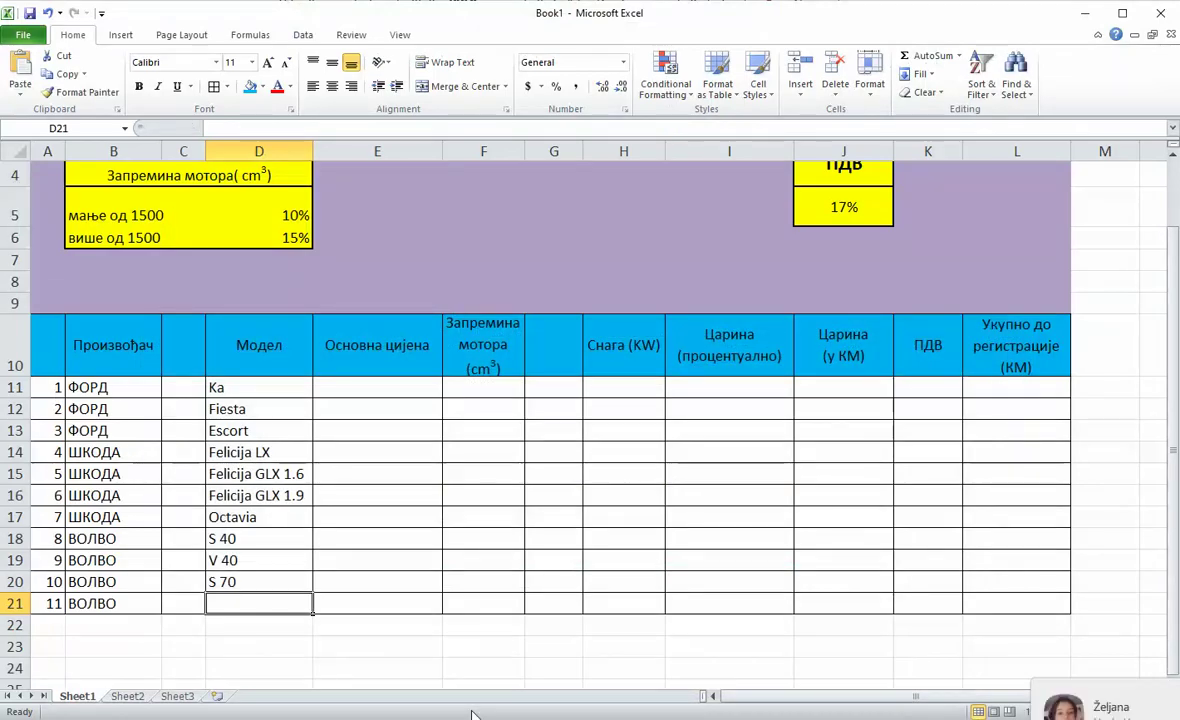
{"action": "type", "text": "S 90"}
{"action": "key", "text": "Return"}
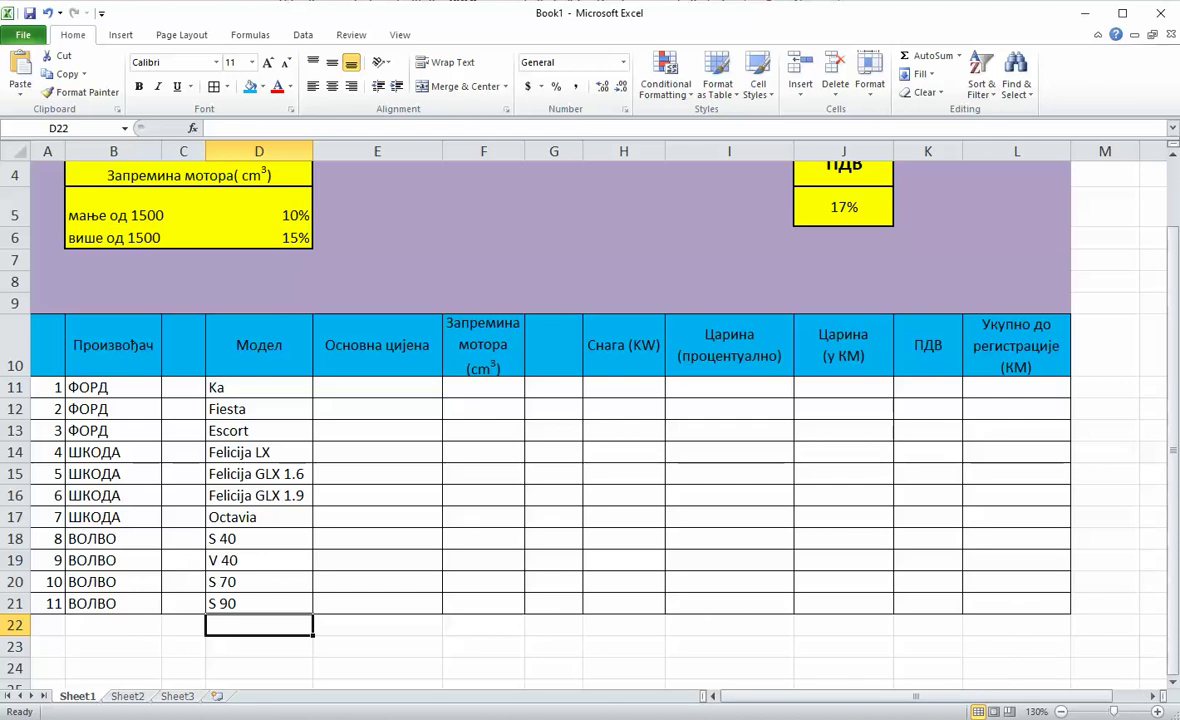
Step: Check the Word sample table and enter the base price 12000 for the Ka in worksheet cell E11
{"action": "left_click", "coordinate": [460, 625]}
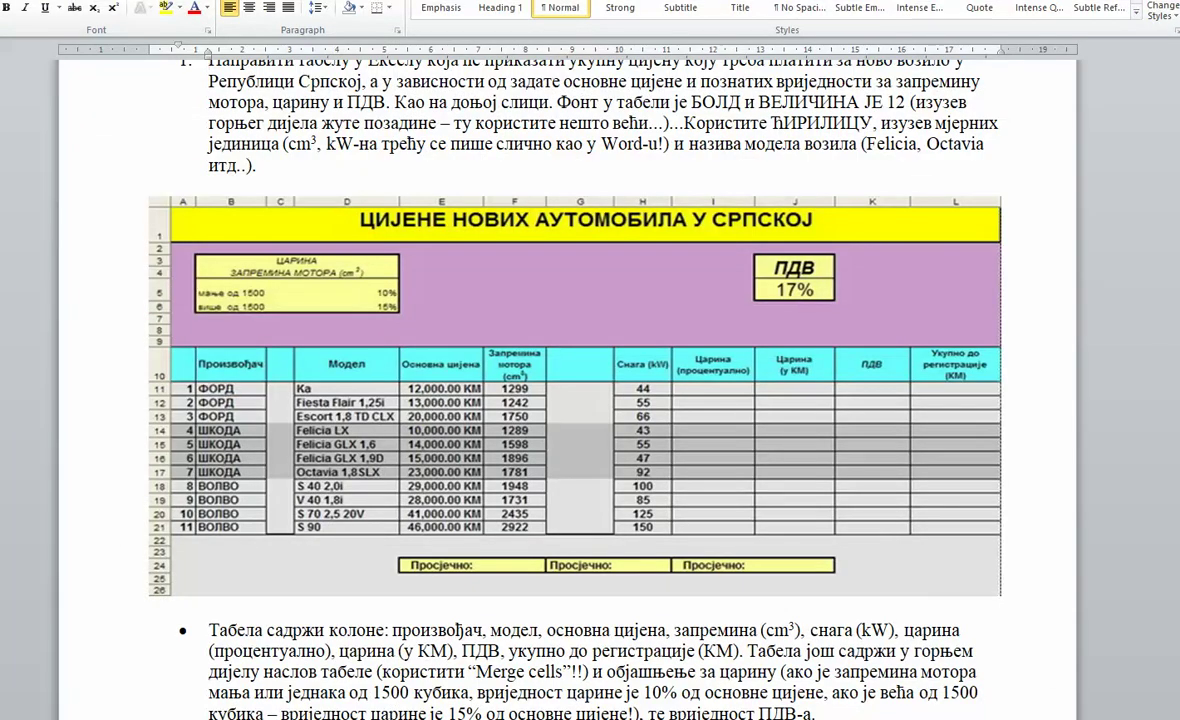
{"action": "key", "text": "alt+Tab"}
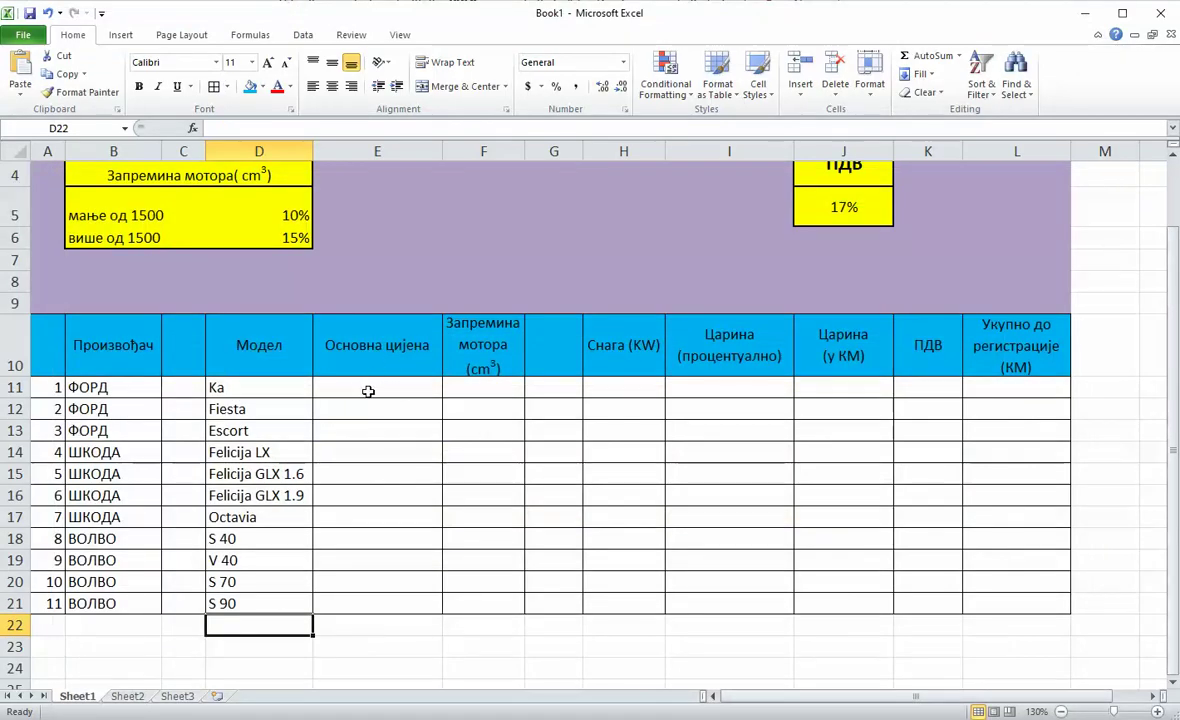
{"action": "left_click", "coordinate": [388, 391]}
{"action": "type", "text": "12000"}
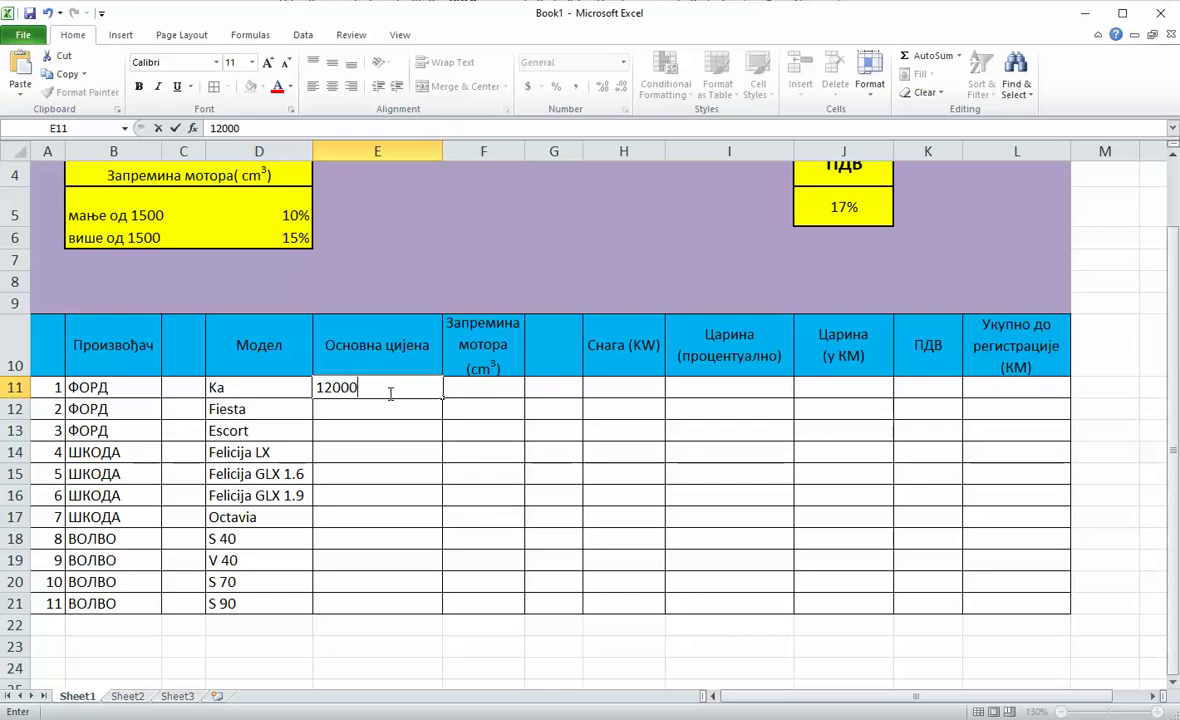
Step: Complete the Ford base prices in E11:E13 with 12000 for Ka, 13000 for Fiesta and 20000 for Escort, consulting the Word reference table
{"action": "key", "text": "Return"}
{"action": "type", "text": "13000"}
{"action": "key", "text": "Return"}
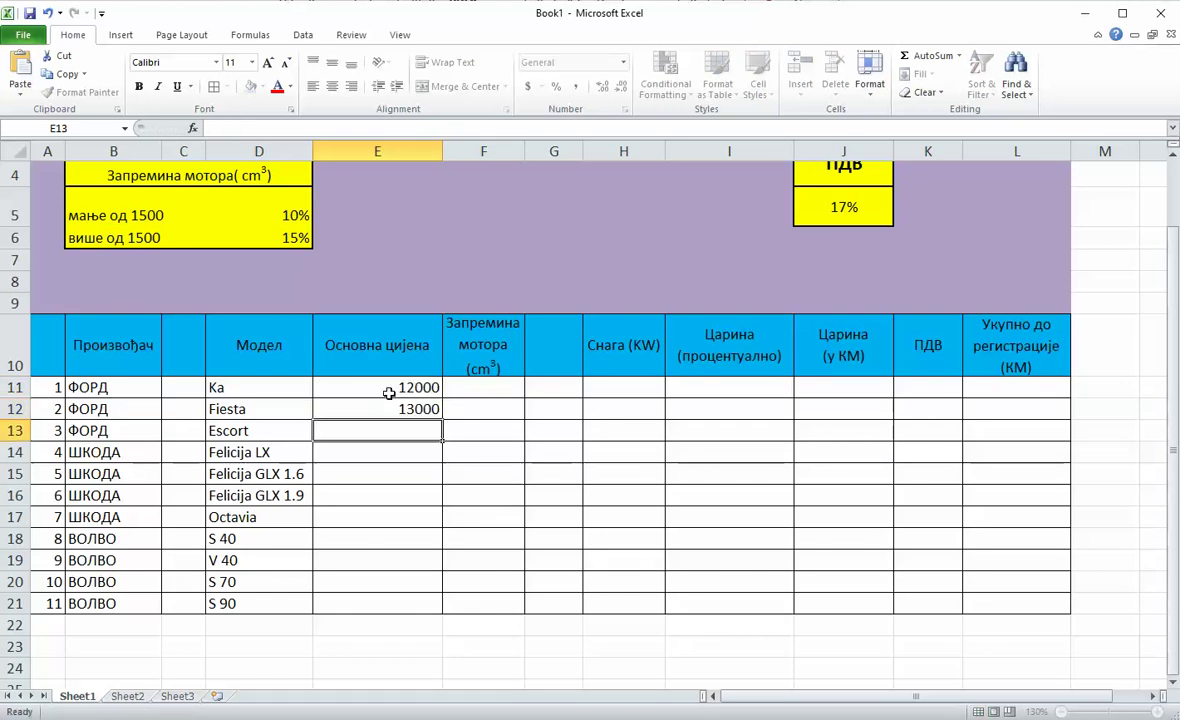
{"action": "key", "text": "alt+Tab"}
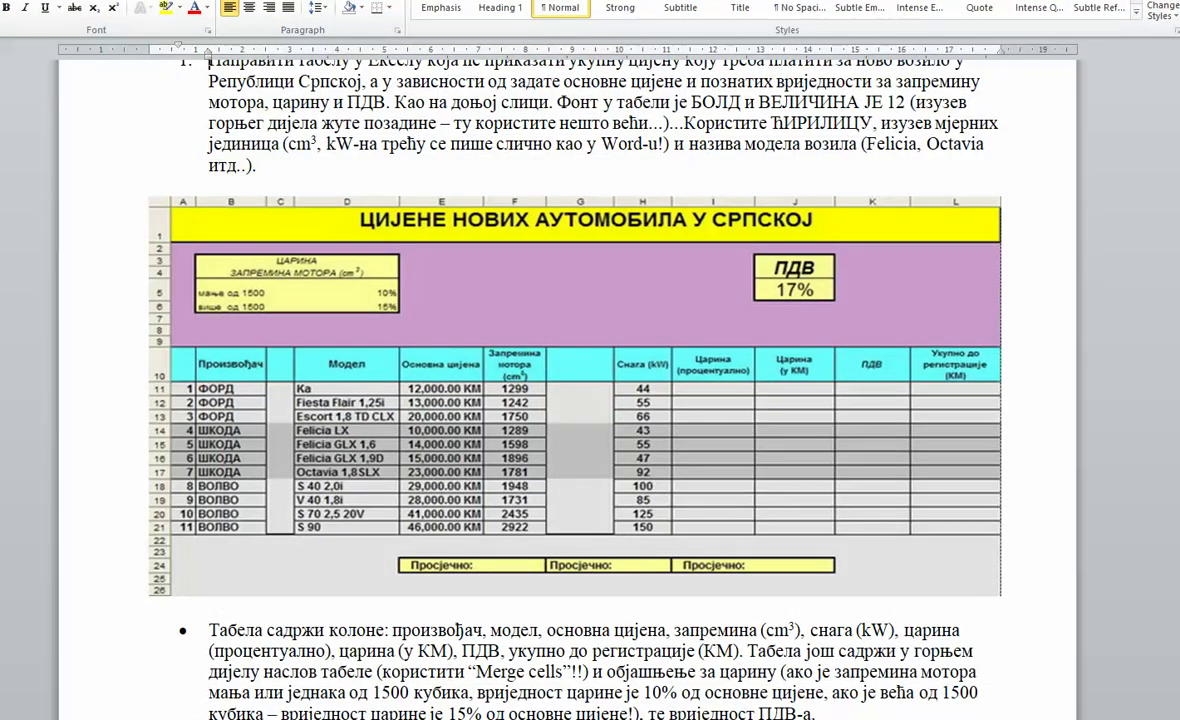
{"action": "key", "text": "alt+Tab"}
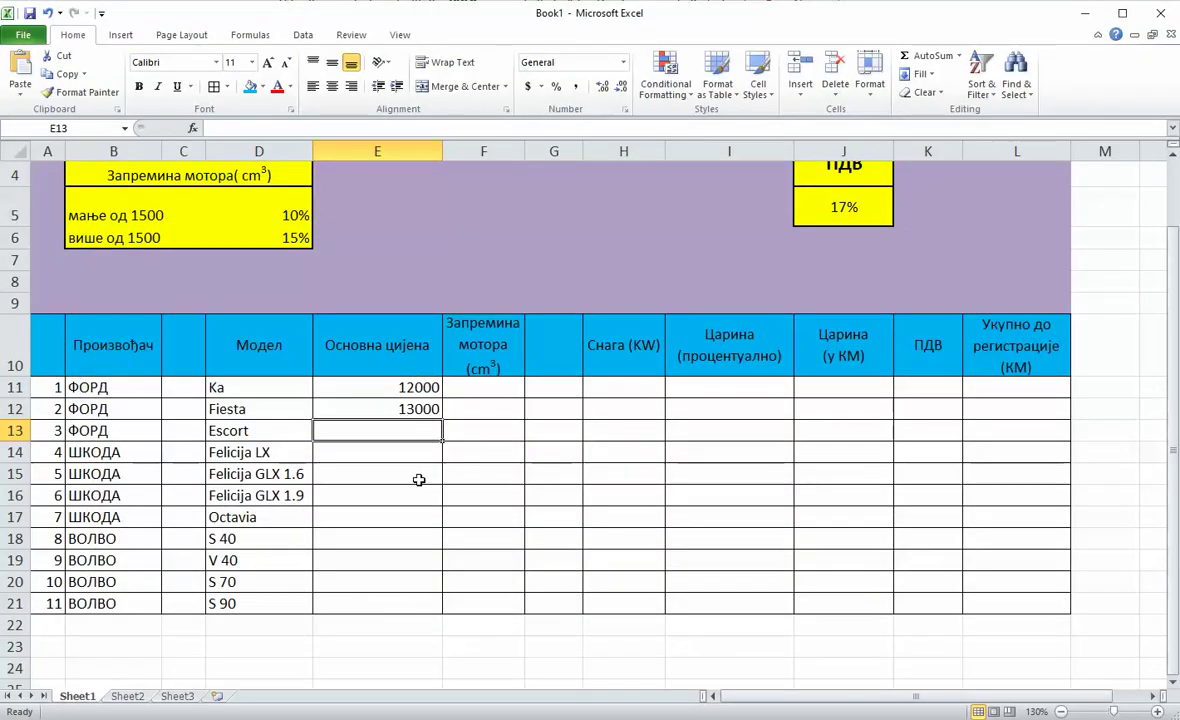
{"action": "type", "text": "20000"}
{"action": "key", "text": "Return"}
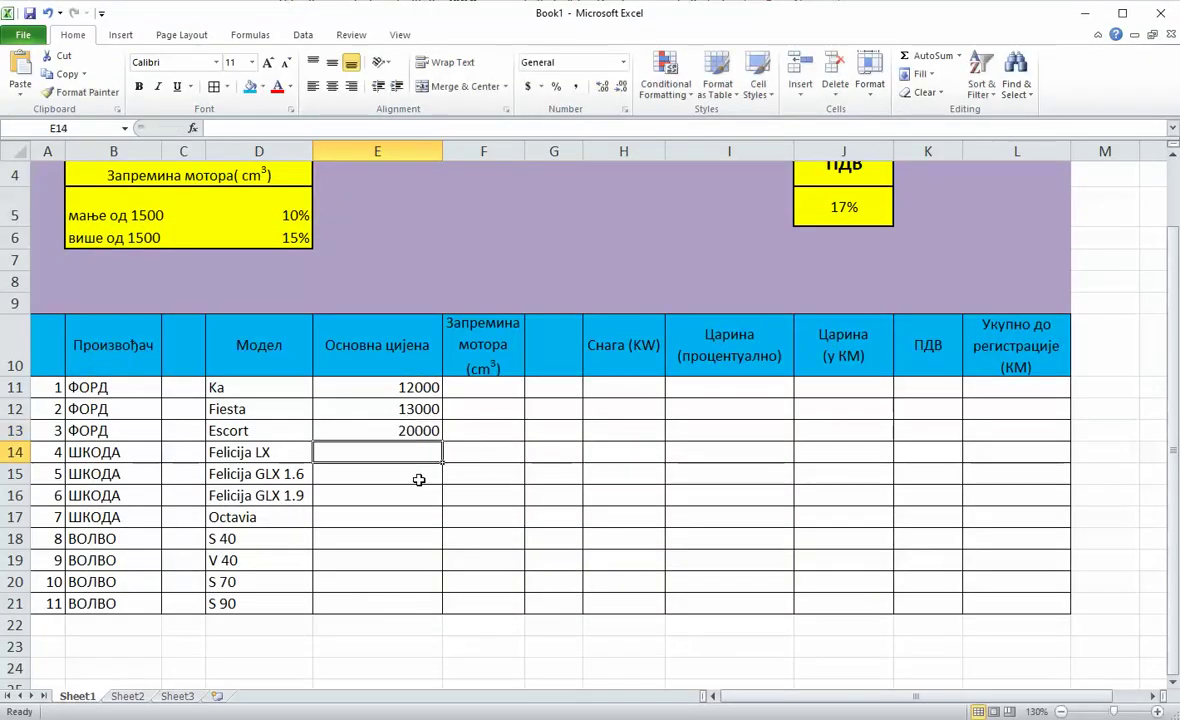
Step: Enter the Škoda base prices in E14:E17: 10000, 14000, 15000 and 23000
{"action": "type", "text": "10000"}
{"action": "key", "text": "Return"}
{"action": "type", "text": "14"}
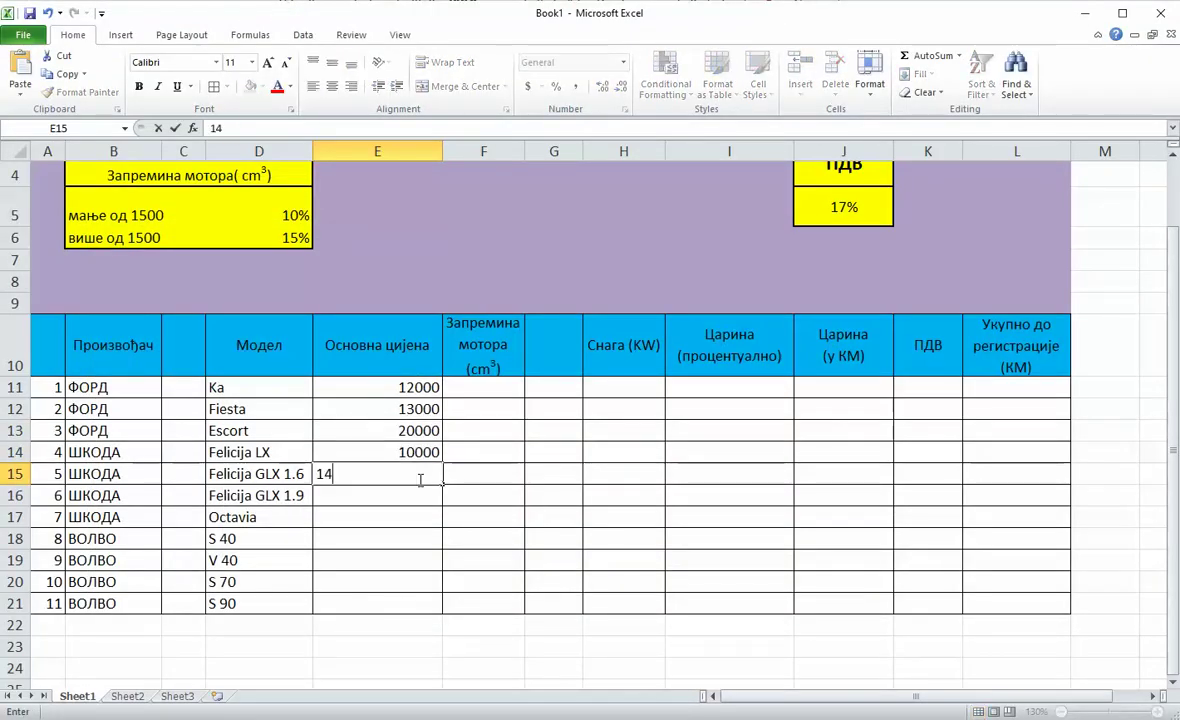
{"action": "type", "text": "000"}
{"action": "key", "text": "Return"}
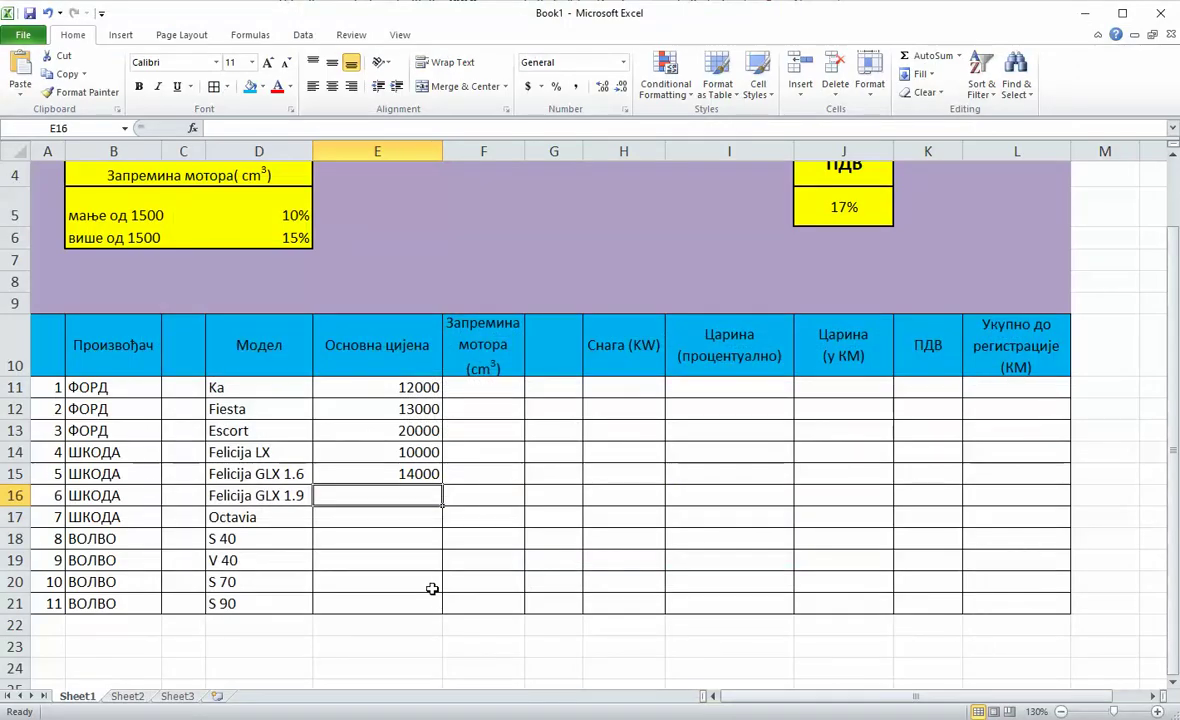
{"action": "type", "text": "15000"}
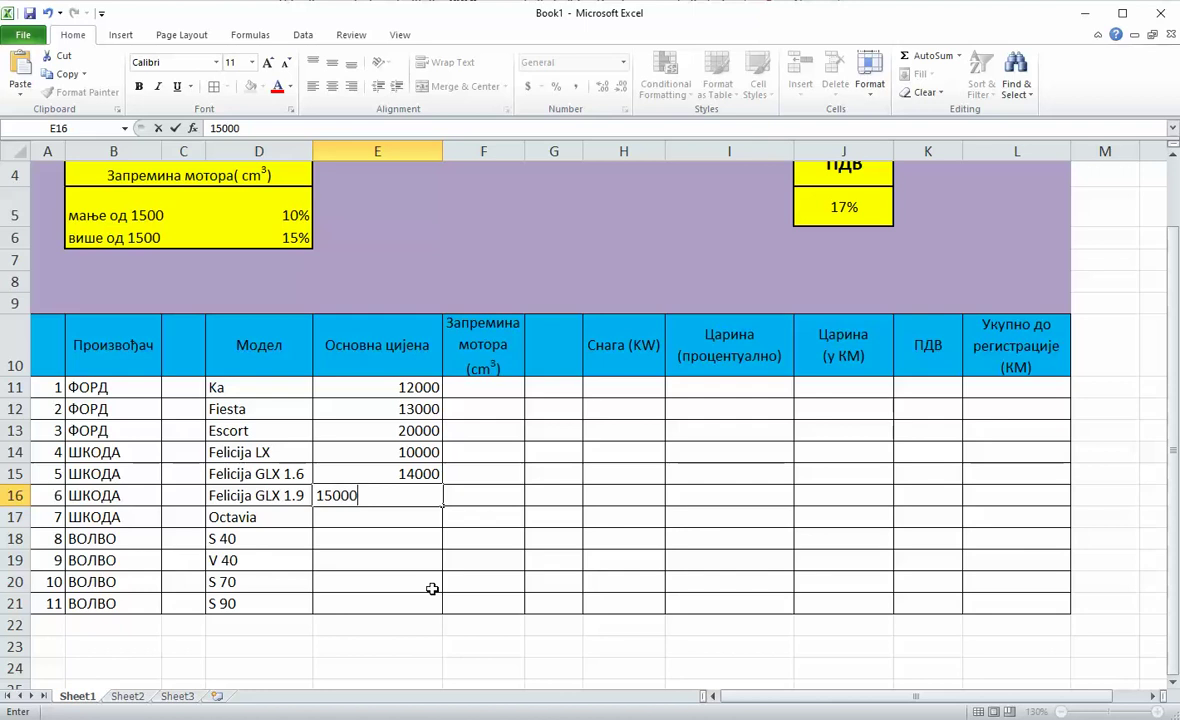
{"action": "key", "text": "Return"}
{"action": "type", "text": "23000"}
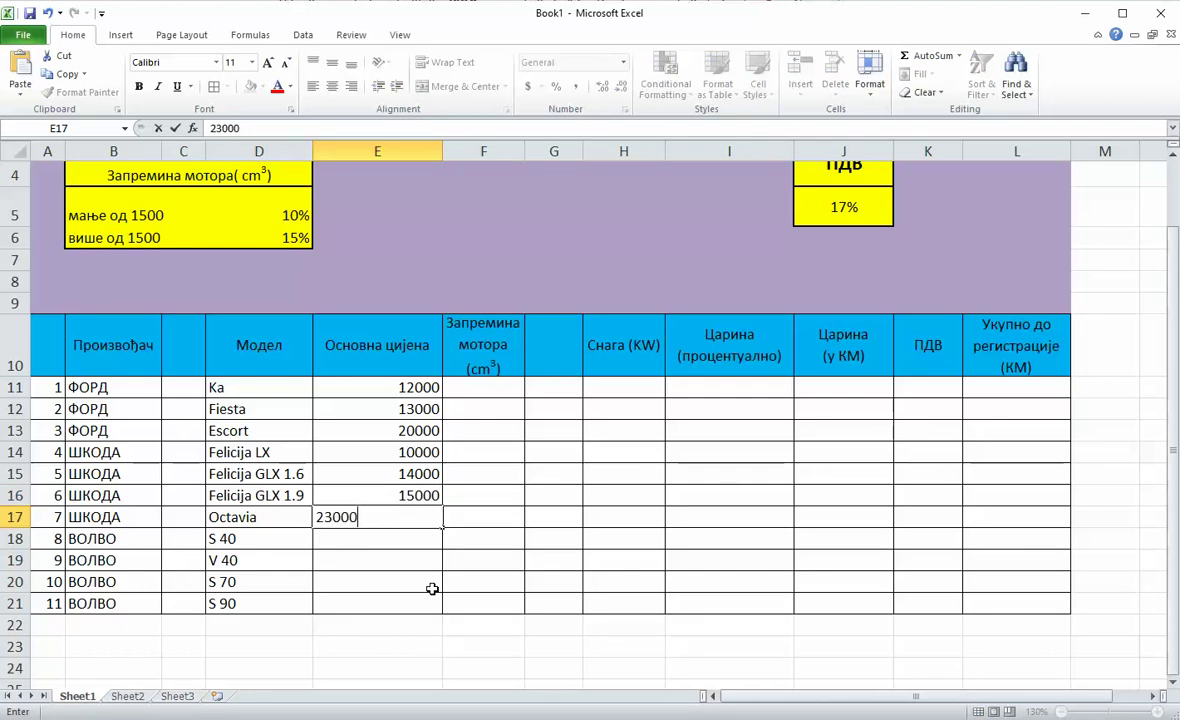
{"action": "key", "text": "Return"}
Step: Enter base prices of 29000 for the Volvo S 40 and 28000 for the V 40, consulting the Word reference table
{"action": "type", "text": "29000"}
{"action": "key", "text": "Return"}
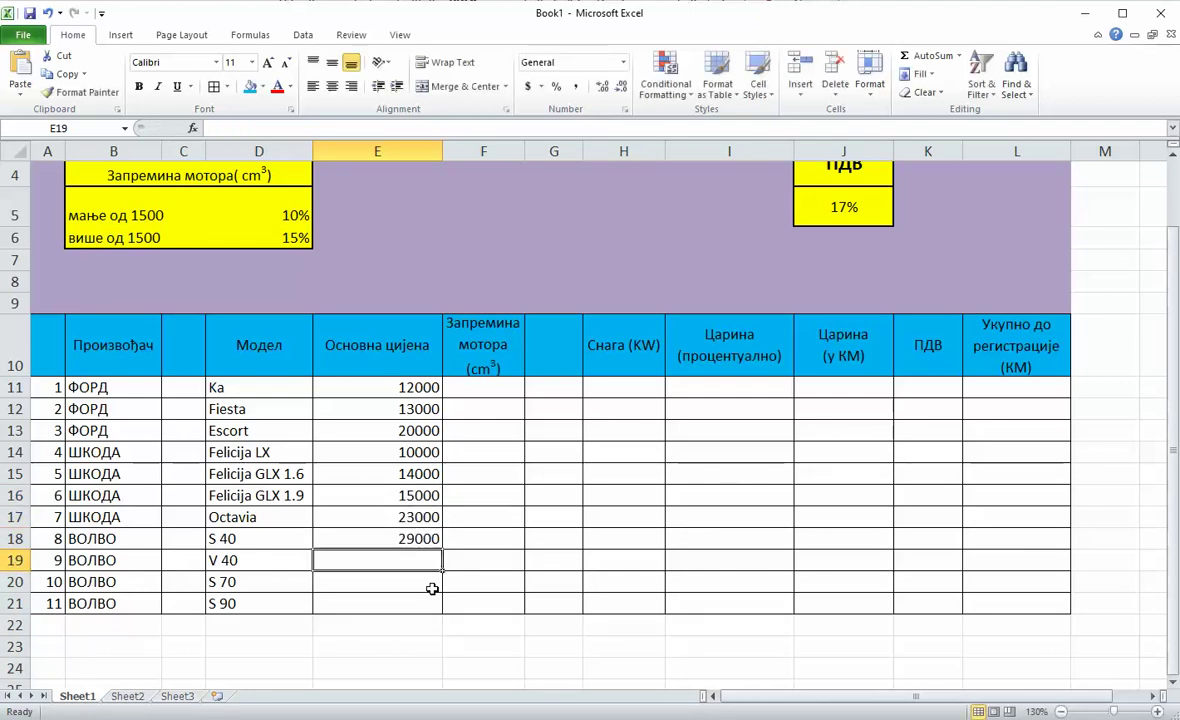
{"action": "key", "text": "alt+Tab"}
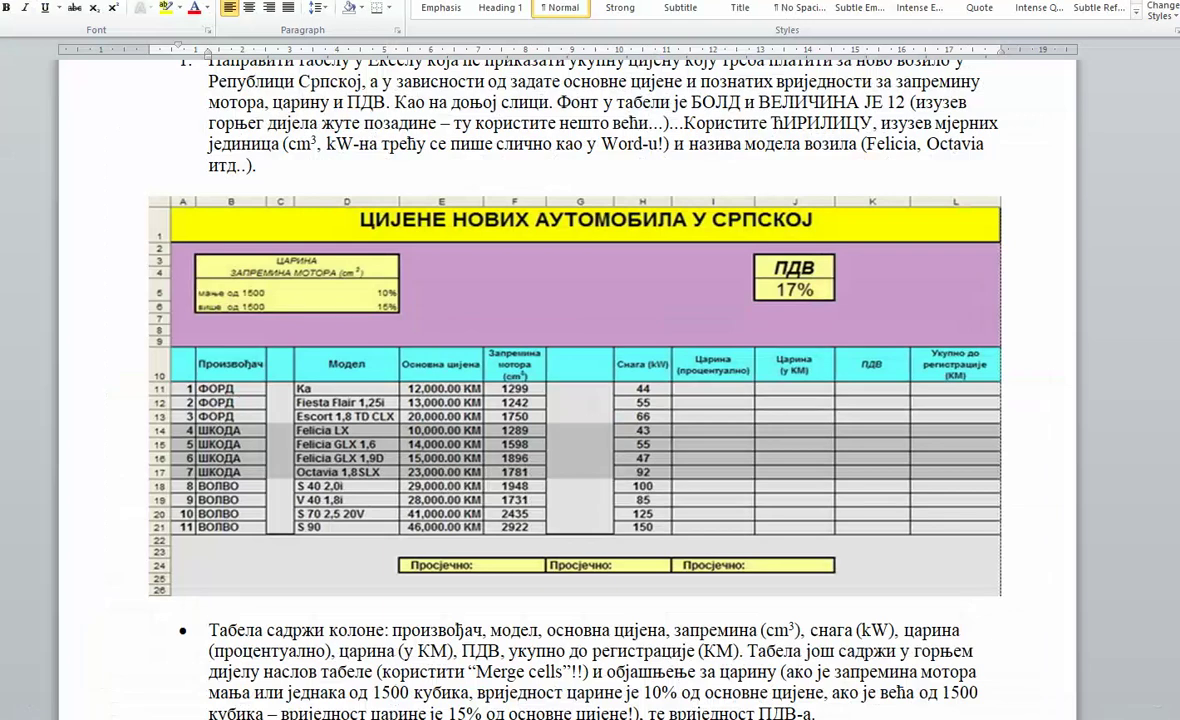
{"action": "key", "text": "alt+Tab"}
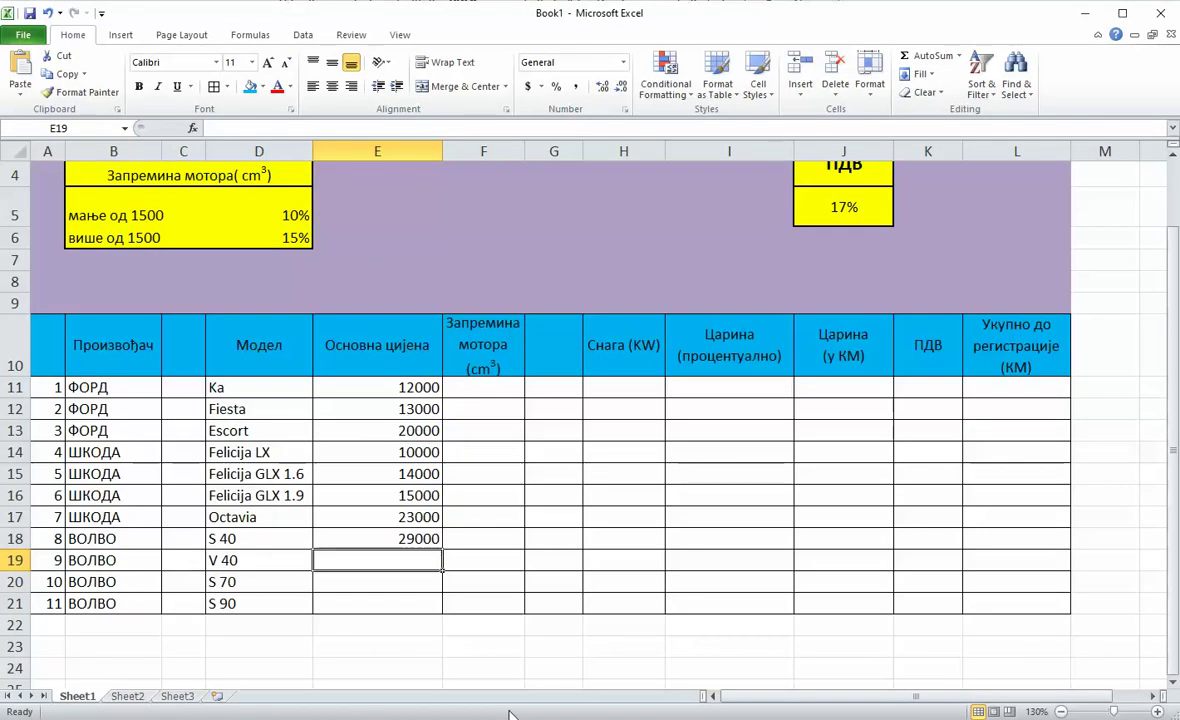
{"action": "type", "text": "28000"}
{"action": "key", "text": "Return"}
Step: Enter base prices of 41000 for the Volvo S 70 and 46000 for the S 90, consulting the Word reference table
{"action": "type", "text": "4"}
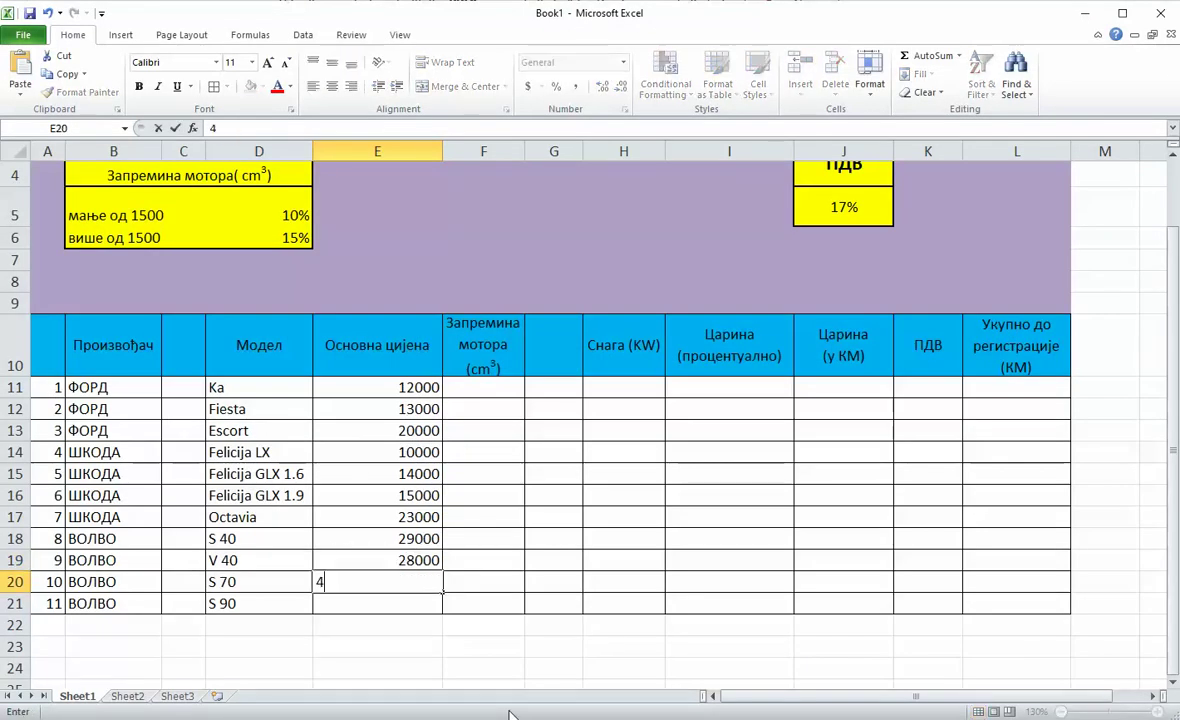
{"action": "type", "text": "1000"}
{"action": "key", "text": "Return"}
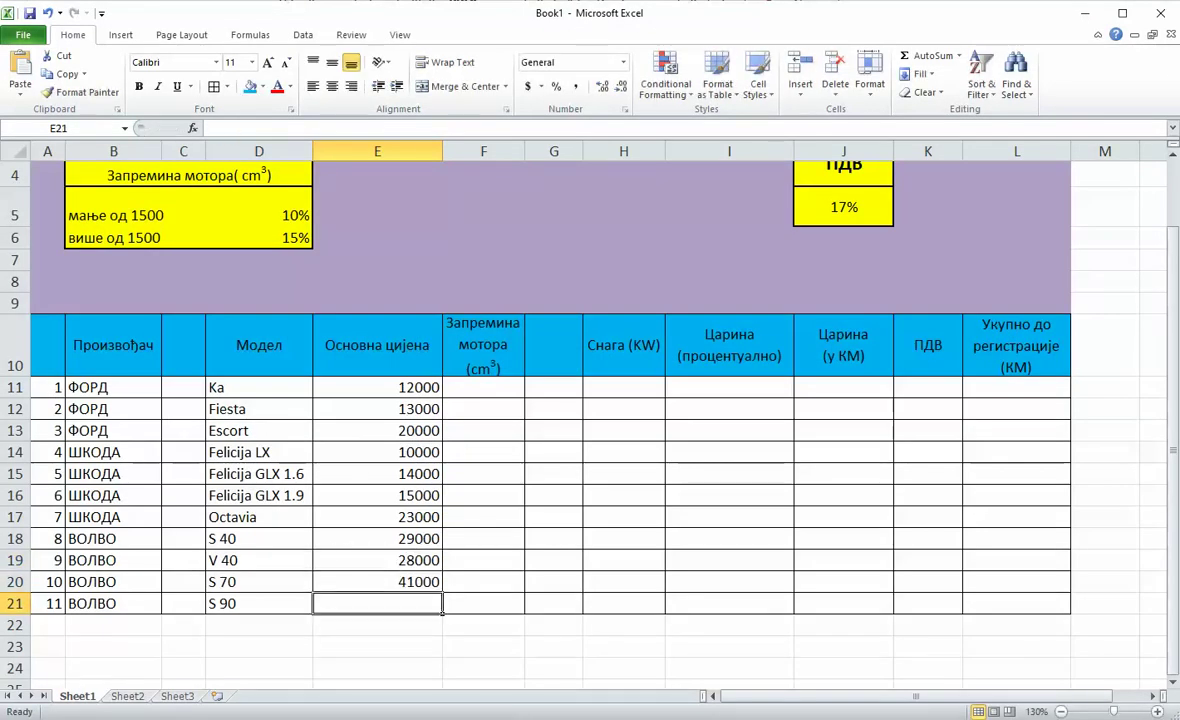
{"action": "key", "text": "alt+Tab"}
{"action": "key", "text": "alt+Tab"}
{"action": "type", "text": "46"}
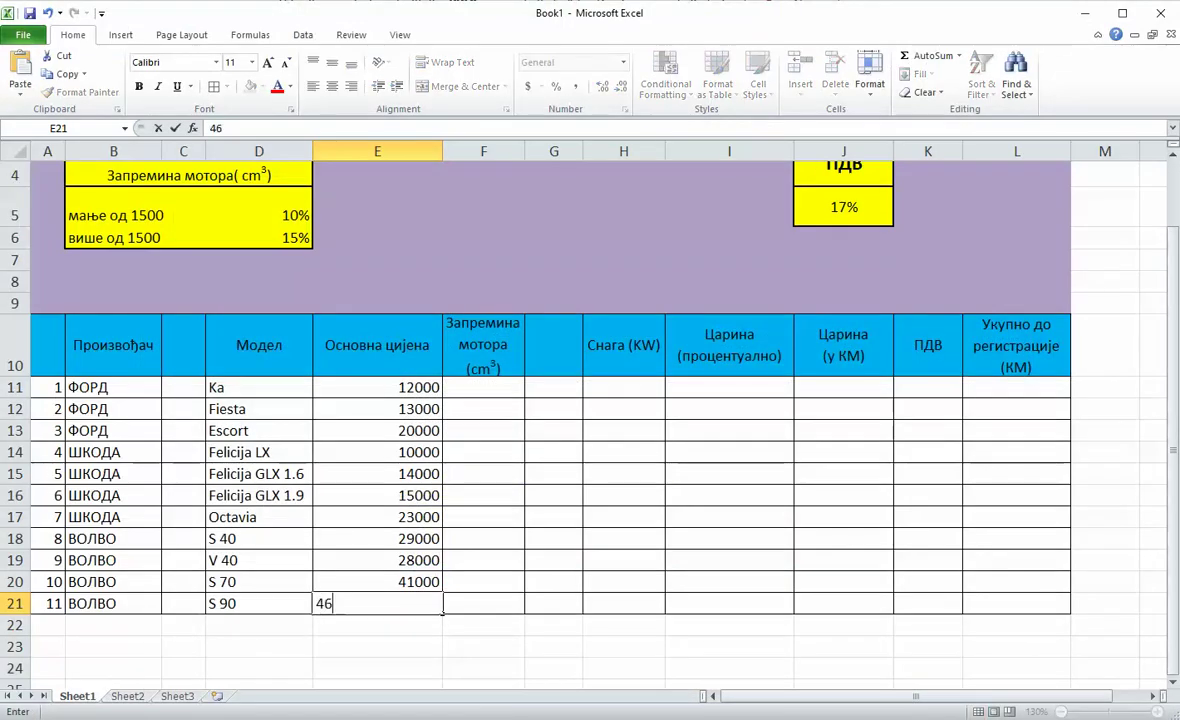
{"action": "type", "text": "000"}
{"action": "key", "text": "Return"}
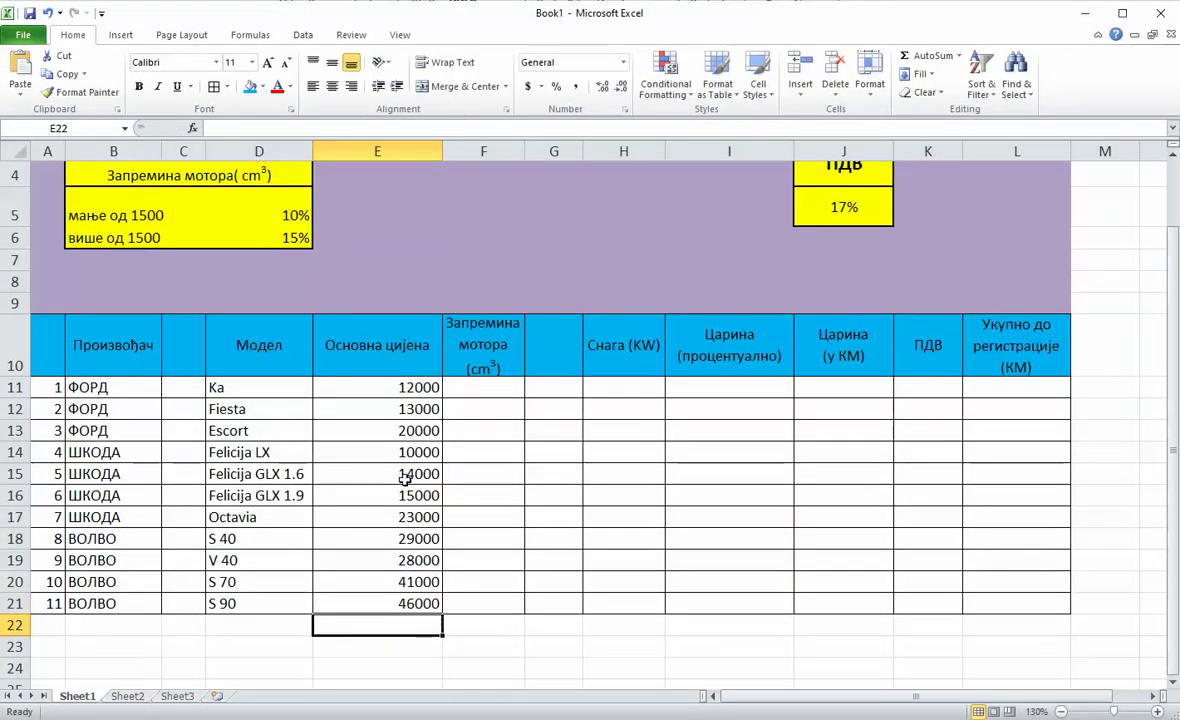
Step: Apply the Accounting number format to the base prices in E11:E21
{"action": "left_click_drag", "start_coordinate": [389, 388], "coordinate": [403, 603]}
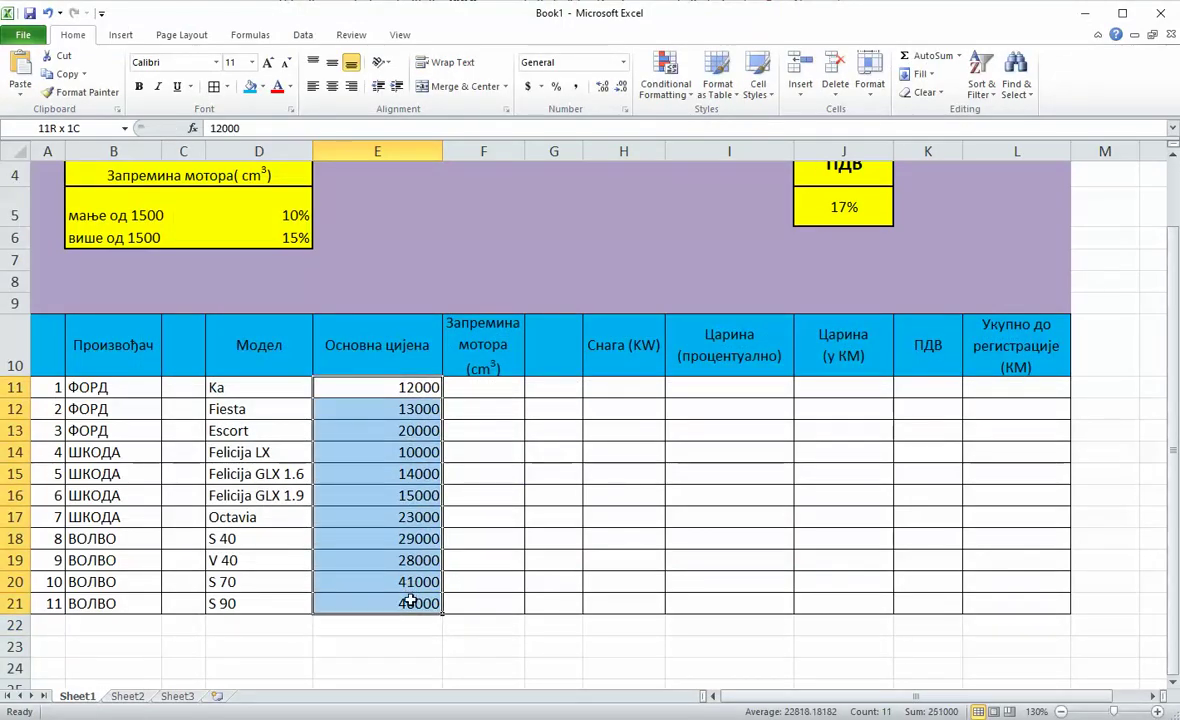
{"action": "left_click", "coordinate": [622, 62]}
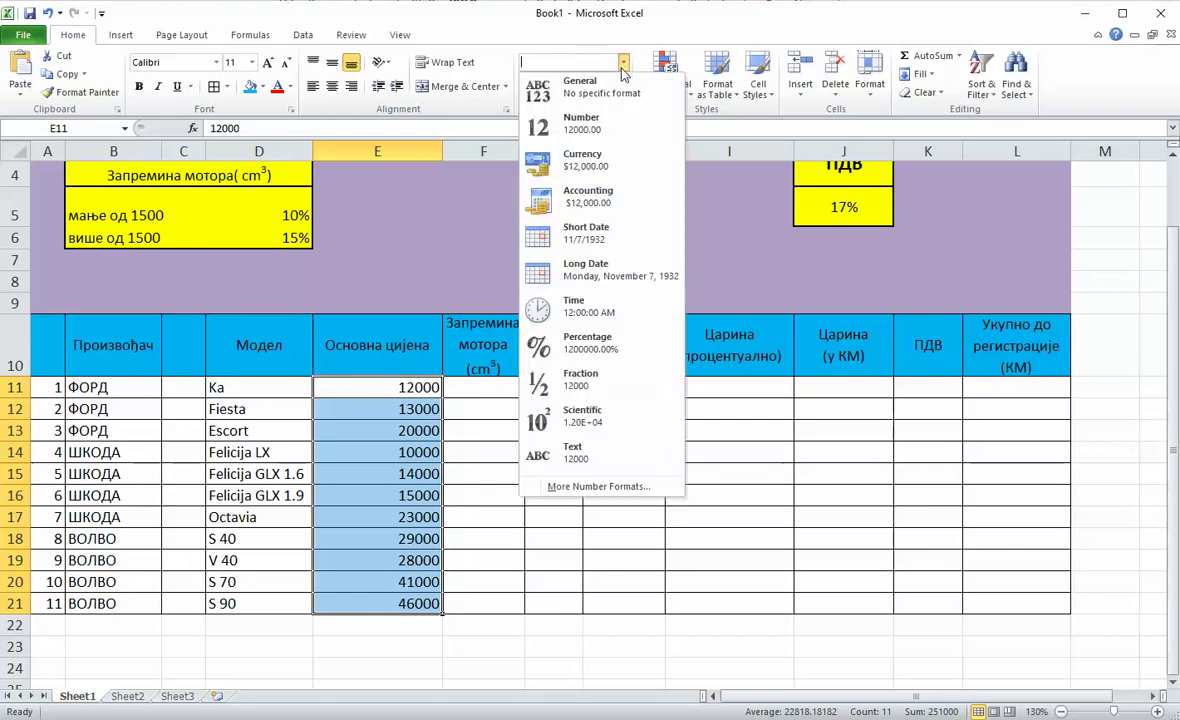
{"action": "left_click", "coordinate": [590, 205]}
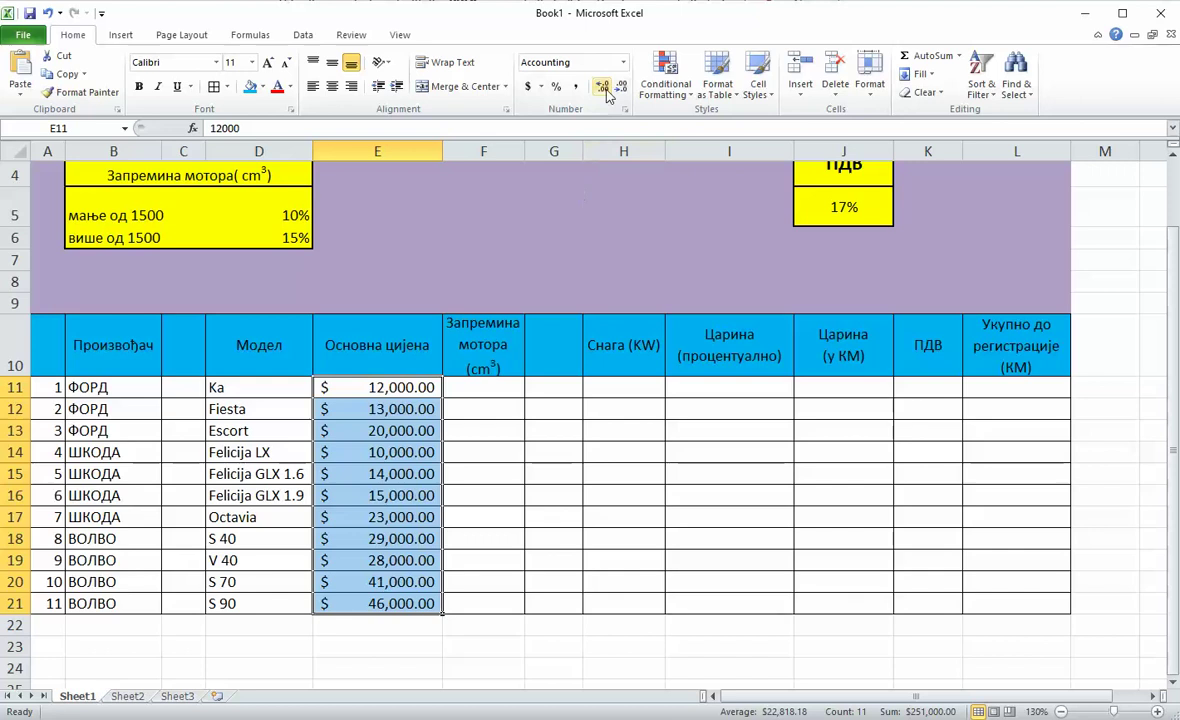
Step: Set the accounting currency symbol of the base prices to KM Serbian (Cyrillic, Bosnia and Herzegovina)
{"action": "left_click", "coordinate": [540, 87]}
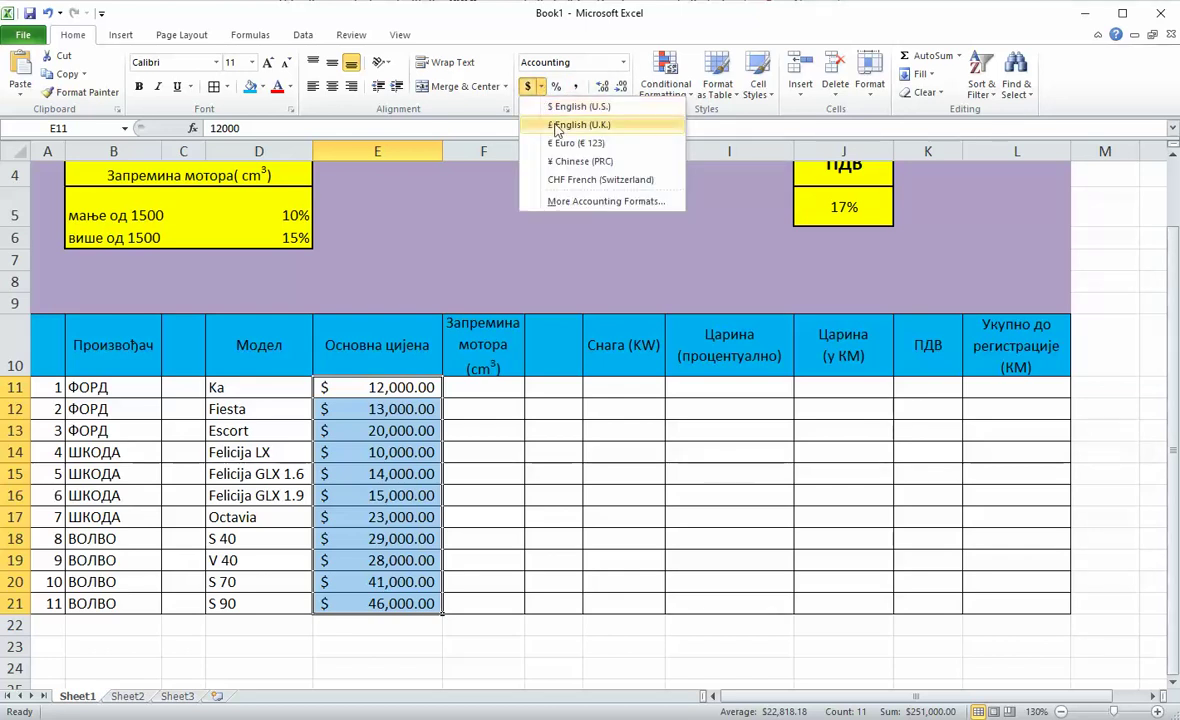
{"action": "left_click", "coordinate": [590, 205]}
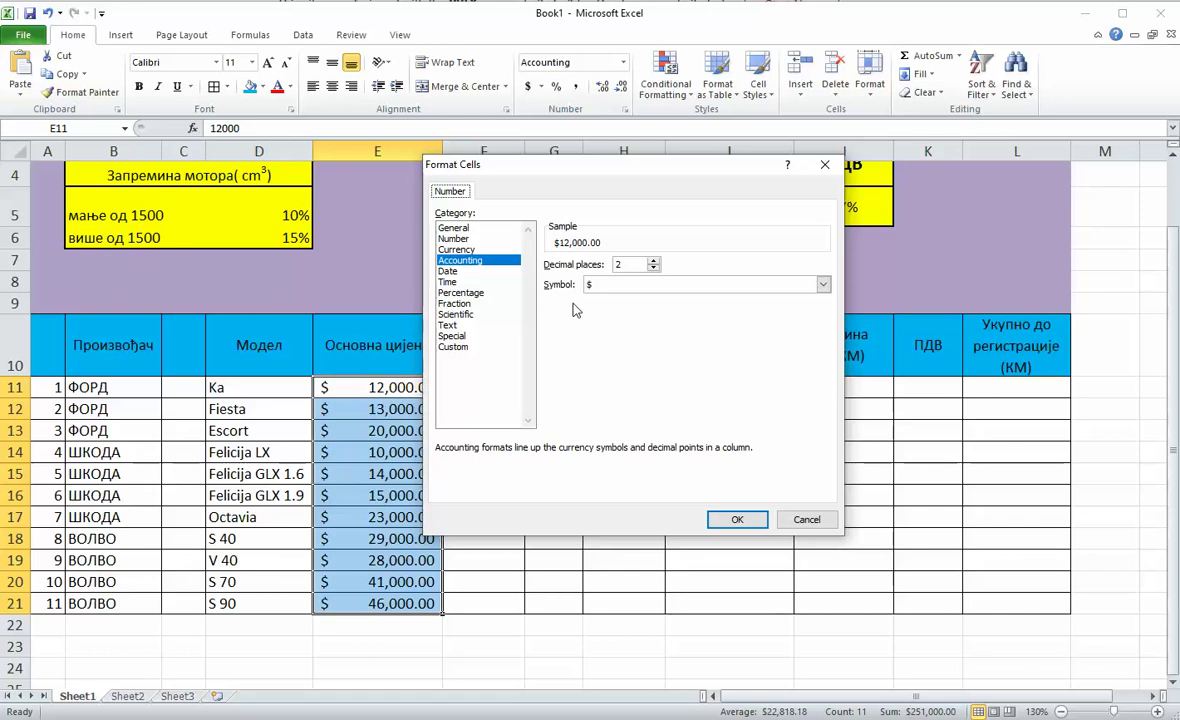
{"action": "left_click", "coordinate": [480, 250]}
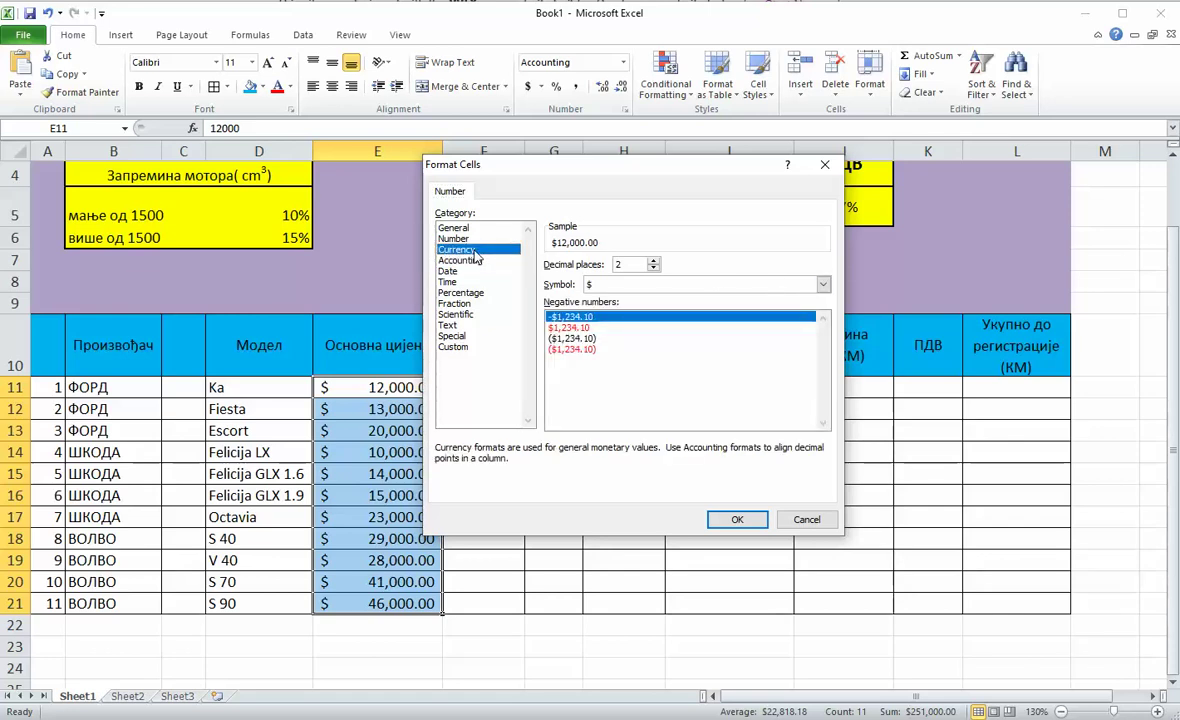
{"action": "left_click", "coordinate": [463, 261]}
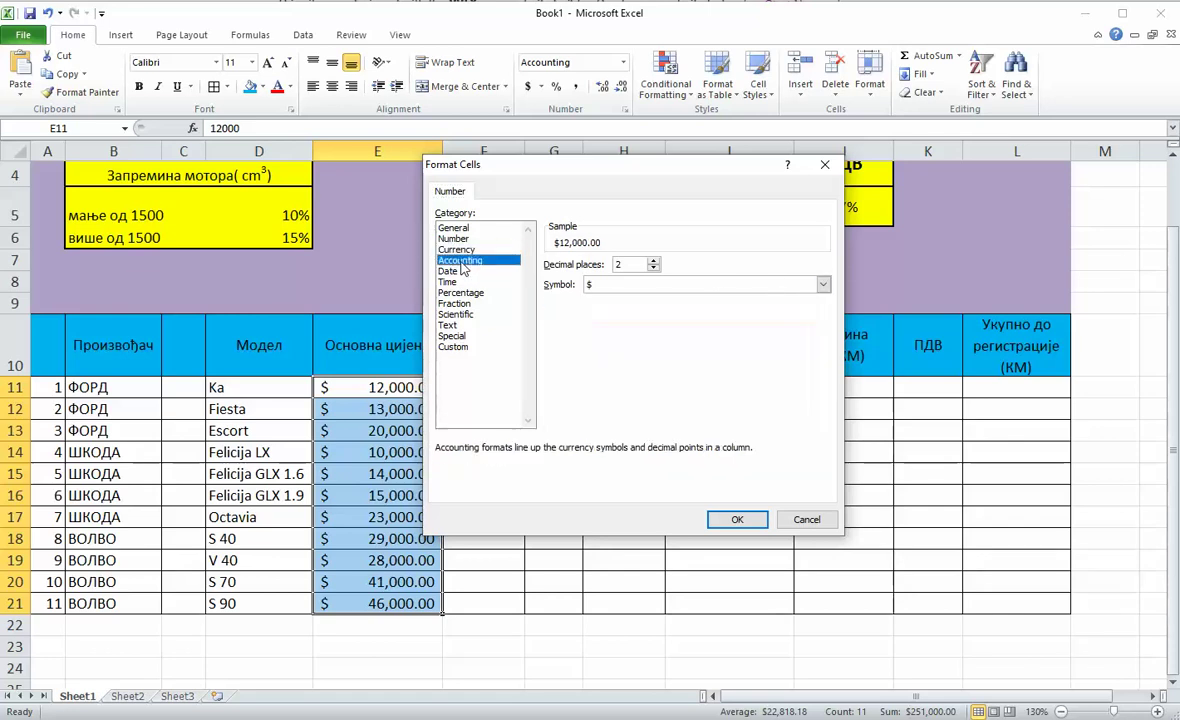
{"action": "left_click", "coordinate": [823, 285]}
{"action": "left_click_drag", "start_coordinate": [824, 305], "coordinate": [826, 330]}
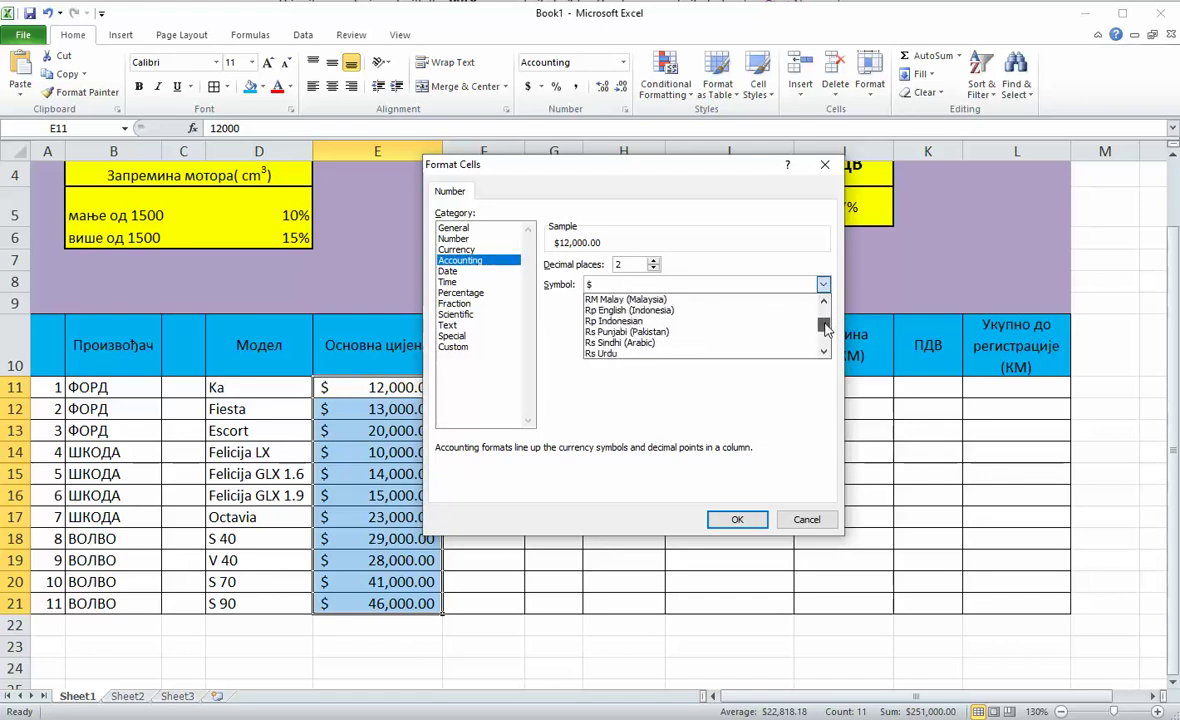
{"action": "left_click", "coordinate": [824, 352]}
{"action": "left_click", "coordinate": [824, 352]}
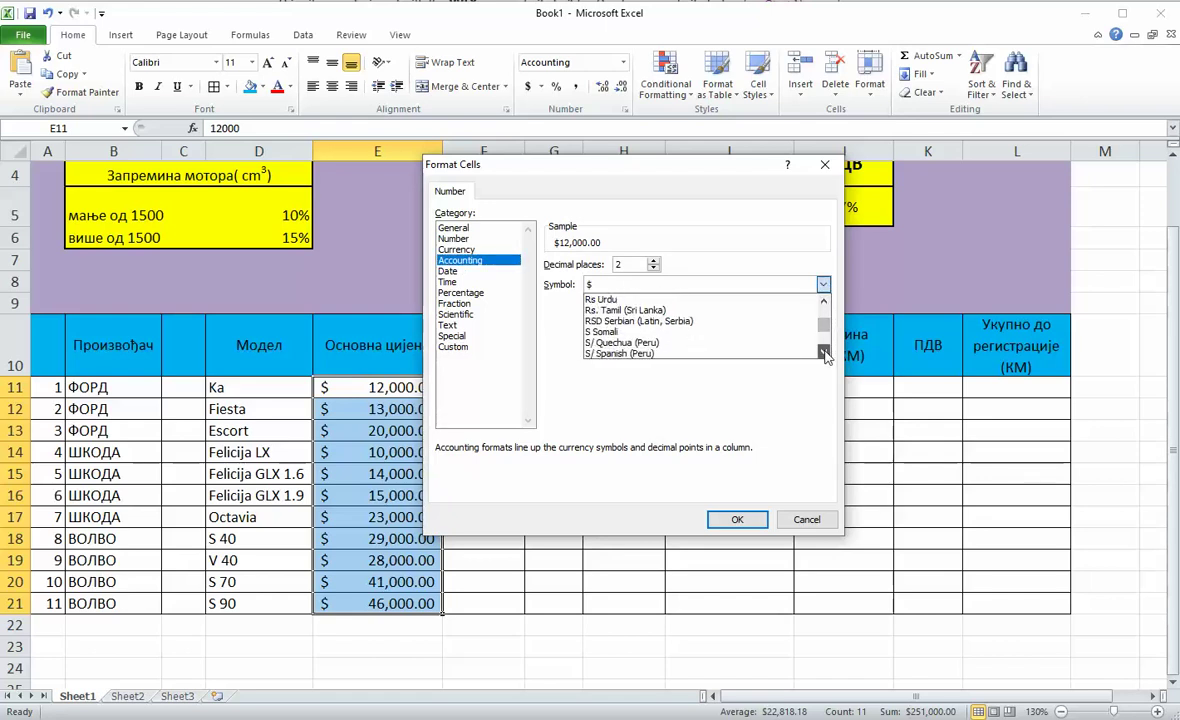
{"action": "left_click", "coordinate": [824, 352]}
{"action": "left_click", "coordinate": [824, 352]}
{"action": "left_click", "coordinate": [824, 352]}
{"action": "left_click", "coordinate": [824, 352]}
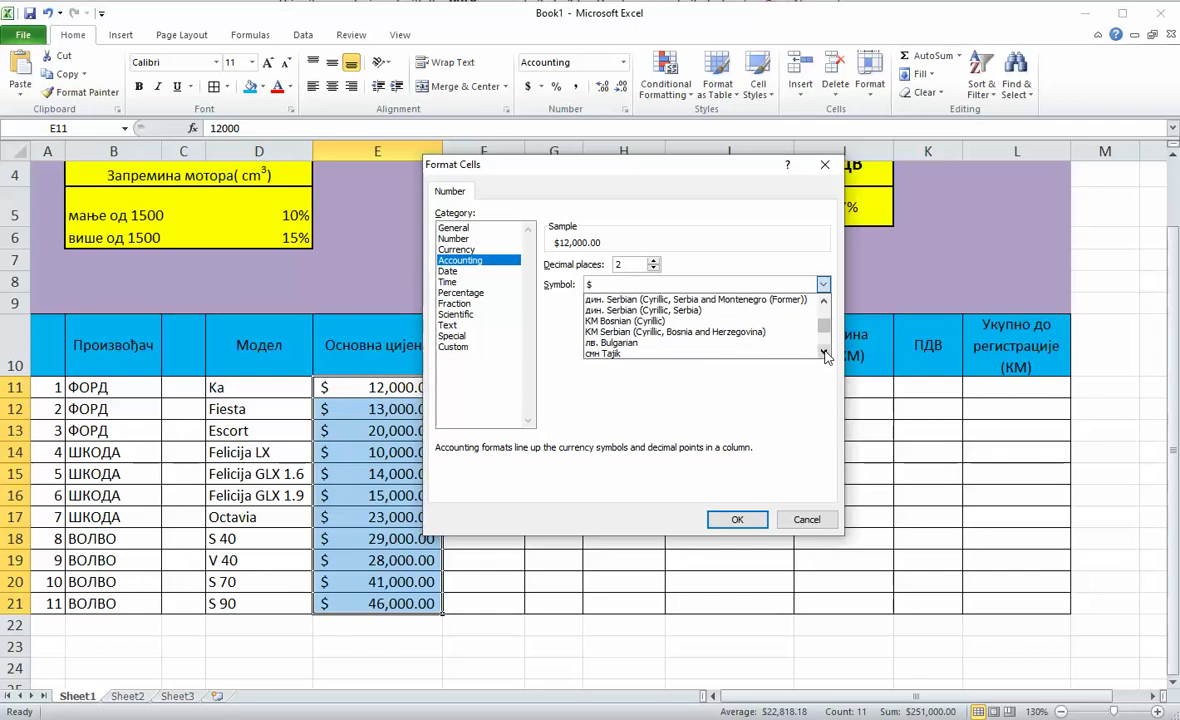
{"action": "left_click", "coordinate": [700, 332]}
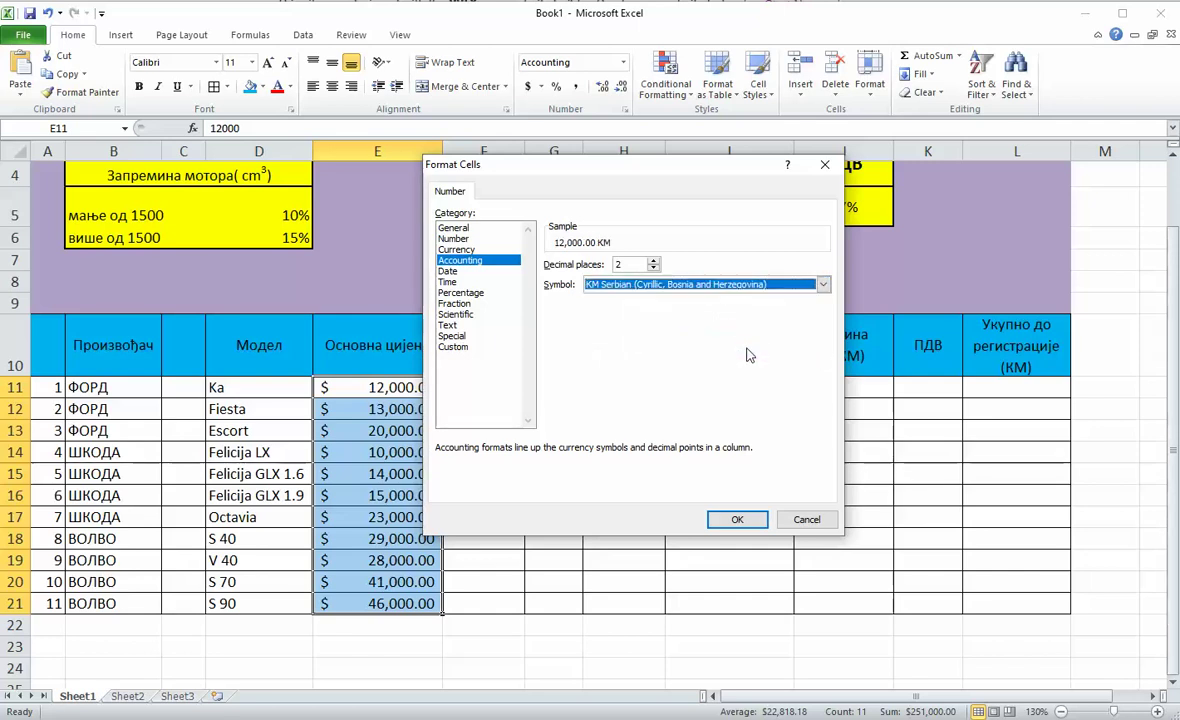
{"action": "left_click", "coordinate": [737, 520]}
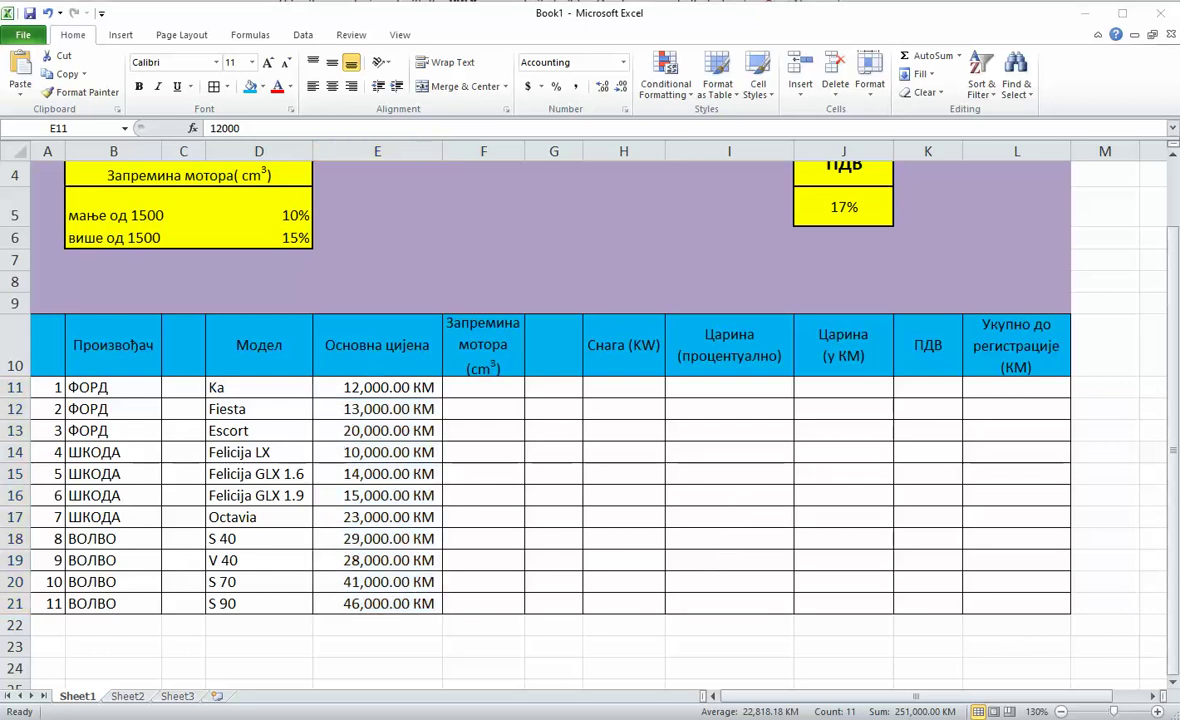
Step: Look up the Ka's engine displacement in the Word reference table and enter 1299 in cell F11
{"action": "key", "text": "alt+Tab"}
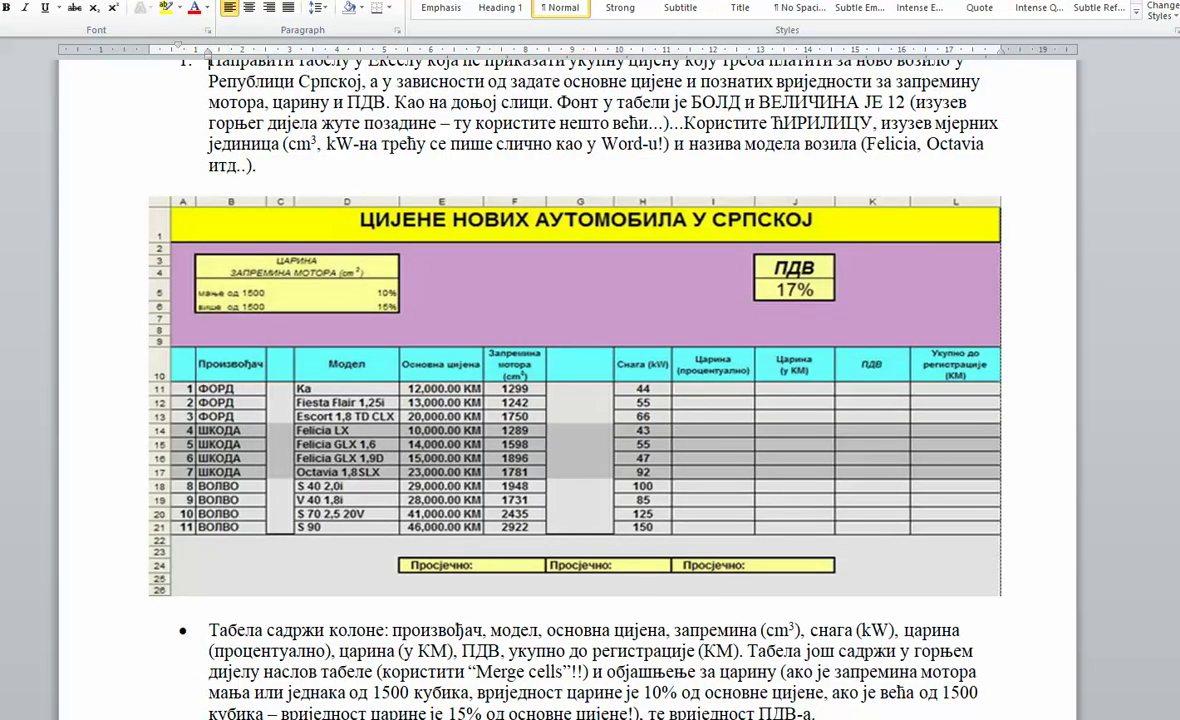
{"action": "key", "text": "alt+Tab"}
{"action": "left_click", "coordinate": [489, 392]}
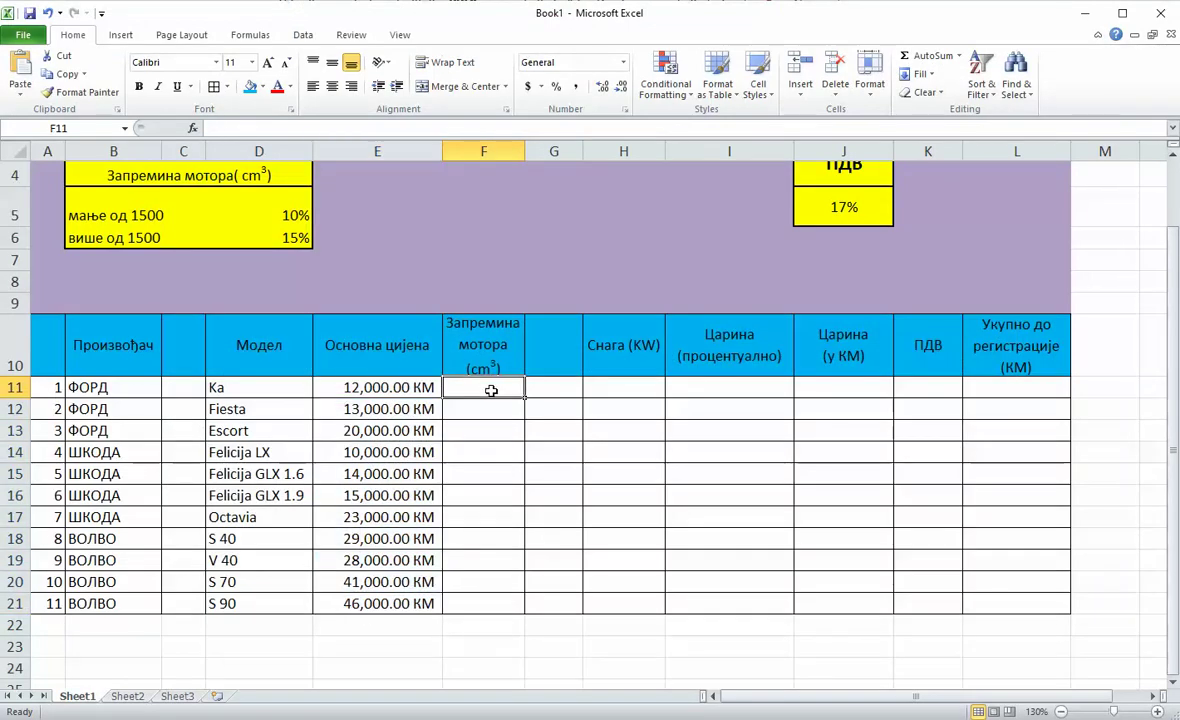
{"action": "type", "text": "1299"}
{"action": "key", "text": "Return"}
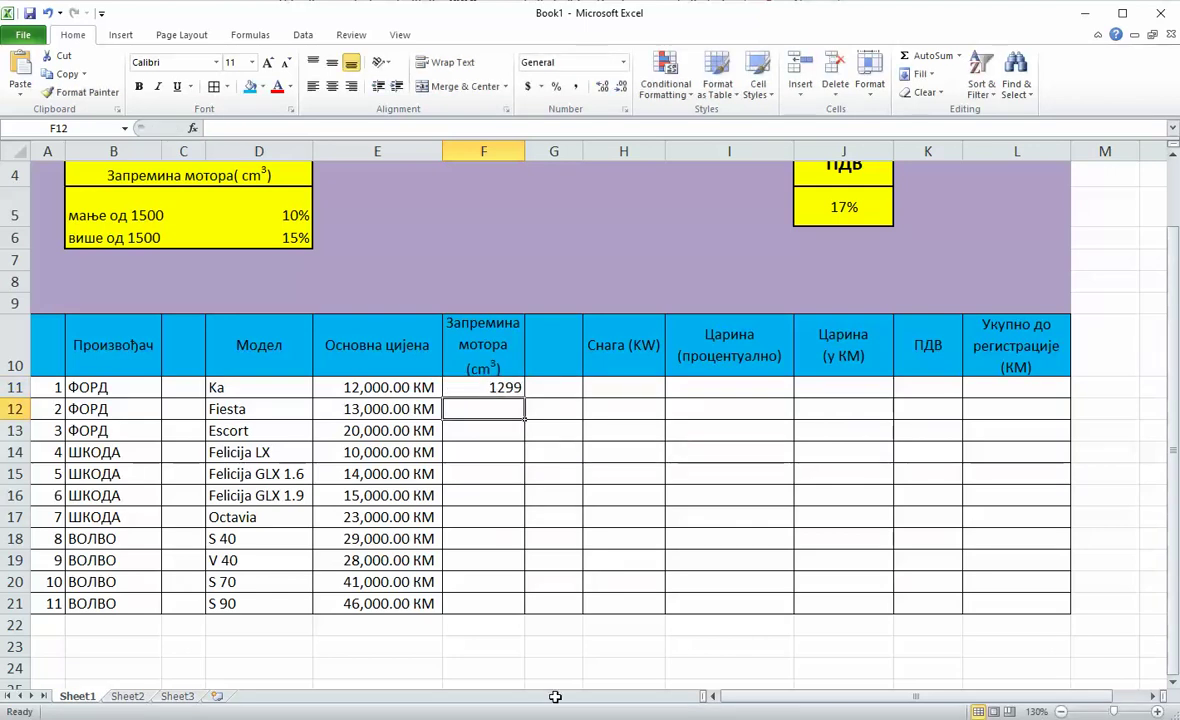
Step: Enter engine displacements of 1242 for the Fiesta and 1750 for the Escort, consulting the Word reference table
{"action": "key", "text": "alt+Tab"}
{"action": "key", "text": "alt+Tab"}
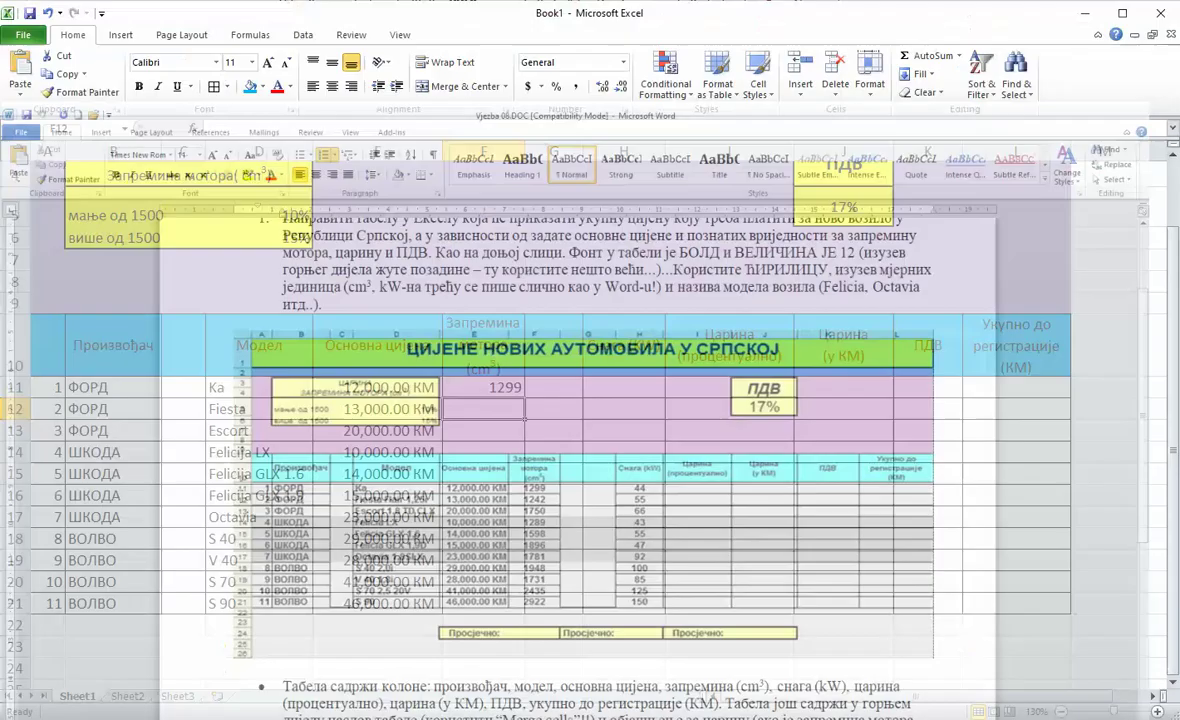
{"action": "type", "text": "1242"}
{"action": "key", "text": "Return"}
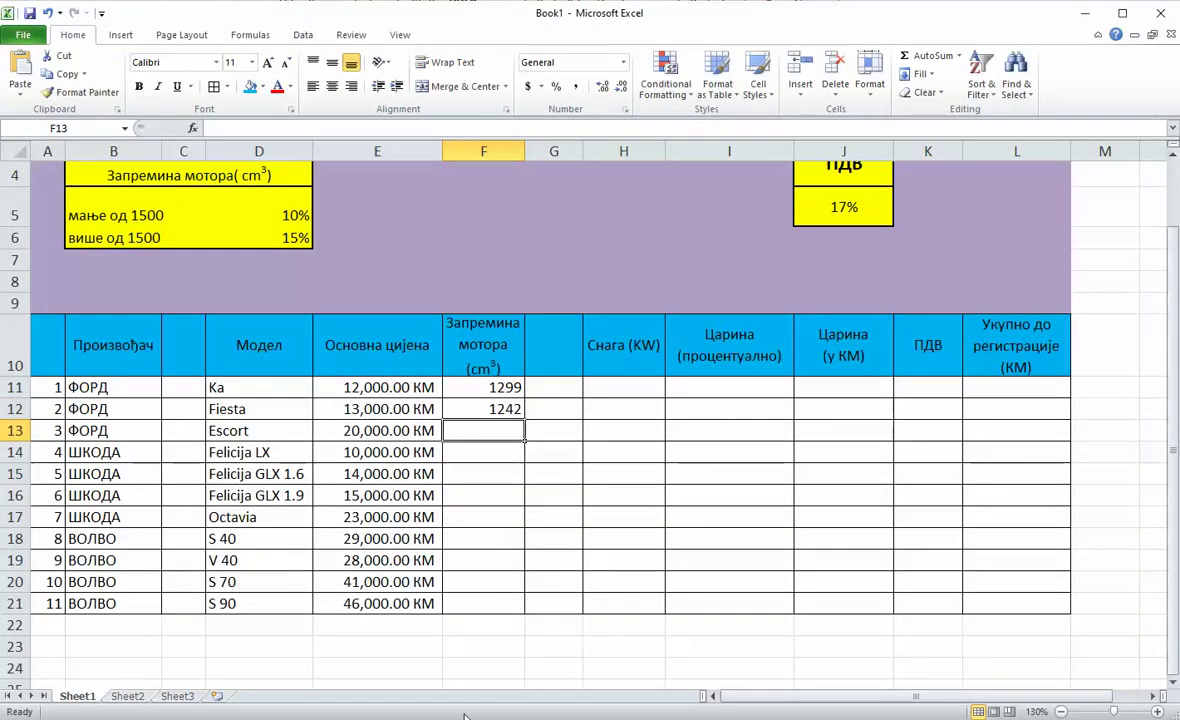
{"action": "key", "text": "alt+Tab"}
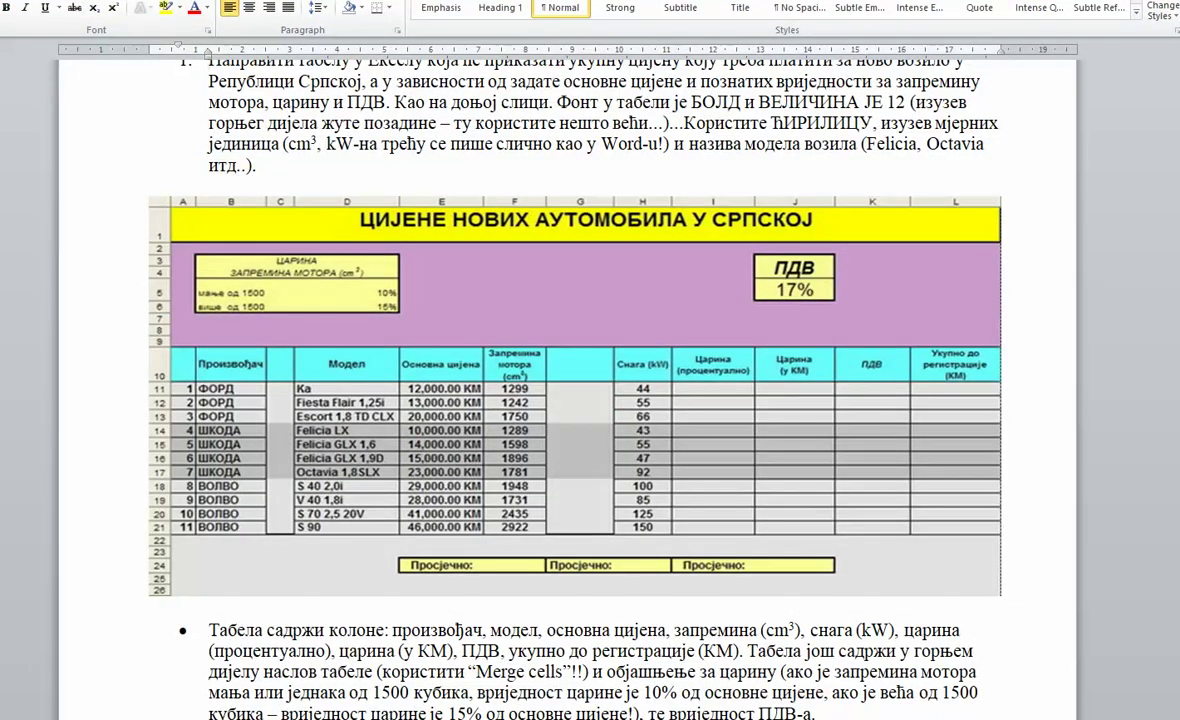
{"action": "key", "text": "alt+Tab"}
{"action": "type", "text": "1750"}
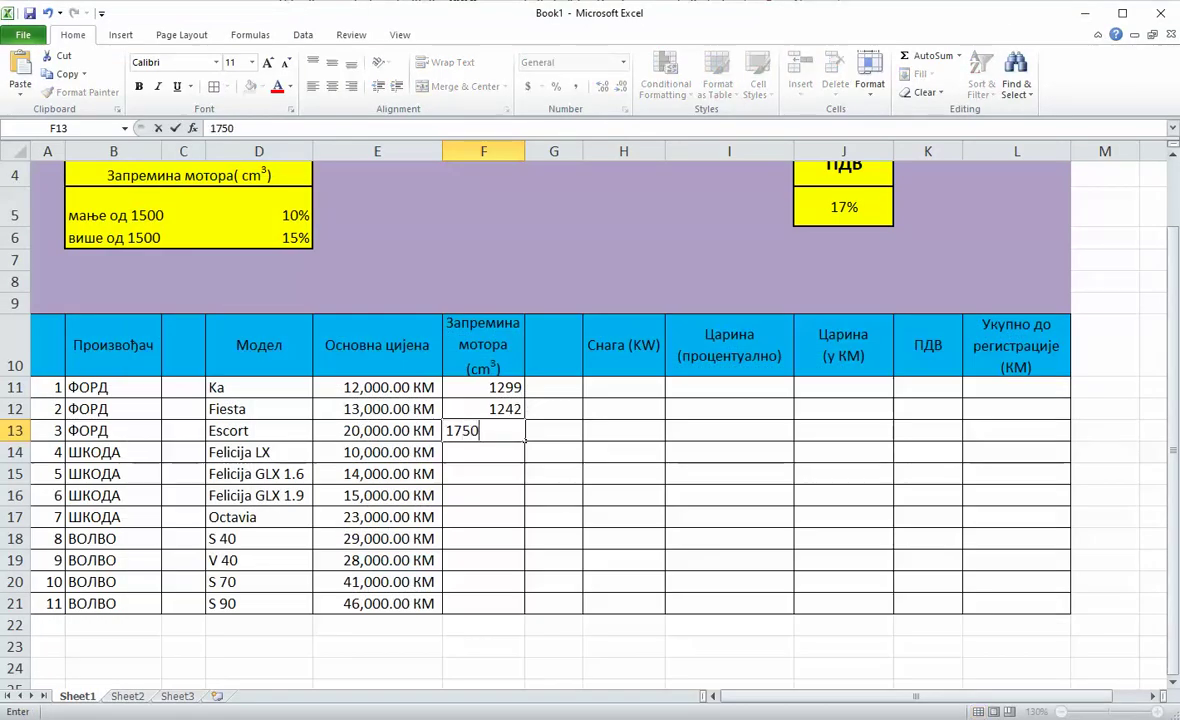
{"action": "key", "text": "Return"}
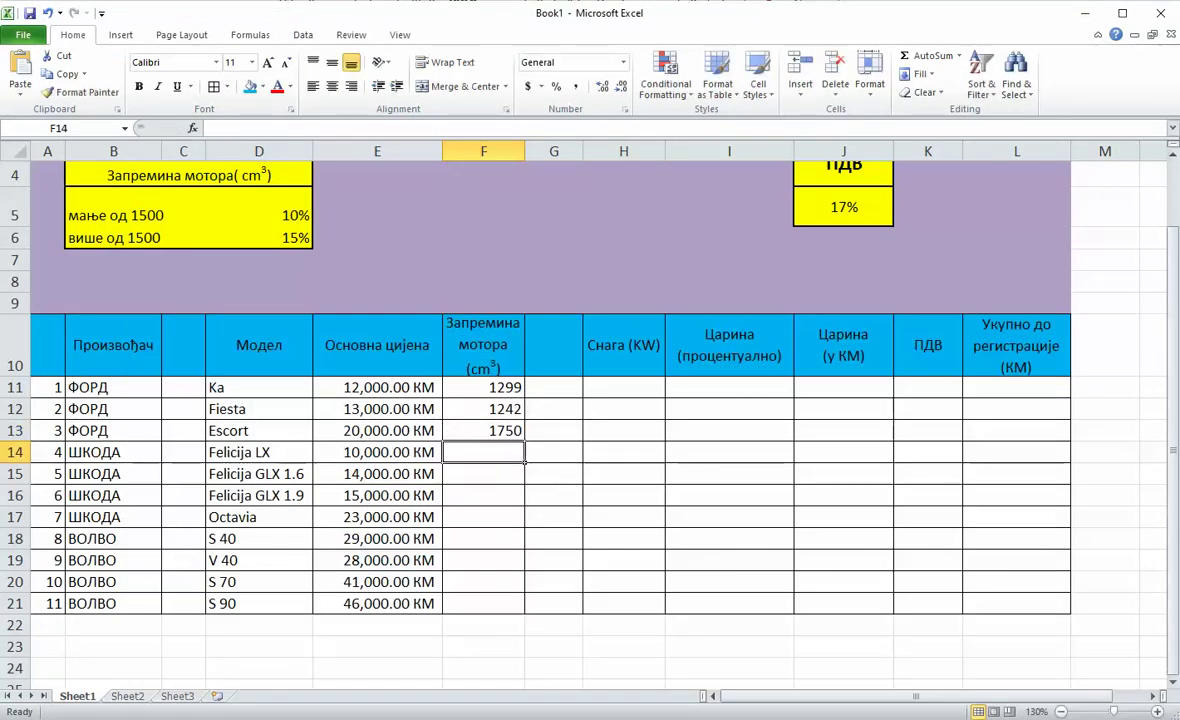
Step: Enter engine displacements of 1289 for the Felicija LX and 1598 for the Felicija GLX 1.6, consulting the Word reference table
{"action": "key", "text": "alt+Tab"}
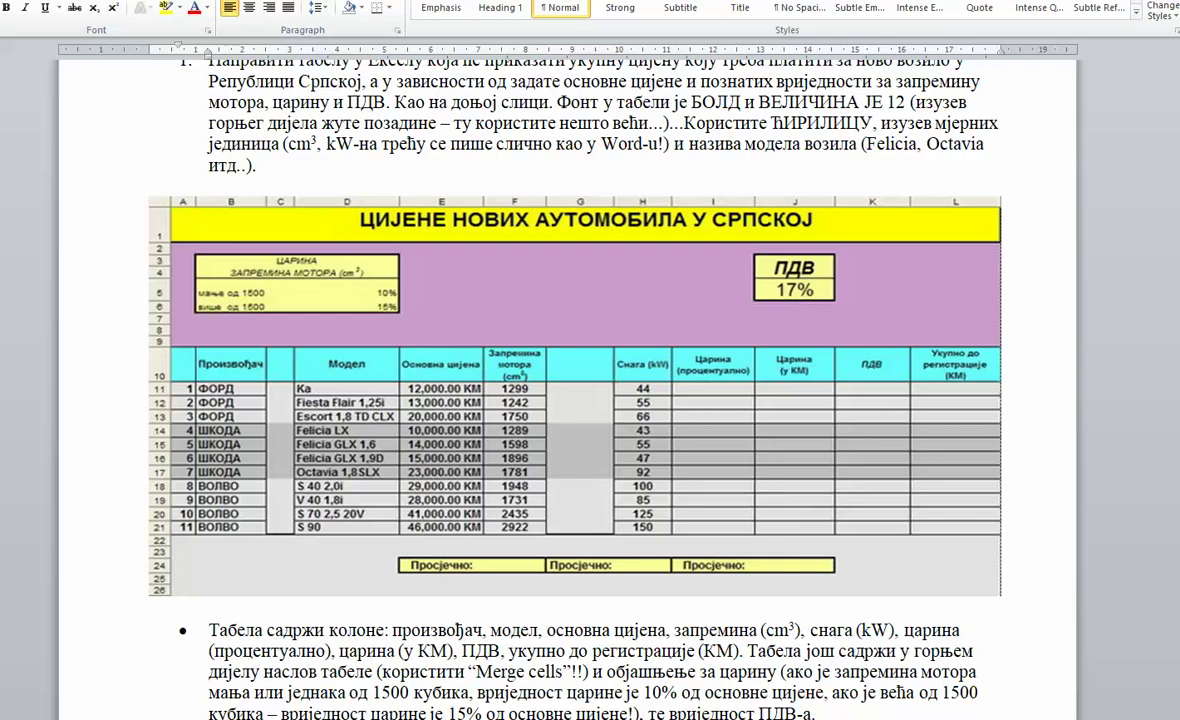
{"action": "key", "text": "alt+Tab"}
{"action": "type", "text": "1289"}
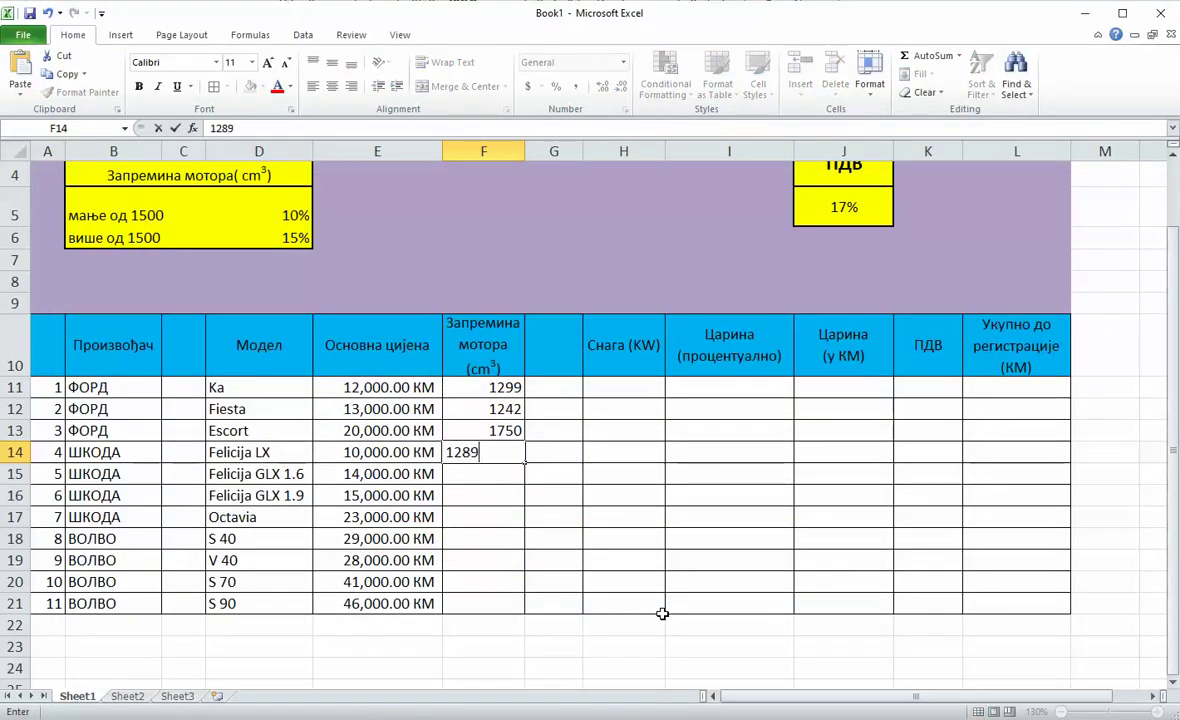
{"action": "key", "text": "Return"}
{"action": "key", "text": "alt+Tab"}
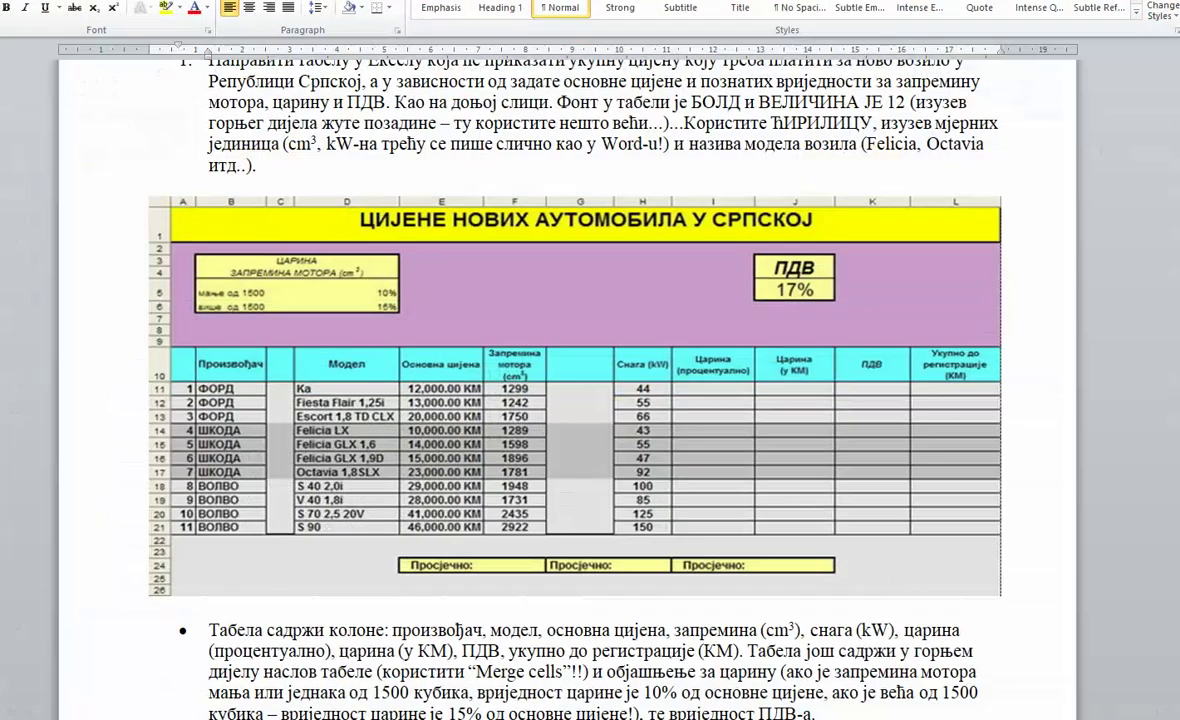
{"action": "key", "text": "alt+Tab"}
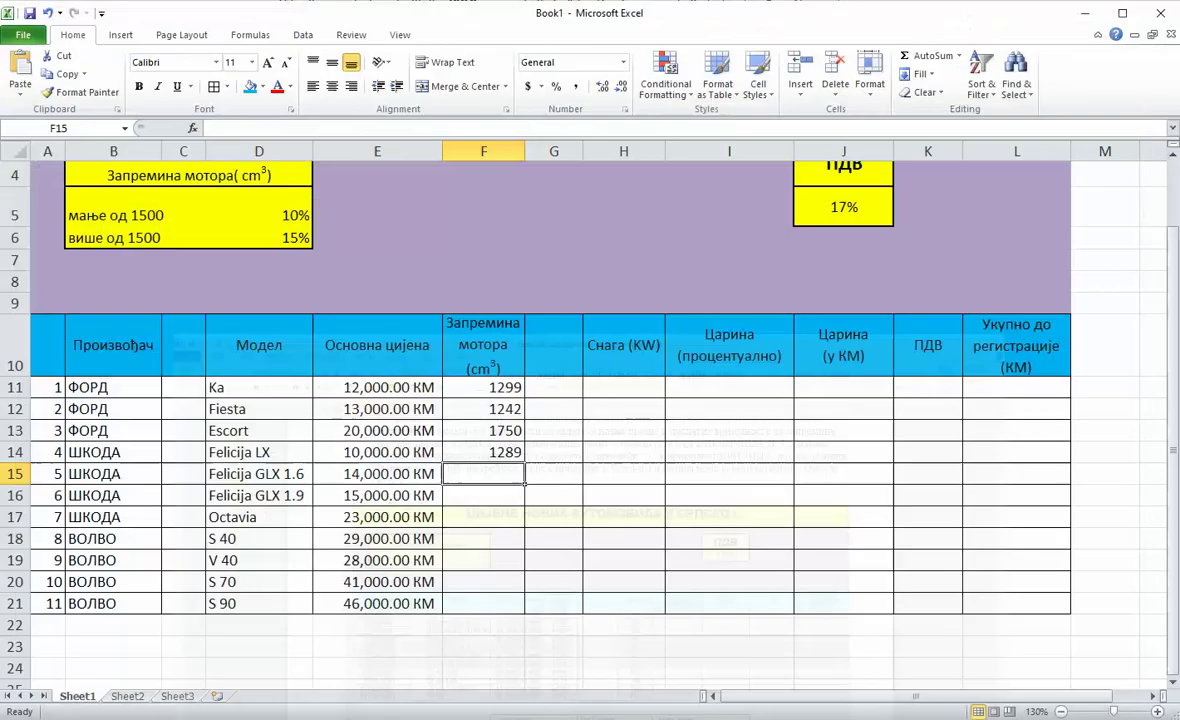
{"action": "type", "text": "1598"}
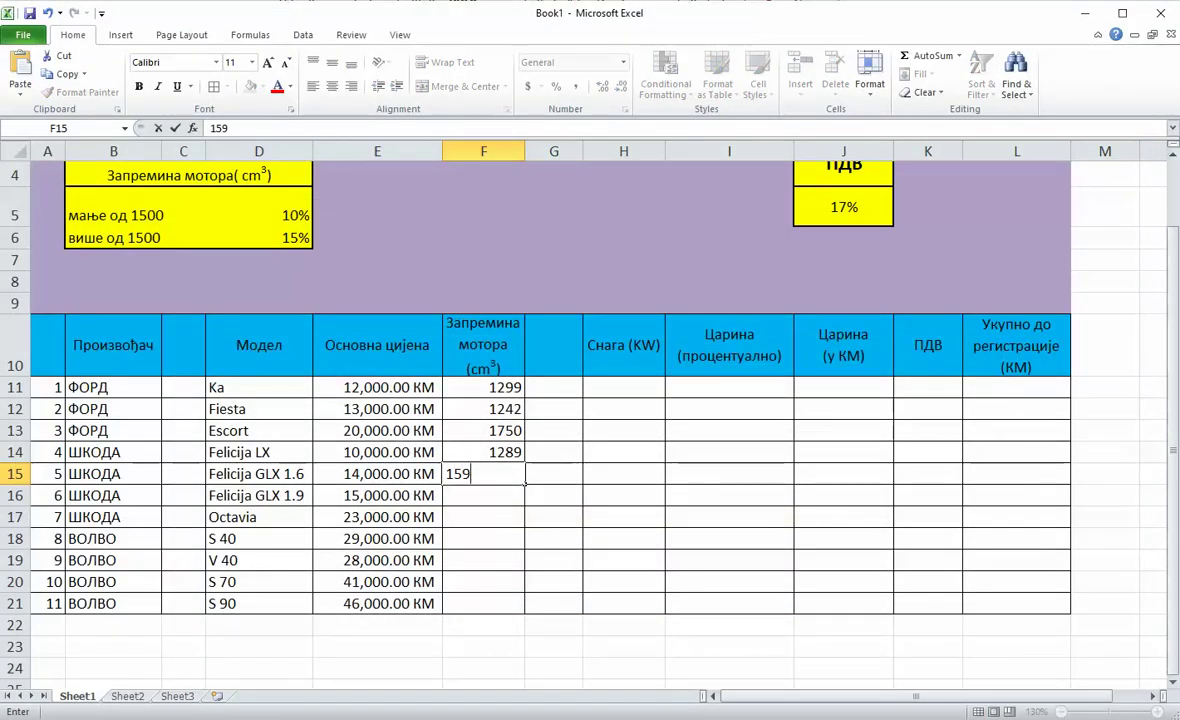
{"action": "key", "text": "Return"}
Step: Enter engine displacements of 1896 for the Felicija GLX 1.9 and 1781 for the Octavia, consulting the Word reference table
{"action": "key", "text": "alt+Tab"}
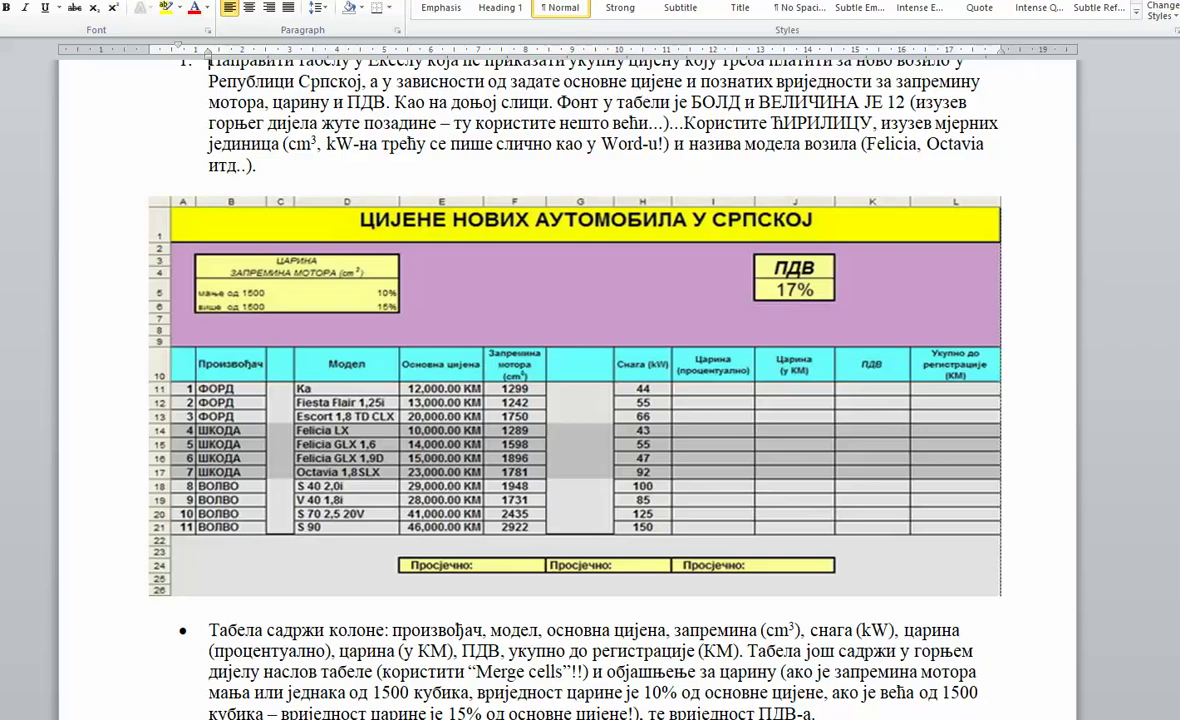
{"action": "key", "text": "alt+Tab"}
{"action": "type", "text": "1"}
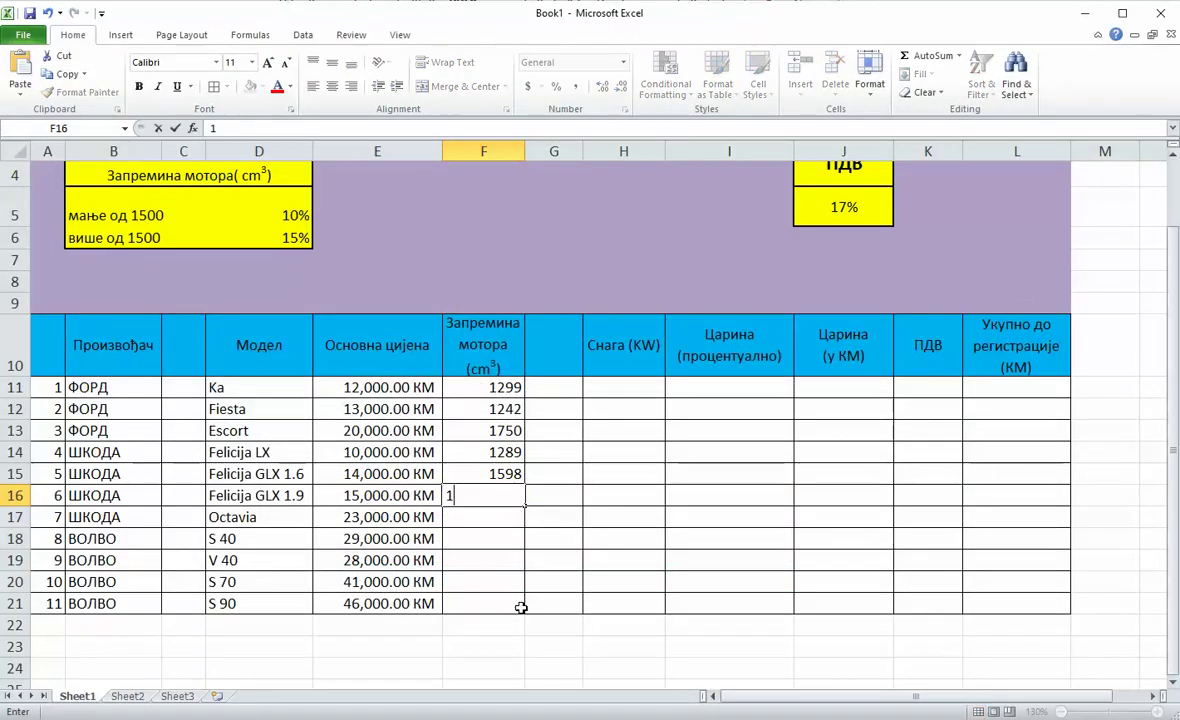
{"action": "type", "text": "896"}
{"action": "key", "text": "Return"}
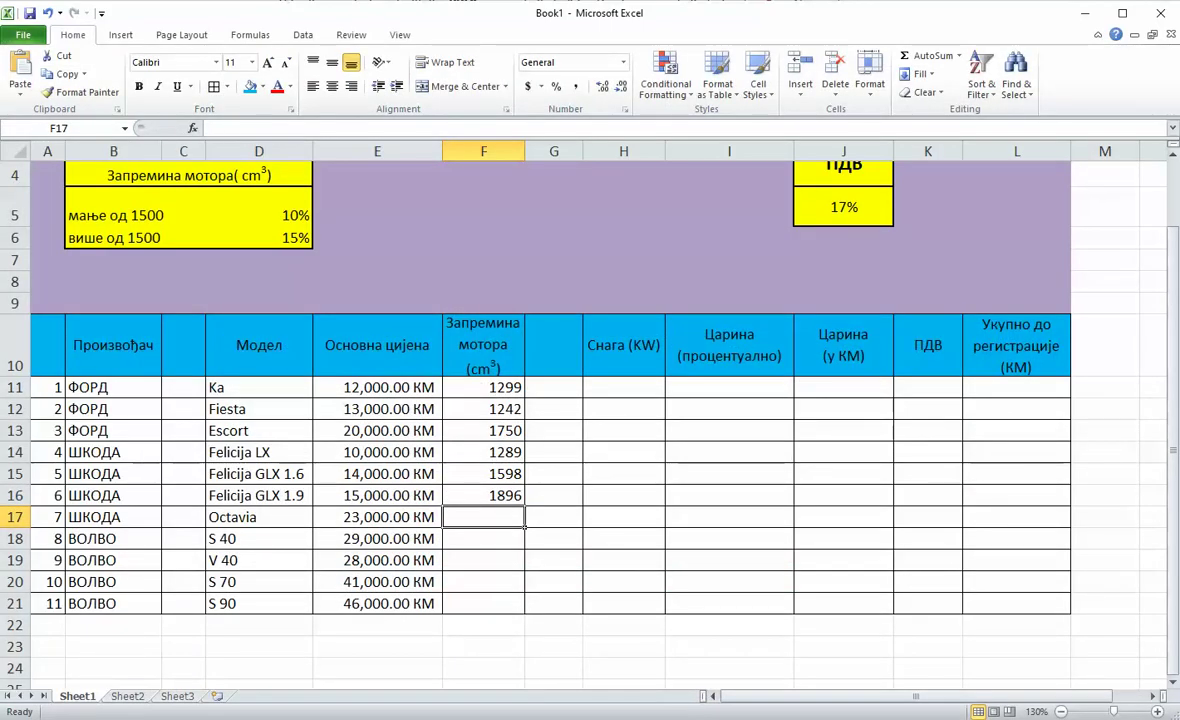
{"action": "key", "text": "alt+Tab"}
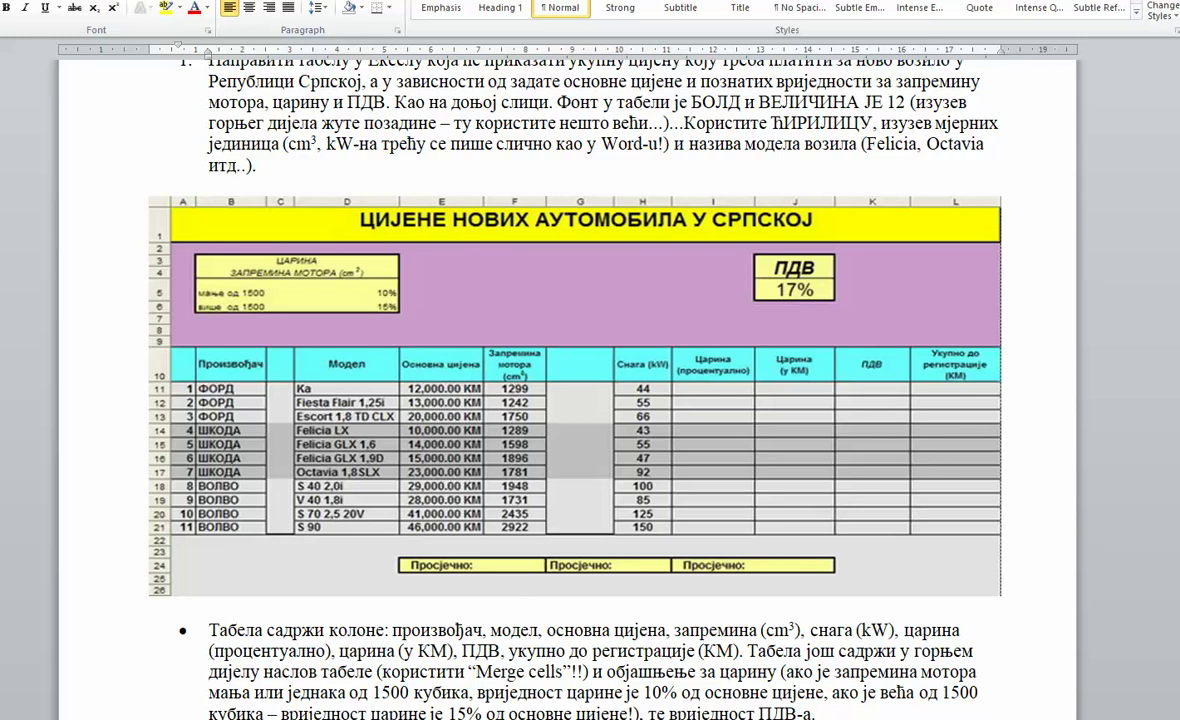
{"action": "key", "text": "alt+Tab"}
{"action": "type", "text": "178"}
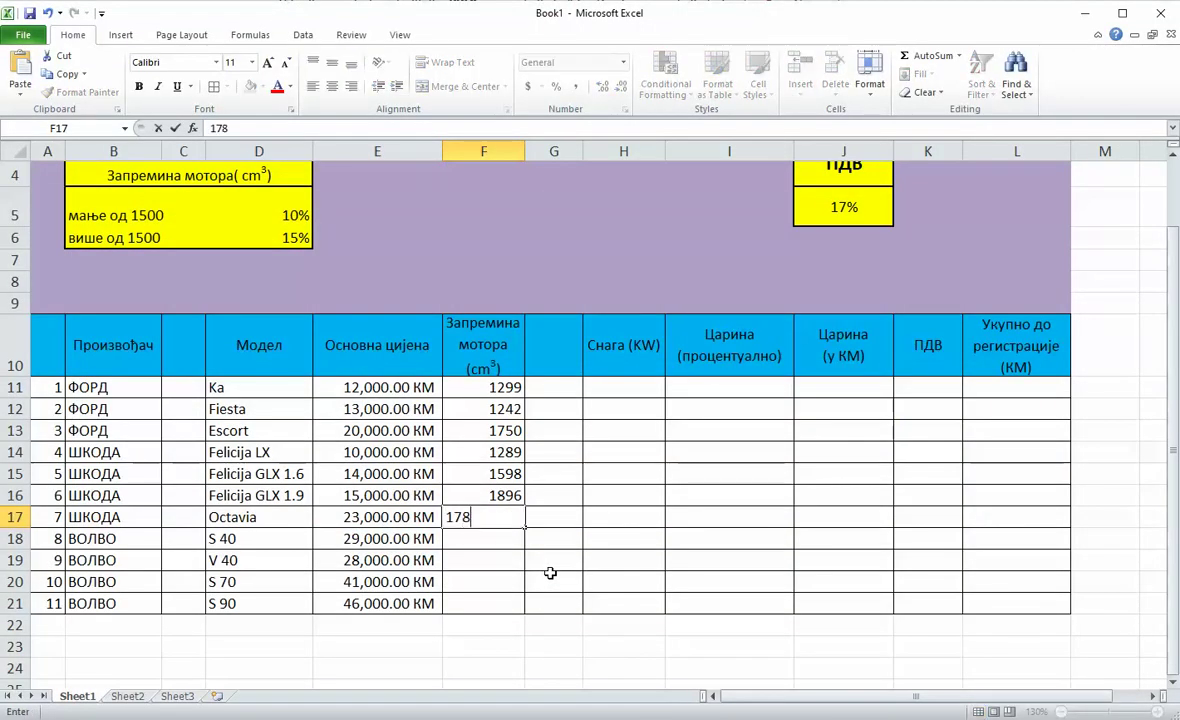
{"action": "type", "text": "1"}
{"action": "key", "text": "Return"}
Step: Look up the S 40's engine displacement in the Word reference table and enter 1948 in cell F18
{"action": "key", "text": "alt+Tab"}
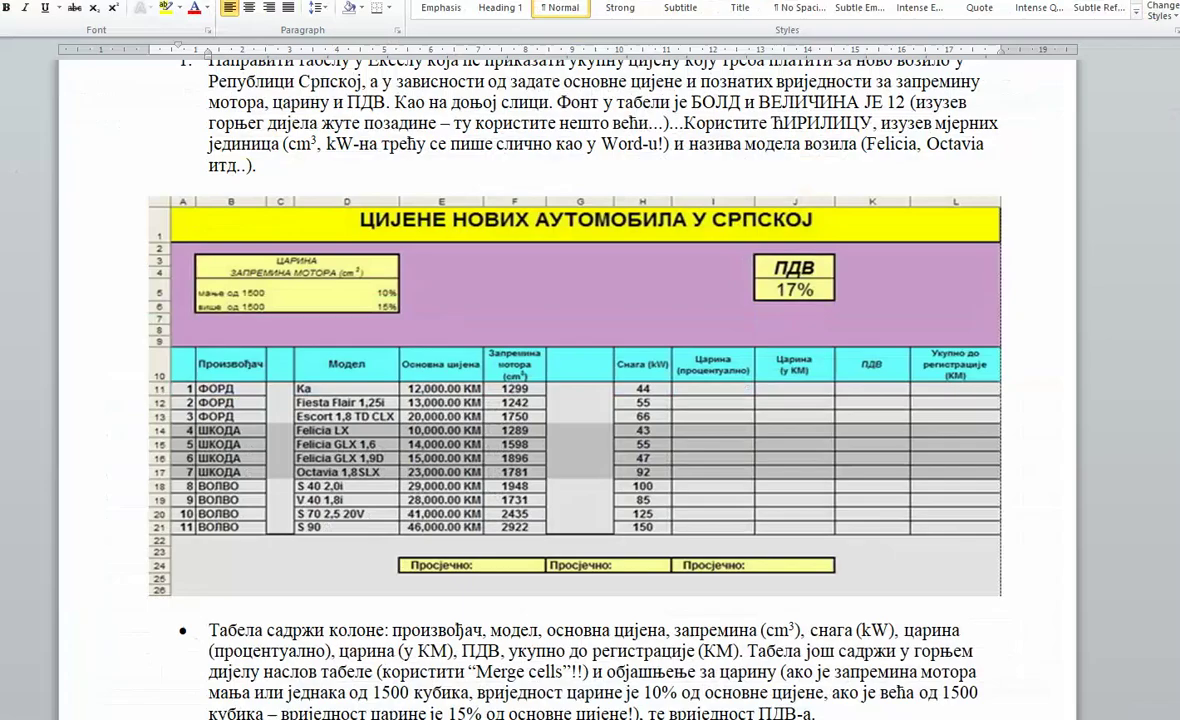
{"action": "key", "text": "alt+Tab"}
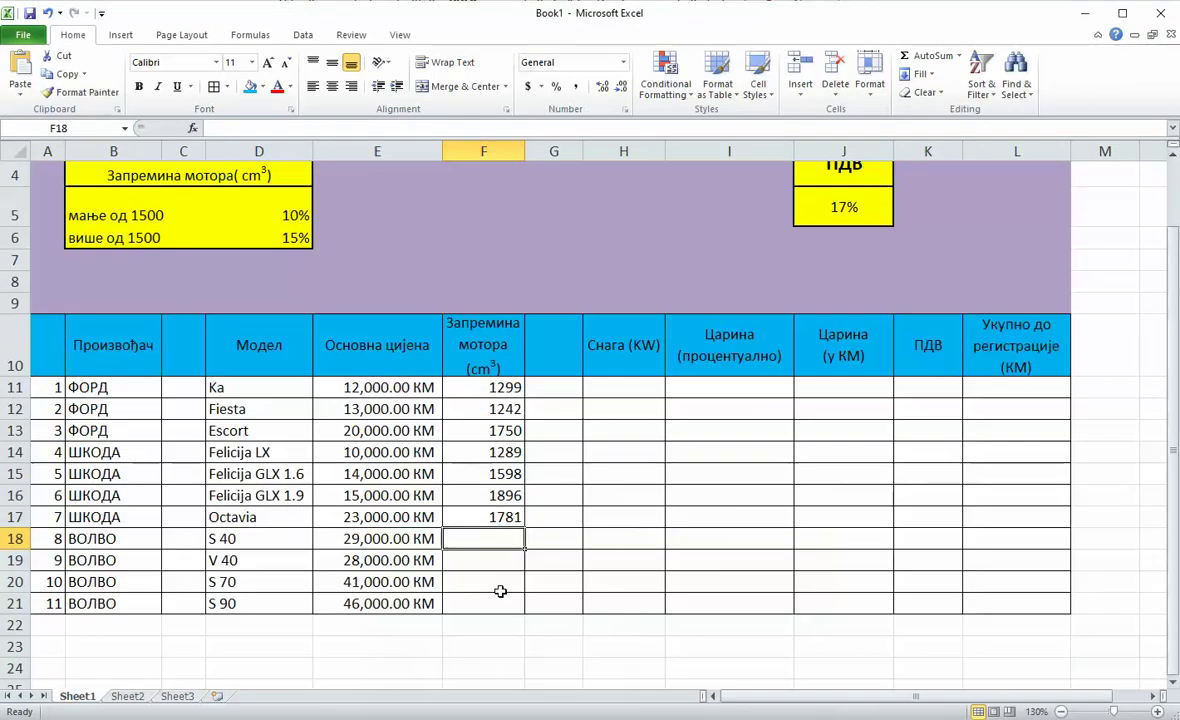
{"action": "type", "text": "1948"}
{"action": "key", "text": "Return"}
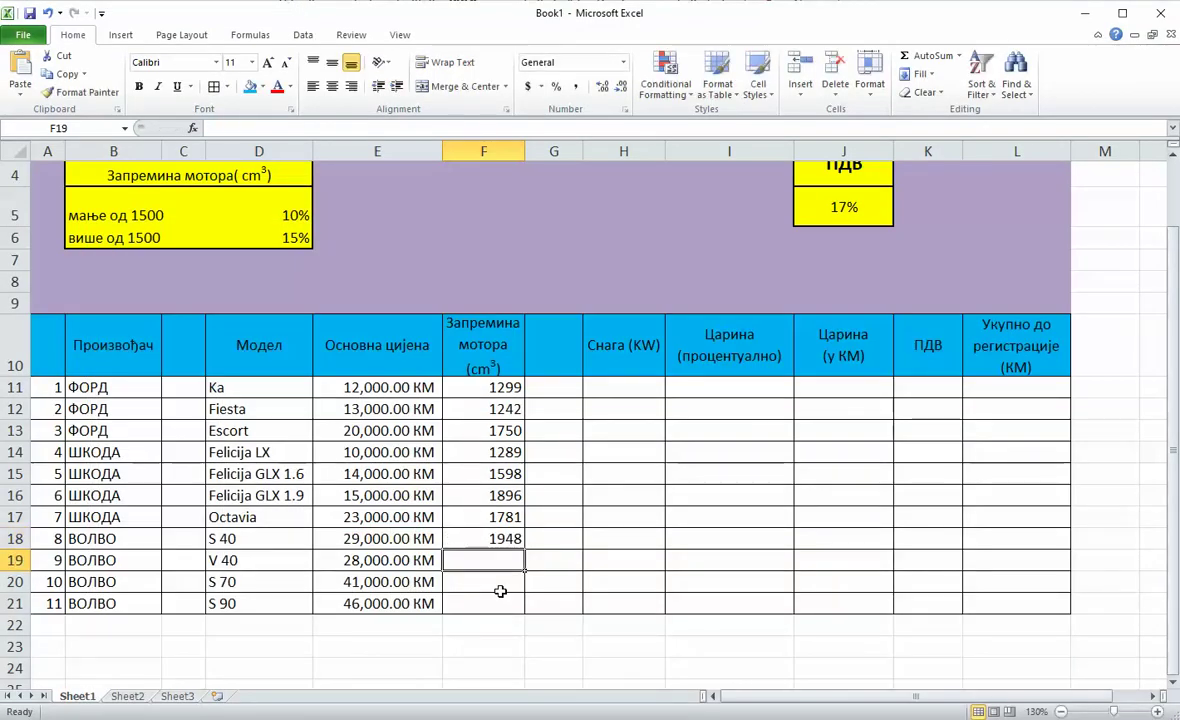
Step: Look up the V 40's engine displacement in the Word reference table and enter it in cell F19 as 1731
{"action": "key", "text": "alt+Tab"}
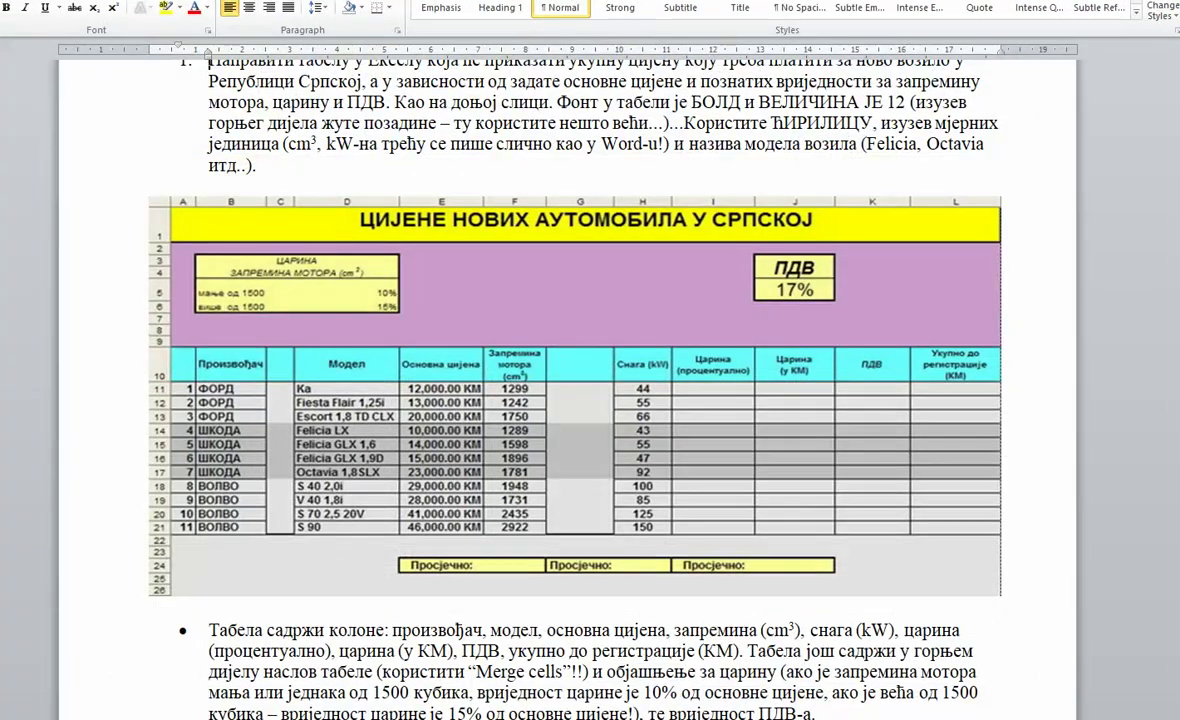
{"action": "key", "text": "alt+Tab"}
{"action": "type", "text": "1"}
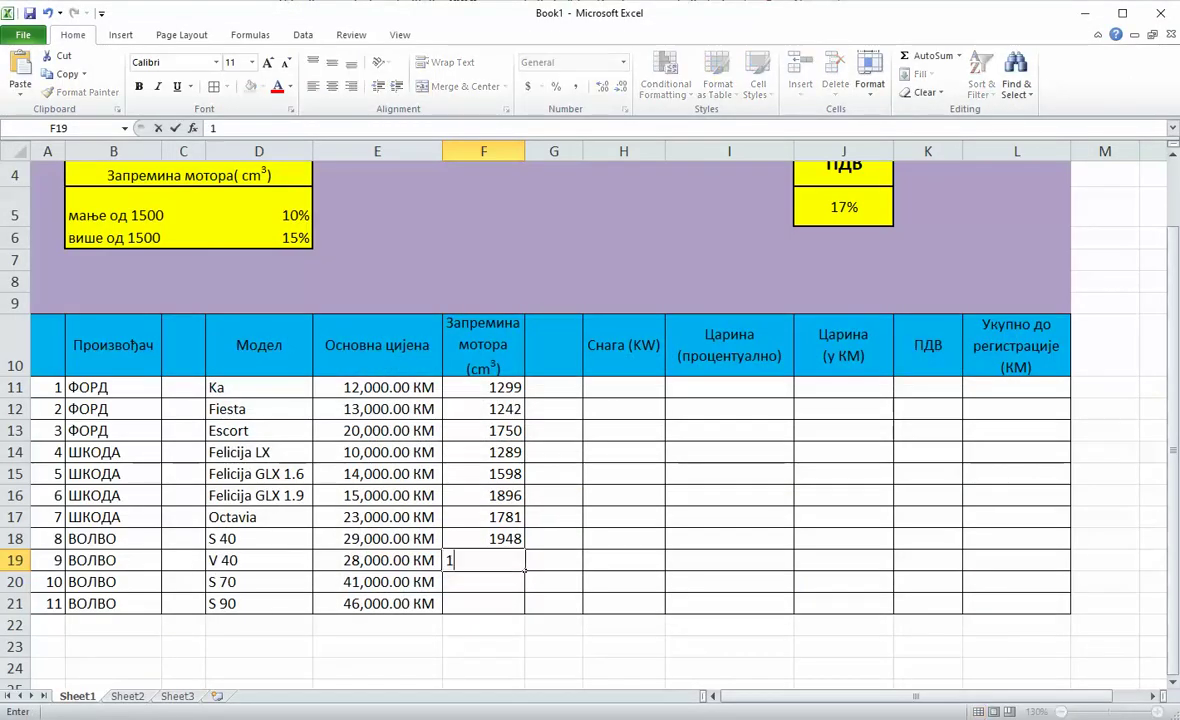
{"action": "type", "text": "7313"}
{"action": "key", "text": "Return"}
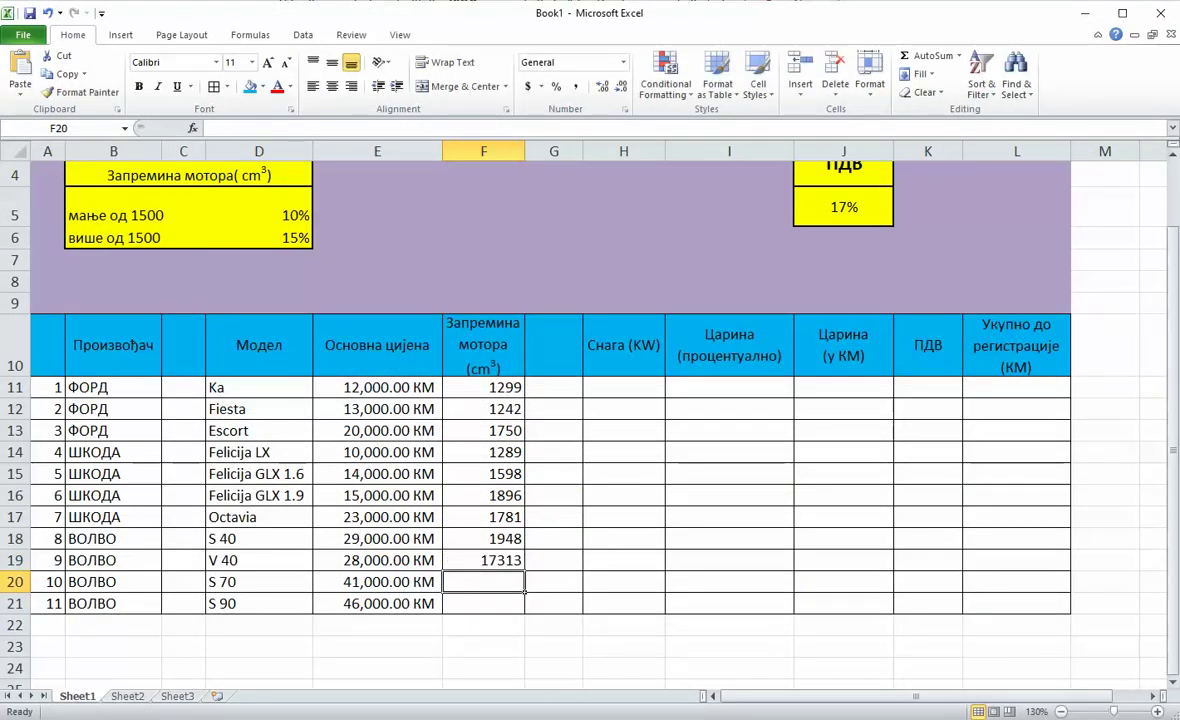
{"action": "left_click", "coordinate": [510, 562]}
{"action": "double_click", "coordinate": [522, 561]}
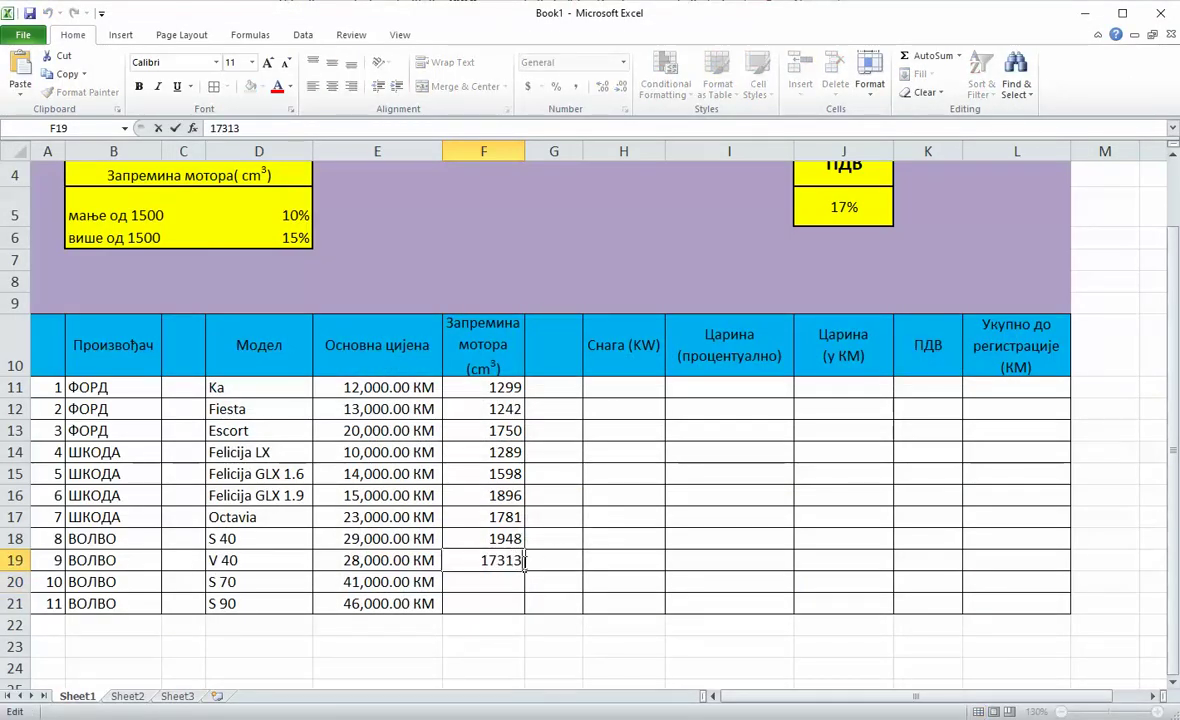
{"action": "key", "text": "BackSpace"}
{"action": "key", "text": "Return"}
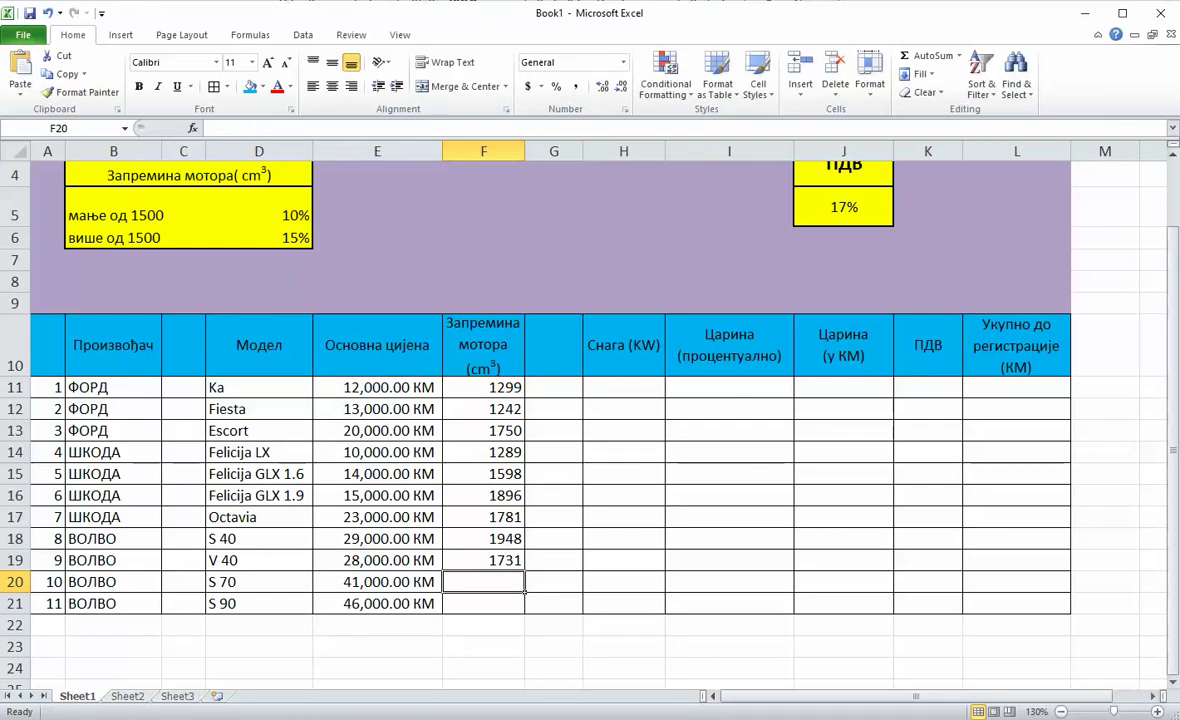
Step: Enter engine displacements of 2435 for the S 70 and 2922 for the S 90, consulting the Word reference table
{"action": "key", "text": "alt+Tab"}
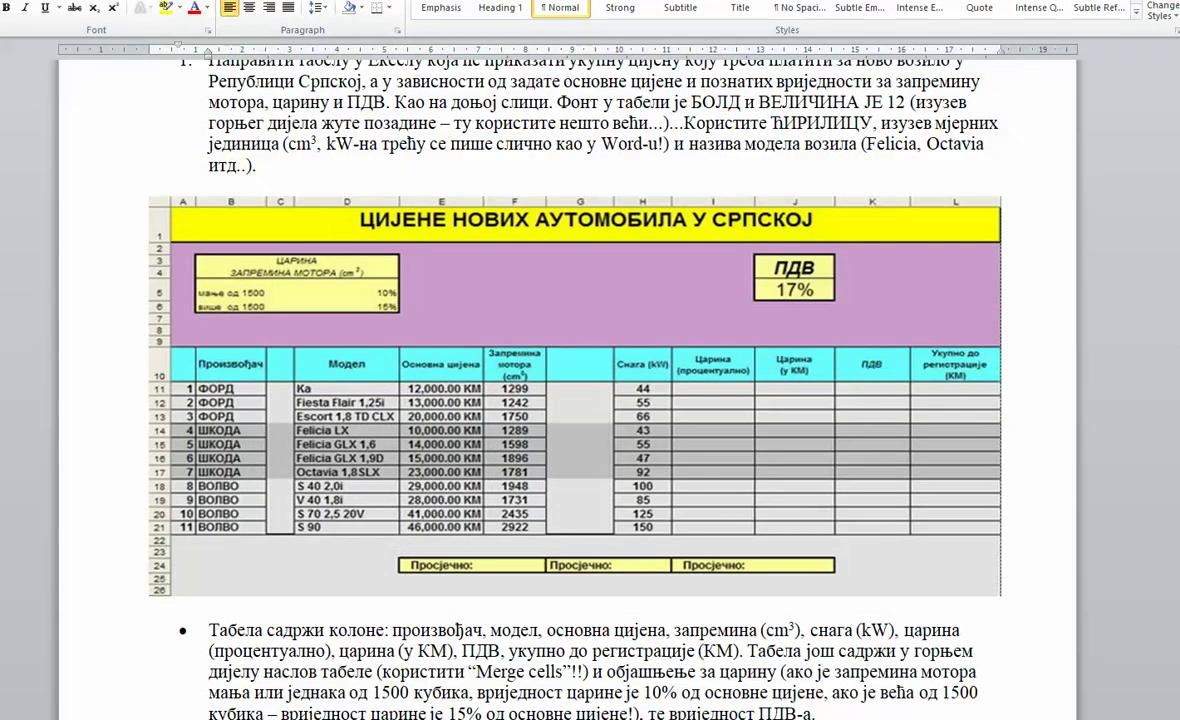
{"action": "key", "text": "alt+Tab"}
{"action": "type", "text": "24"}
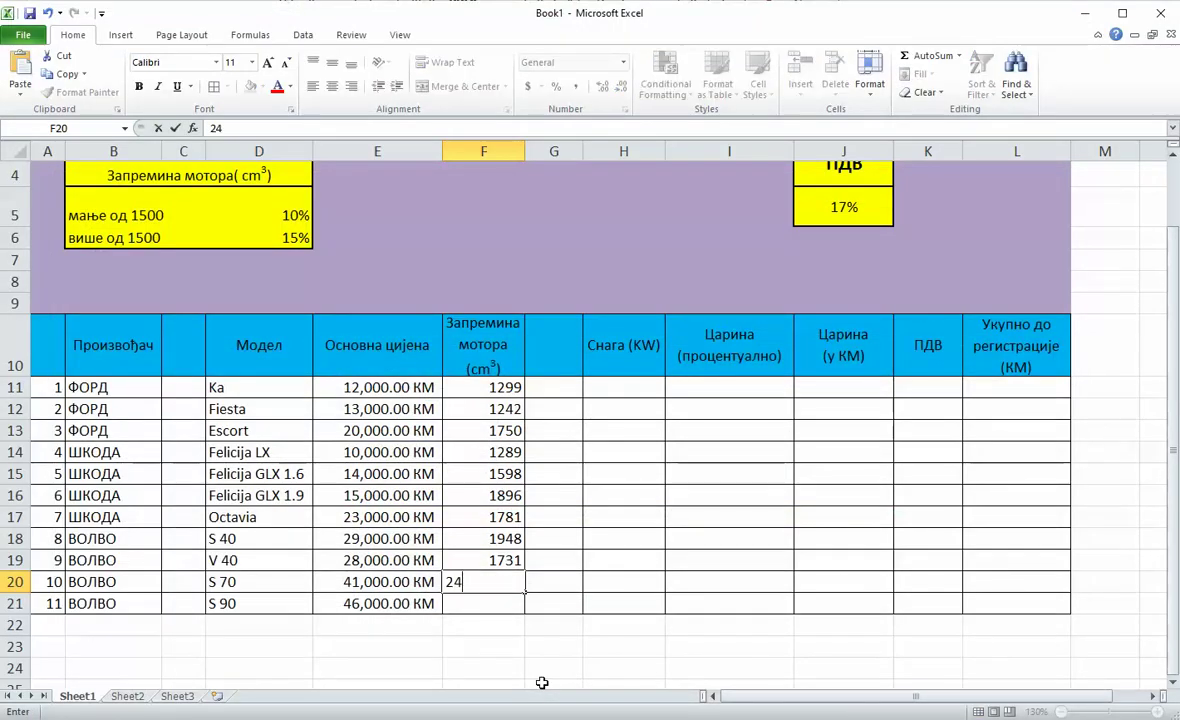
{"action": "type", "text": "35"}
{"action": "key", "text": "Return"}
{"action": "key", "text": "alt+Tab"}
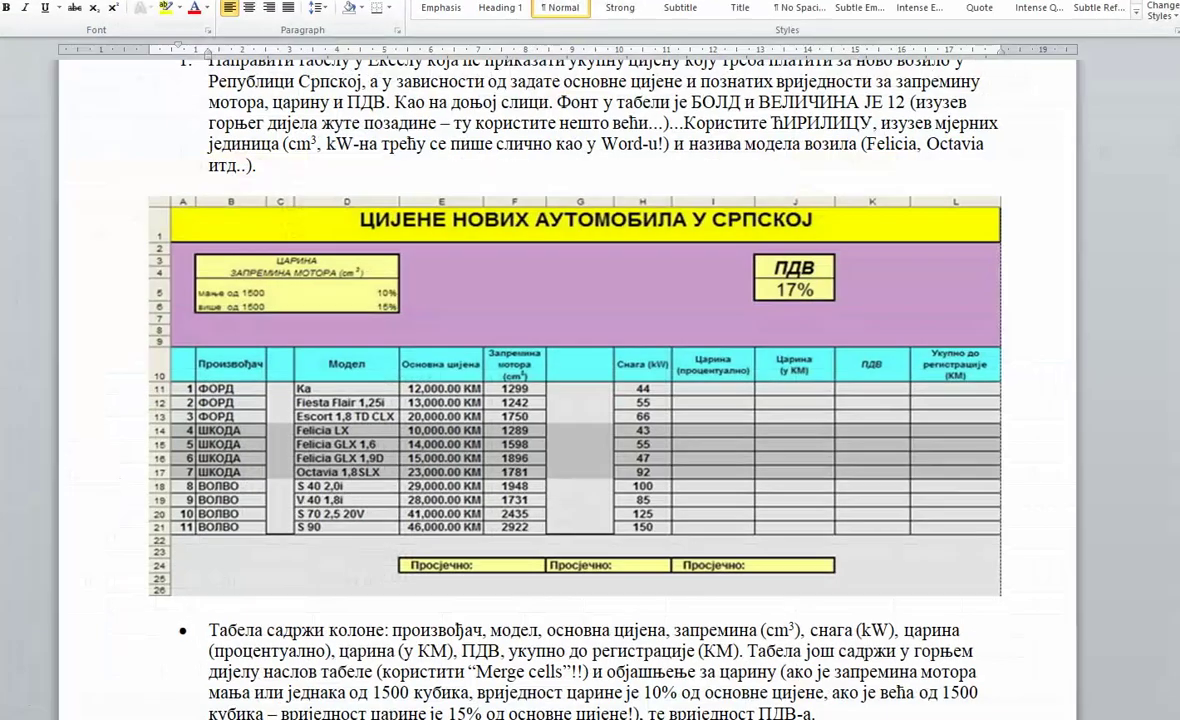
{"action": "key", "text": "alt+Tab"}
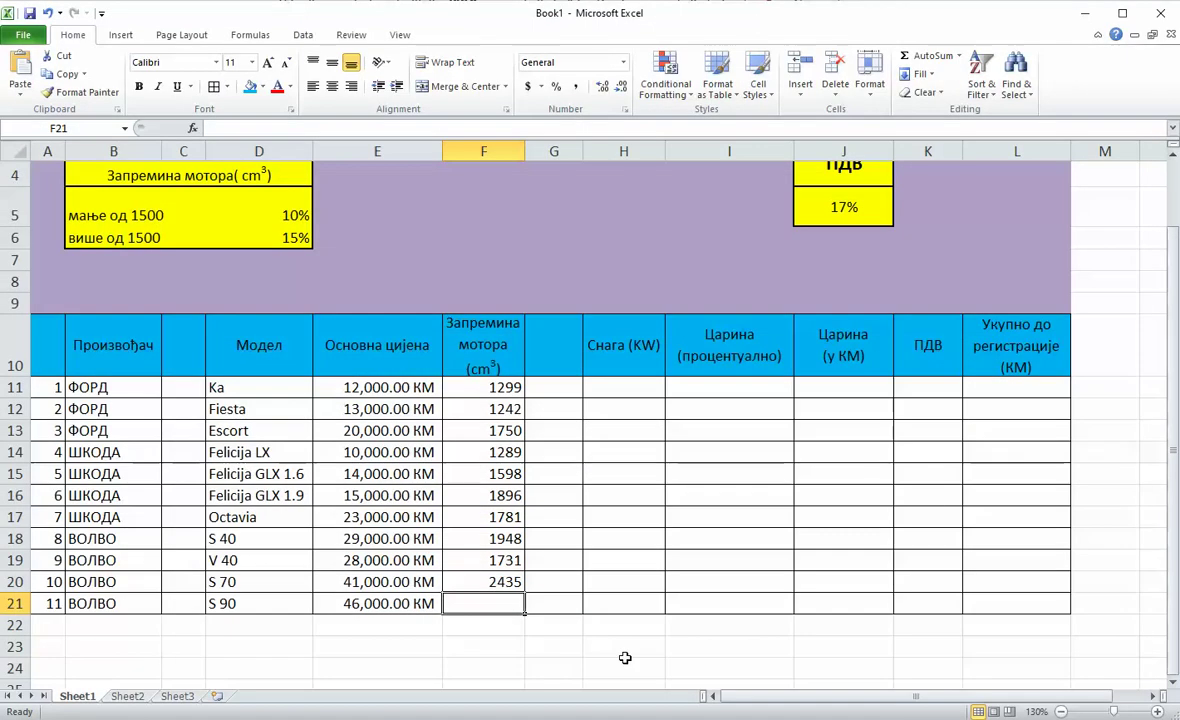
{"action": "type", "text": "2922"}
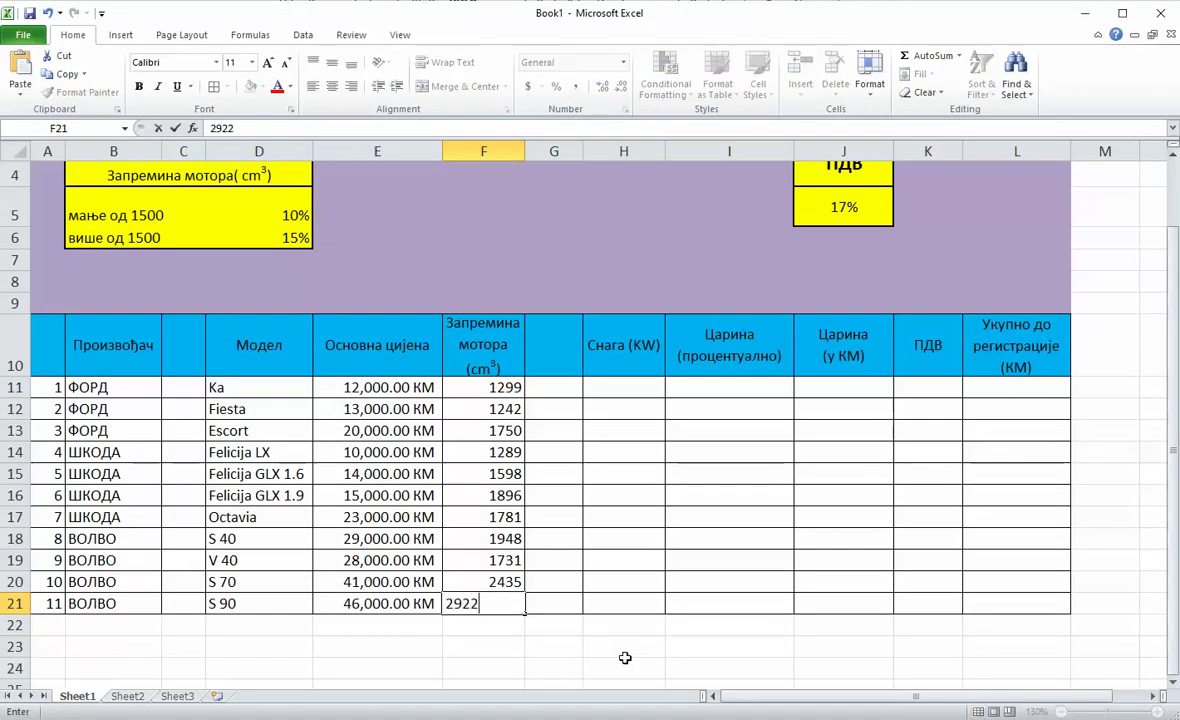
{"action": "key", "text": "Return"}
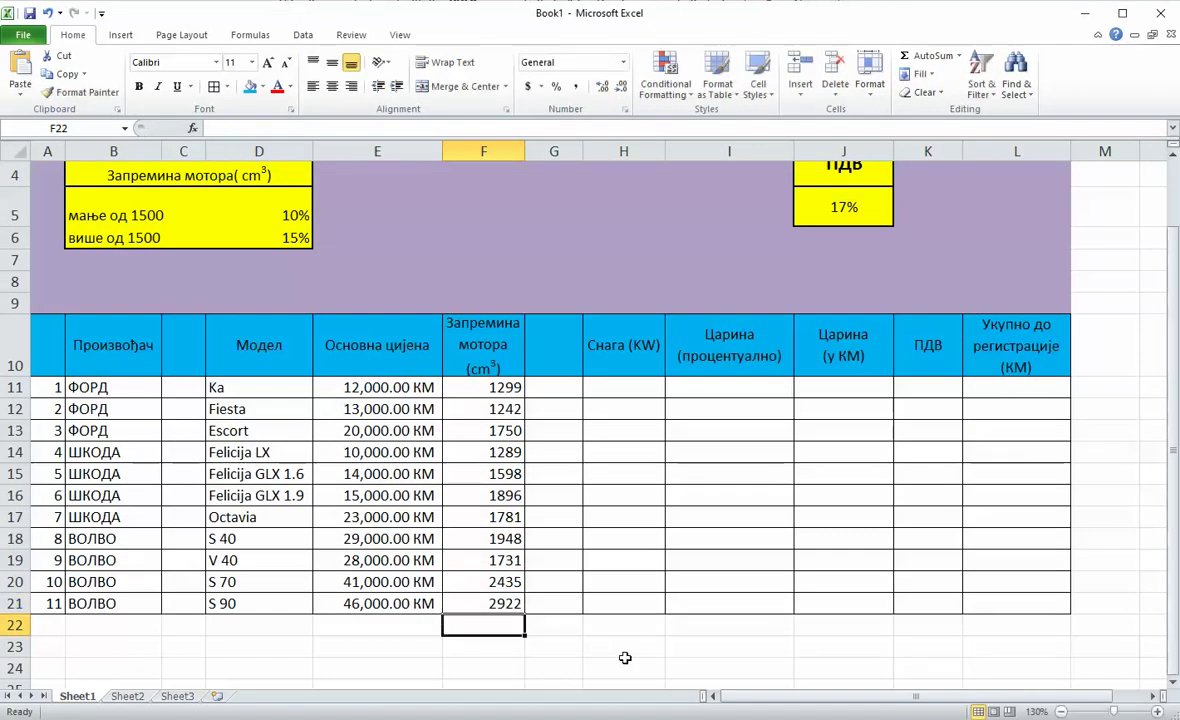
Step: Look up the power ratings in the Word reference table and enter 44 kW for the Ka and 55 kW for the Fiesta
{"action": "key", "text": "alt+Tab"}
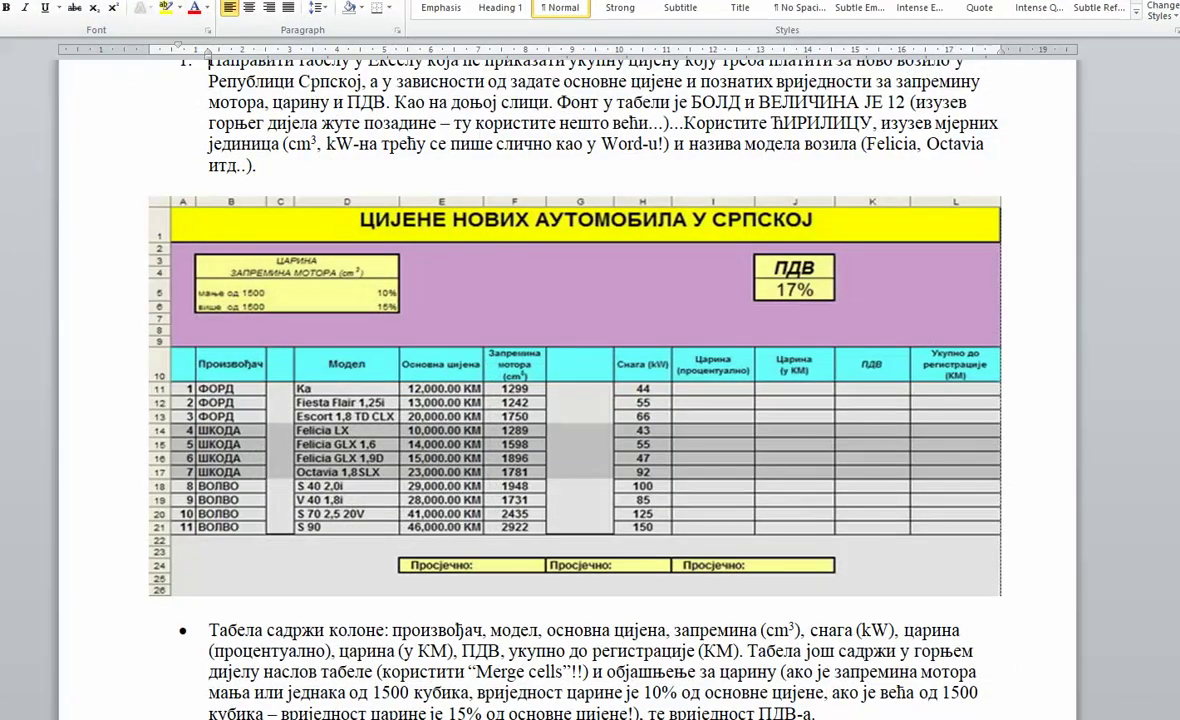
{"action": "key", "text": "alt+Tab"}
{"action": "left_click", "coordinate": [640, 387]}
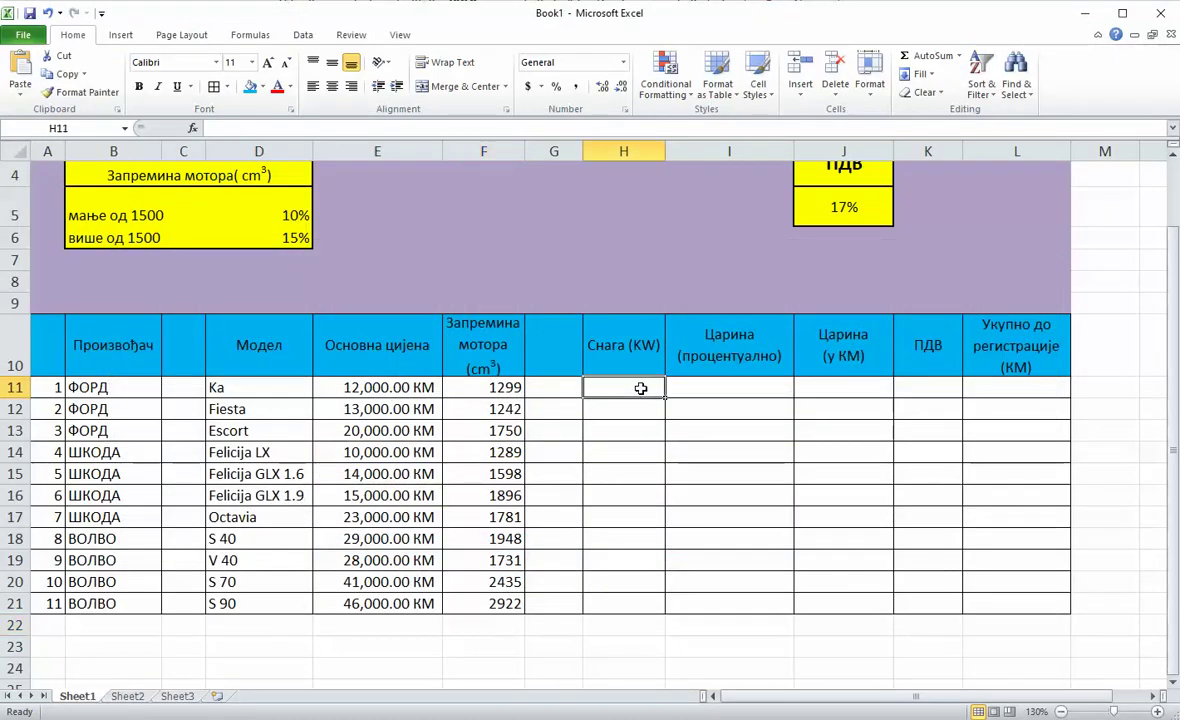
{"action": "type", "text": "44"}
{"action": "key", "text": "Return"}
{"action": "type", "text": "55"}
{"action": "key", "text": "Return"}
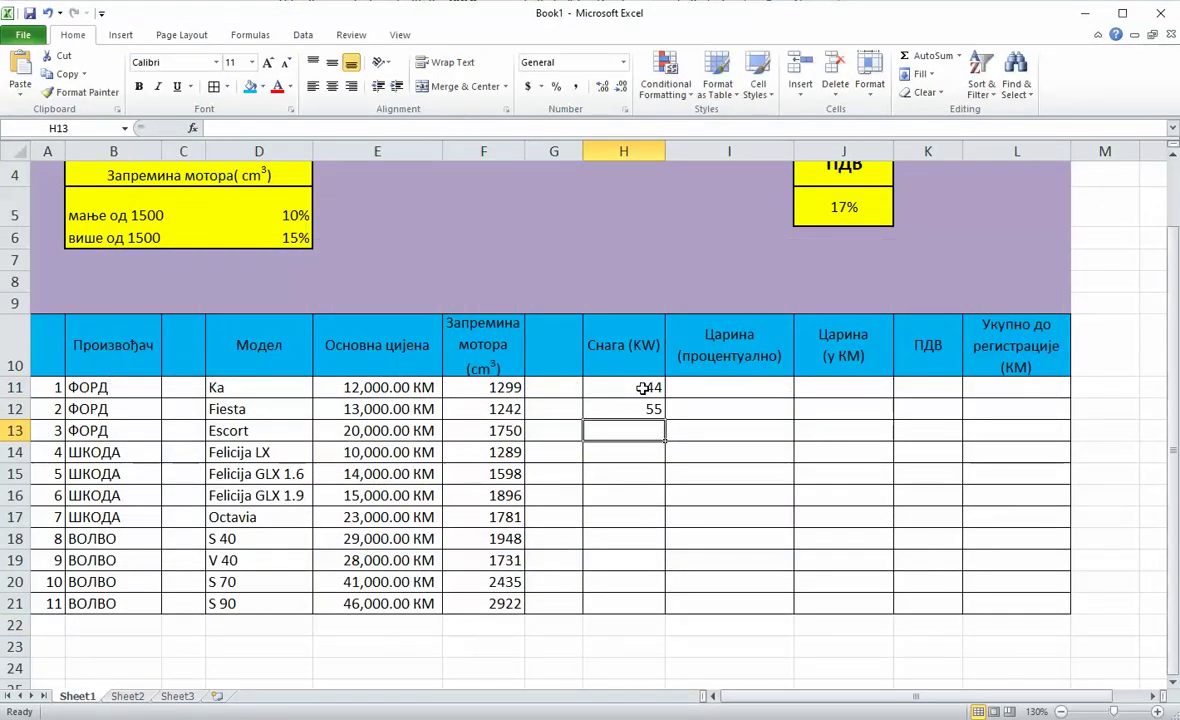
Step: Enter power ratings of 66 kW for the Escort and 43 kW for the Felicija LX, consulting the Word reference table
{"action": "key", "text": "alt+Tab"}
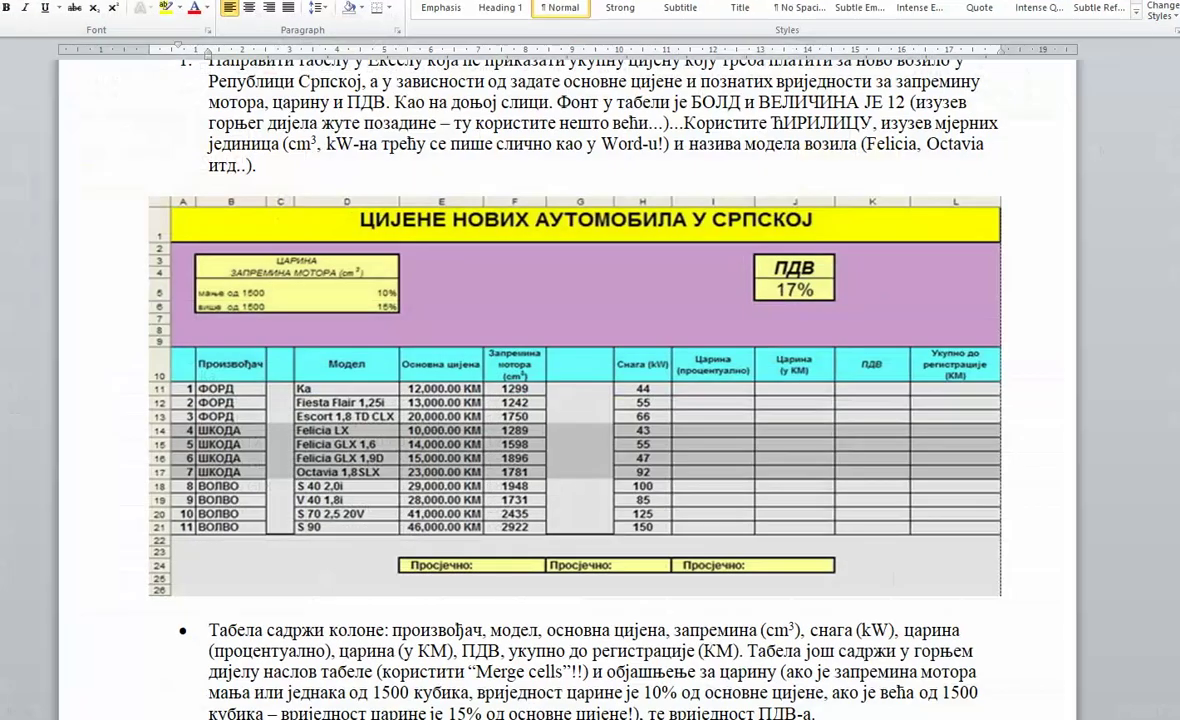
{"action": "key", "text": "alt+Tab"}
{"action": "type", "text": "66"}
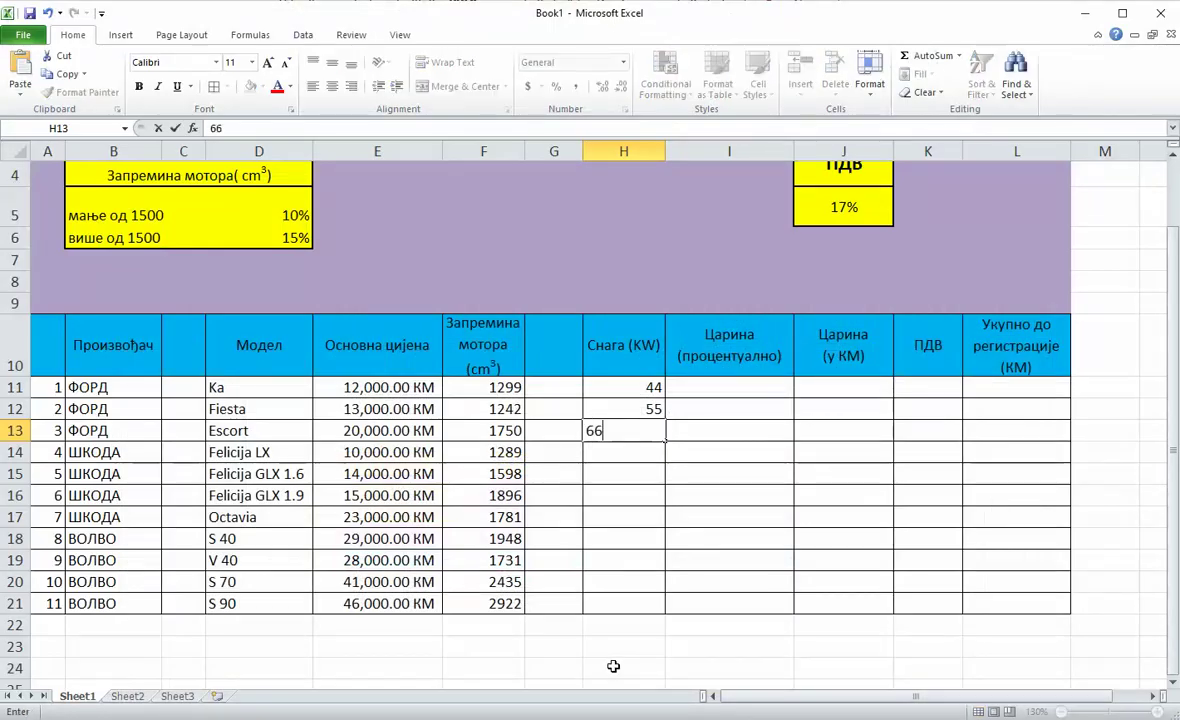
{"action": "key", "text": "Return"}
{"action": "type", "text": "43"}
{"action": "key", "text": "Return"}
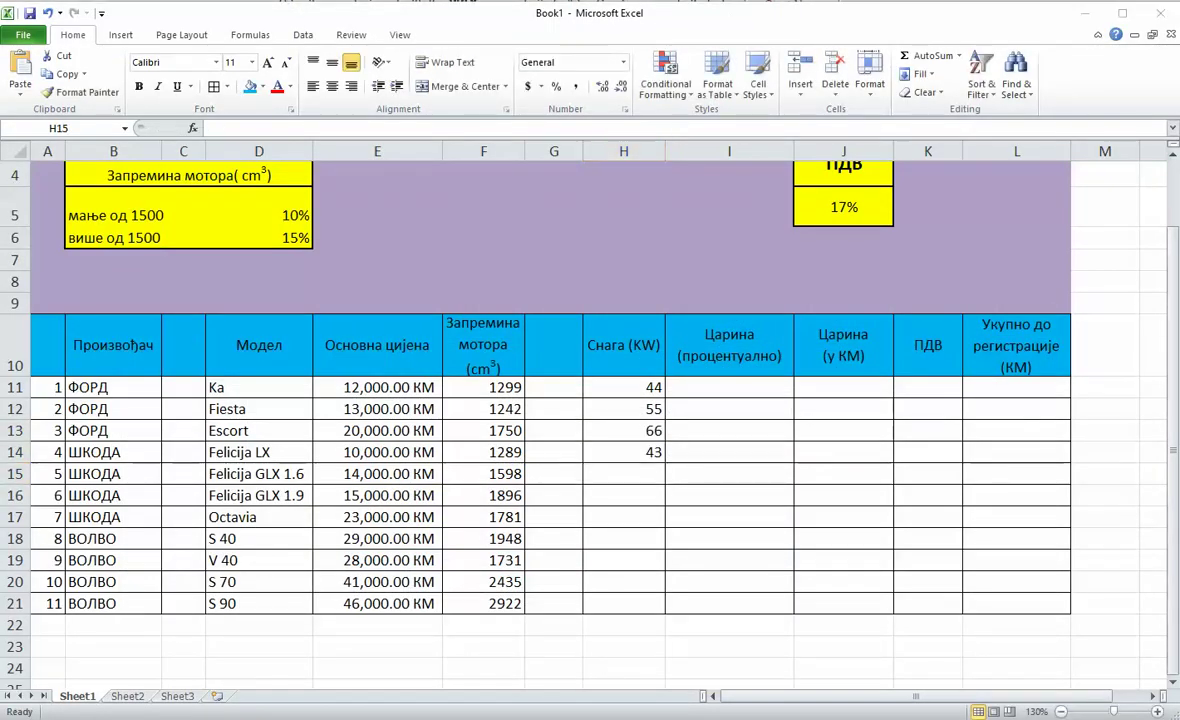
Step: Enter power ratings of 55 kW for the Felicija GLX 1.6 and 47 kW for the GLX 1.9, consulting the Word reference table
{"action": "key", "text": "alt+Tab"}
{"action": "key", "text": "alt+Tab"}
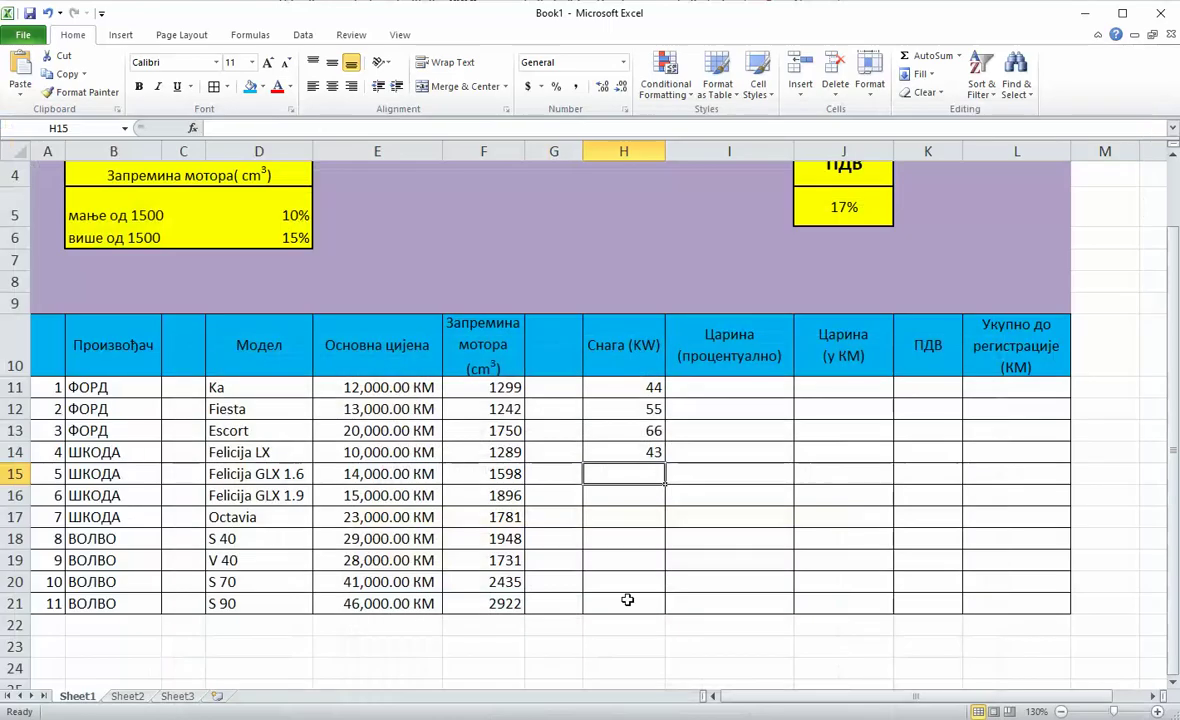
{"action": "type", "text": "55"}
{"action": "key", "text": "Return"}
{"action": "type", "text": "47"}
{"action": "key", "text": "Return"}
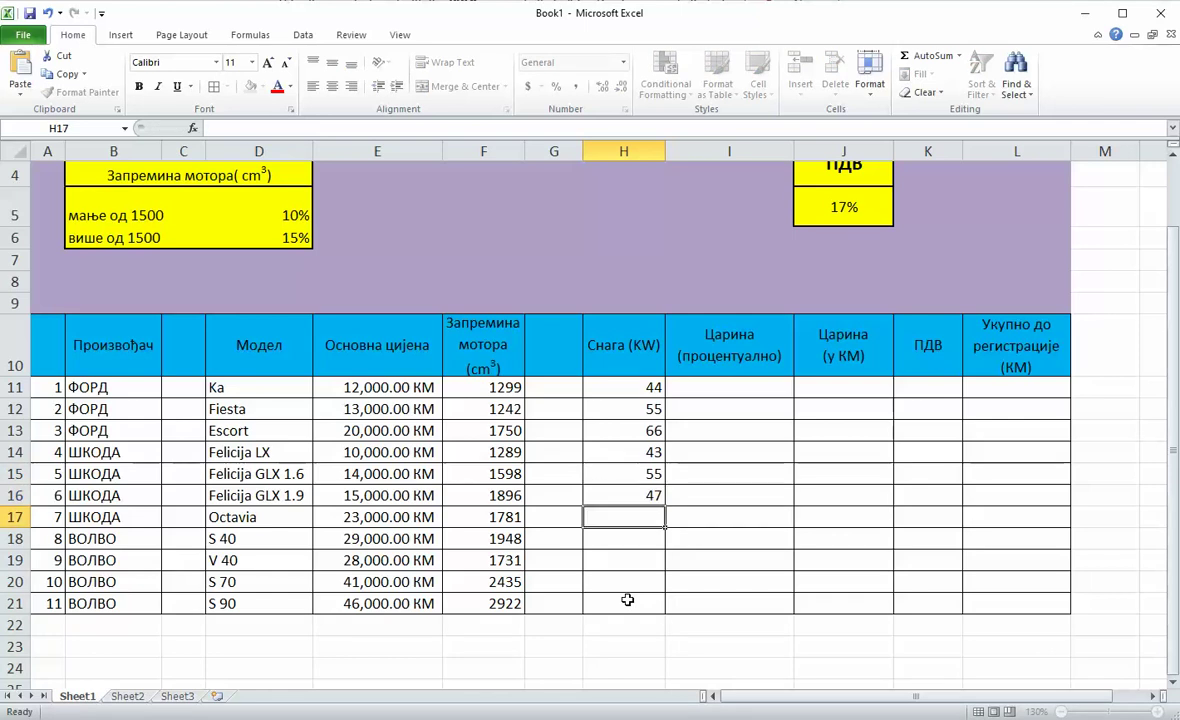
Step: Enter power ratings of 92 kW for the Octavia and 100 kW for the S 40, consulting the Word reference table
{"action": "key", "text": "alt+Tab"}
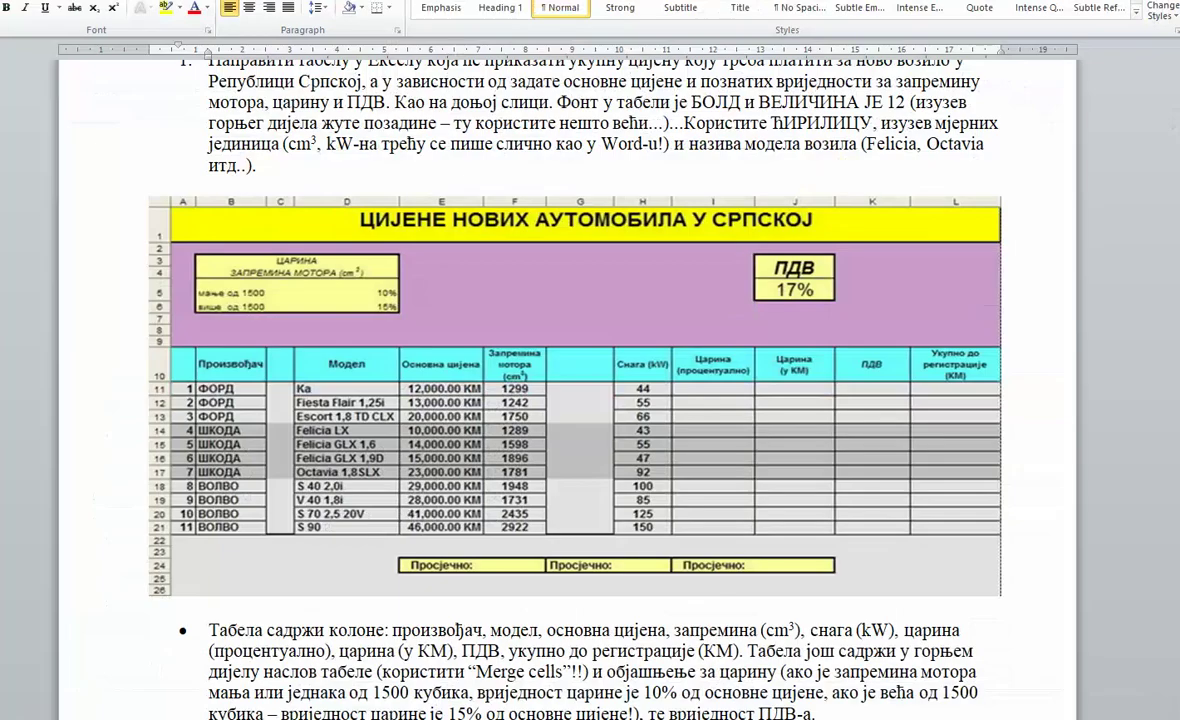
{"action": "key", "text": "alt+Tab"}
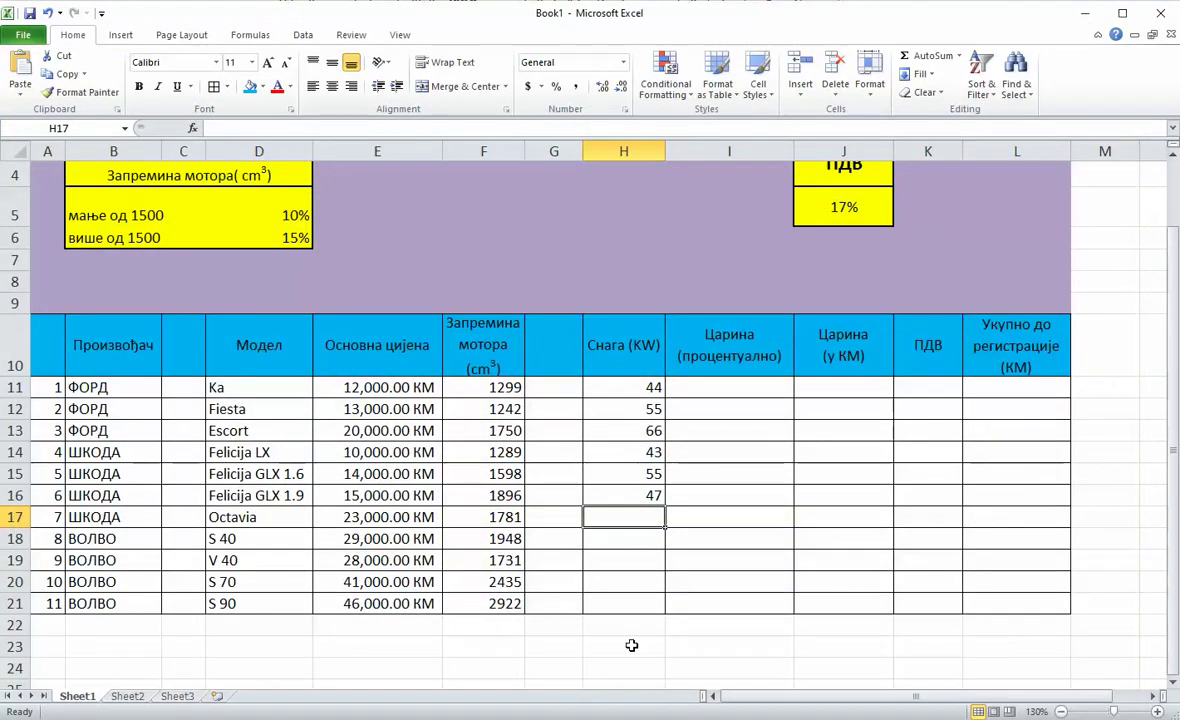
{"action": "type", "text": "92"}
{"action": "type", "text": "00"}
{"action": "key", "text": "Return"}
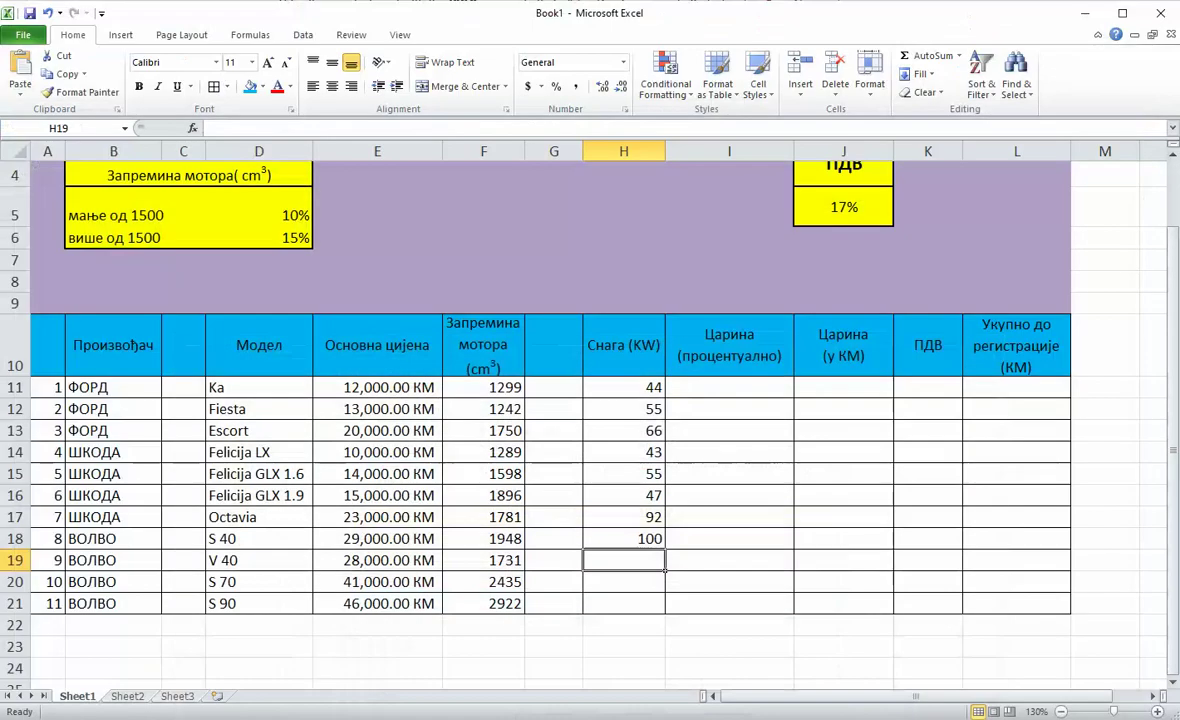
Step: Enter power ratings of 85 kW for the V 40, 125 kW for the S 70 and 150 kW for the S 90
{"action": "type", "text": "85"}
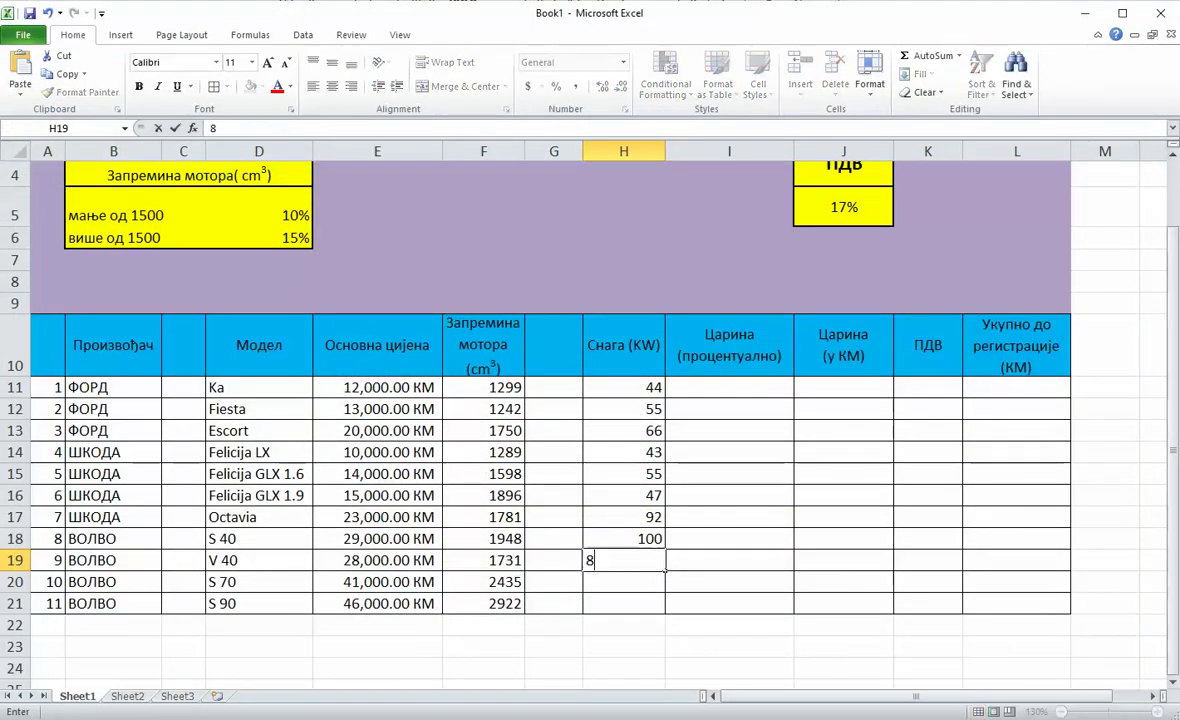
{"action": "key", "text": "Return"}
{"action": "type", "text": "125"}
{"action": "key", "text": "Return"}
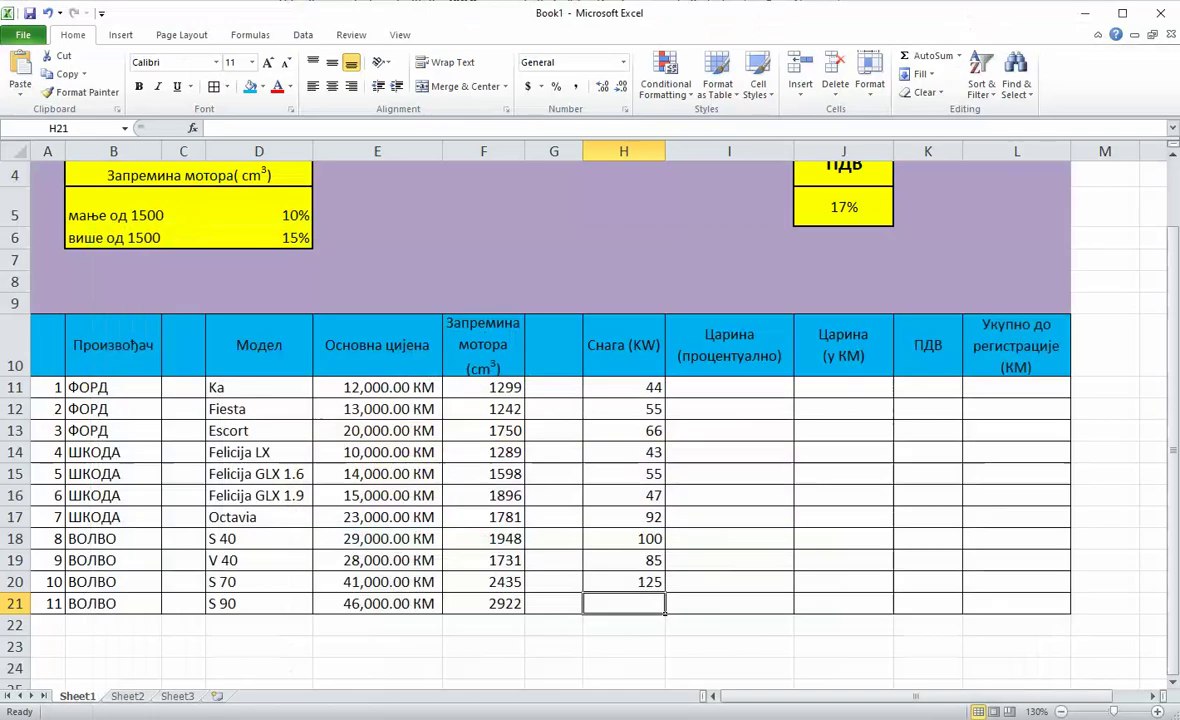
{"action": "type", "text": "150"}
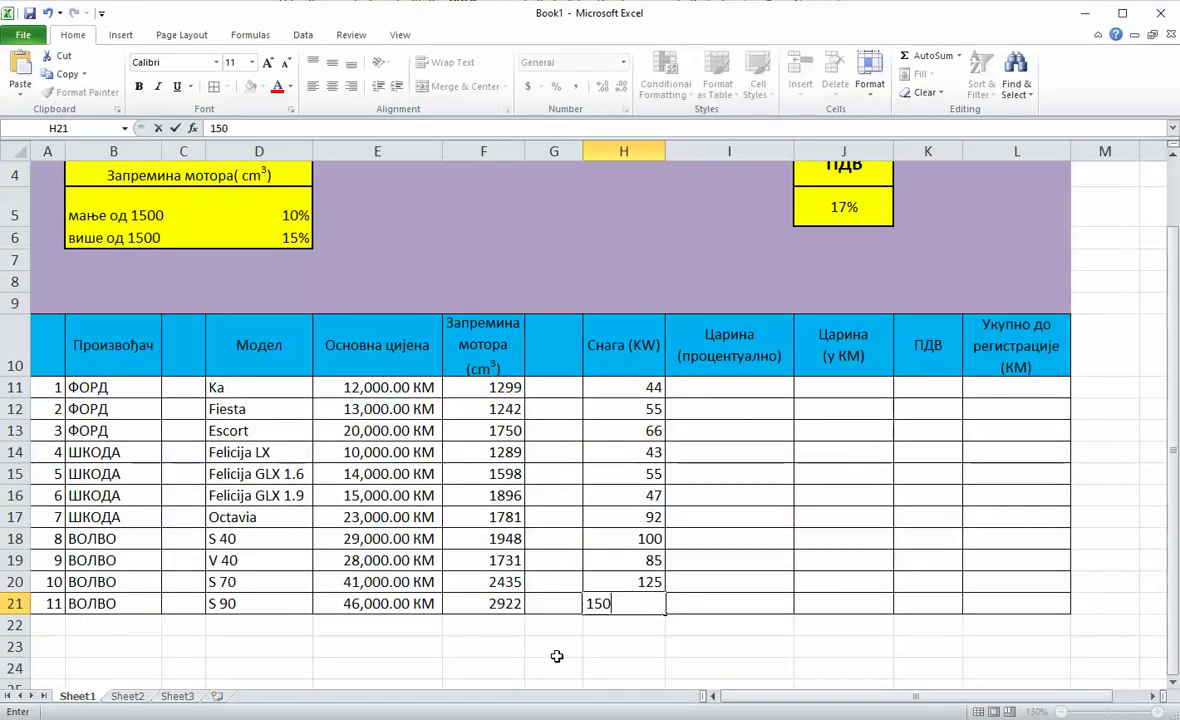
{"action": "key", "text": "Return"}
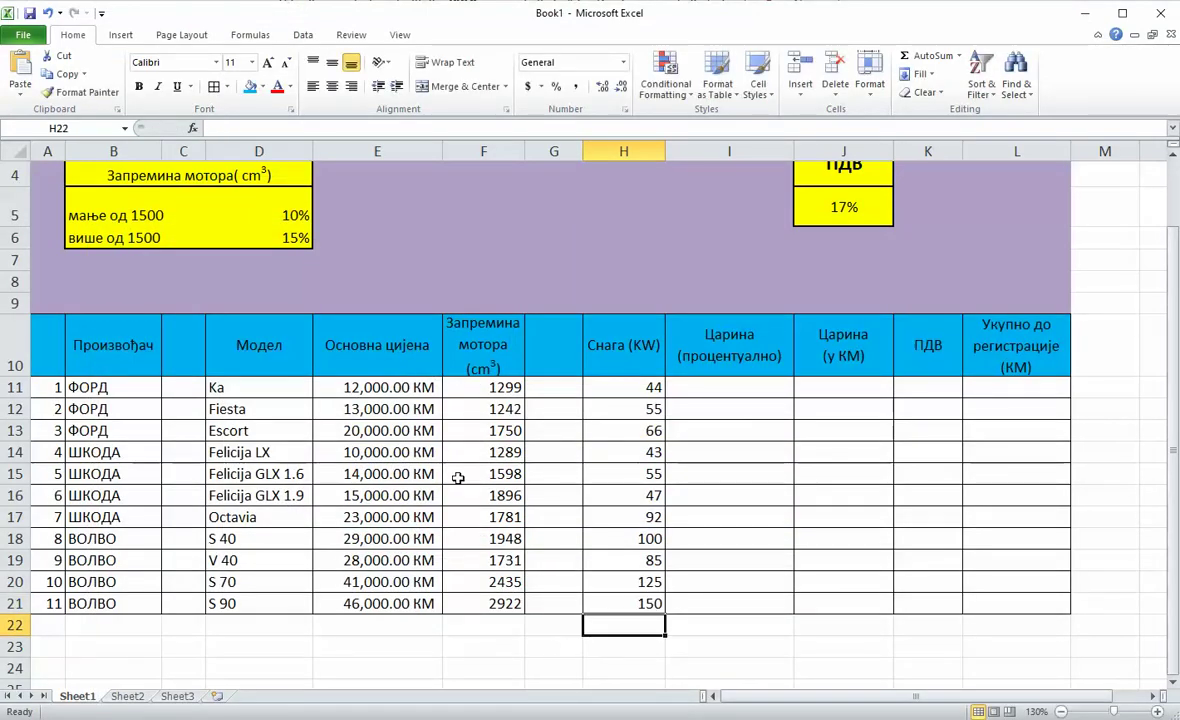
Step: Remove all borders from the blank column between manufacturer and model, cells C11:C21
{"action": "left_click_drag", "start_coordinate": [190, 387], "coordinate": [188, 603]}
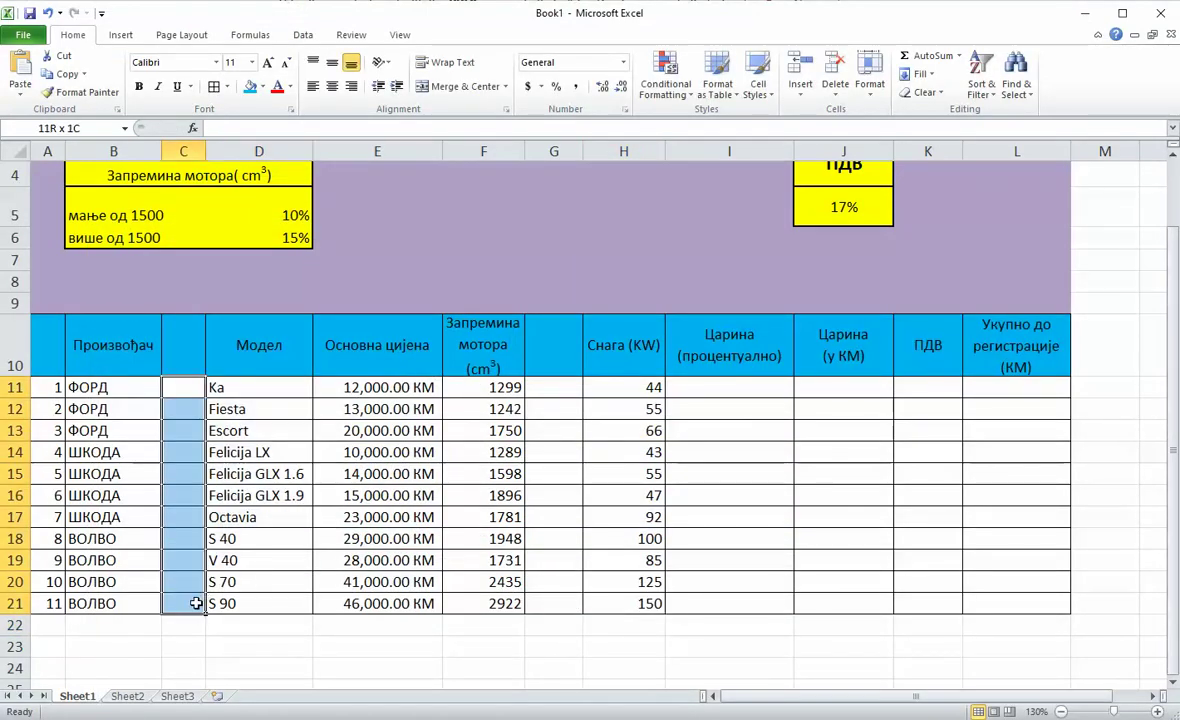
{"action": "left_click", "coordinate": [227, 88]}
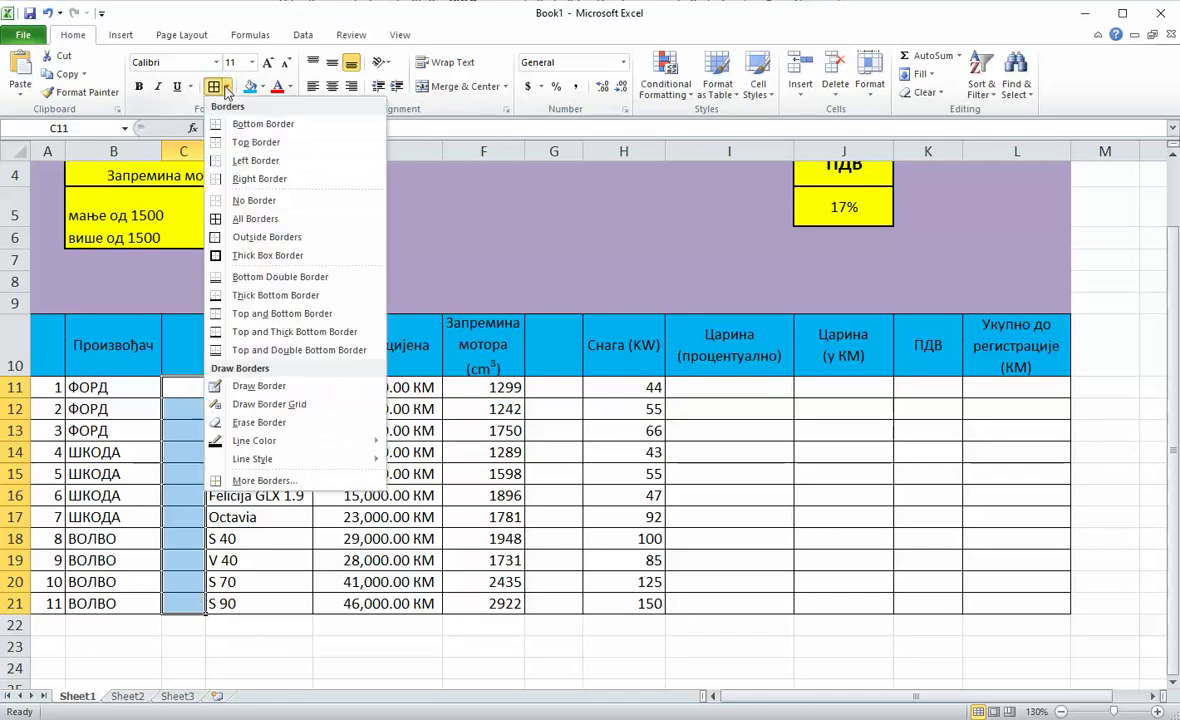
{"action": "left_click", "coordinate": [237, 197]}
Step: Apply all borders to the manufacturer names in B11:B21 and the model names in D11:D21
{"action": "left_click_drag", "start_coordinate": [150, 388], "coordinate": [134, 603]}
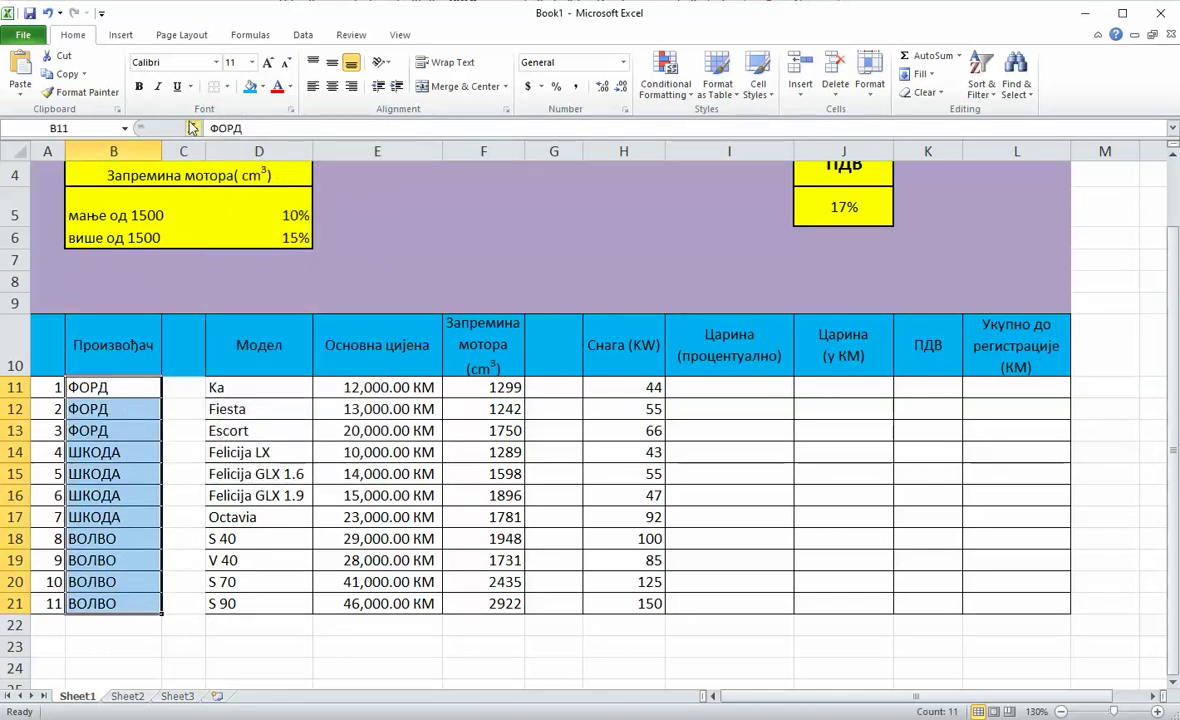
{"action": "left_click", "coordinate": [227, 87]}
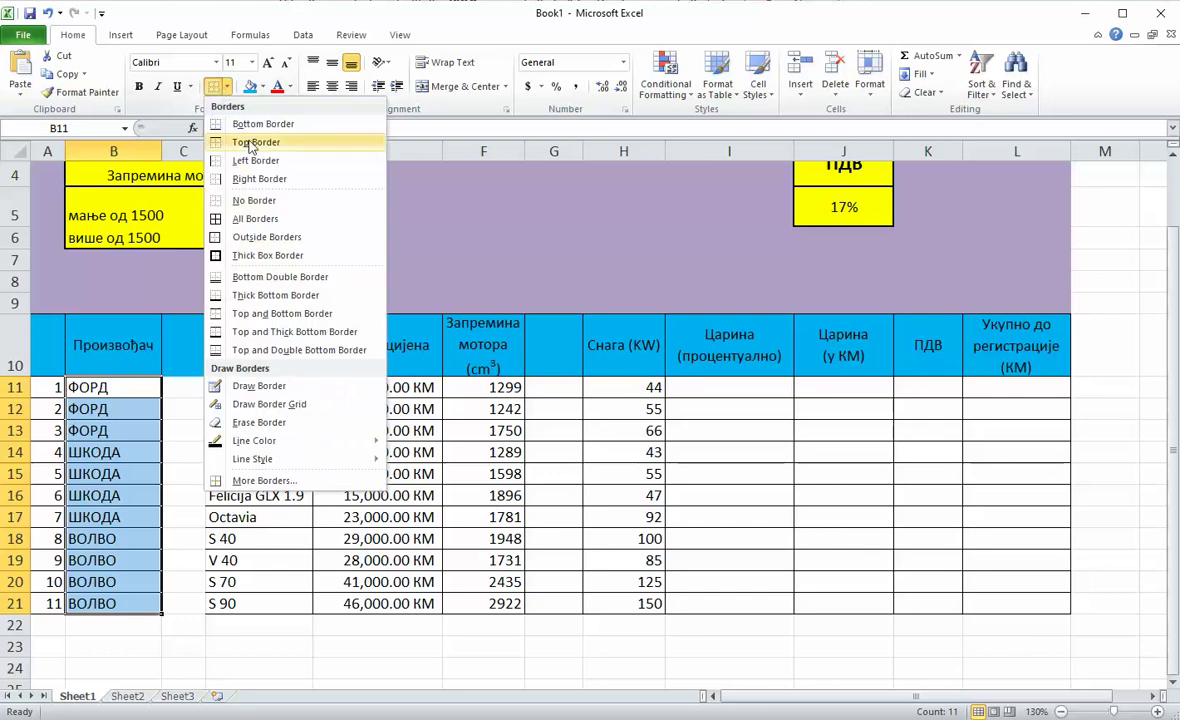
{"action": "left_click", "coordinate": [249, 219]}
{"action": "left_click_drag", "start_coordinate": [255, 390], "coordinate": [255, 603]}
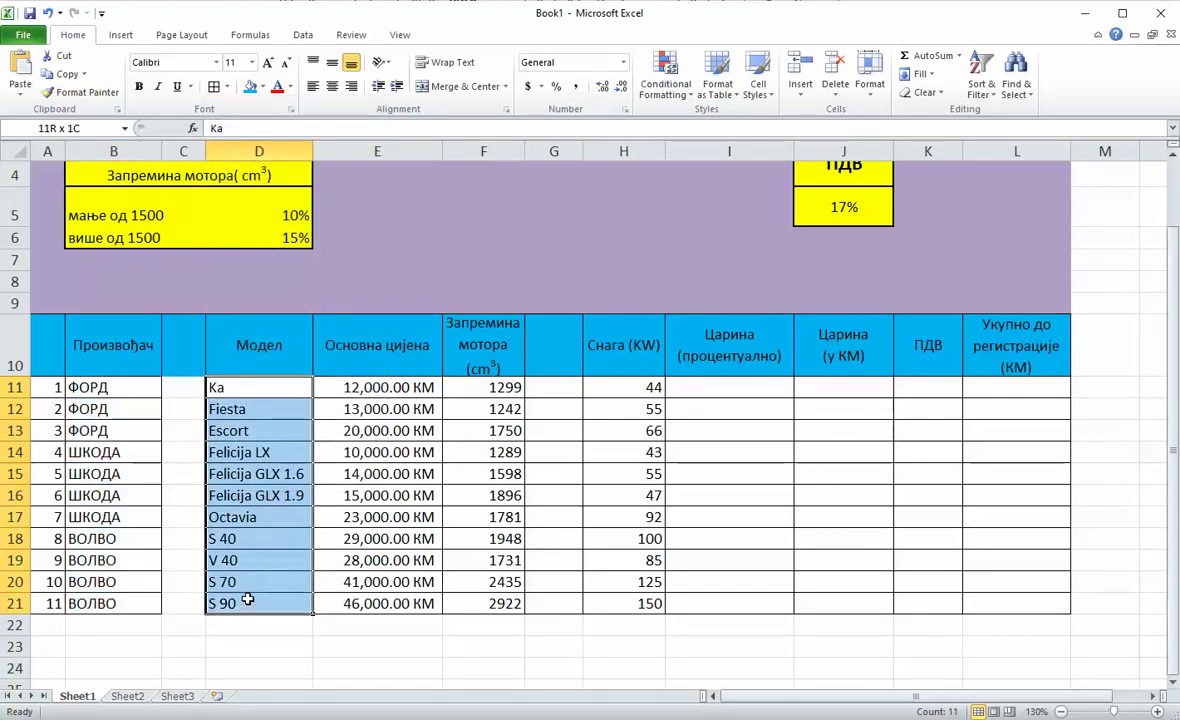
{"action": "left_click", "coordinate": [227, 87]}
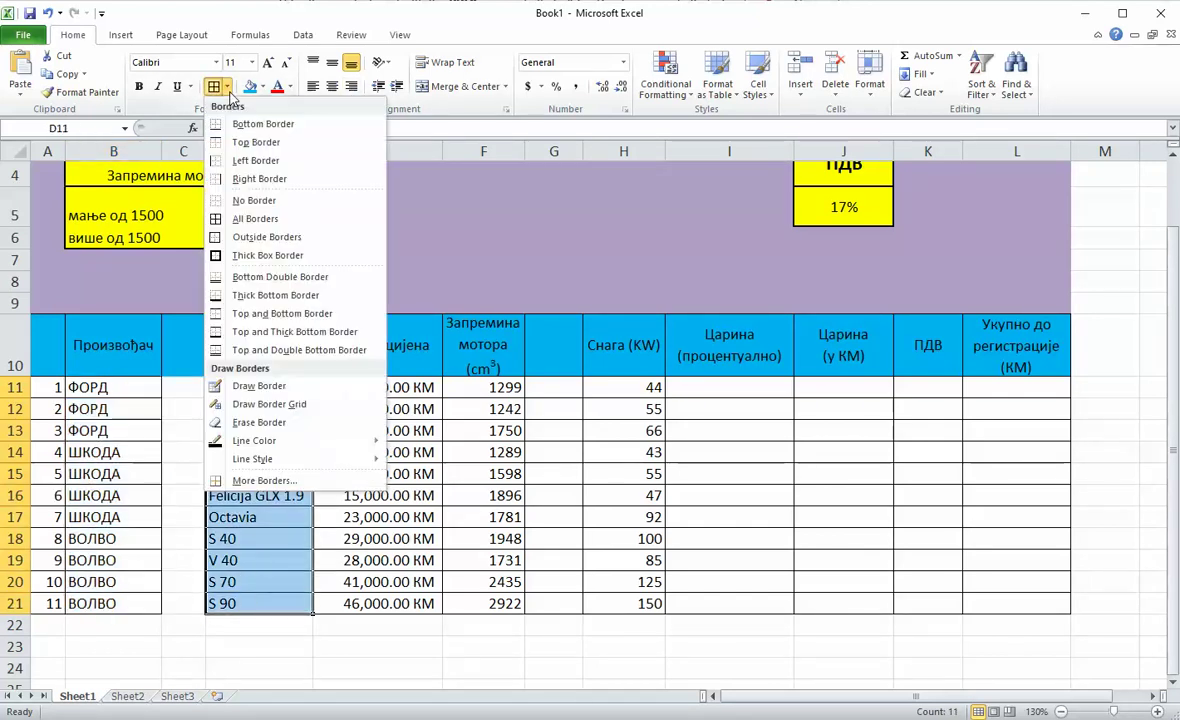
{"action": "left_click", "coordinate": [258, 220]}
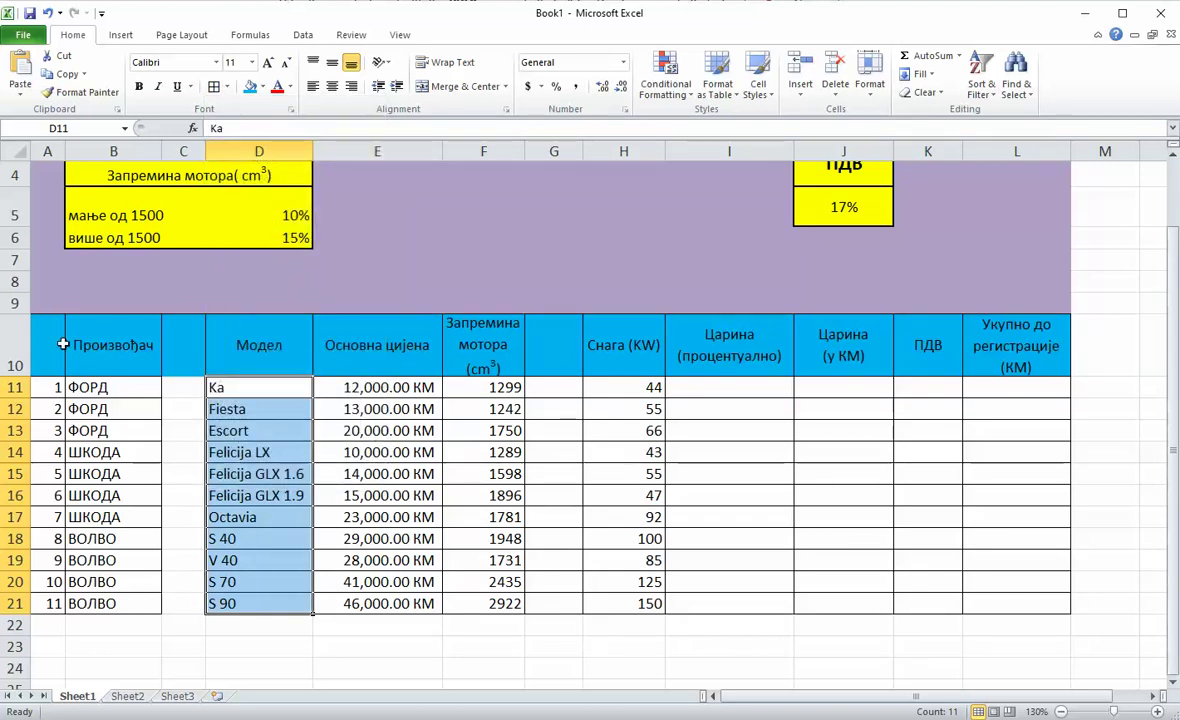
Step: Apply outside borders around the table's data rows, A11:L21
{"action": "left_click_drag", "start_coordinate": [54, 389], "coordinate": [999, 604]}
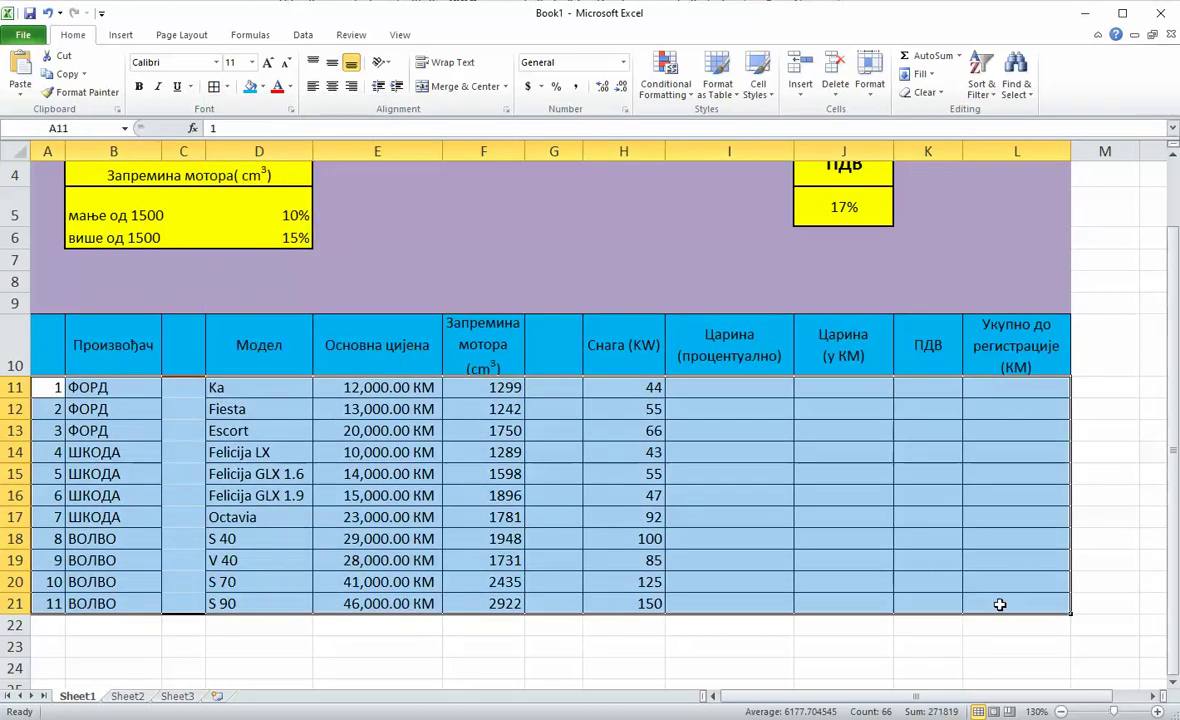
{"action": "left_click", "coordinate": [227, 87]}
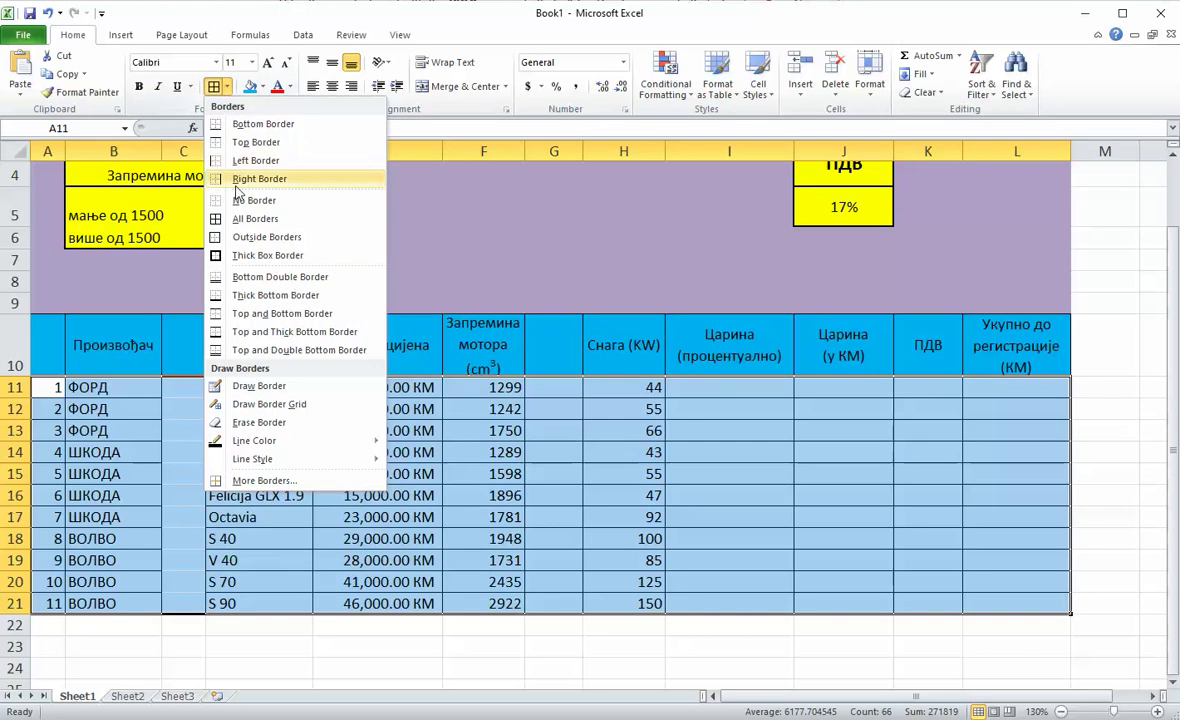
{"action": "left_click", "coordinate": [259, 244]}
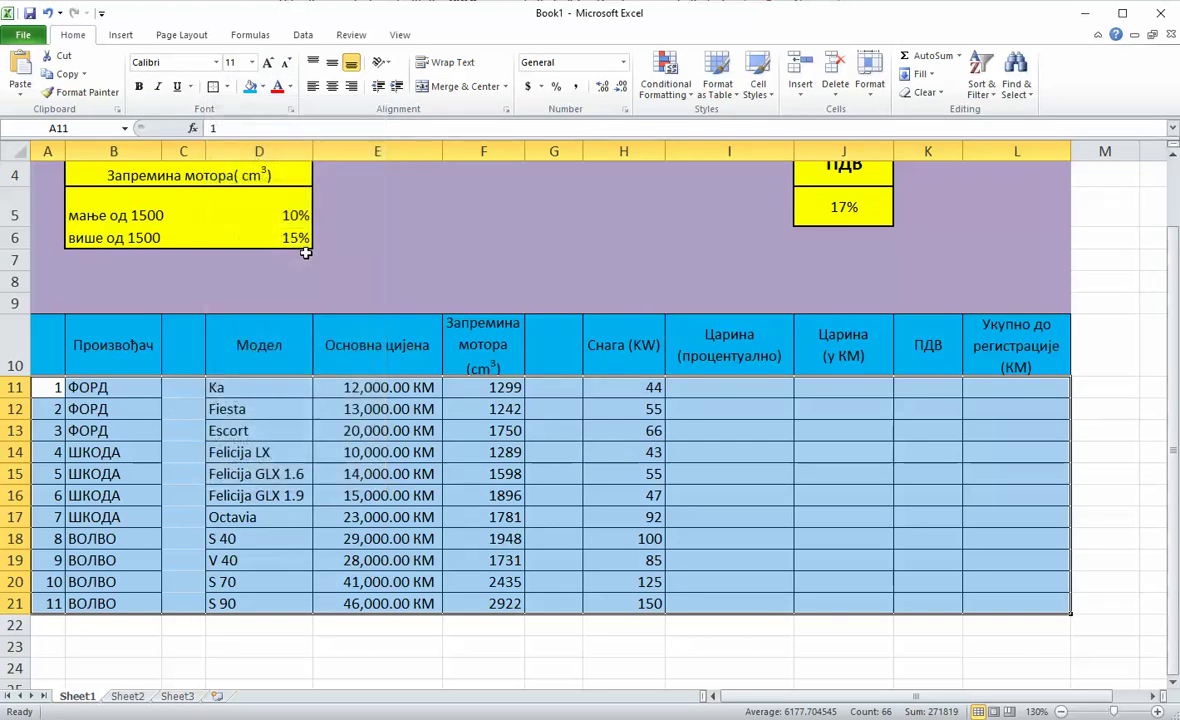
{"action": "left_click", "coordinate": [490, 474]}
{"action": "left_click", "coordinate": [565, 393]}
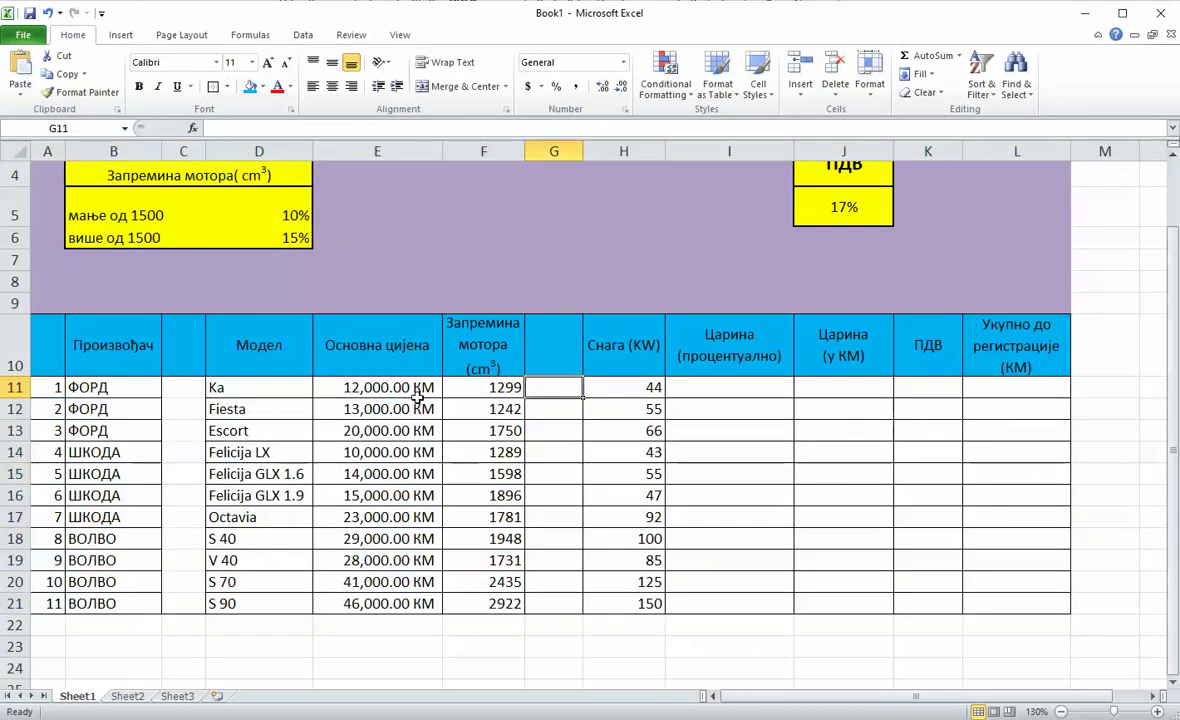
Step: Clear the gridlines from the blank column cells G11:G21 and give the range outside borders only
{"action": "left_click_drag", "start_coordinate": [556, 387], "coordinate": [547, 598]}
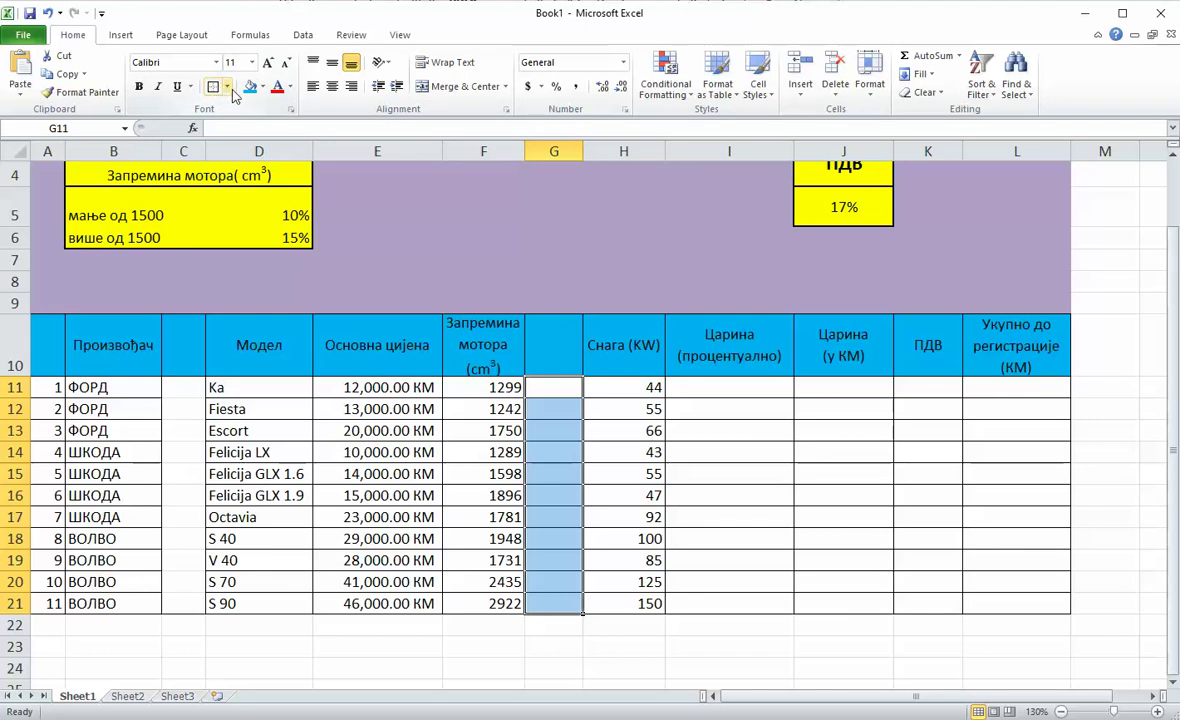
{"action": "left_click", "coordinate": [228, 88]}
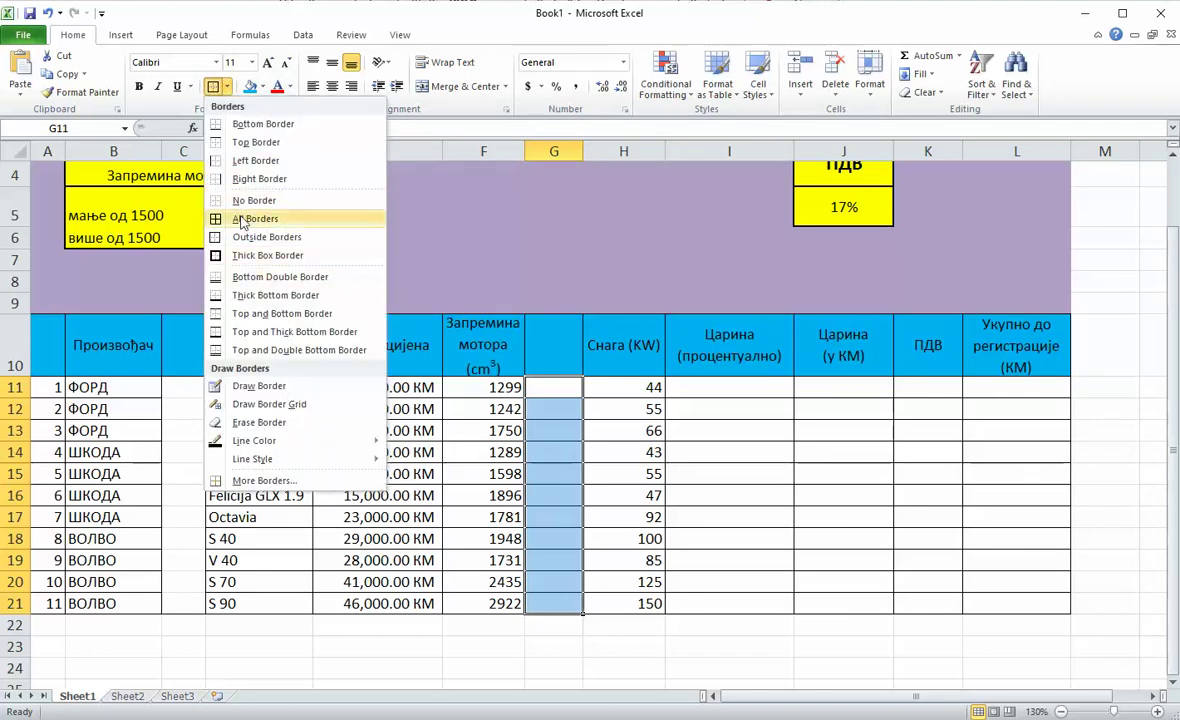
{"action": "left_click", "coordinate": [227, 89]}
{"action": "left_click", "coordinate": [227, 89]}
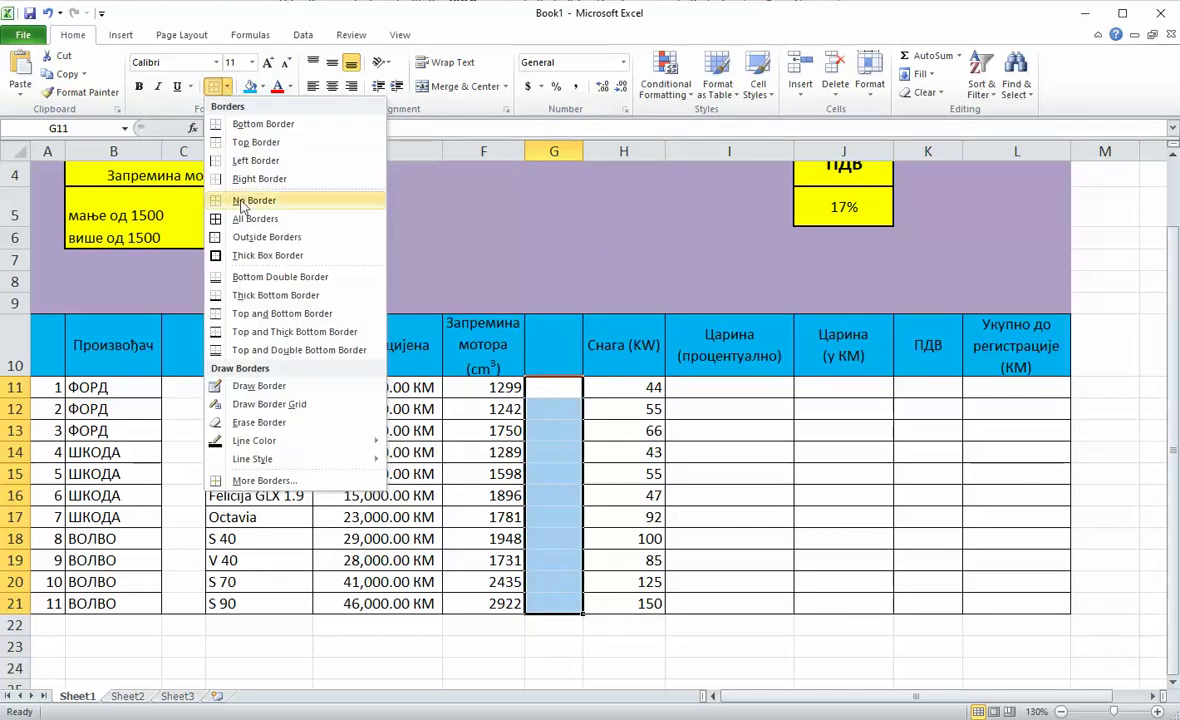
{"action": "left_click", "coordinate": [240, 232]}
{"action": "left_click", "coordinate": [785, 495]}
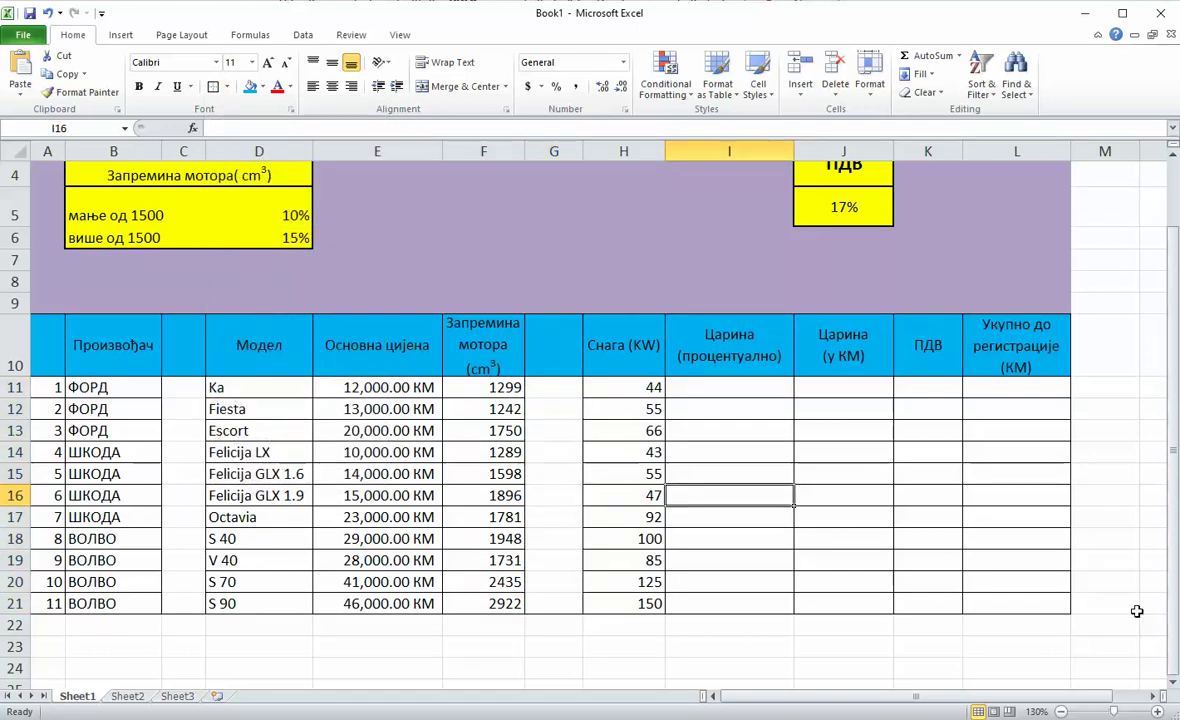
Step: Fill the blank separator columns, C11:C20 and G11:G21, with the light olive green theme color
{"action": "left_click_drag", "start_coordinate": [182, 386], "coordinate": [172, 585]}
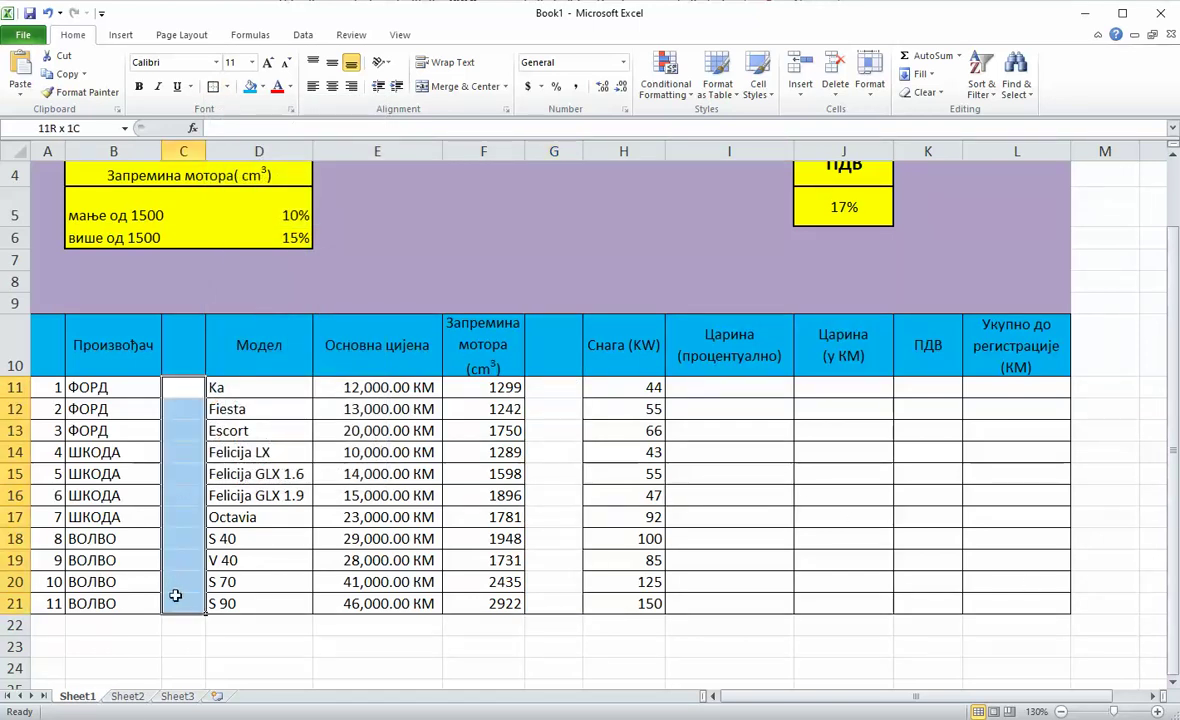
{"action": "left_click", "coordinate": [263, 89]}
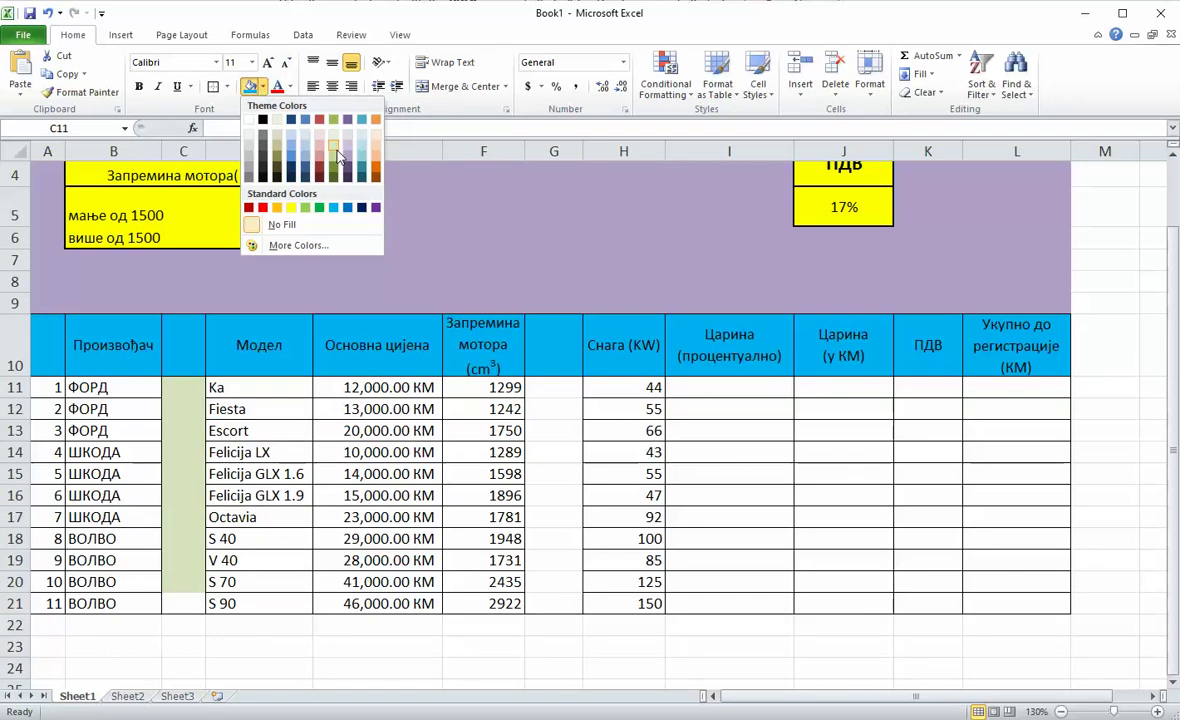
{"action": "left_click", "coordinate": [311, 138]}
{"action": "left_click_drag", "start_coordinate": [548, 387], "coordinate": [566, 594]}
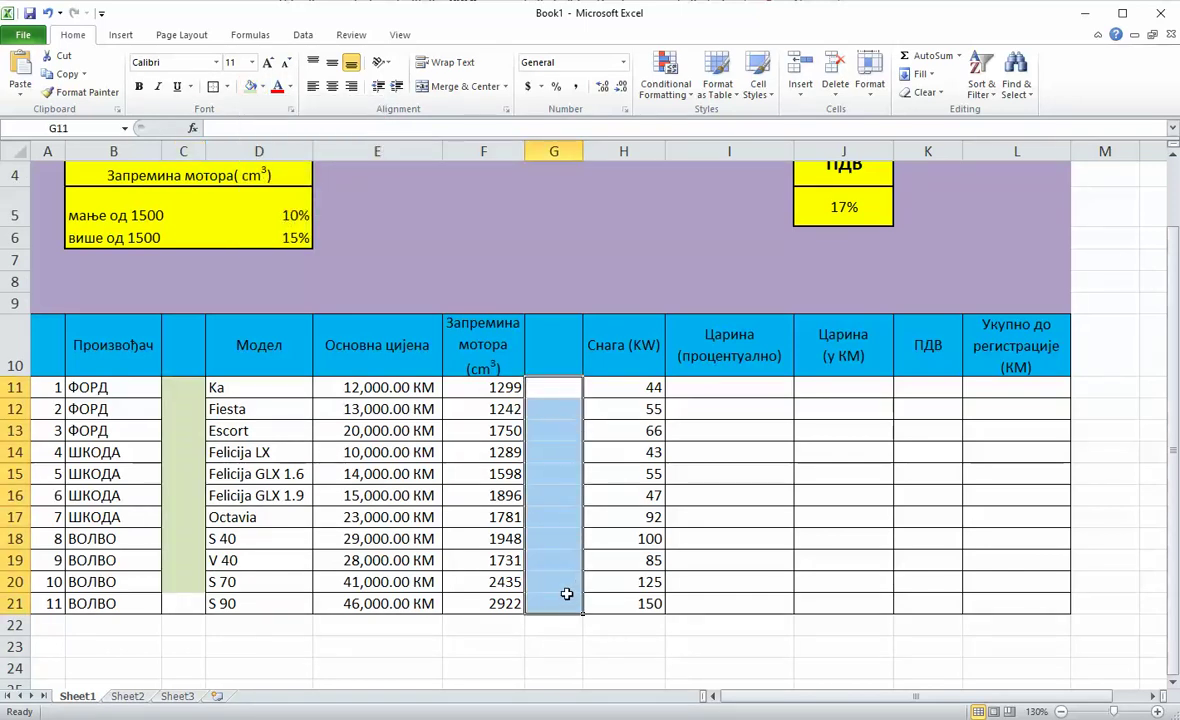
{"action": "left_click", "coordinate": [251, 87]}
{"action": "left_click", "coordinate": [843, 452]}
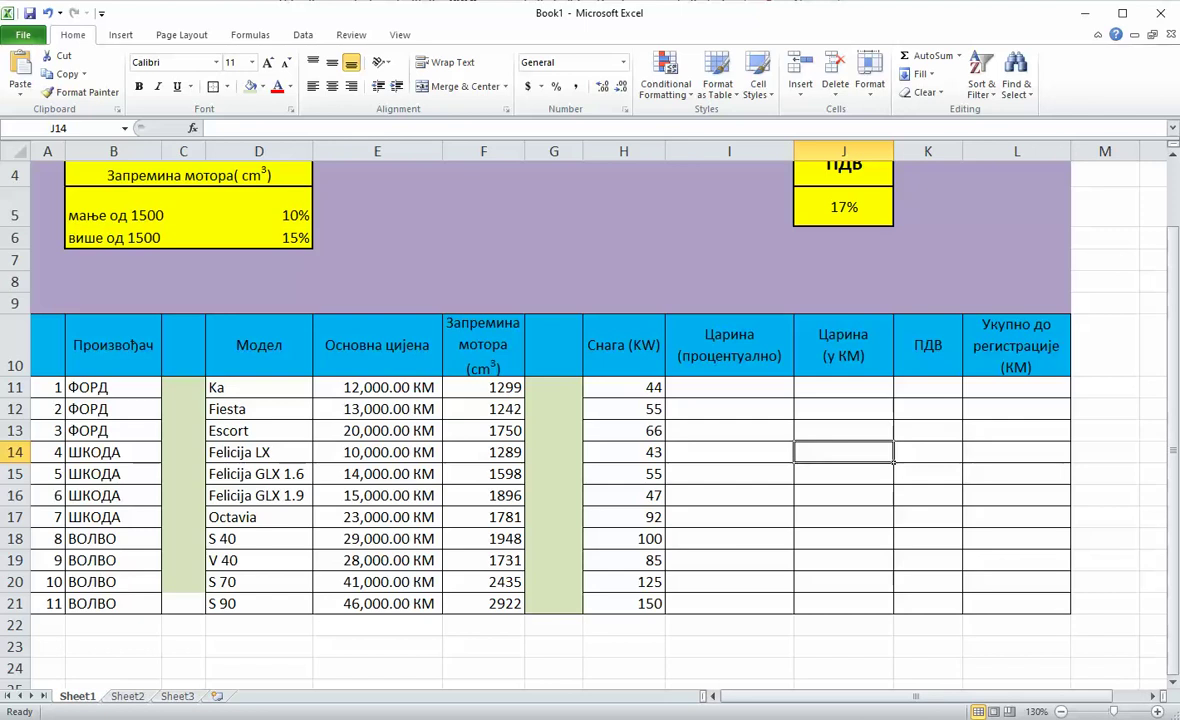
Step: Switch to the Word exercise and read the column formatting and calculation instructions, including the IF formula for the customs percentage
{"action": "key", "text": "alt+Tab"}
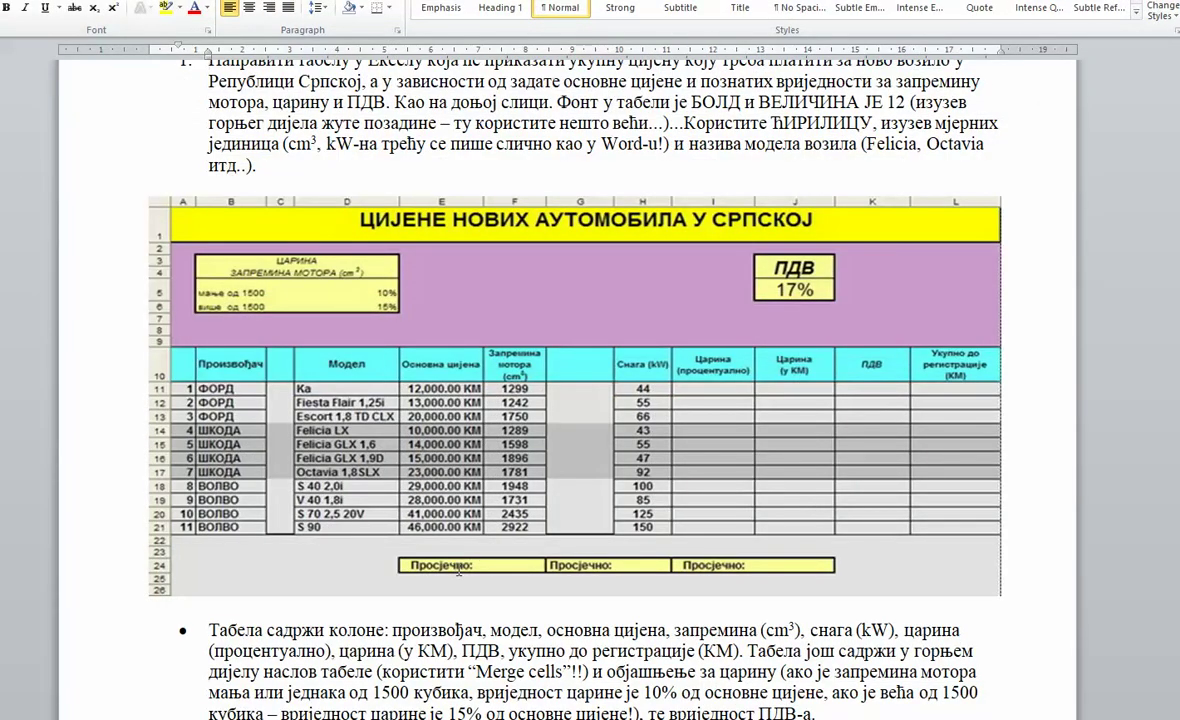
{"action": "scroll", "coordinate": [479, 560], "scroll_direction": "down", "scroll_amount": 5}
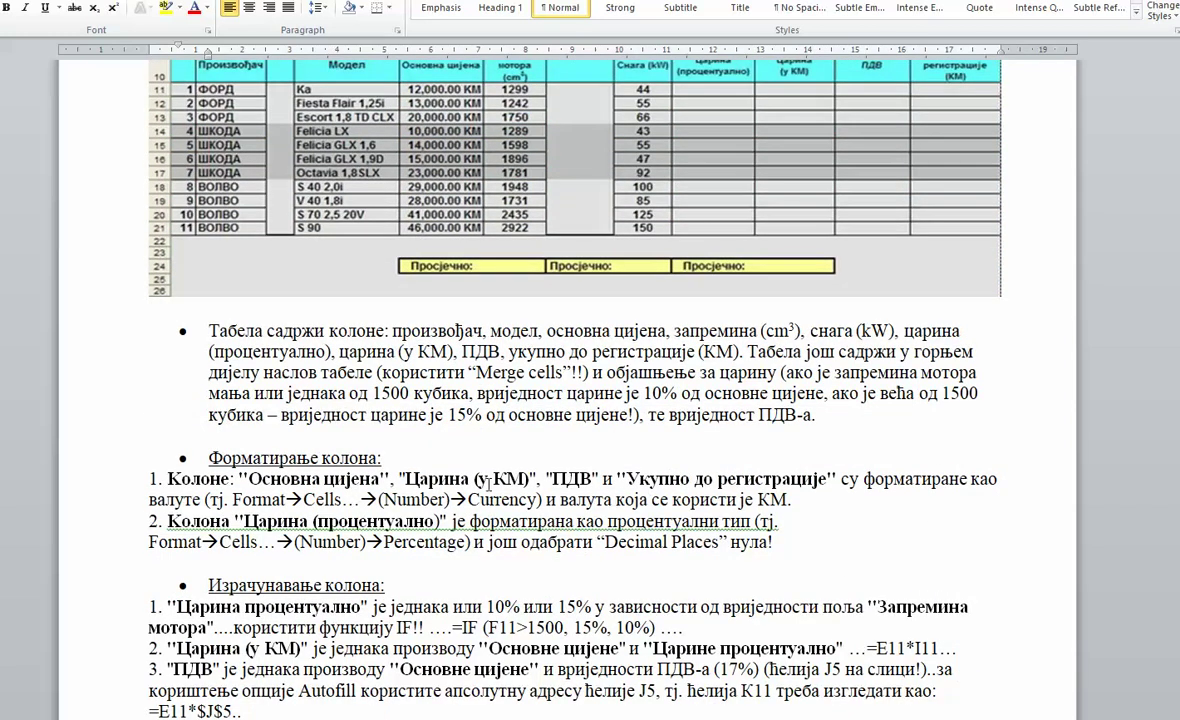
{"action": "scroll", "coordinate": [585, 494], "scroll_direction": "down", "scroll_amount": 2}
{"action": "scroll", "coordinate": [596, 504], "scroll_direction": "up", "scroll_amount": 1}
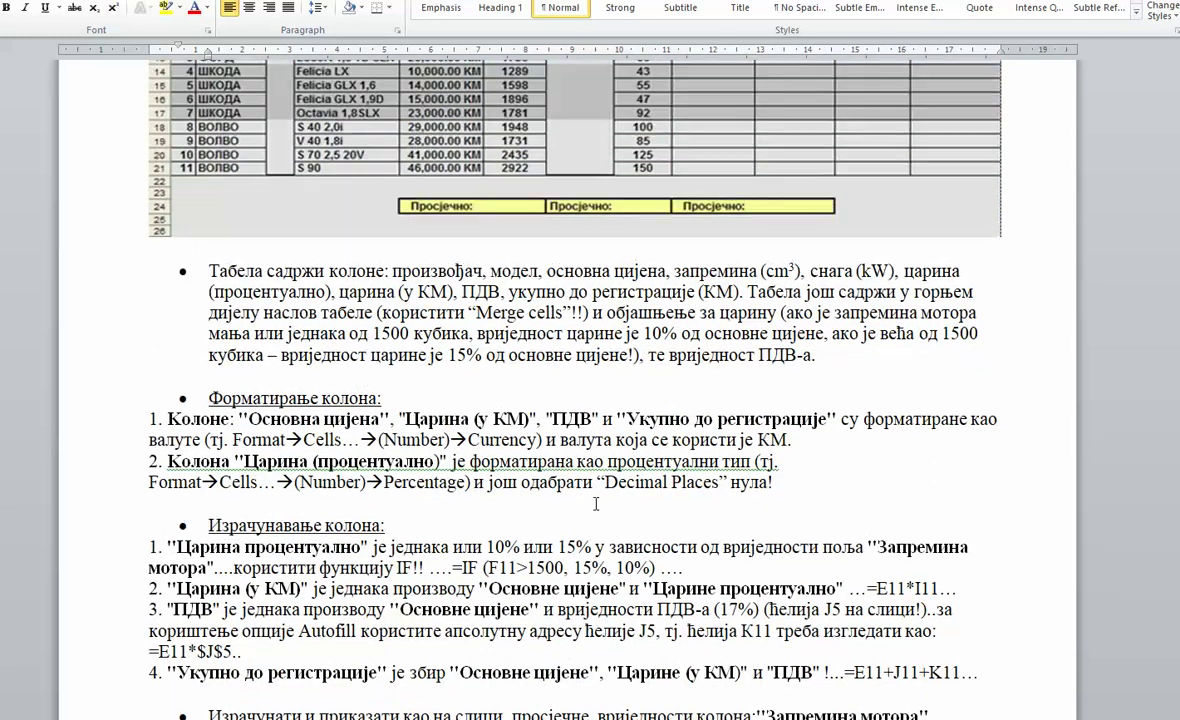
{"action": "scroll", "coordinate": [596, 504], "scroll_direction": "down", "scroll_amount": 1}
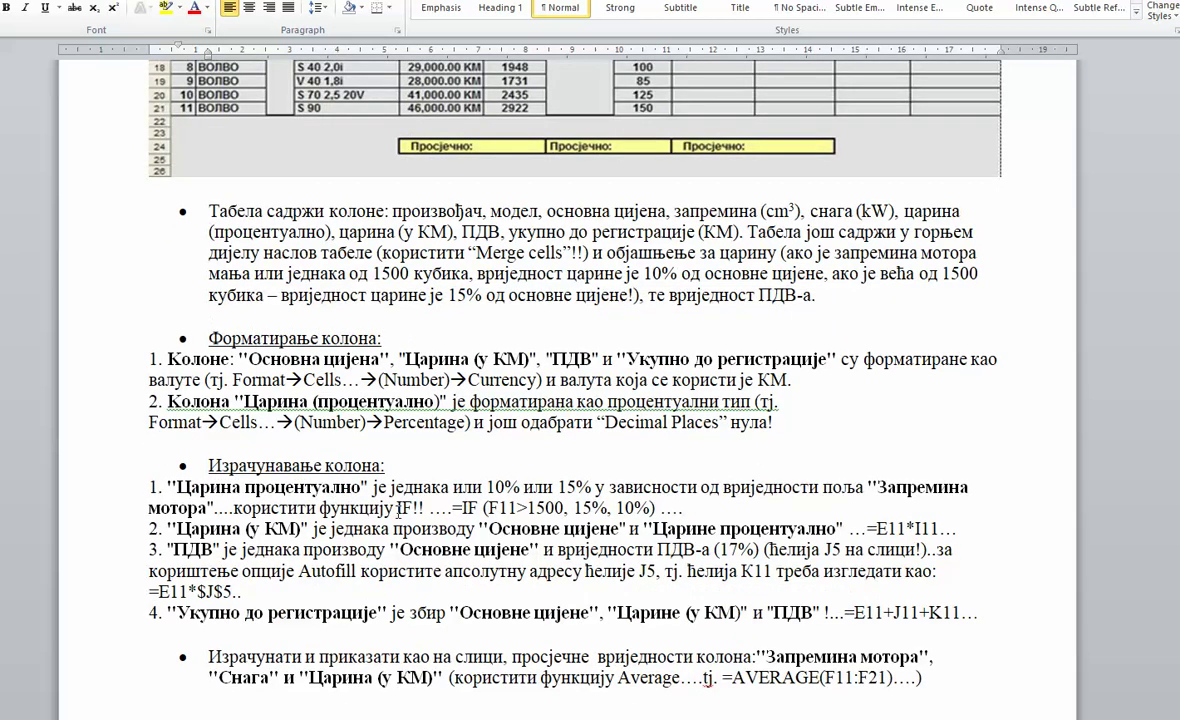
{"action": "left_click_drag", "start_coordinate": [167, 487], "coordinate": [505, 488]}
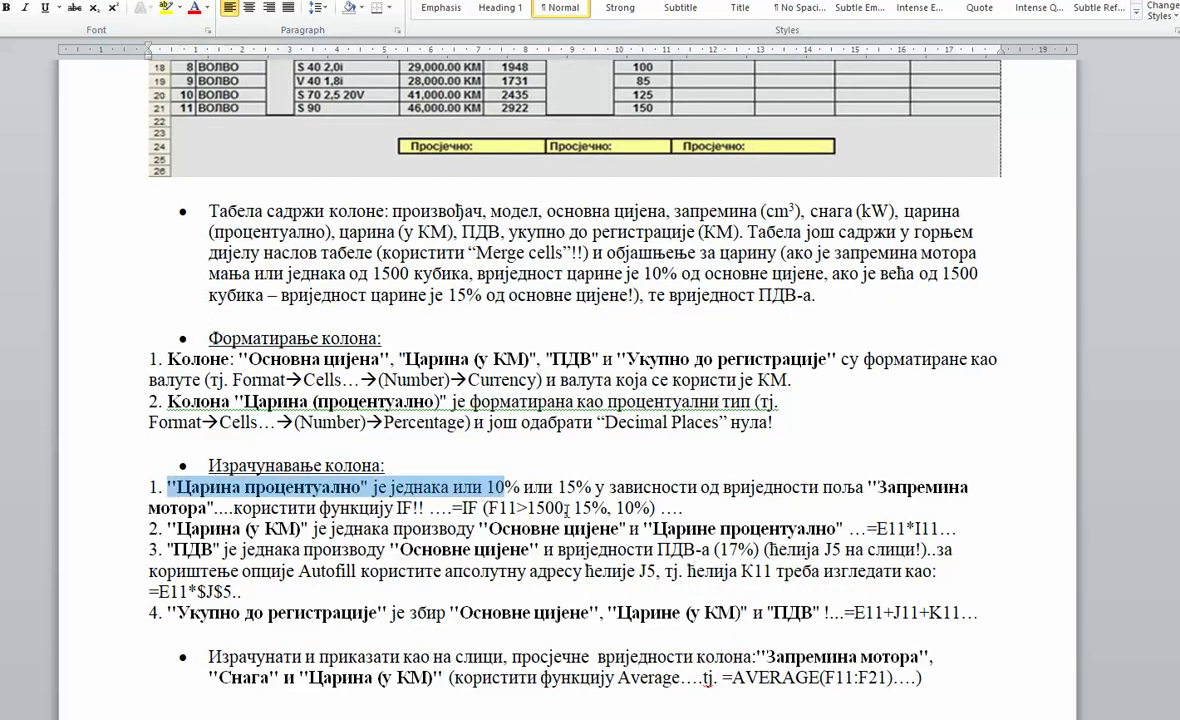
{"action": "left_click", "coordinate": [566, 509]}
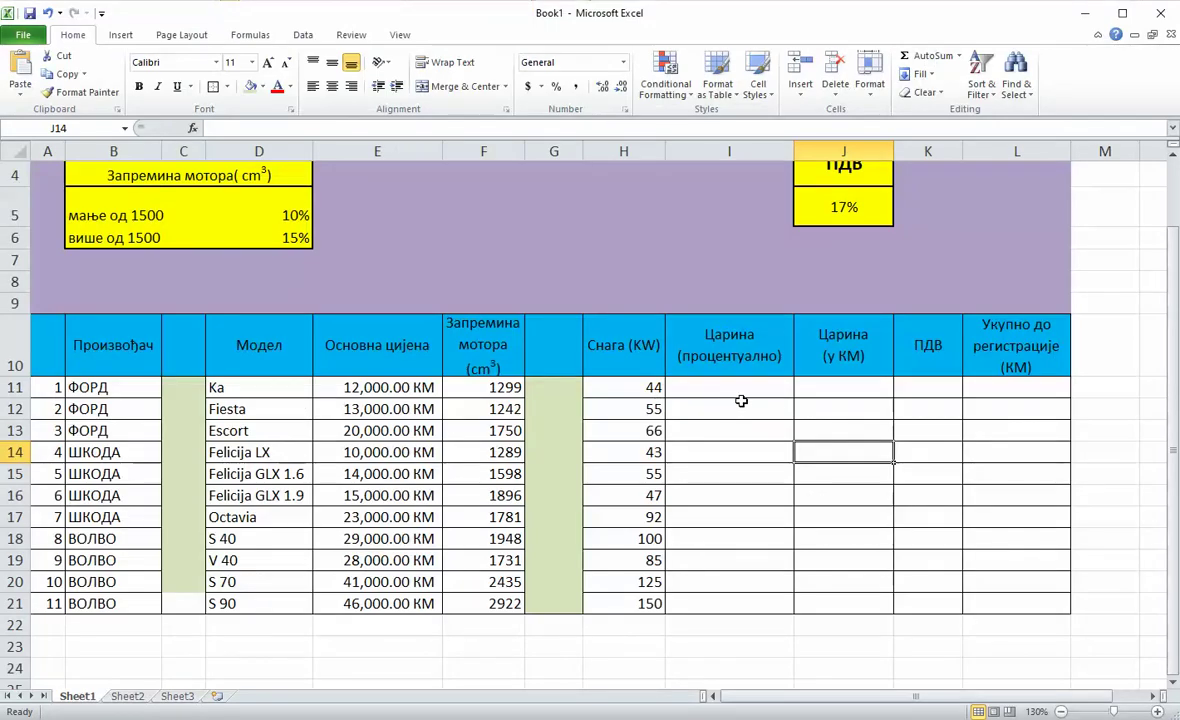
Step: Start an IF function in cell I11 of the customs percentage column with the logical test F11>1500
{"action": "left_click", "coordinate": [743, 388]}
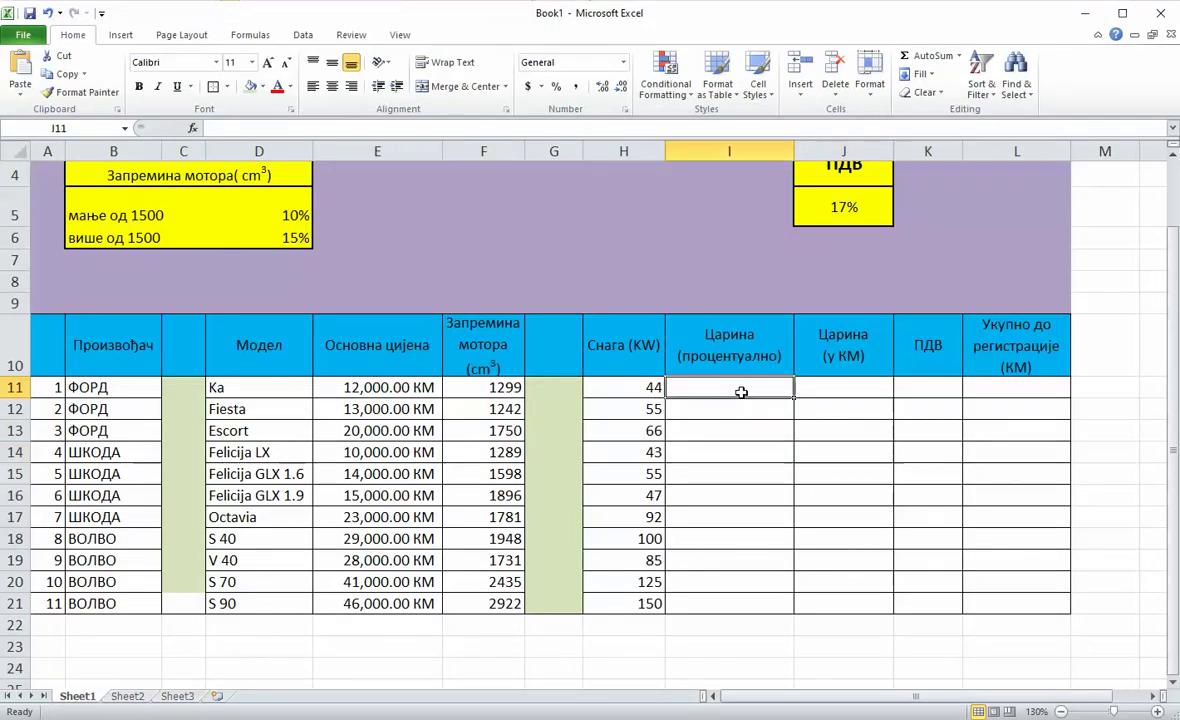
{"action": "left_click", "coordinate": [193, 129]}
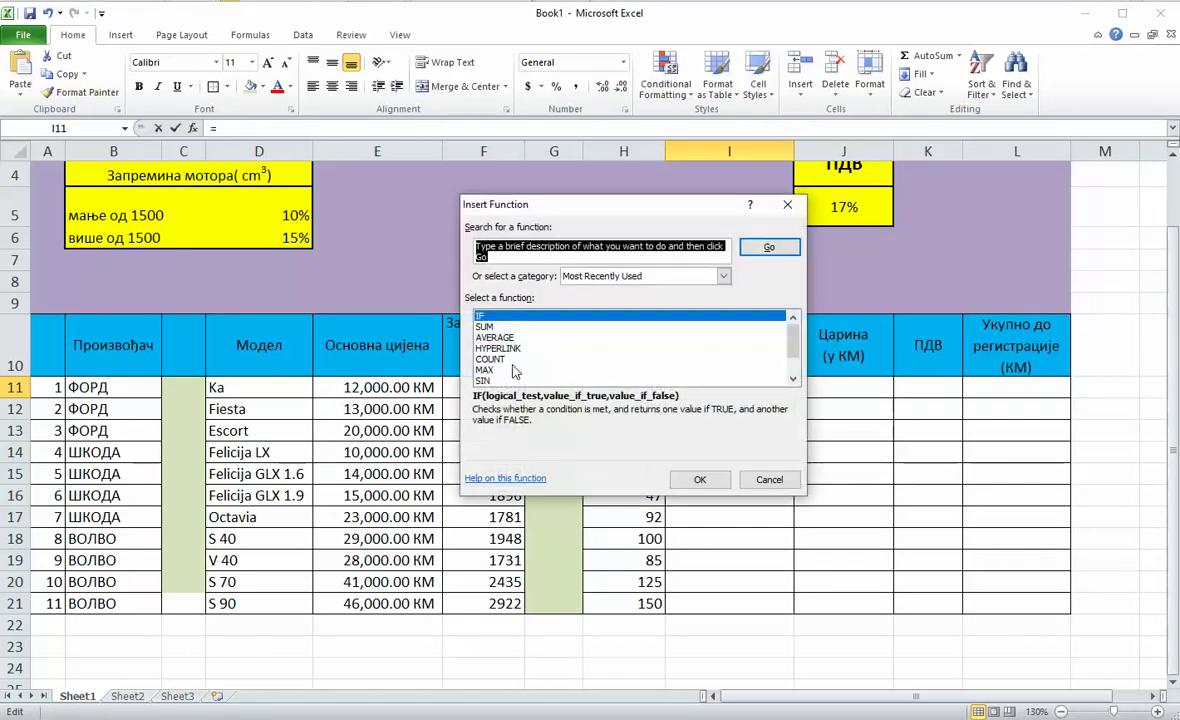
{"action": "left_click", "coordinate": [700, 479]}
{"action": "left_click_drag", "start_coordinate": [566, 258], "coordinate": [748, 468]}
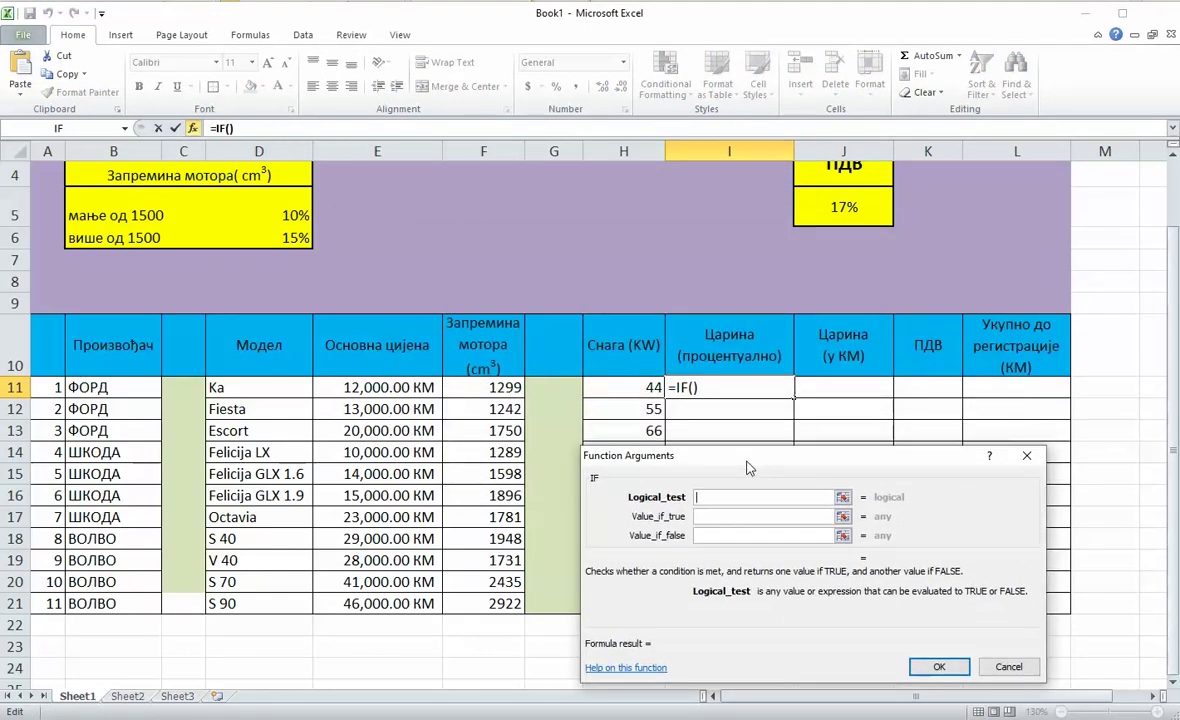
{"action": "left_click", "coordinate": [468, 386]}
{"action": "type", "text": ">"}
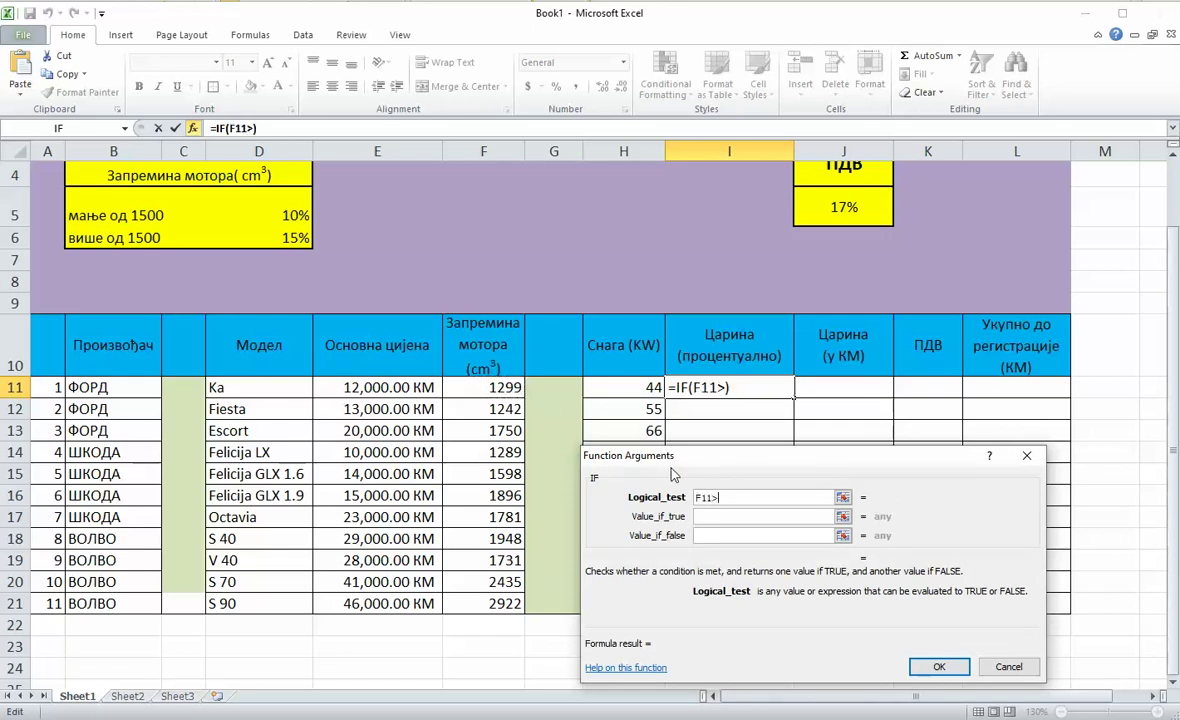
{"action": "type", "text": "1500"}
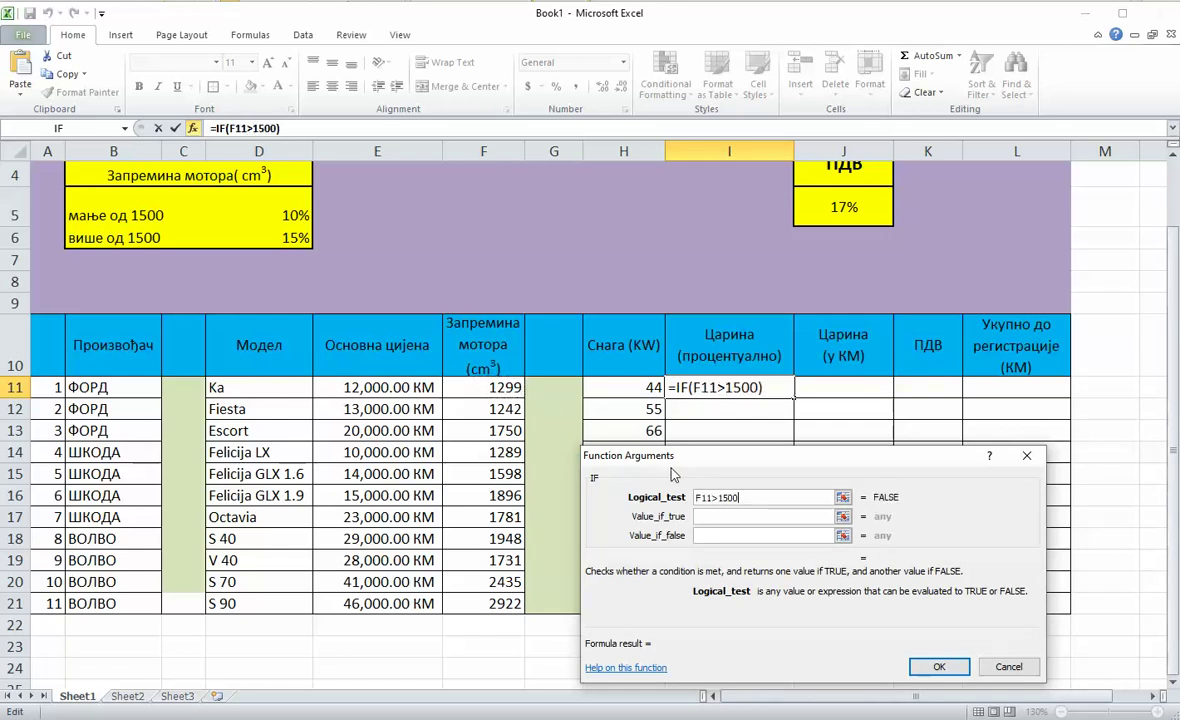
Step: Set the IF function in I11 to return 15% when true and 10% when false, and insert the formula
{"action": "left_click", "coordinate": [710, 516]}
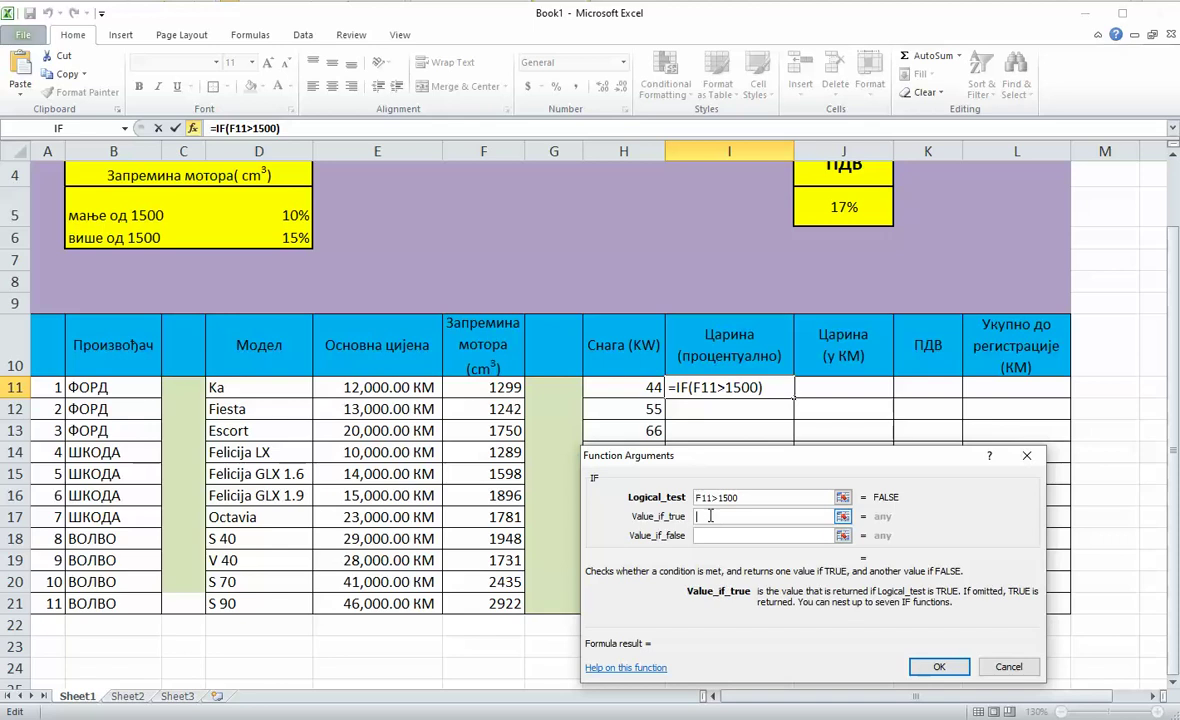
{"action": "type", "text": "15"}
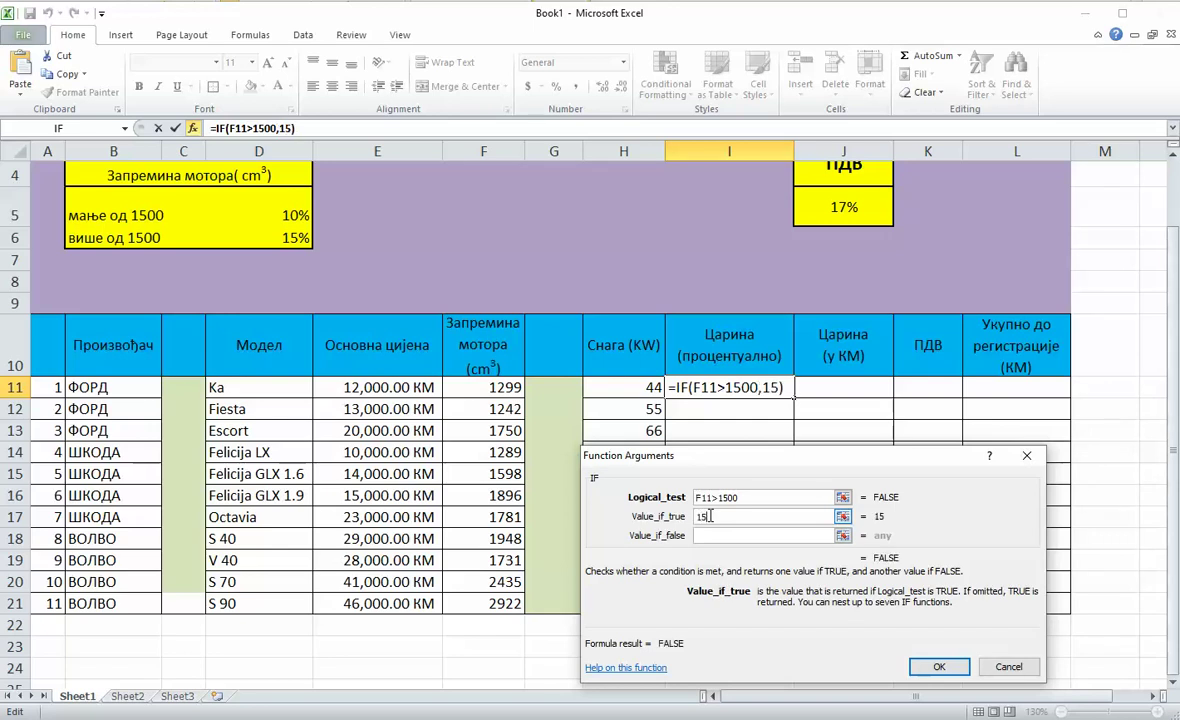
{"action": "type", "text": "%"}
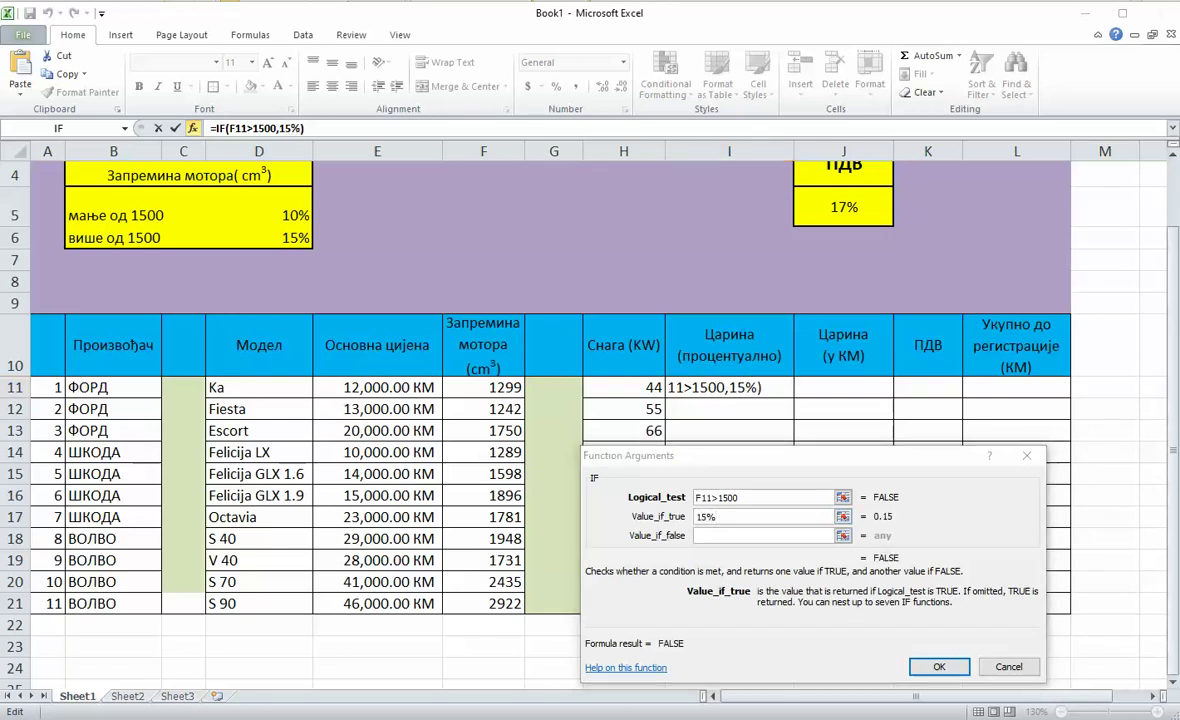
{"action": "key", "text": "alt+Tab"}
{"action": "key", "text": "alt+Tab"}
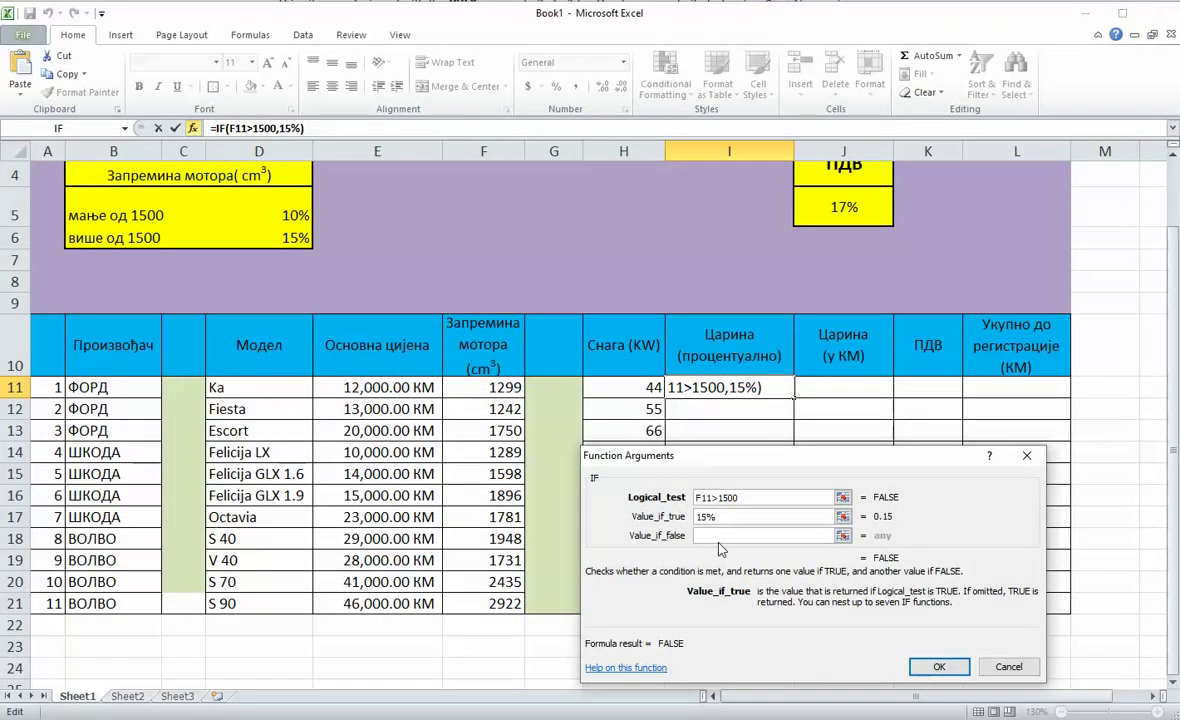
{"action": "left_click", "coordinate": [716, 535]}
{"action": "type", "text": "10"}
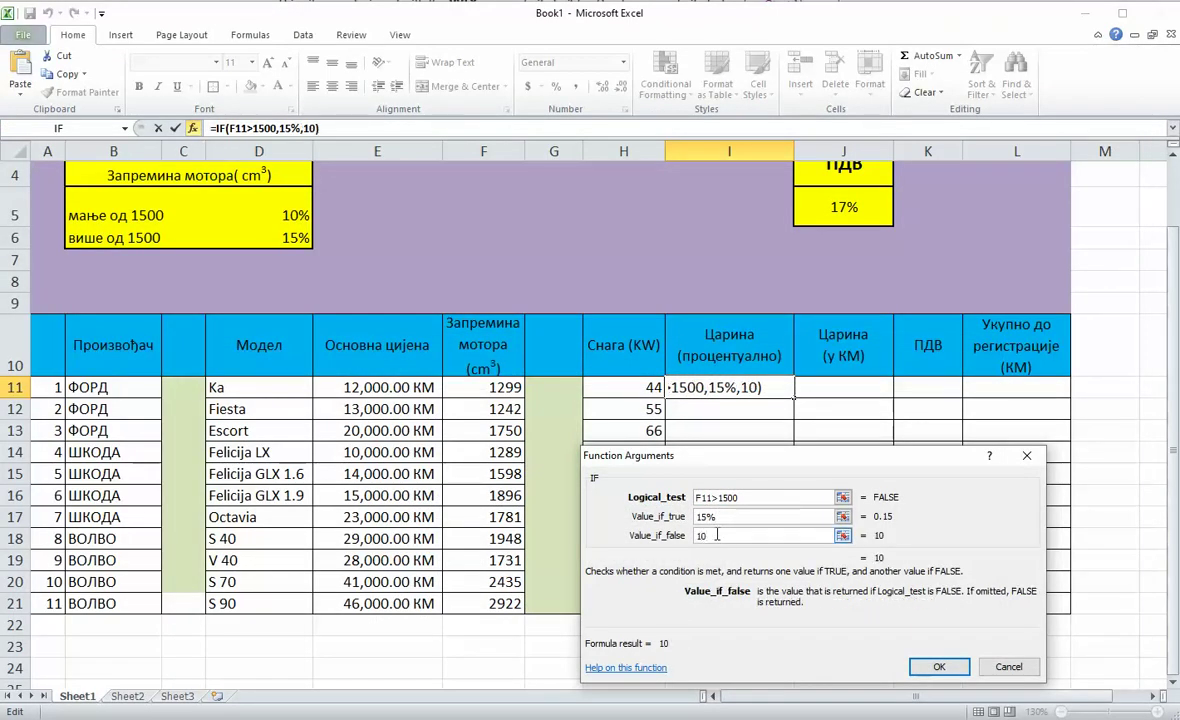
{"action": "type", "text": "%"}
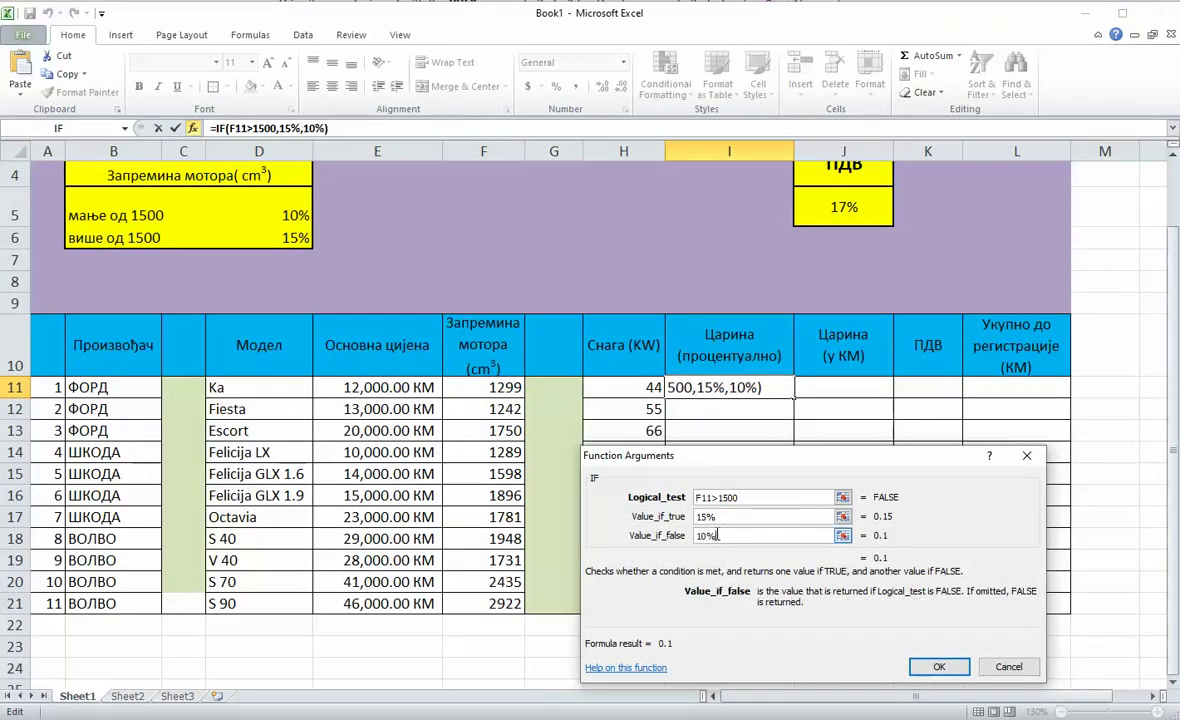
{"action": "left_click", "coordinate": [940, 665]}
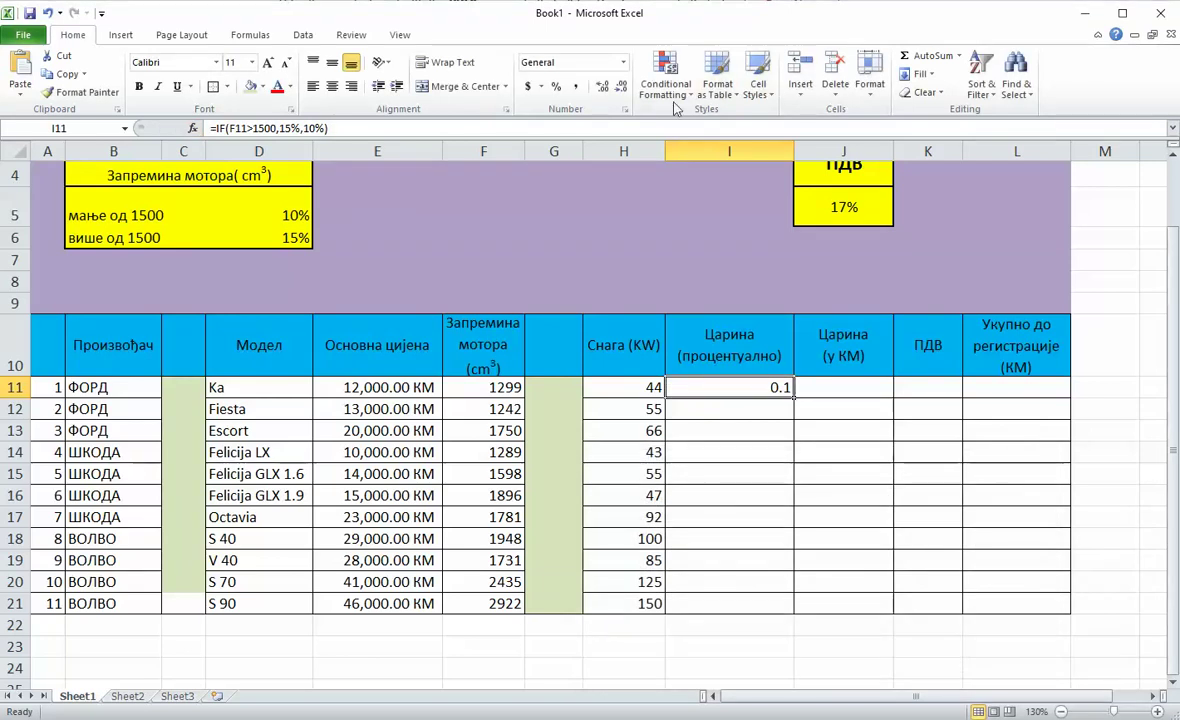
Step: Format the customs percentage in I11 as Percentage and fill its formula down to I21
{"action": "left_click", "coordinate": [623, 62]}
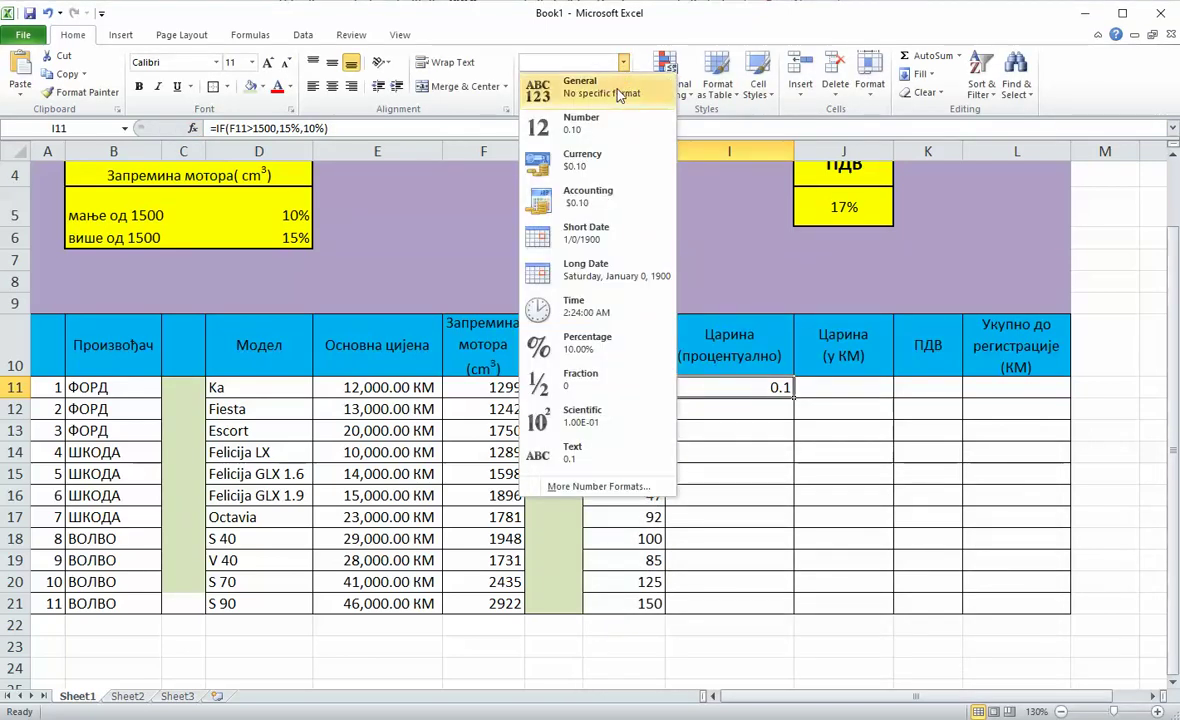
{"action": "left_click", "coordinate": [576, 340]}
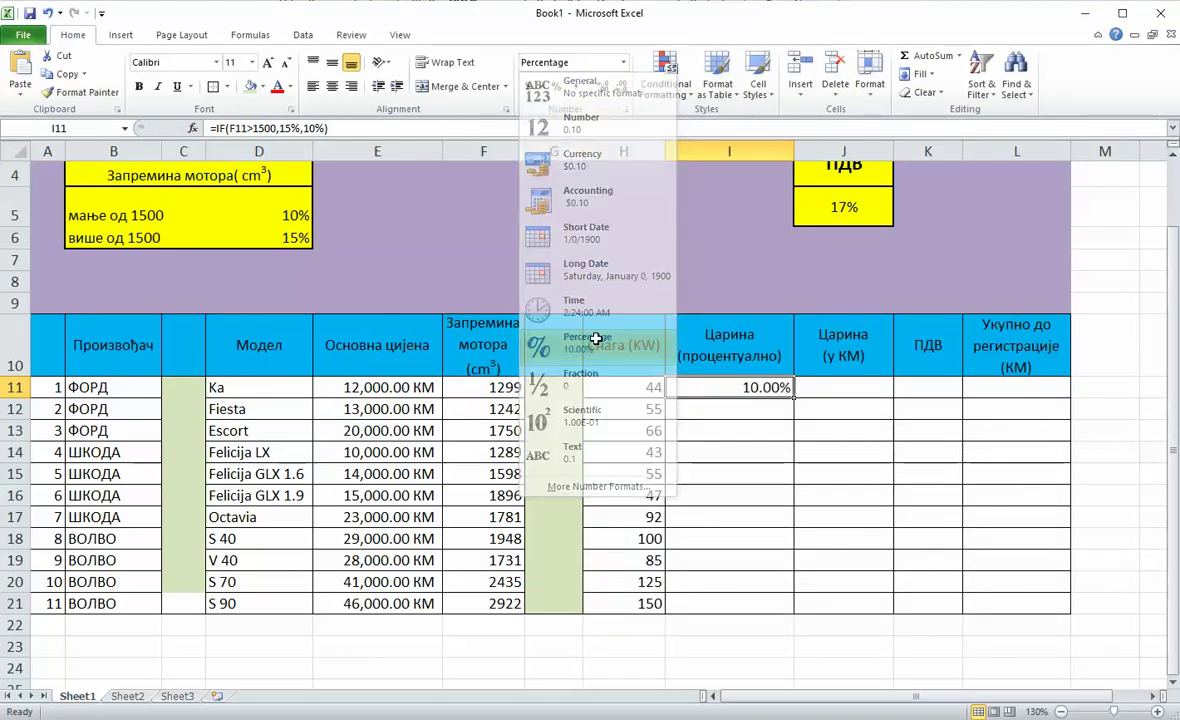
{"action": "left_click_drag", "start_coordinate": [793, 398], "coordinate": [787, 603]}
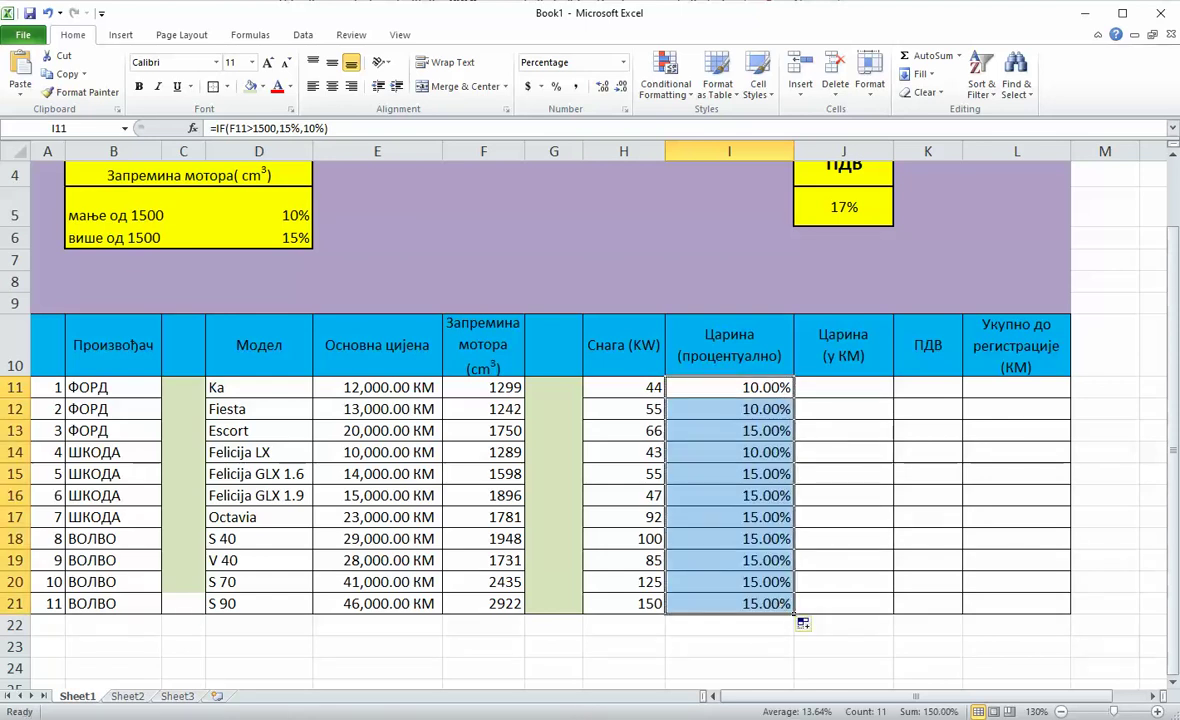
{"action": "mouse_move", "coordinate": [620, 719]}
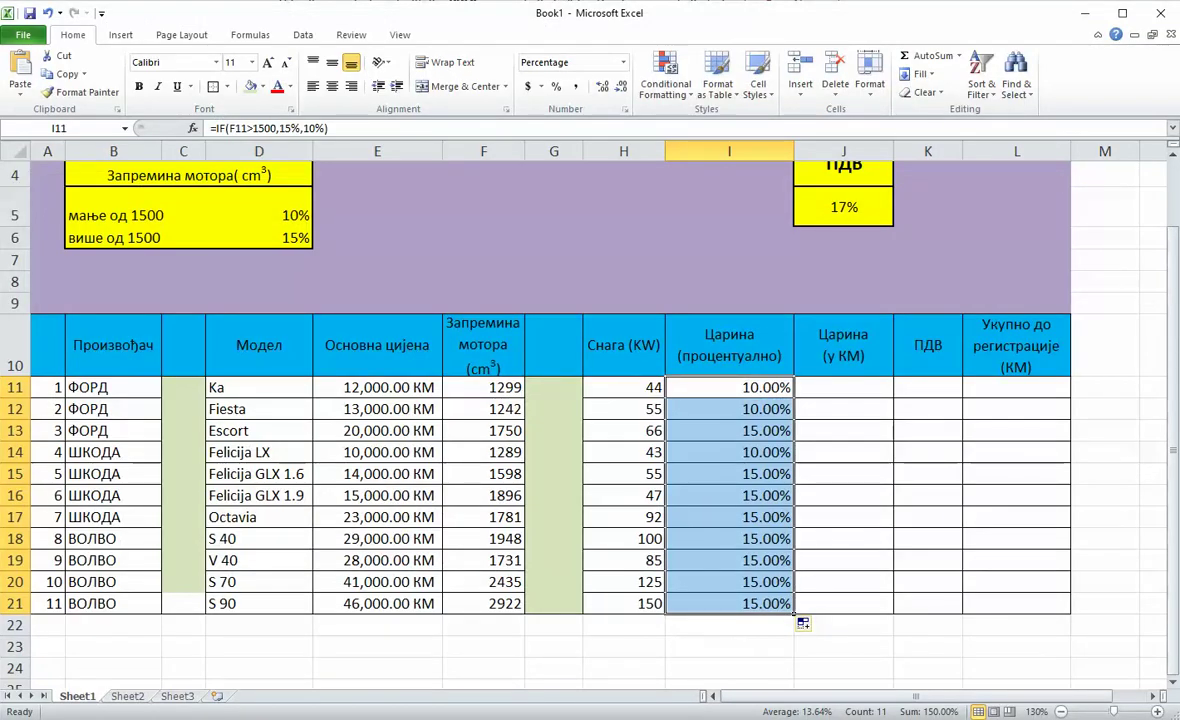
{"action": "left_click", "coordinate": [802, 623]}
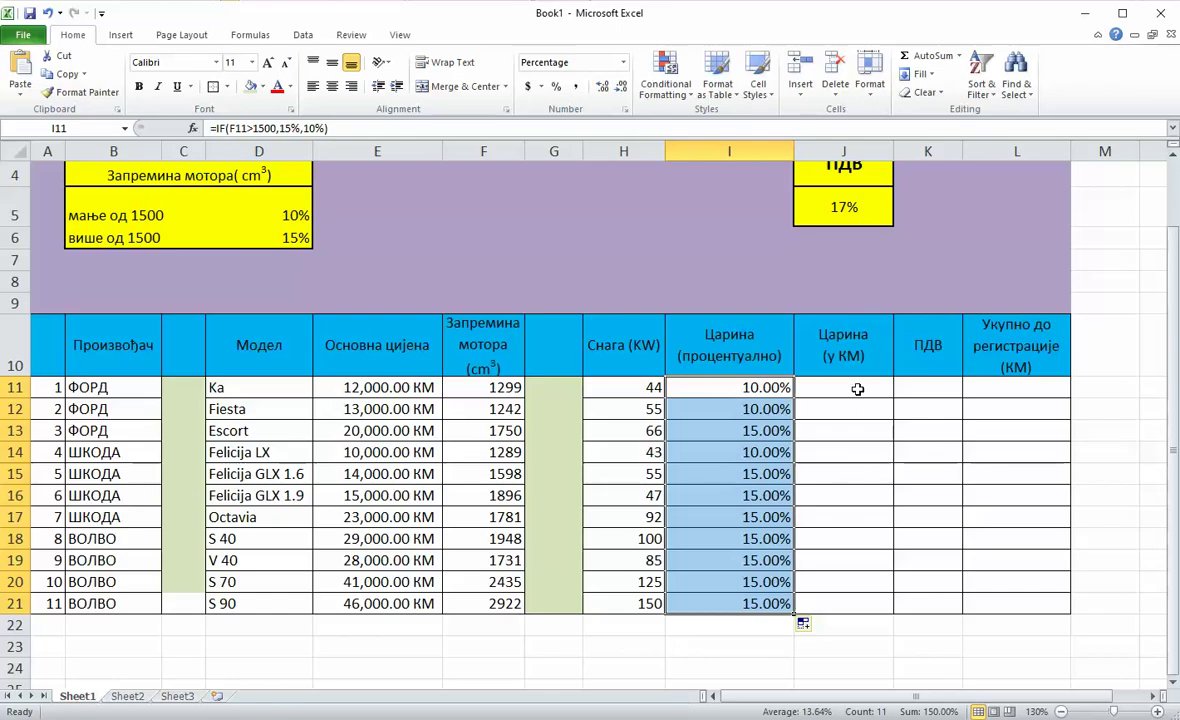
Step: Enter the formula =E11*I11 in J11 to calculate the customs amount in KM from base price and customs percentage
{"action": "left_click", "coordinate": [857, 389]}
{"action": "type", "text": "="}
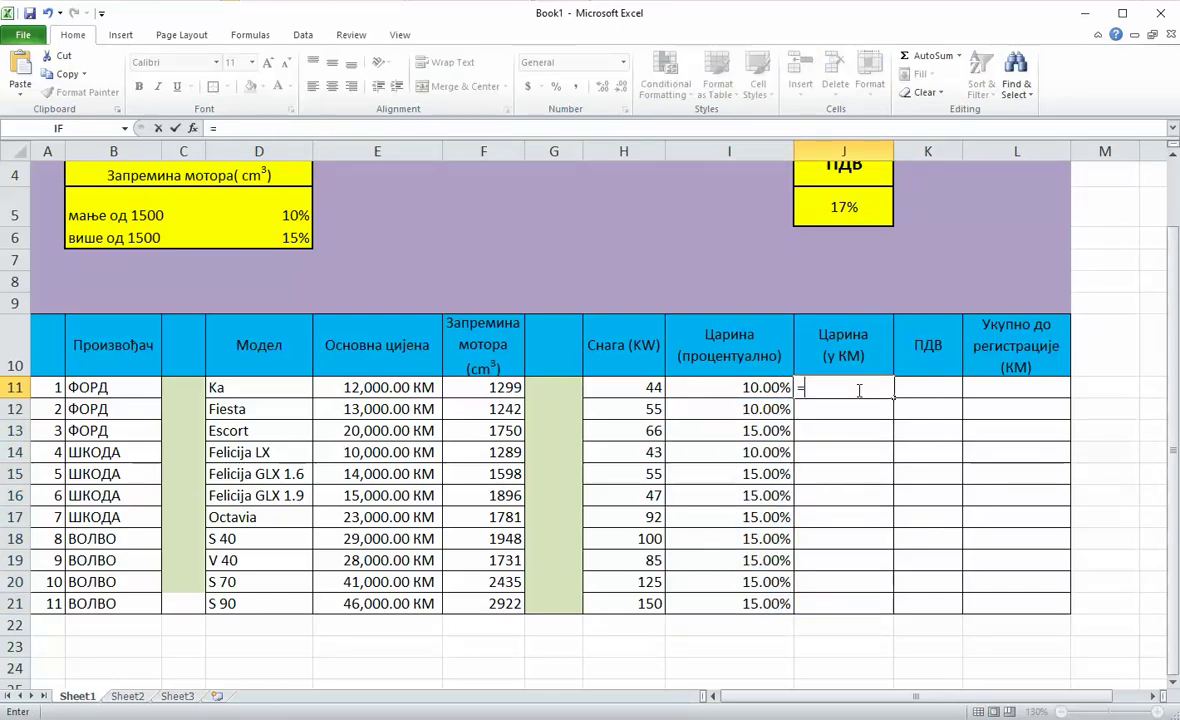
{"action": "left_click", "coordinate": [441, 387]}
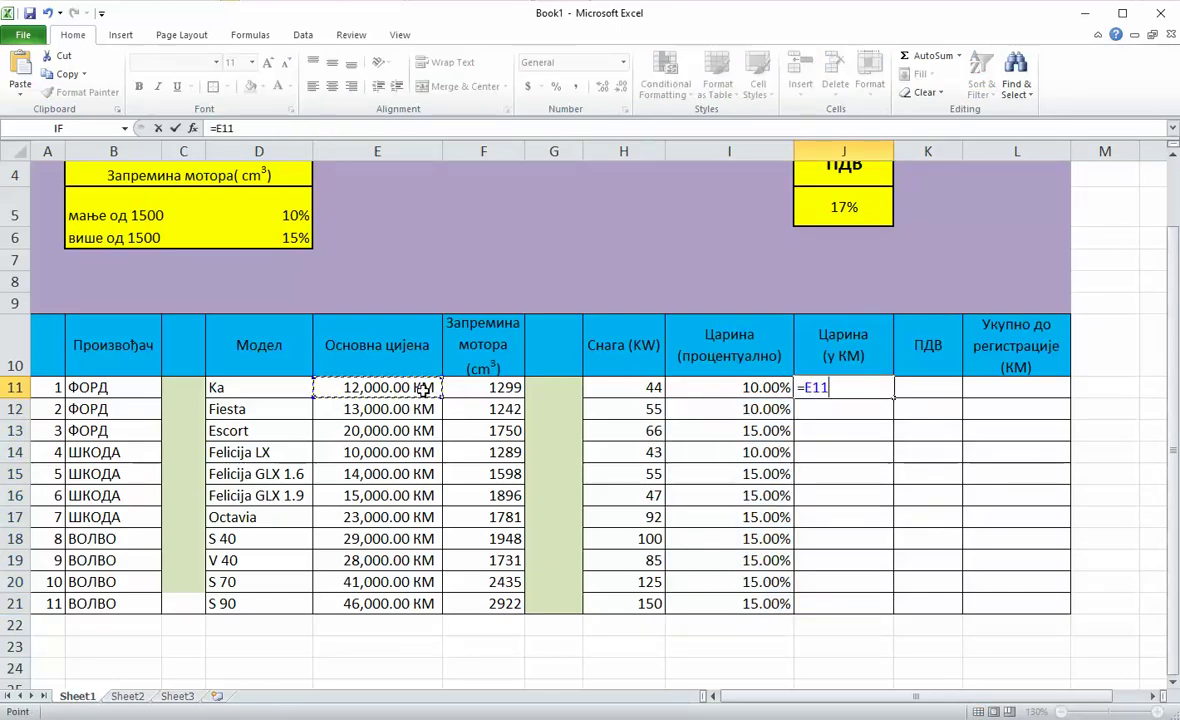
{"action": "type", "text": "*"}
{"action": "left_click", "coordinate": [507, 387]}
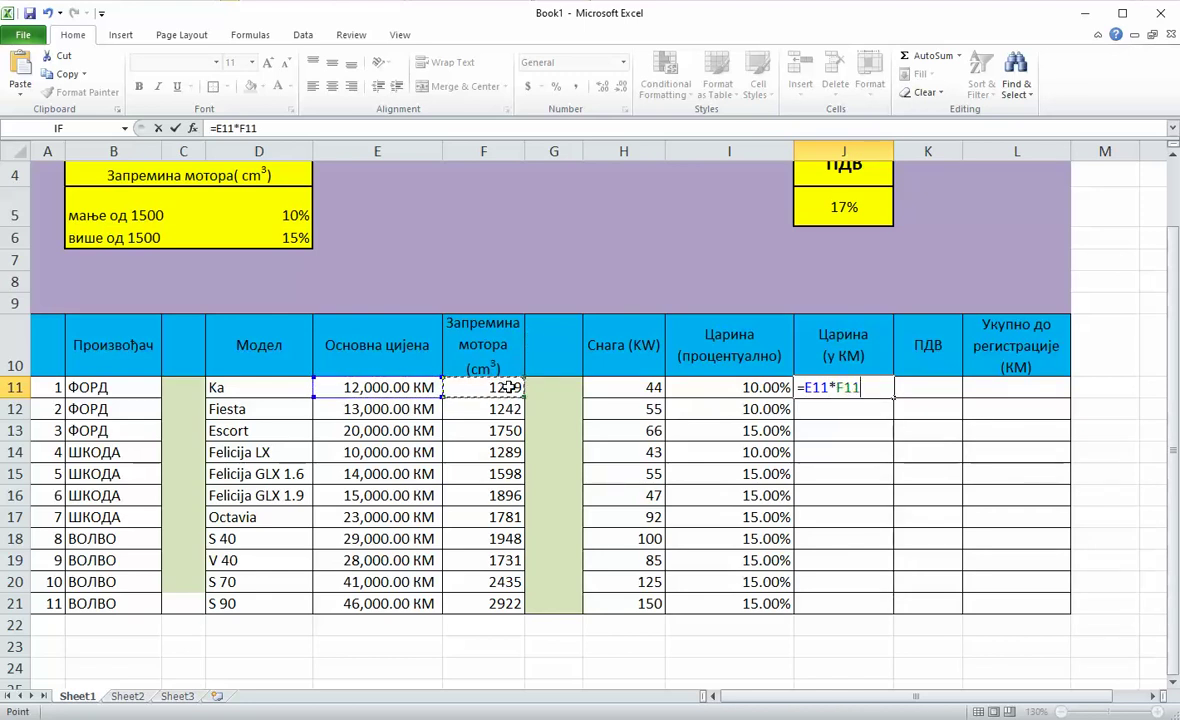
{"action": "left_click", "coordinate": [678, 390]}
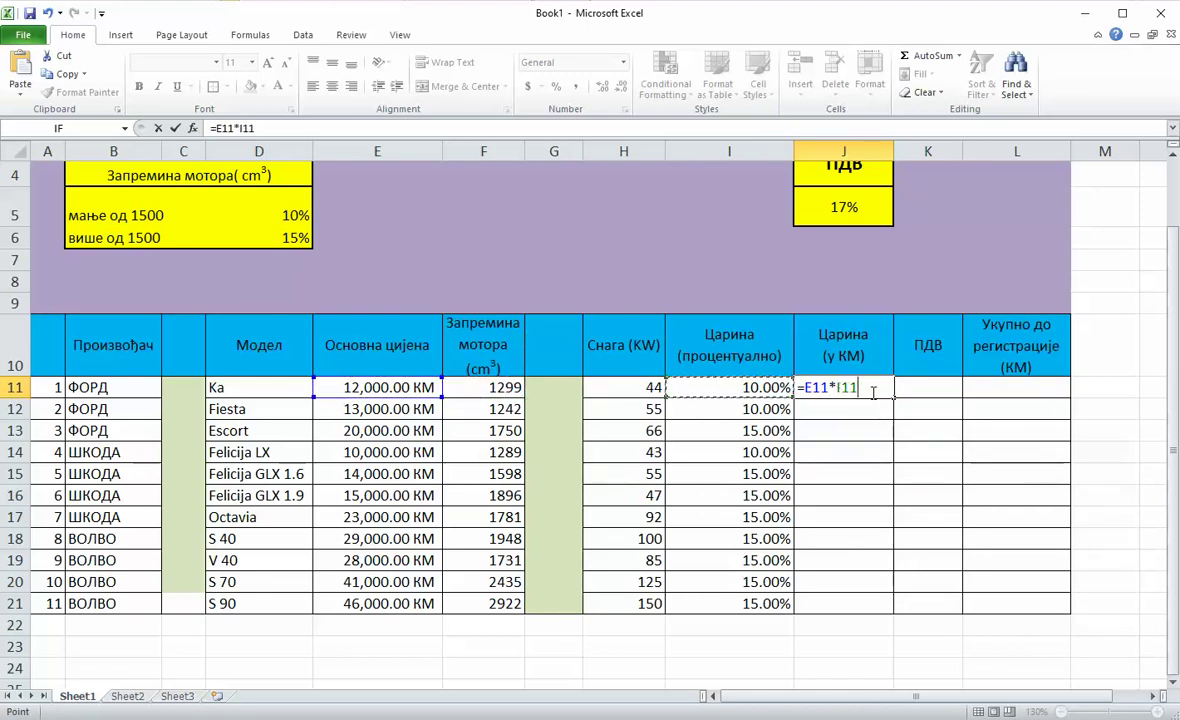
{"action": "left_click_drag", "start_coordinate": [866, 386], "coordinate": [798, 387]}
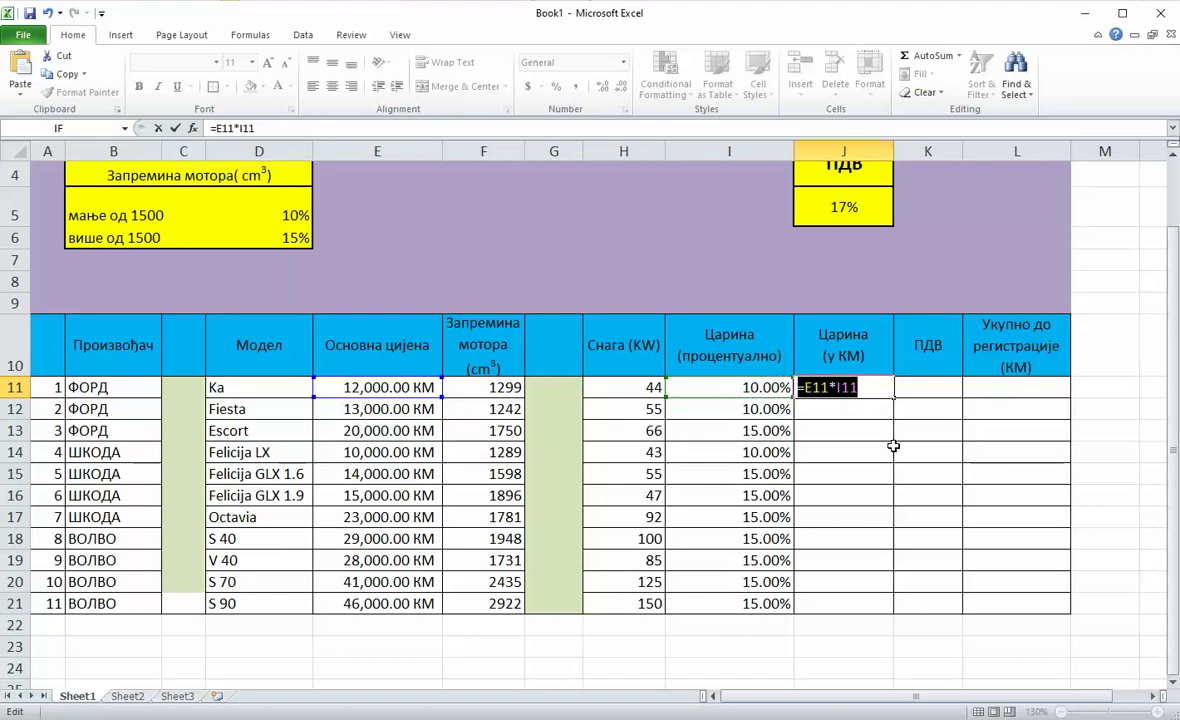
{"action": "key", "text": "Return"}
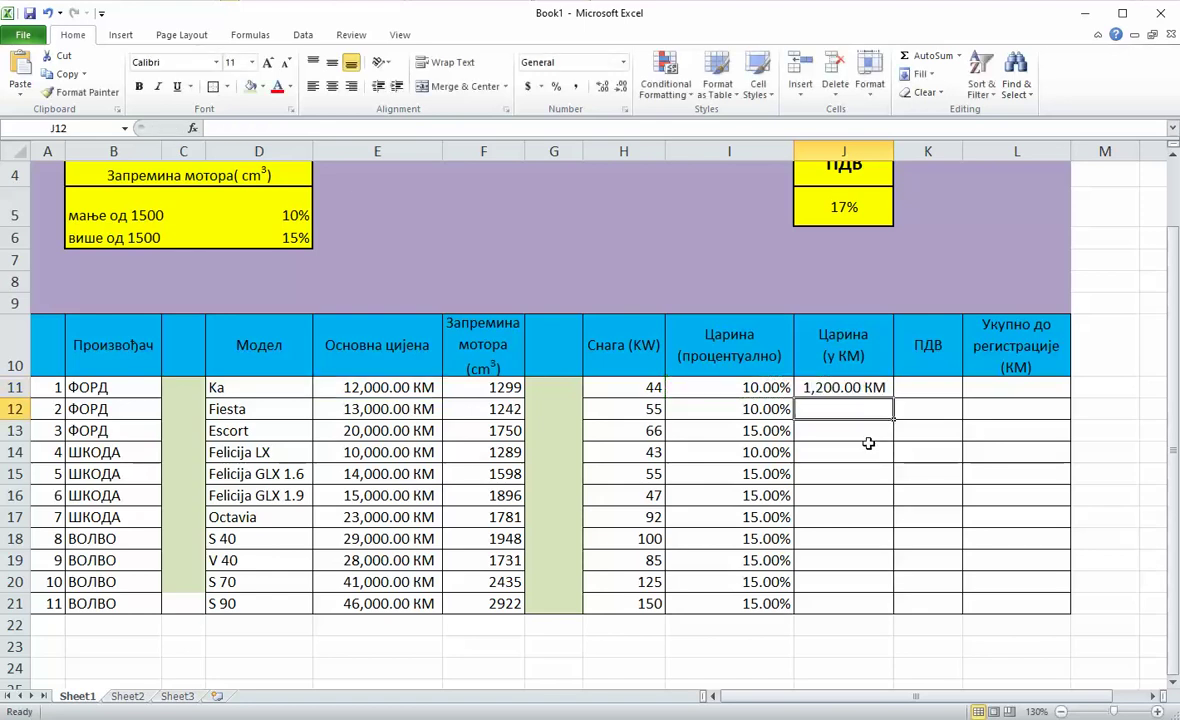
Step: Fill the customs amount formula from J11 down to J21 and widen column J slightly
{"action": "left_click", "coordinate": [869, 387]}
{"action": "left_click_drag", "start_coordinate": [893, 397], "coordinate": [896, 608]}
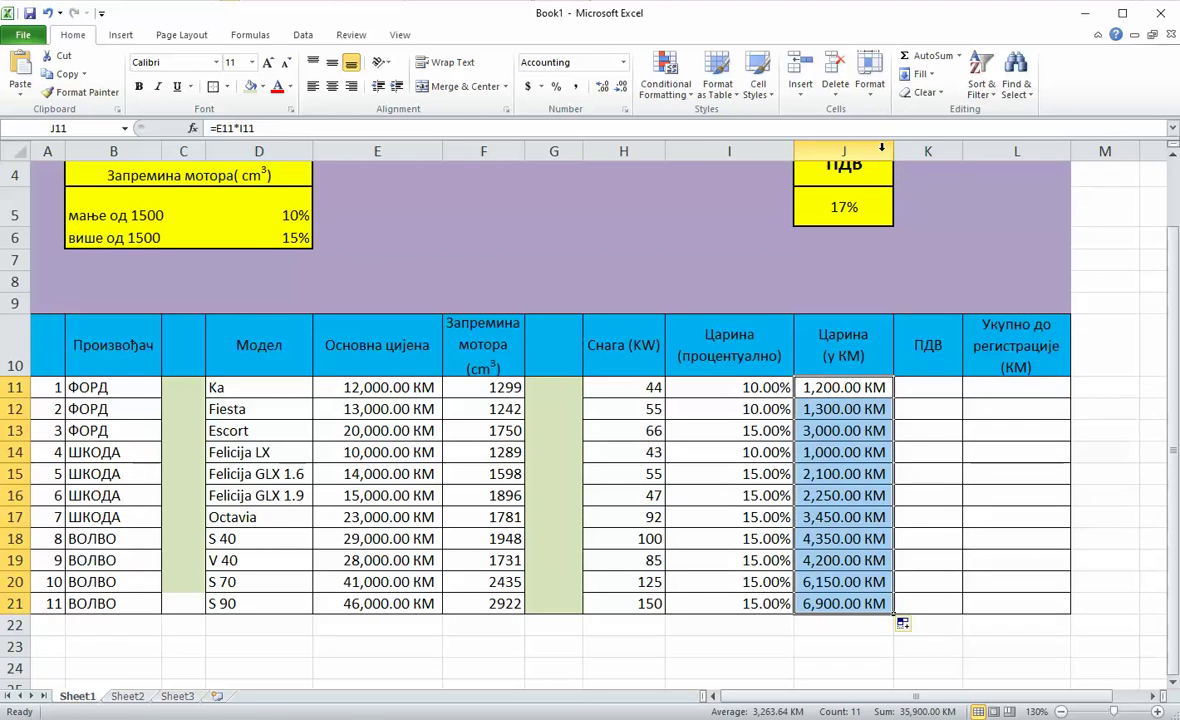
{"action": "left_click_drag", "start_coordinate": [894, 151], "coordinate": [899, 151]}
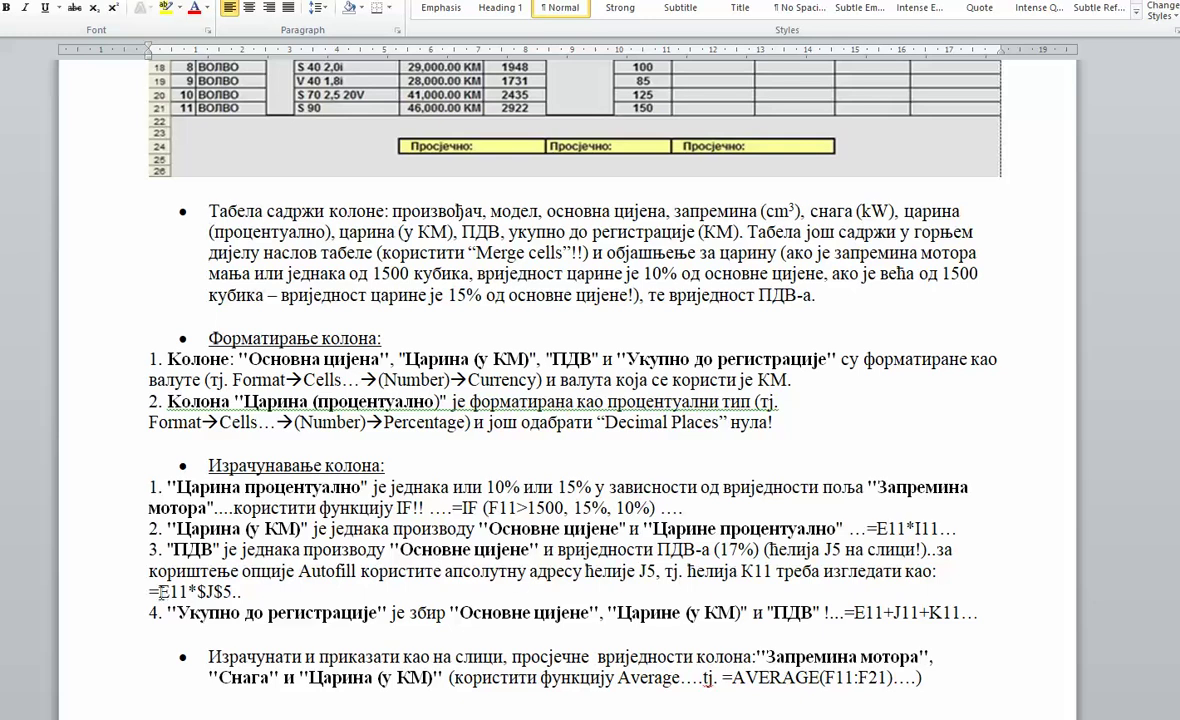
Step: Check the VAT formula in the Word exercise, enter =E11*$J$5 in Excel cell K11, and fill it down to K21
{"action": "left_click_drag", "start_coordinate": [160, 591], "coordinate": [214, 591]}
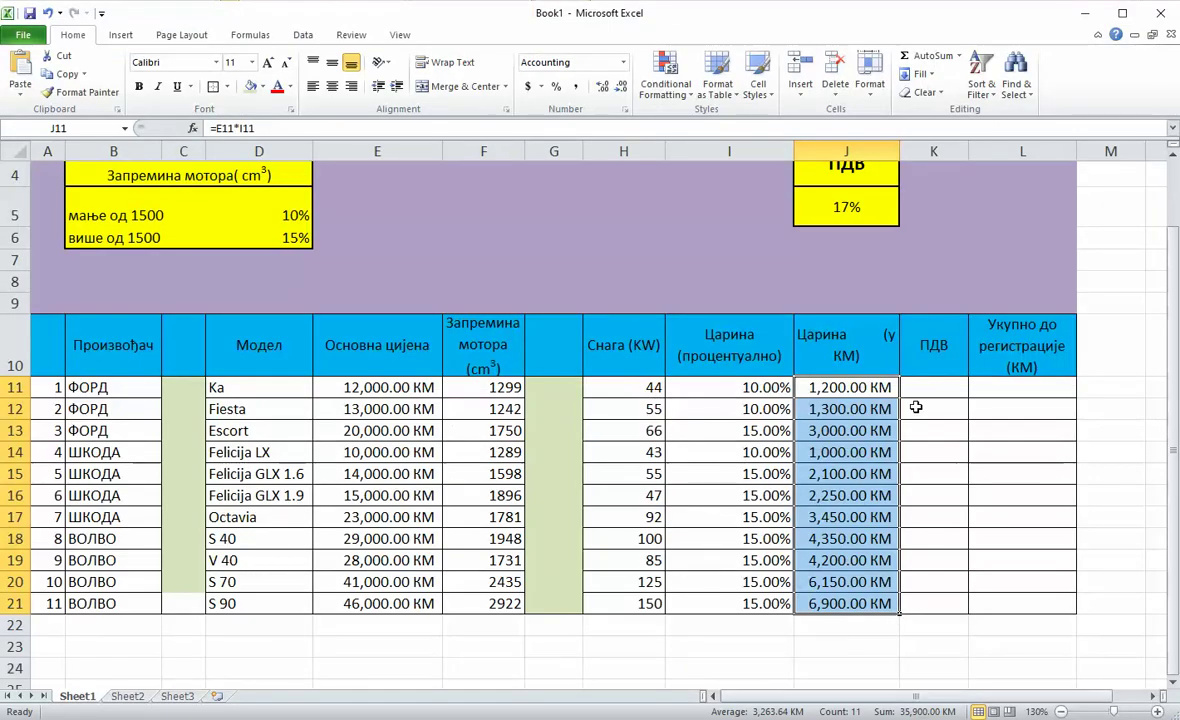
{"action": "left_click", "coordinate": [922, 389]}
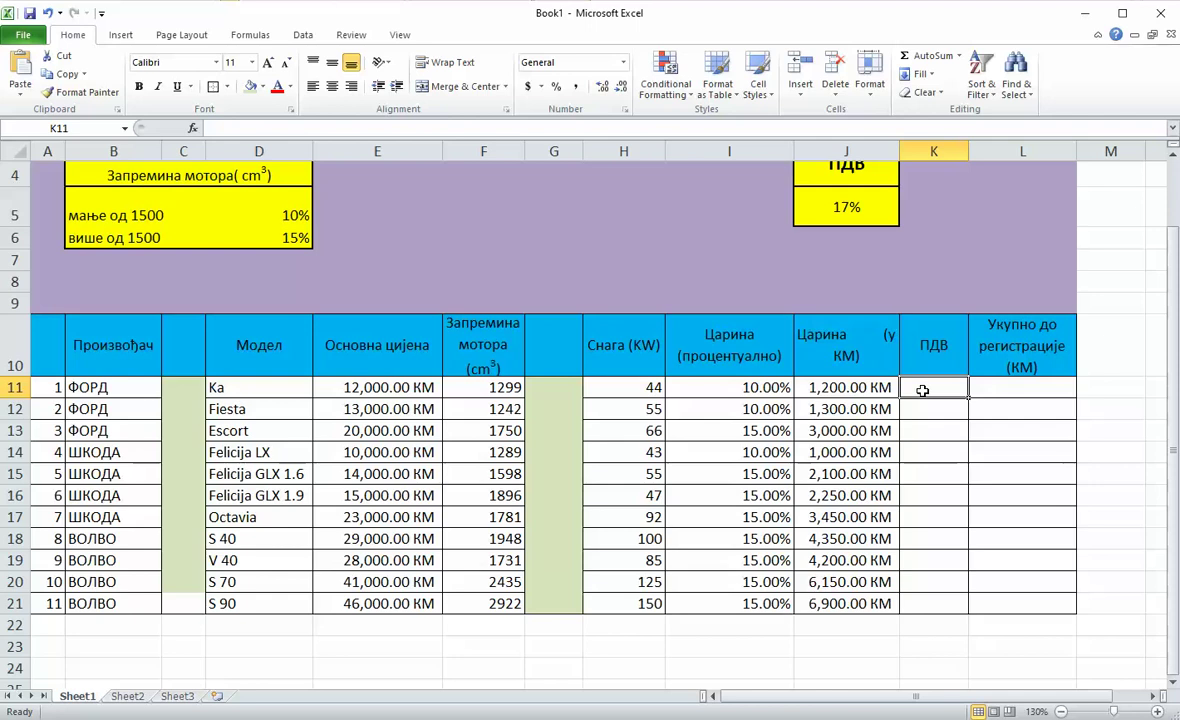
{"action": "type", "text": "=E11*"}
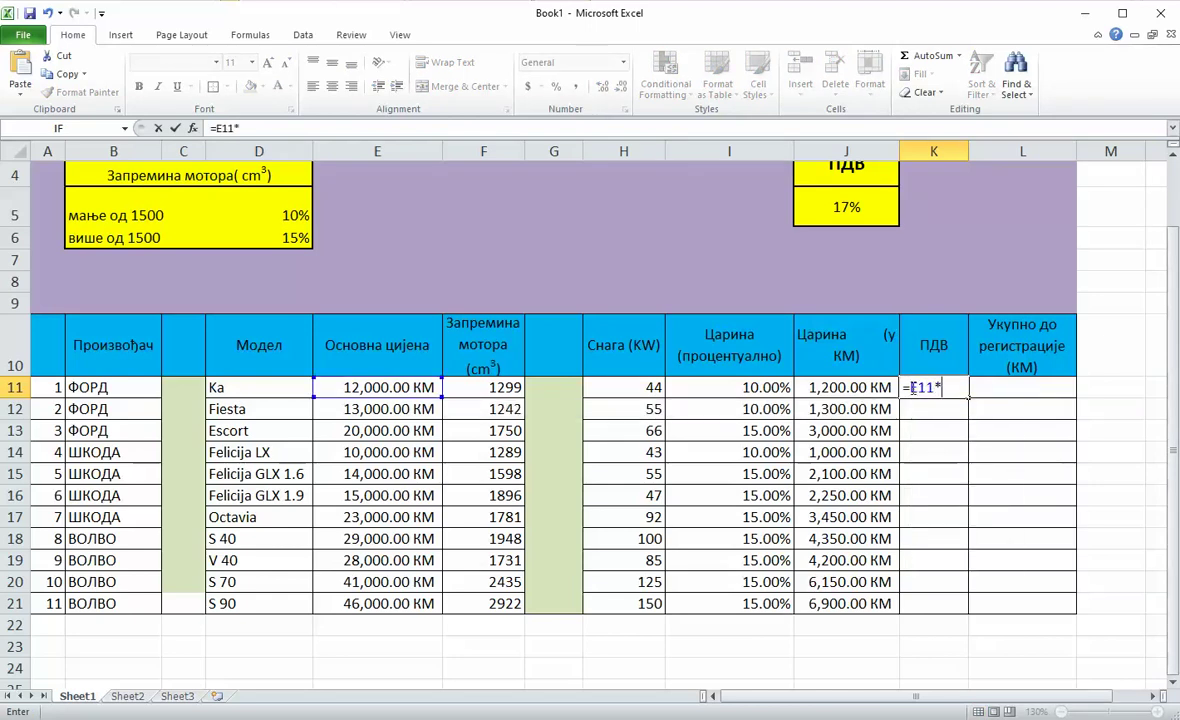
{"action": "left_click", "coordinate": [877, 214]}
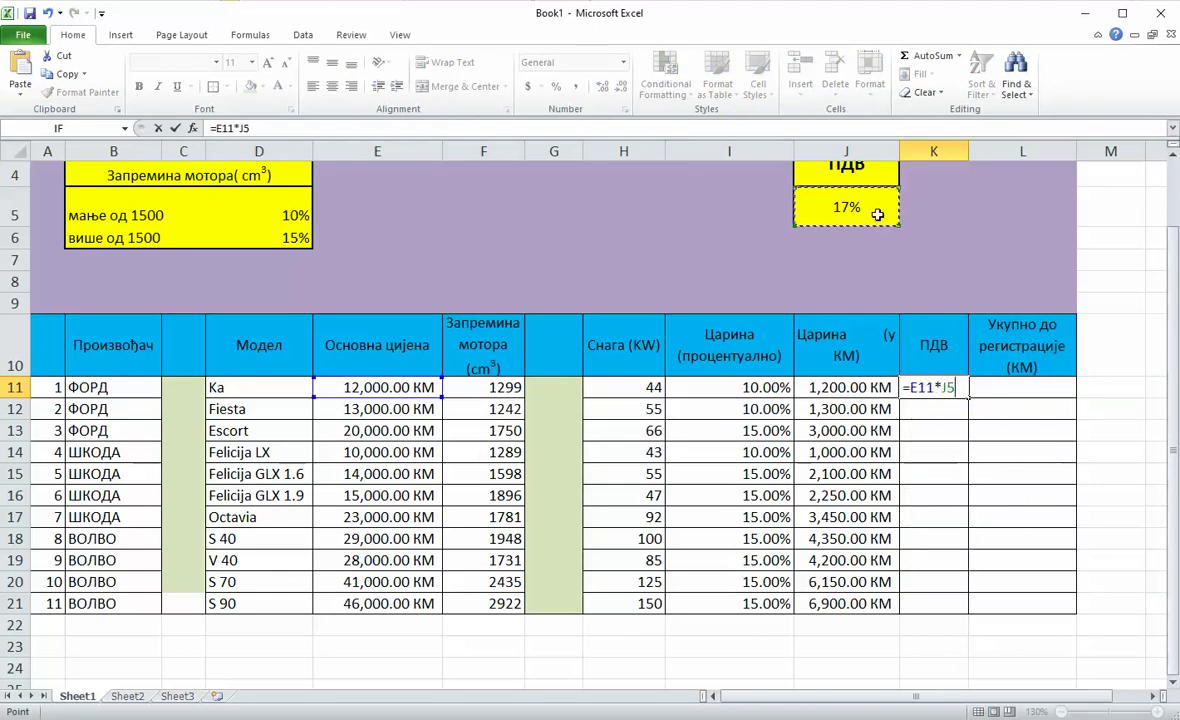
{"action": "key", "text": "F4"}
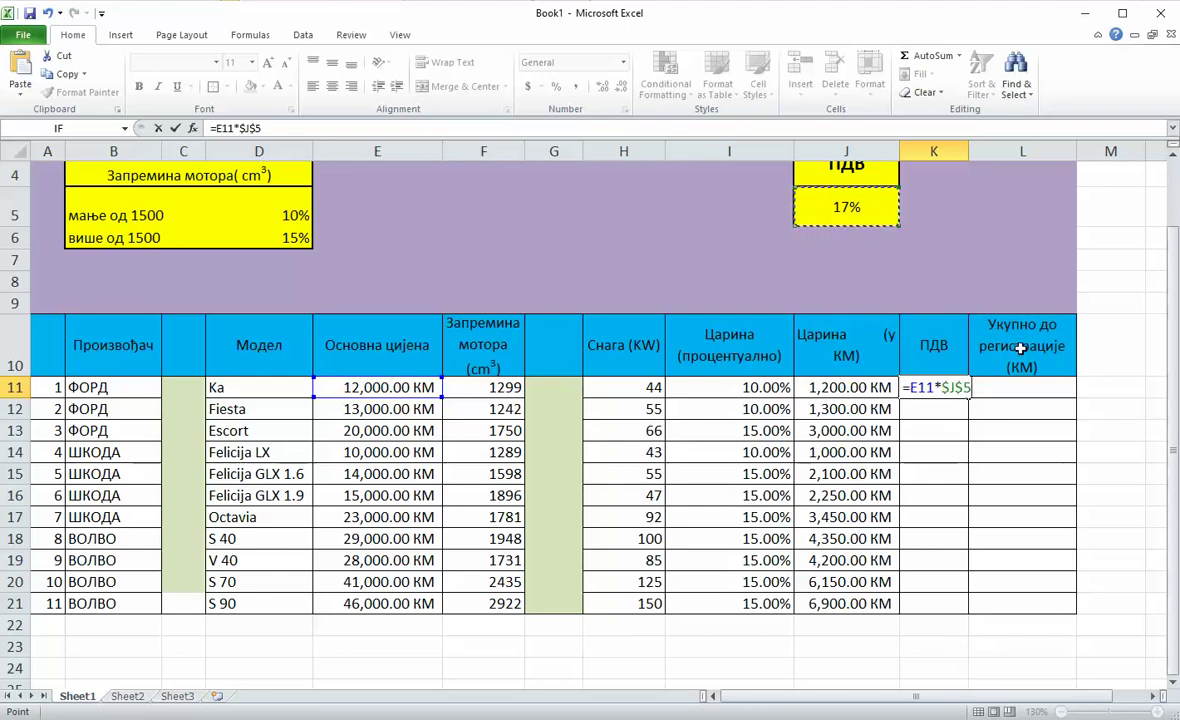
{"action": "key", "text": "Return"}
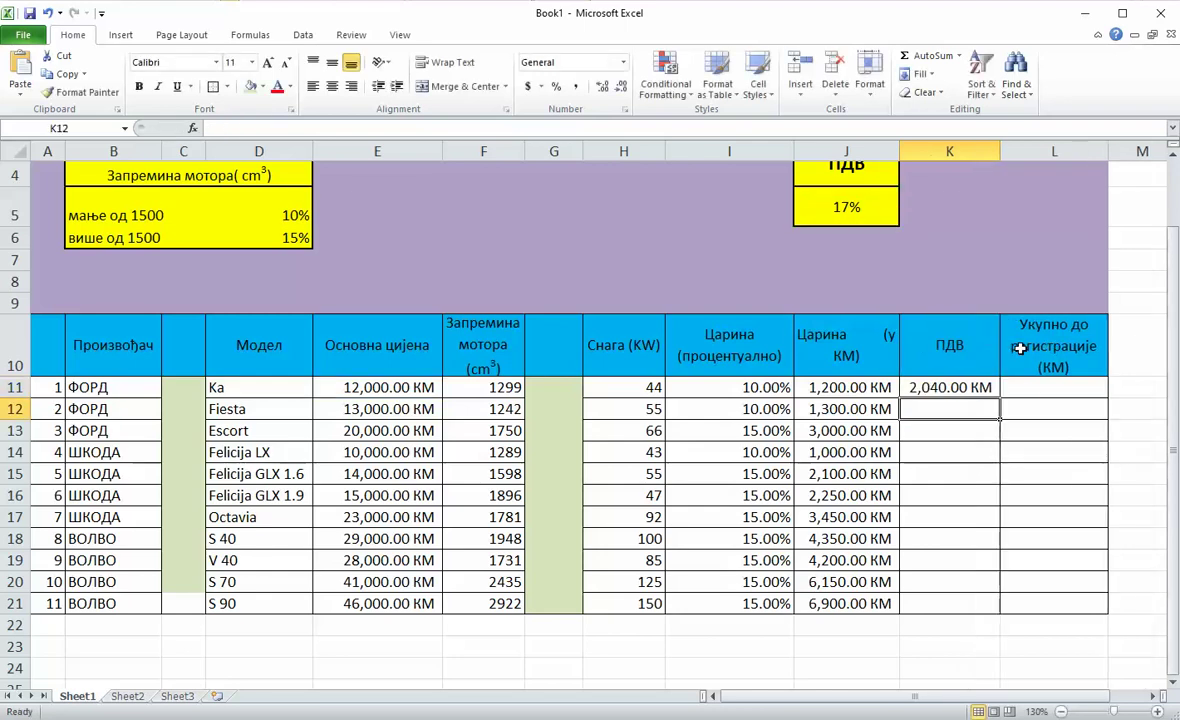
{"action": "left_click", "coordinate": [950, 387]}
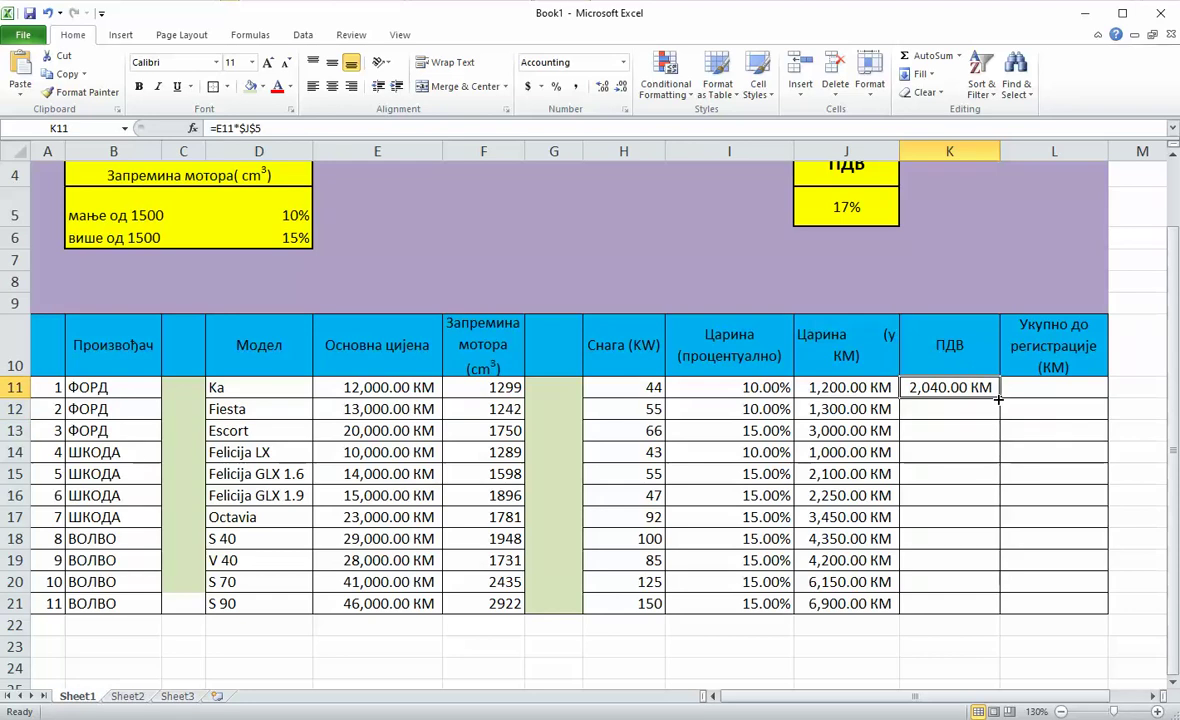
{"action": "left_click_drag", "start_coordinate": [1000, 398], "coordinate": [995, 612]}
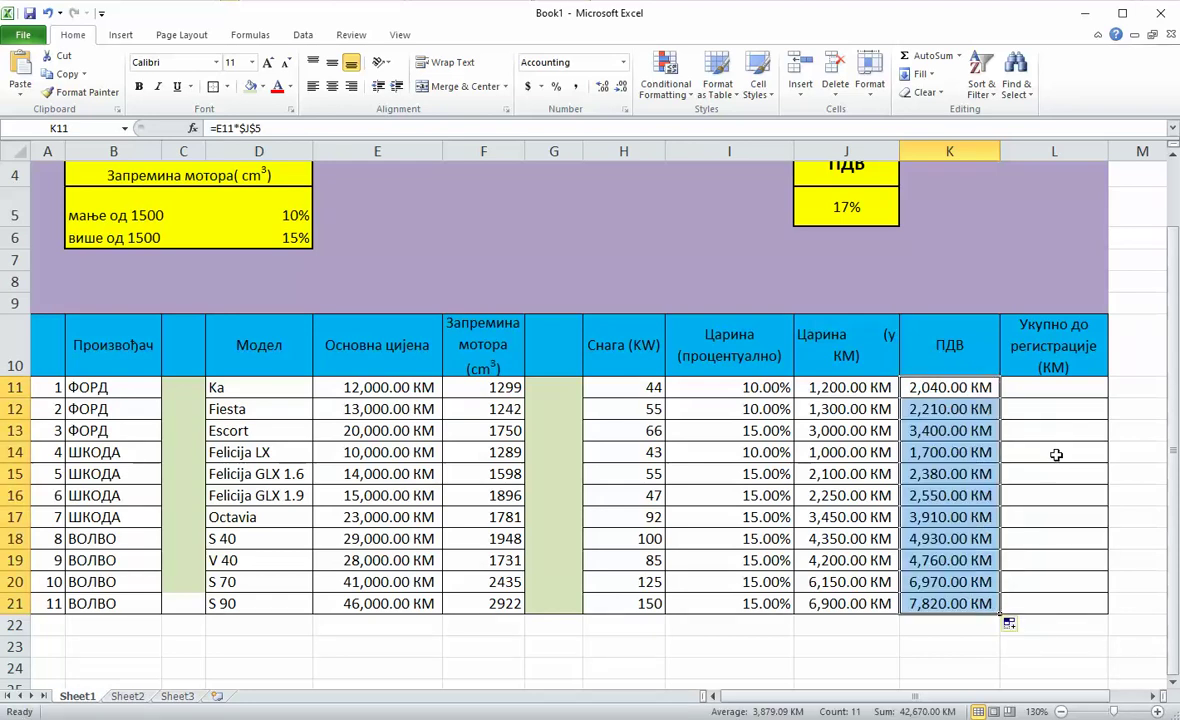
Step: Check the total-price formula in the Word exercise, enter =E11+J11+K11 in Excel cell L11, and fill it down to L21
{"action": "left_click", "coordinate": [1054, 395]}
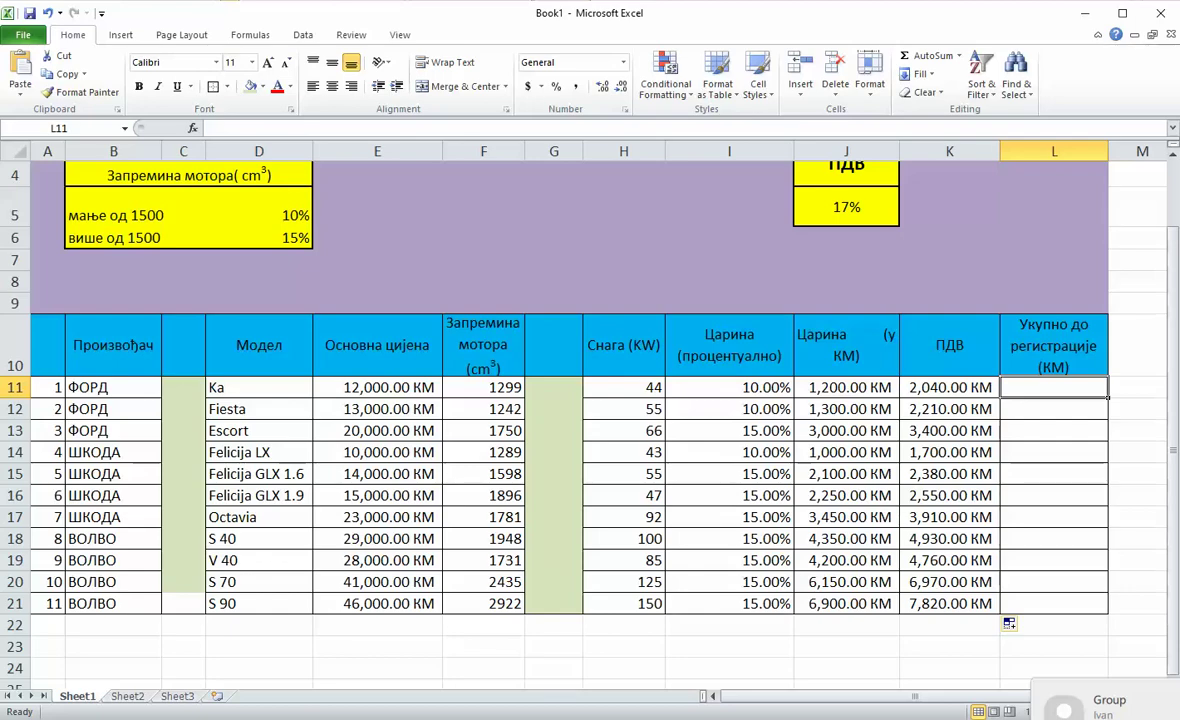
{"action": "key", "text": "alt+Tab"}
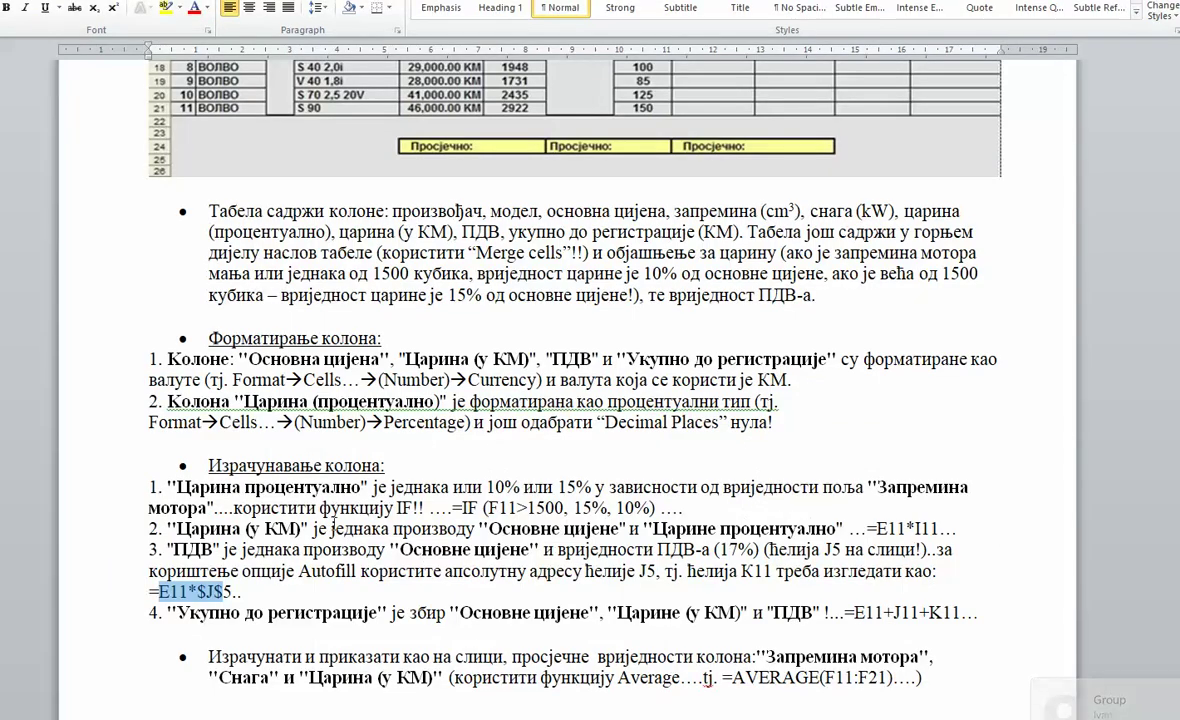
{"action": "scroll", "coordinate": [280, 604], "scroll_direction": "down", "scroll_amount": 1}
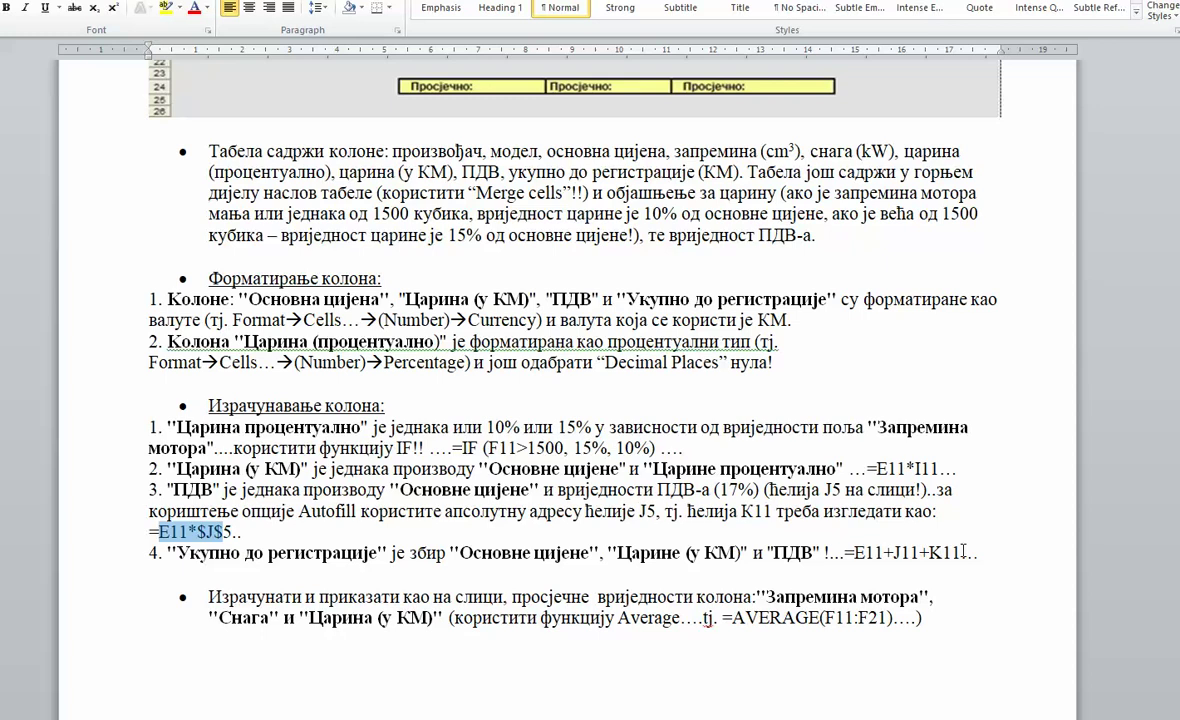
{"action": "key", "text": "alt+Tab"}
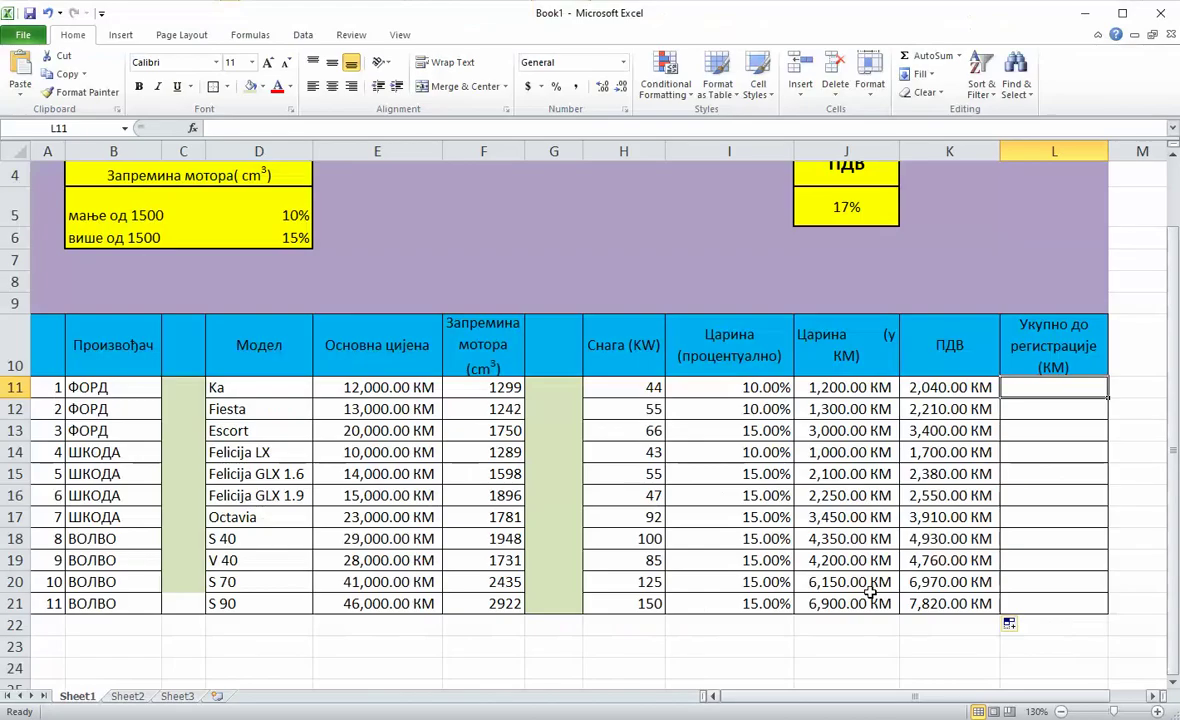
{"action": "type", "text": "="}
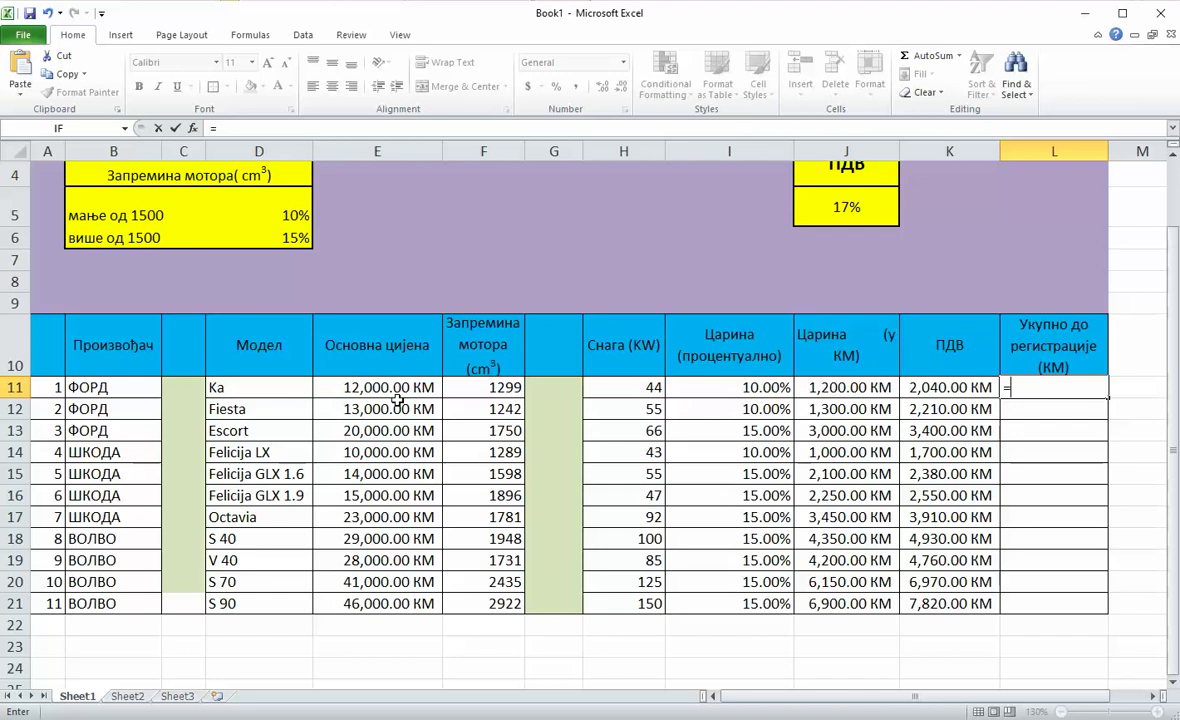
{"action": "left_click", "coordinate": [422, 381]}
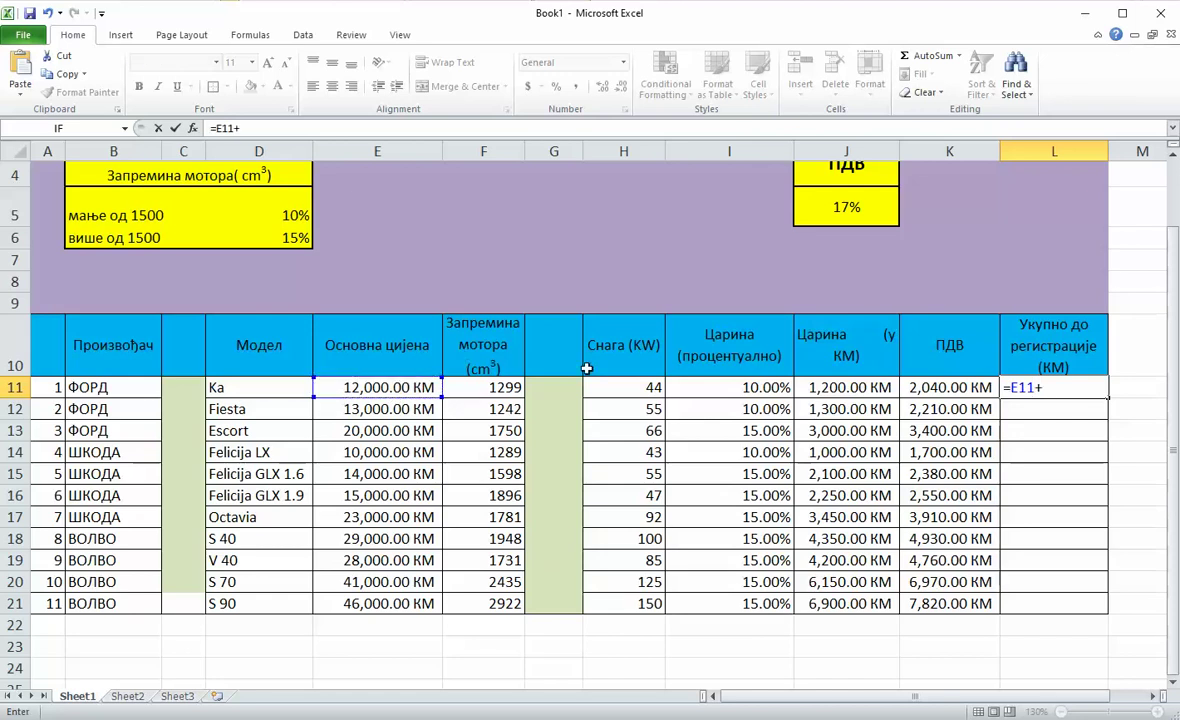
{"action": "left_click", "coordinate": [811, 392]}
{"action": "type", "text": "+"}
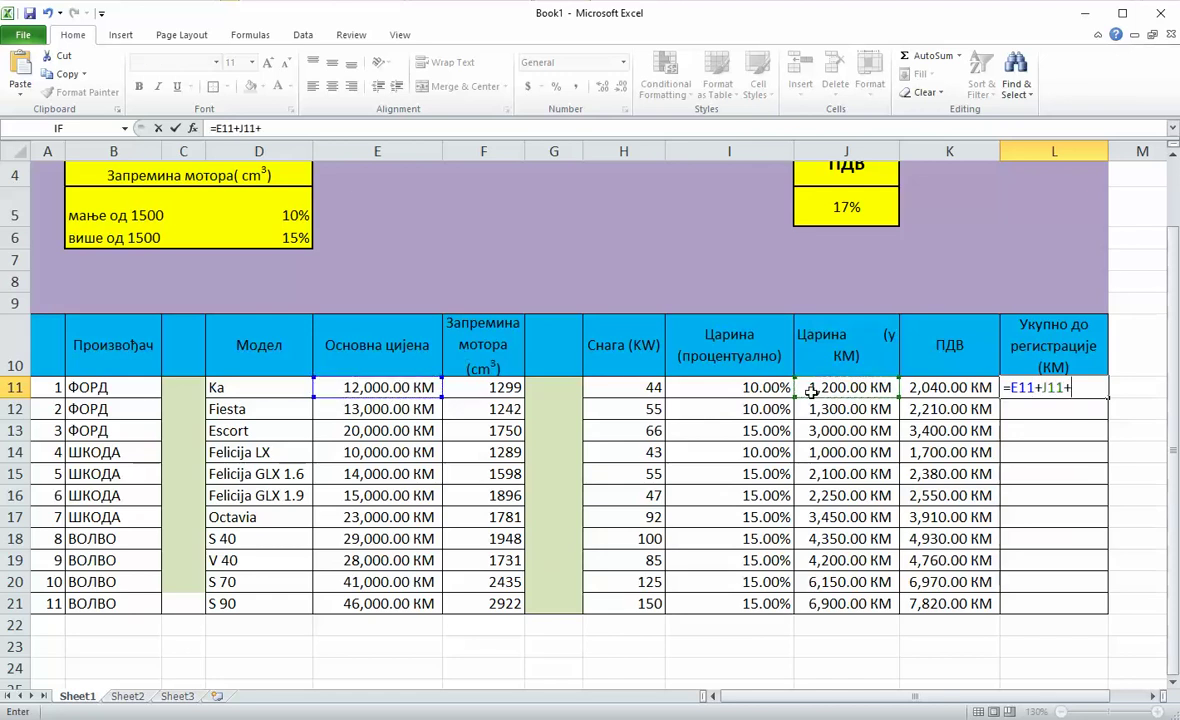
{"action": "left_click", "coordinate": [928, 393]}
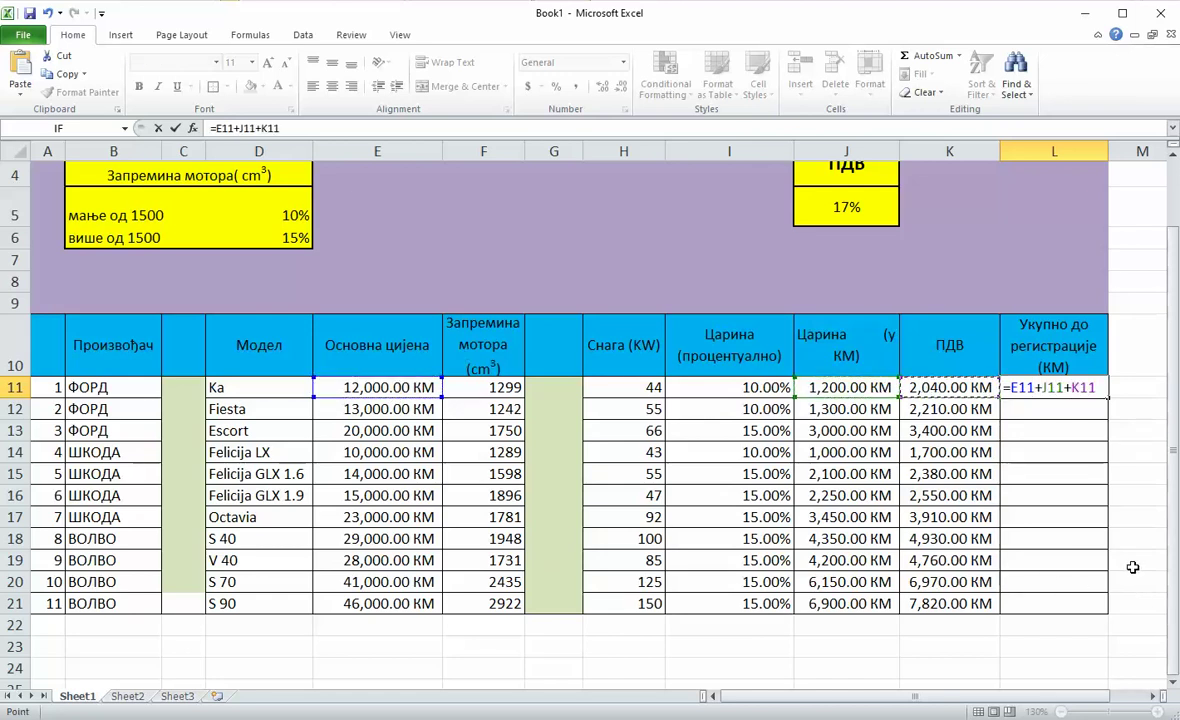
{"action": "key", "text": "Return"}
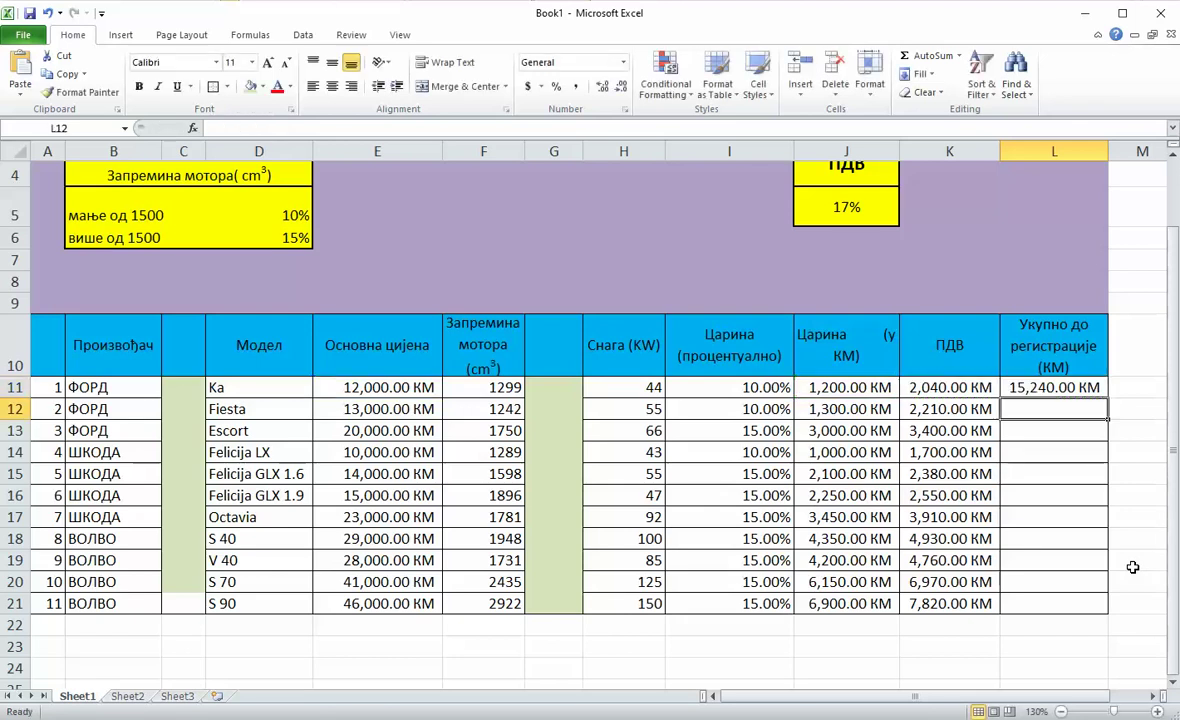
{"action": "left_click", "coordinate": [1097, 385]}
{"action": "left_click_drag", "start_coordinate": [1107, 397], "coordinate": [1088, 608]}
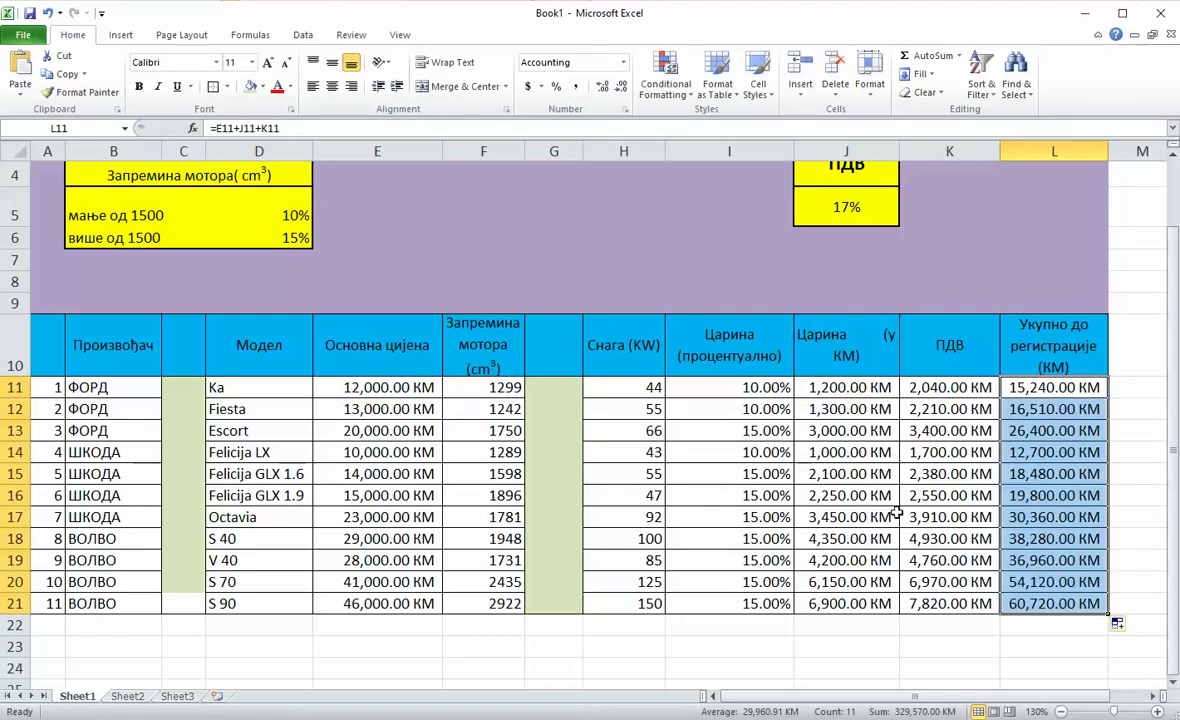
Step: Check the table picture in the Word exercise and give the Excel data range A11:L21 a light gray fill
{"action": "left_click", "coordinate": [50, 389]}
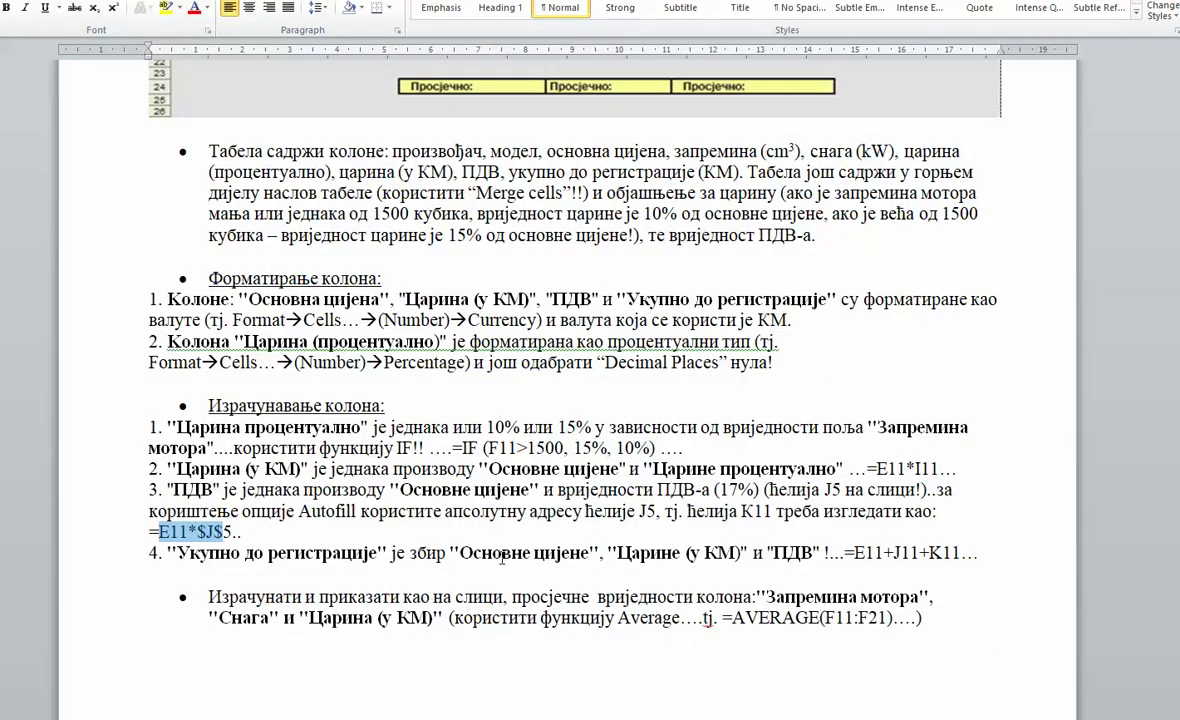
{"action": "scroll", "coordinate": [502, 558], "scroll_direction": "up", "scroll_amount": 6}
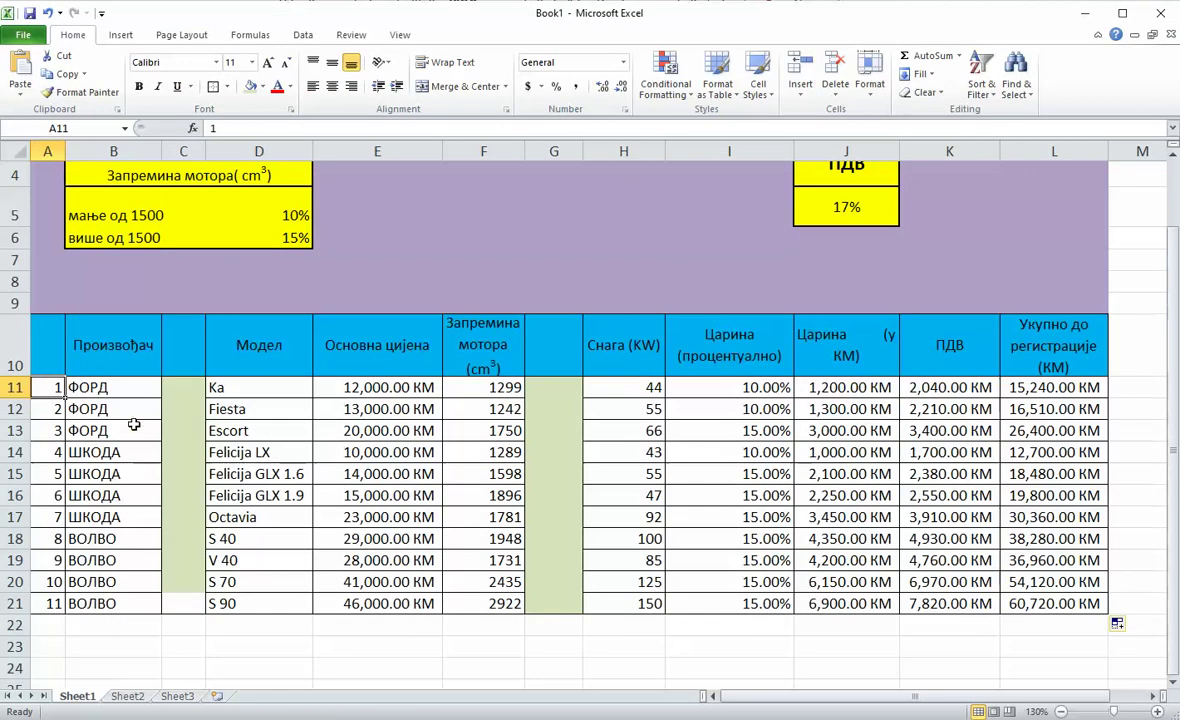
{"action": "left_click_drag", "start_coordinate": [52, 392], "coordinate": [1090, 603]}
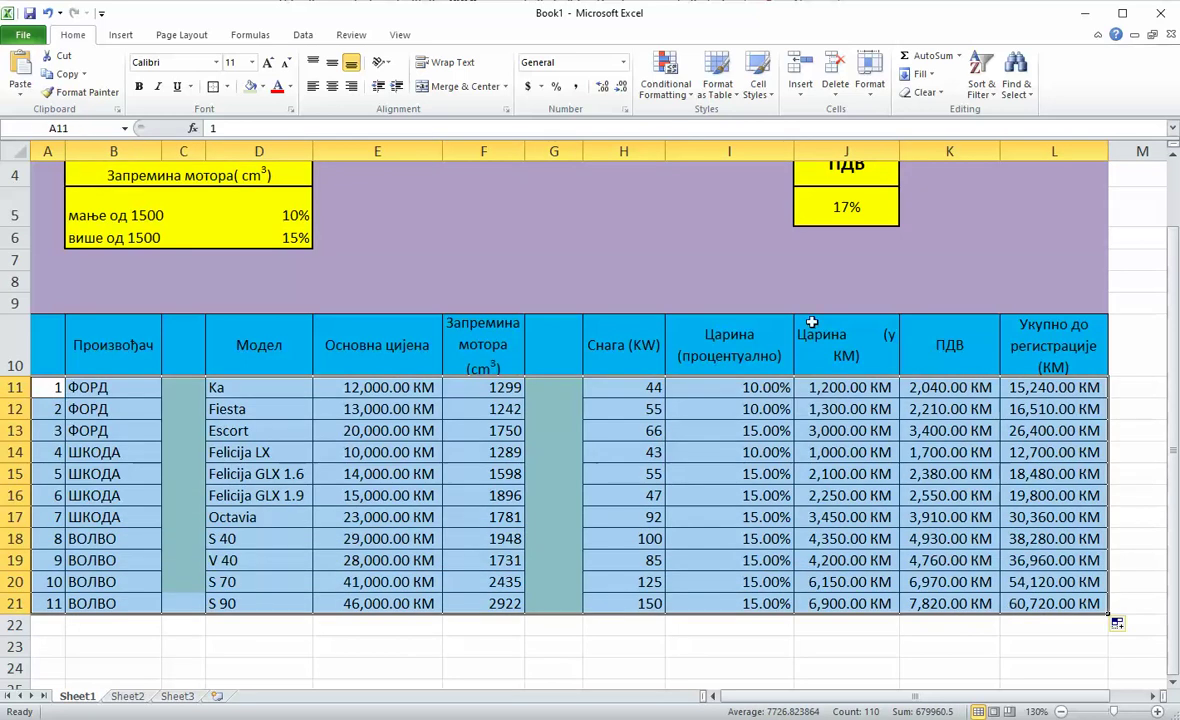
{"action": "left_click", "coordinate": [263, 88]}
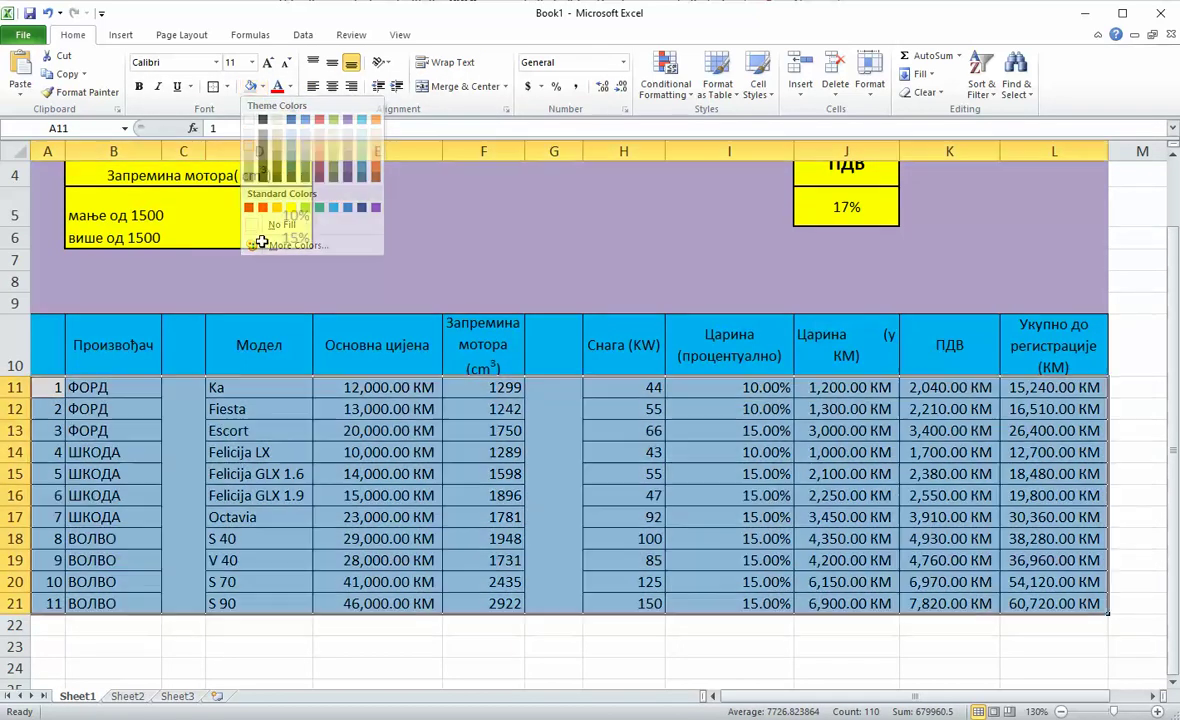
{"action": "left_click", "coordinate": [249, 147]}
{"action": "left_click", "coordinate": [271, 474]}
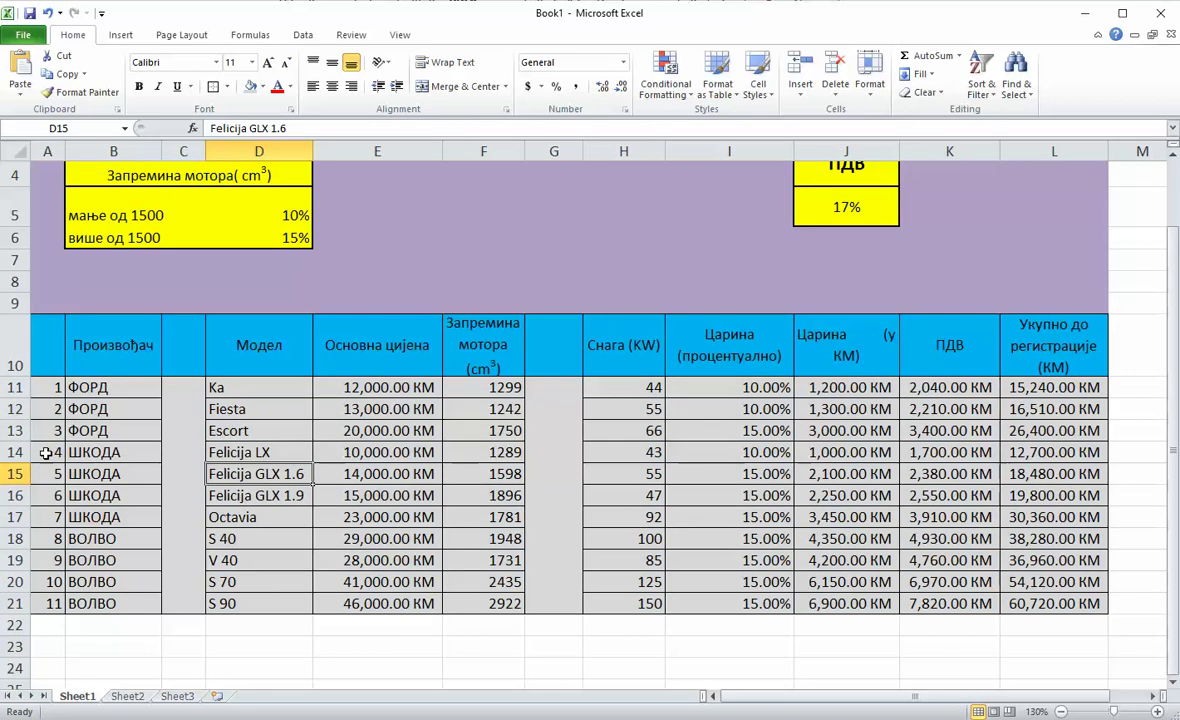
Step: Apply a darker gray fill to the ШКОДА rows, range A14:L17
{"action": "left_click_drag", "start_coordinate": [50, 452], "coordinate": [1046, 512]}
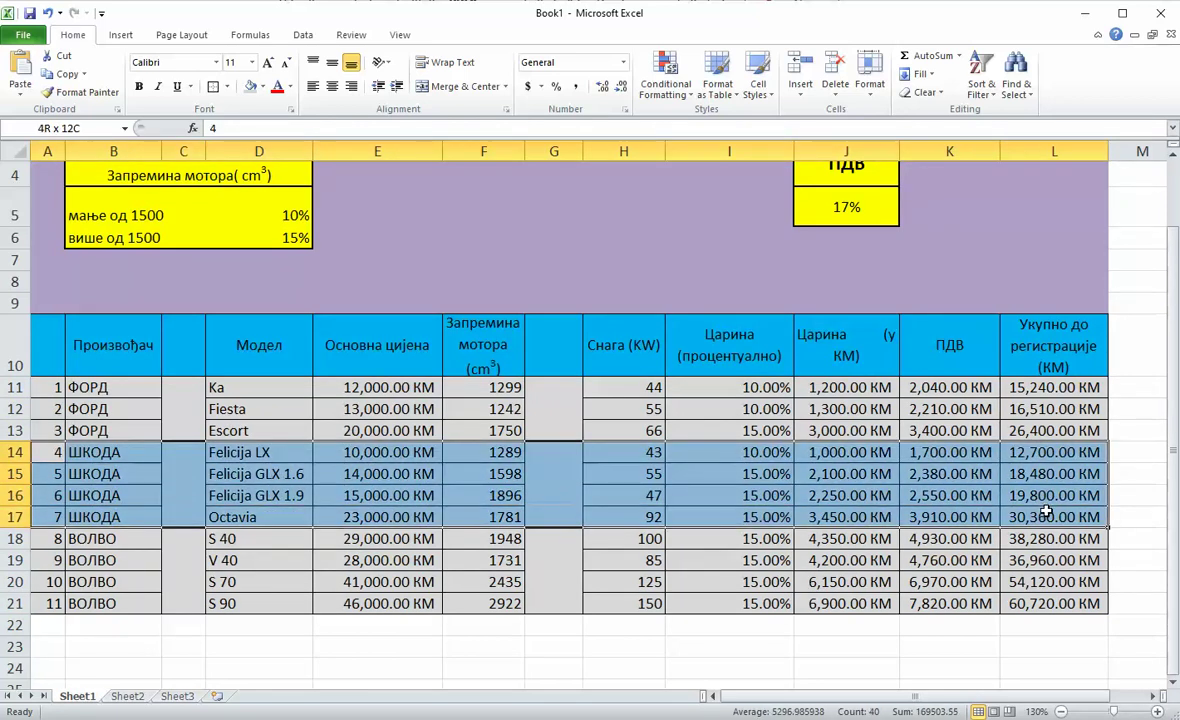
{"action": "left_click", "coordinate": [228, 87]}
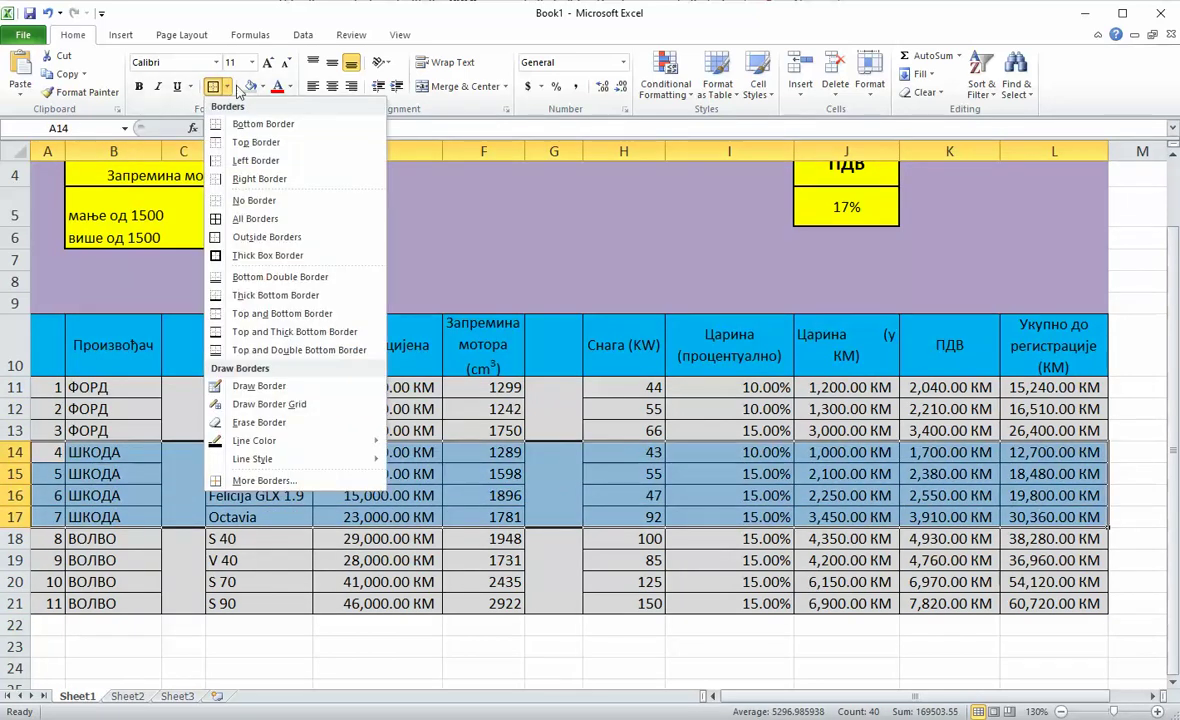
{"action": "left_click", "coordinate": [263, 87]}
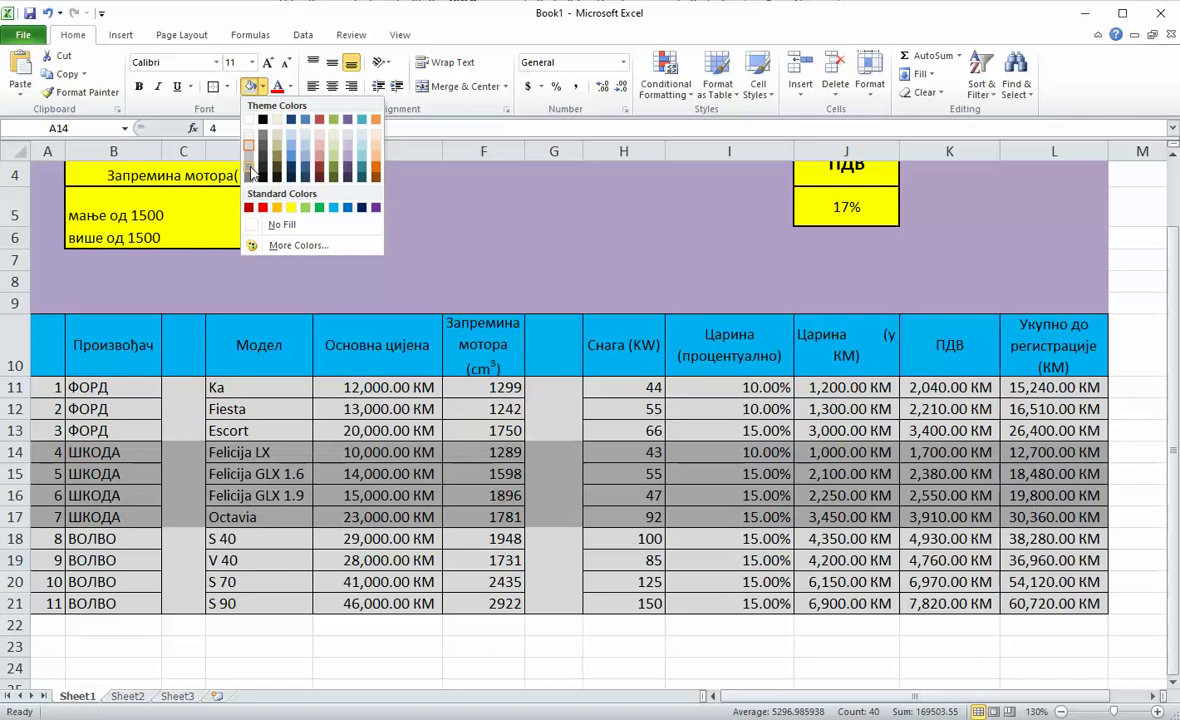
{"action": "left_click", "coordinate": [248, 160]}
{"action": "left_click", "coordinate": [490, 603]}
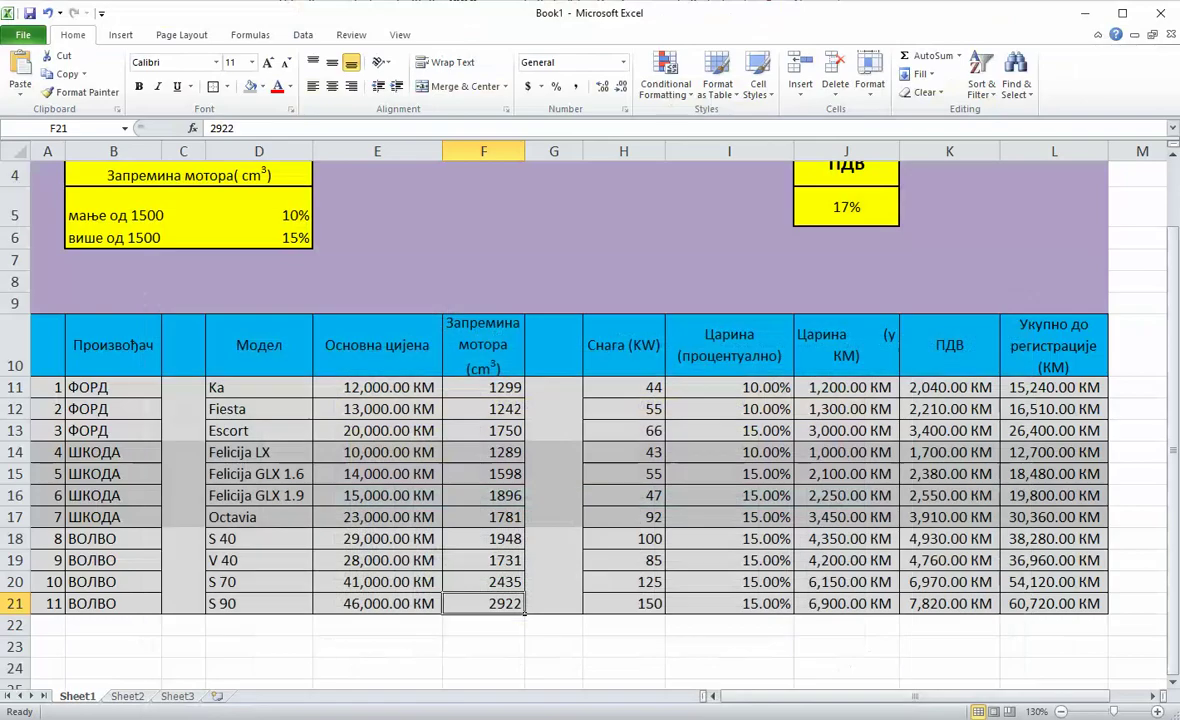
Step: Merge and center cells E23:F23 below the table and add outside borders to the merged cell
{"action": "left_click", "coordinate": [383, 648]}
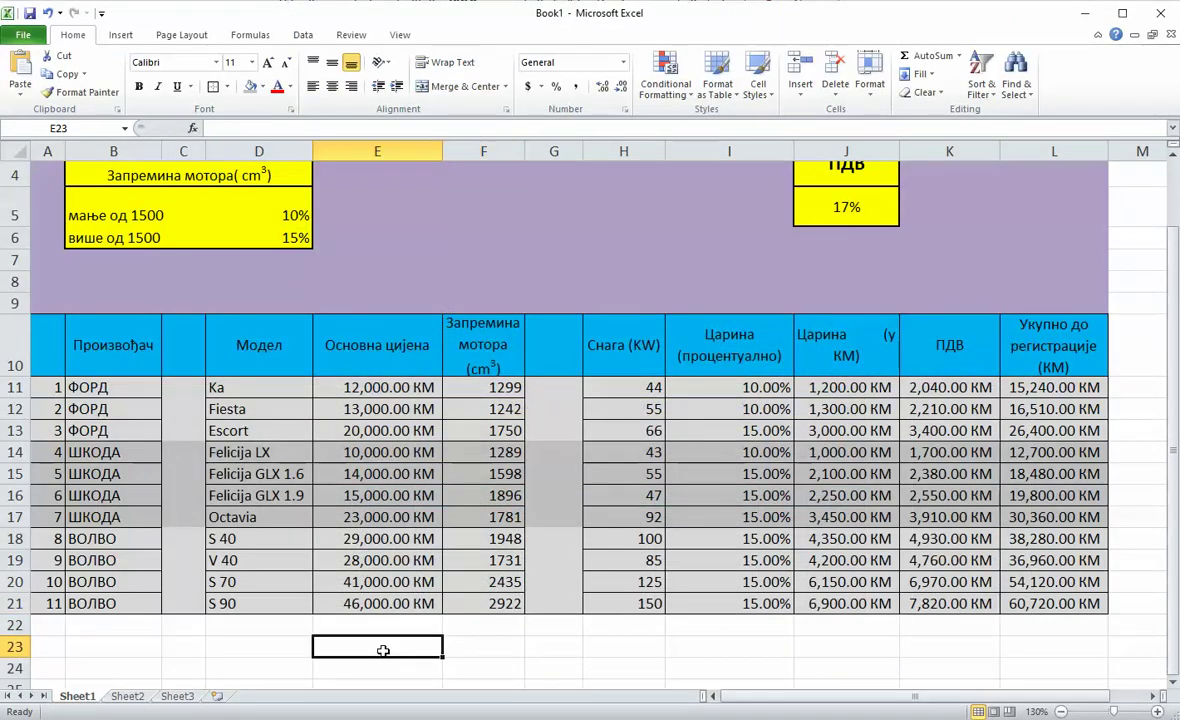
{"action": "left_click_drag", "start_coordinate": [412, 651], "coordinate": [454, 656]}
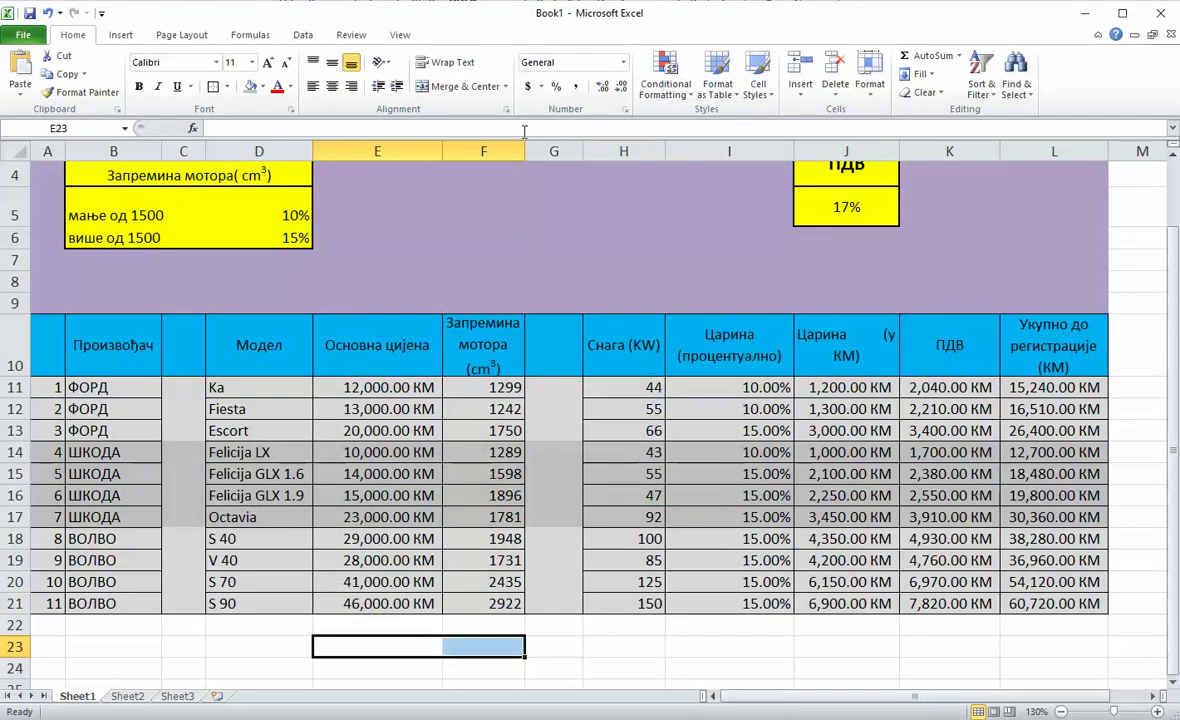
{"action": "left_click", "coordinate": [440, 86]}
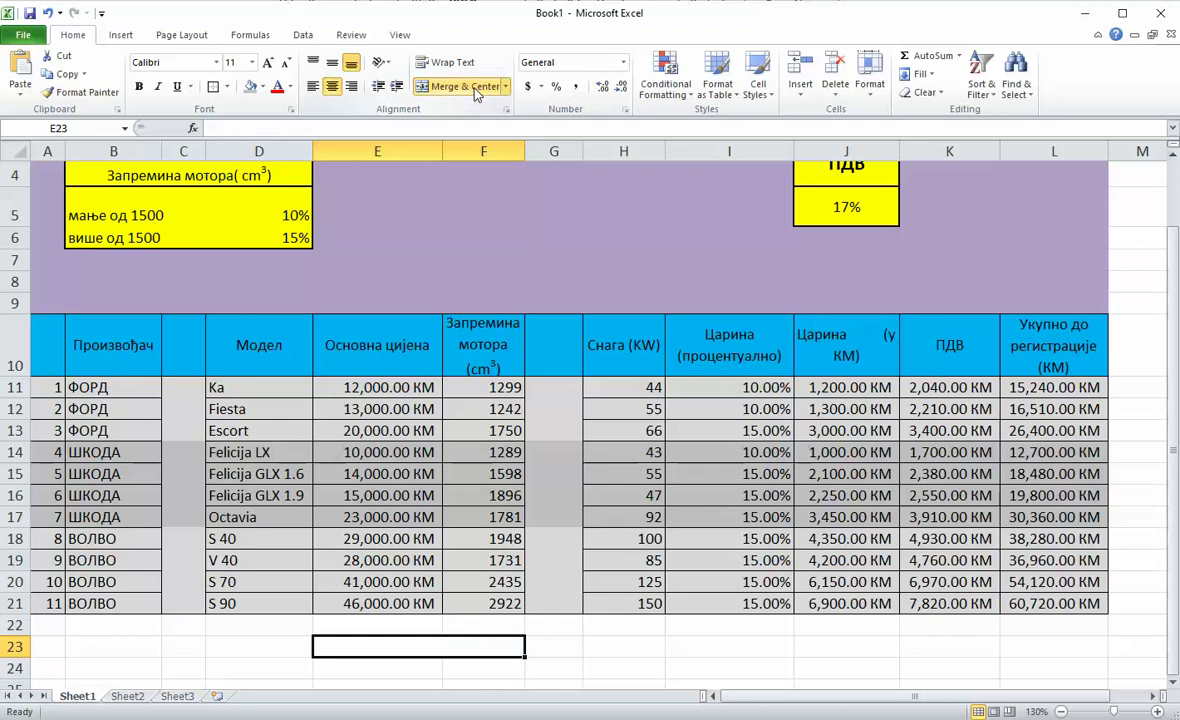
{"action": "left_click", "coordinate": [227, 88]}
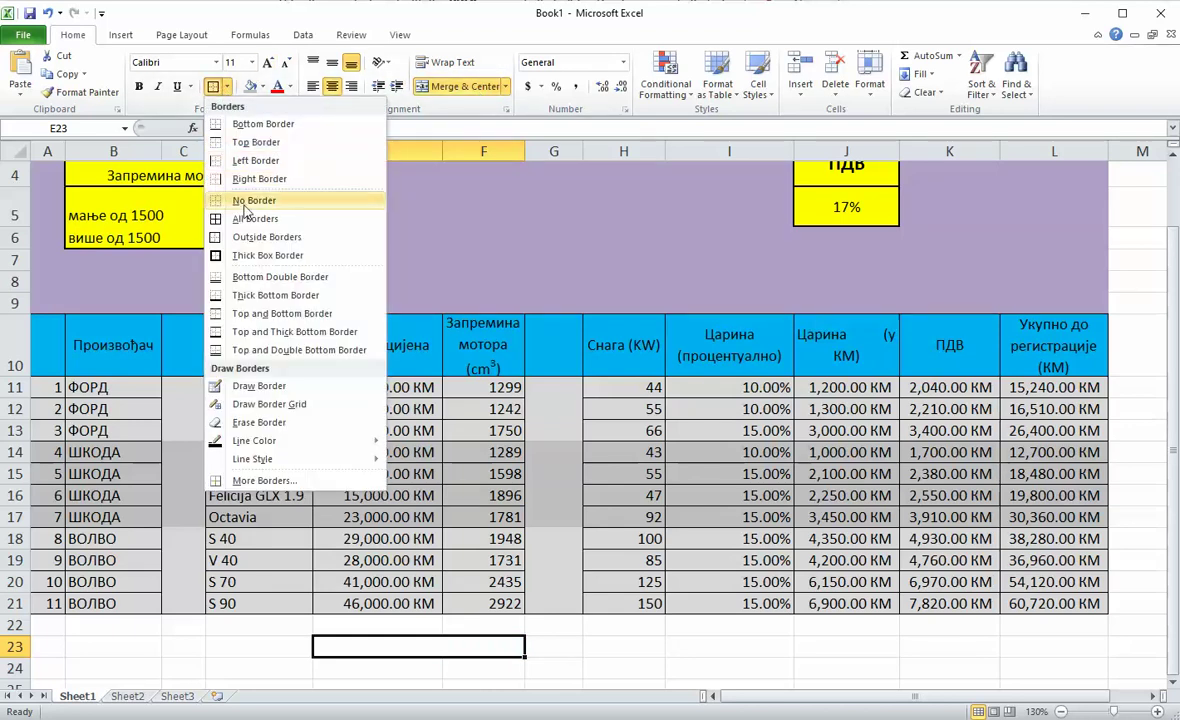
{"action": "left_click", "coordinate": [250, 238]}
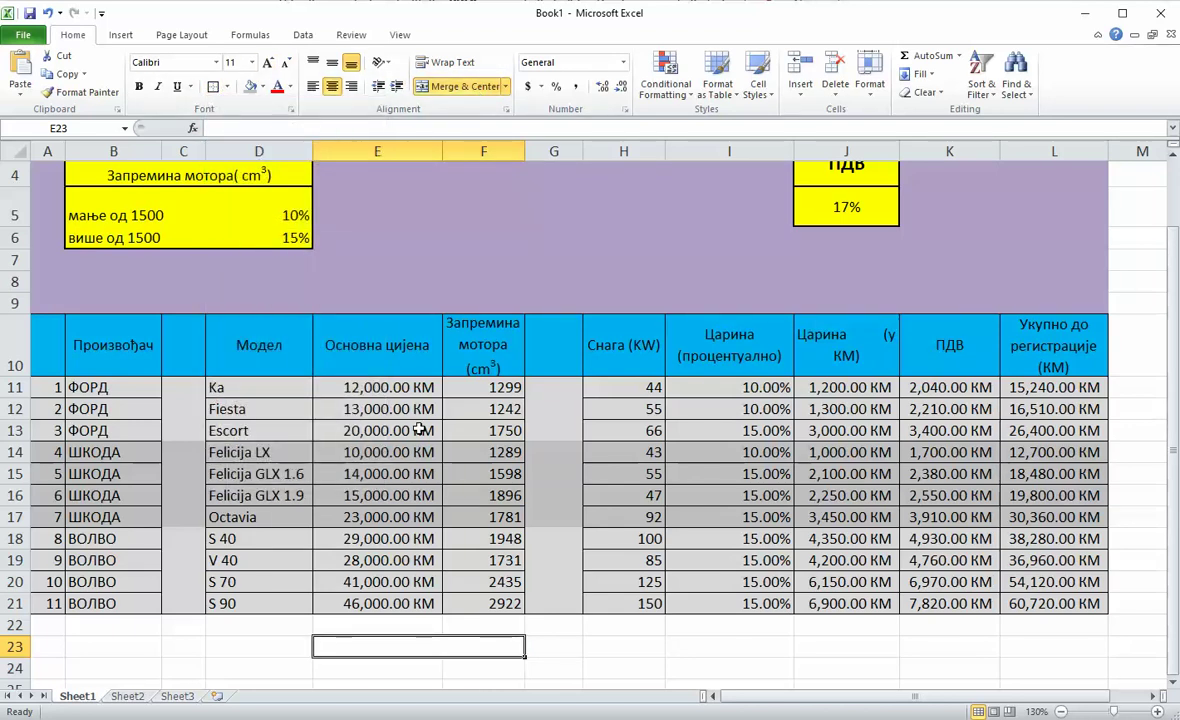
Step: Check in the Word exercise which columns need average values and which function to use, then return to Excel
{"action": "key", "text": "alt+Tab"}
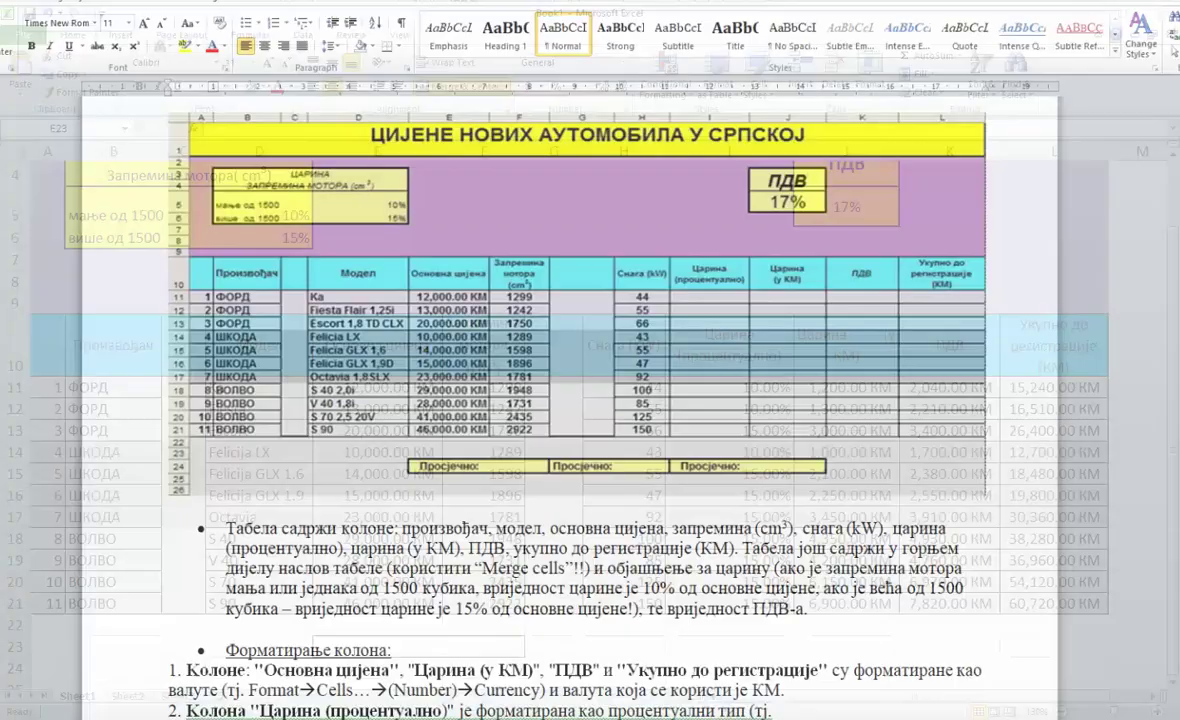
{"action": "scroll", "coordinate": [503, 558], "scroll_direction": "down", "scroll_amount": 7}
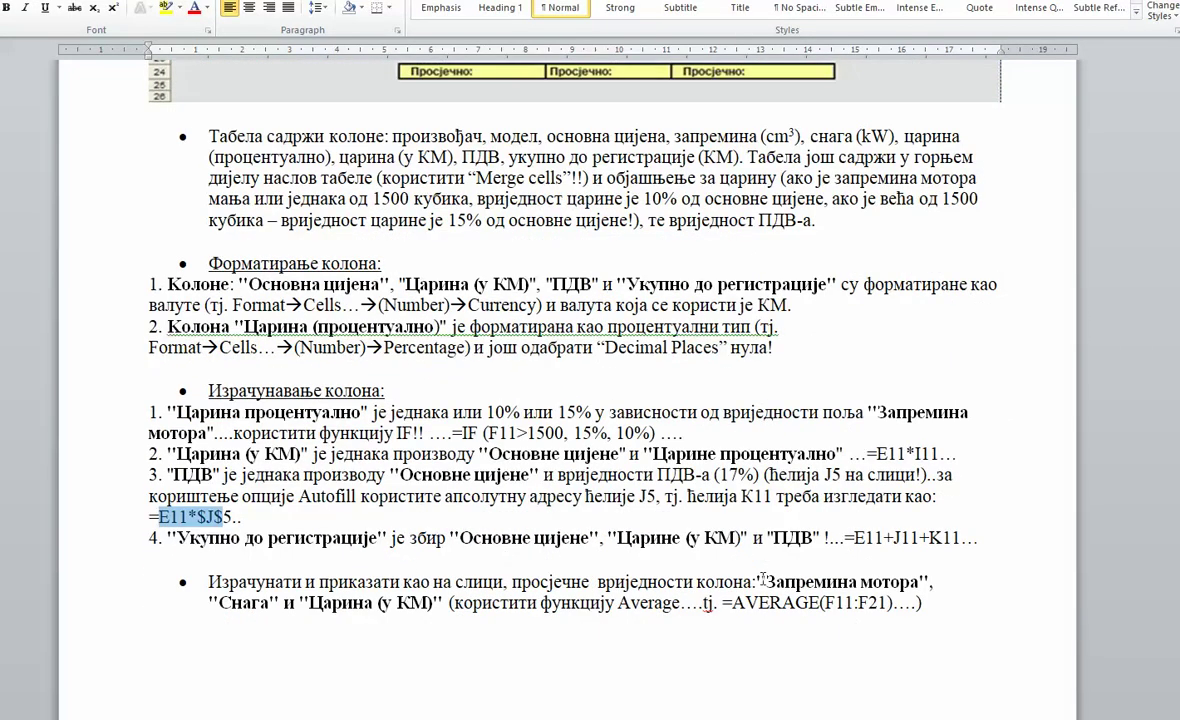
{"action": "scroll", "coordinate": [741, 593], "scroll_direction": "up", "scroll_amount": 2}
{"action": "scroll", "coordinate": [742, 597], "scroll_direction": "down", "scroll_amount": 1}
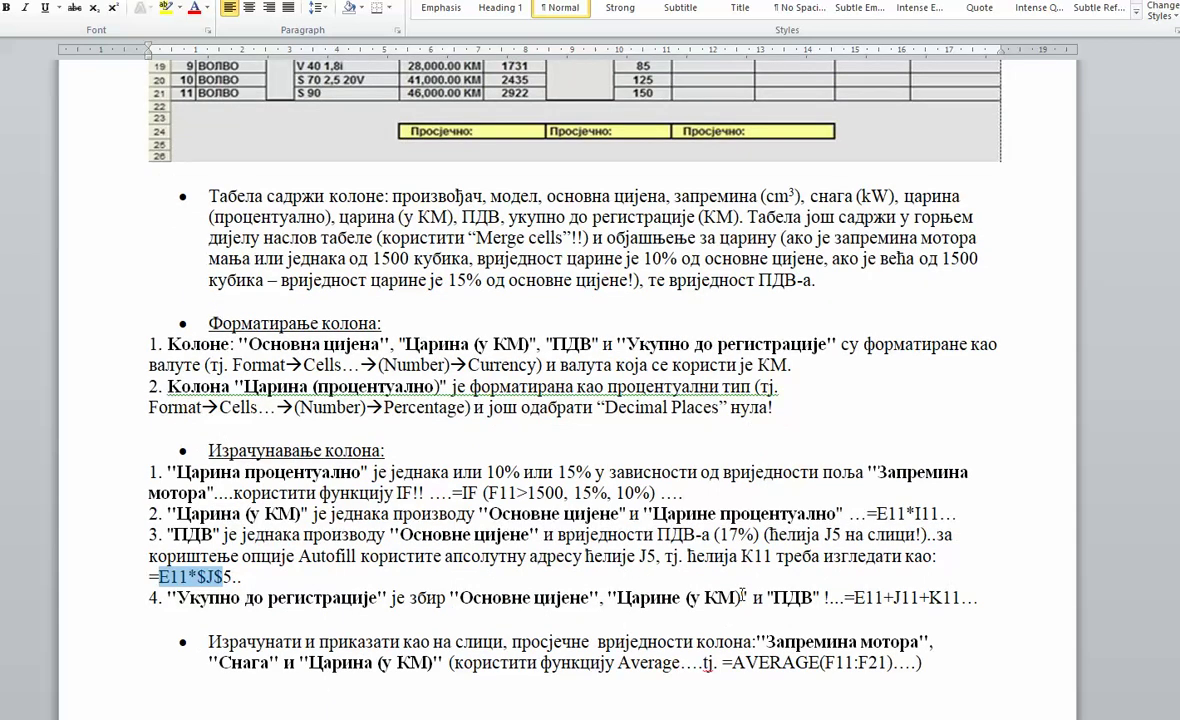
{"action": "left_click", "coordinate": [808, 662]}
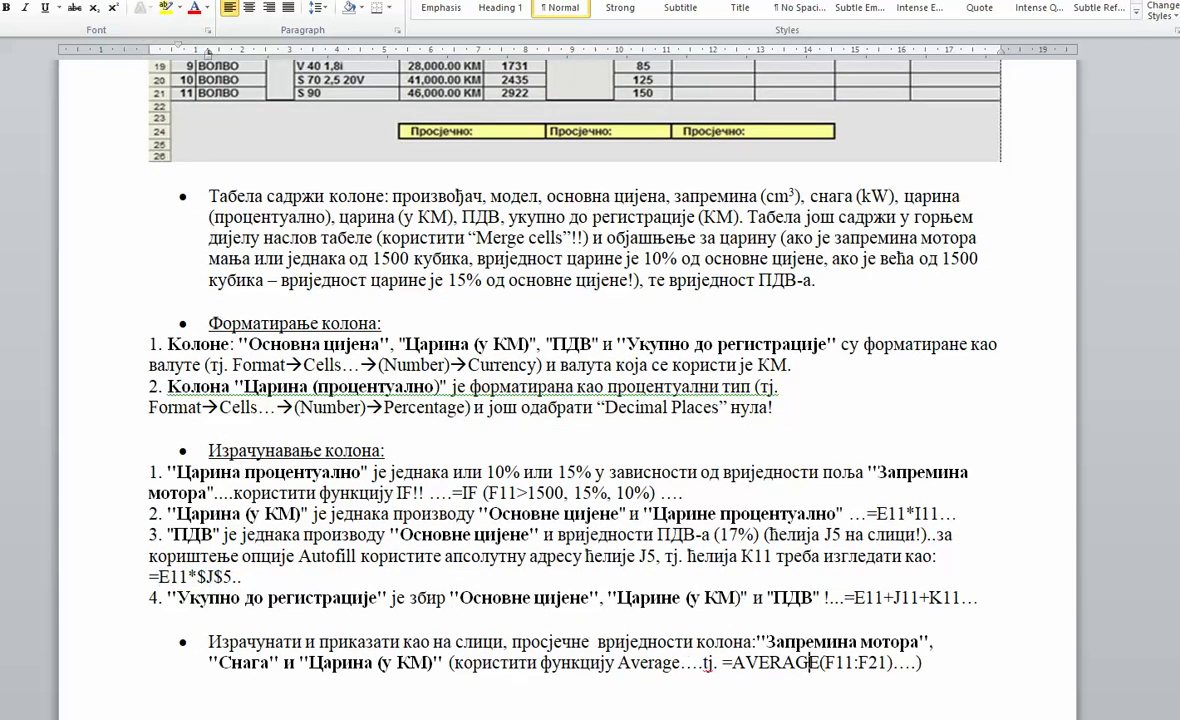
{"action": "left_click_drag", "start_coordinate": [911, 641], "coordinate": [790, 650]}
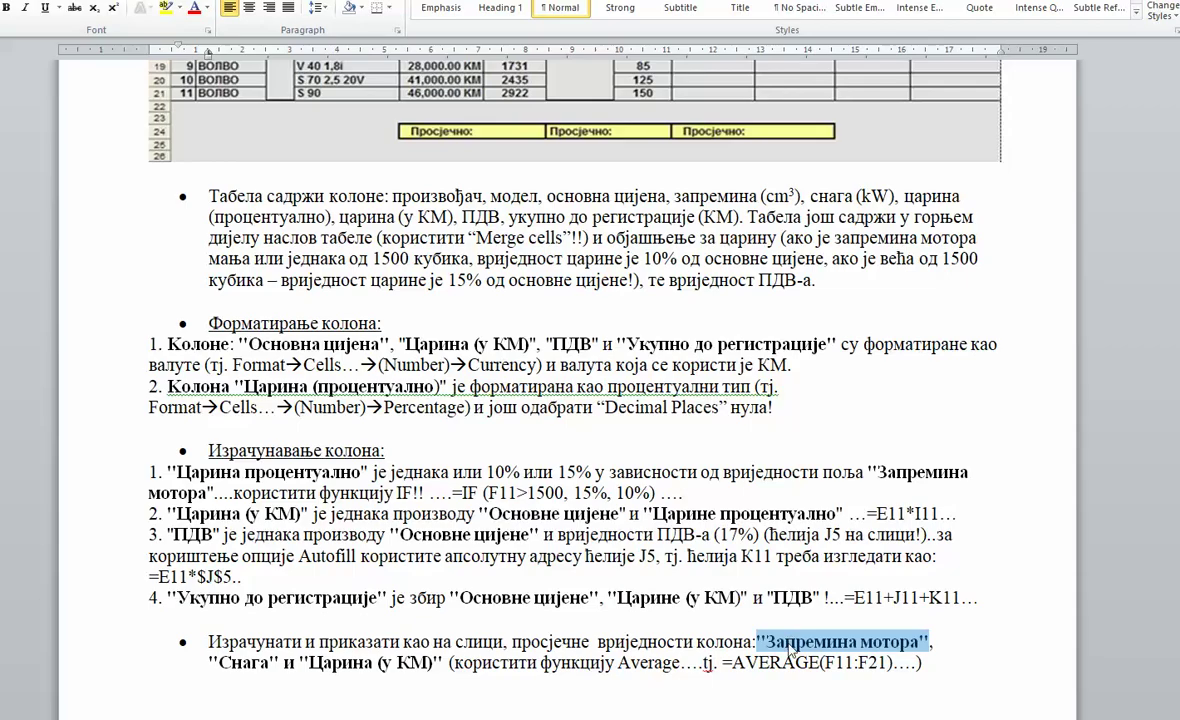
{"action": "key", "text": "alt+Tab"}
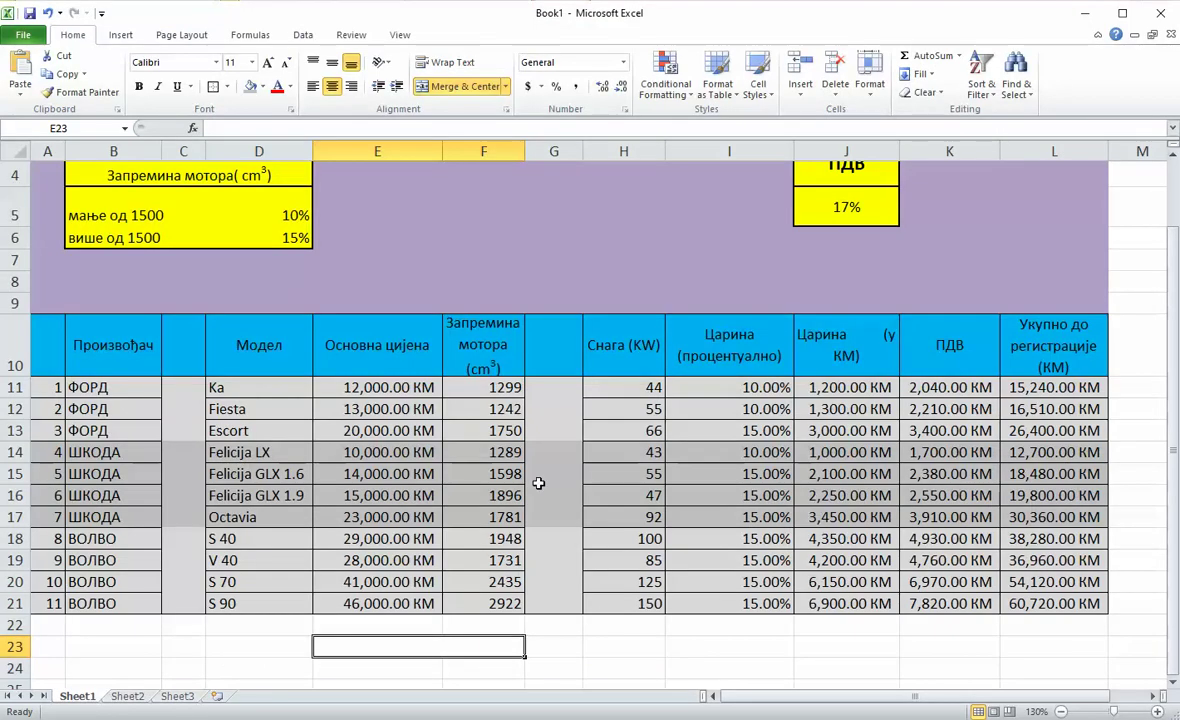
Step: Enter =AVERAGE(F11:F21) in the merged cell E23 and show the result with two decimal places
{"action": "left_click", "coordinate": [193, 130]}
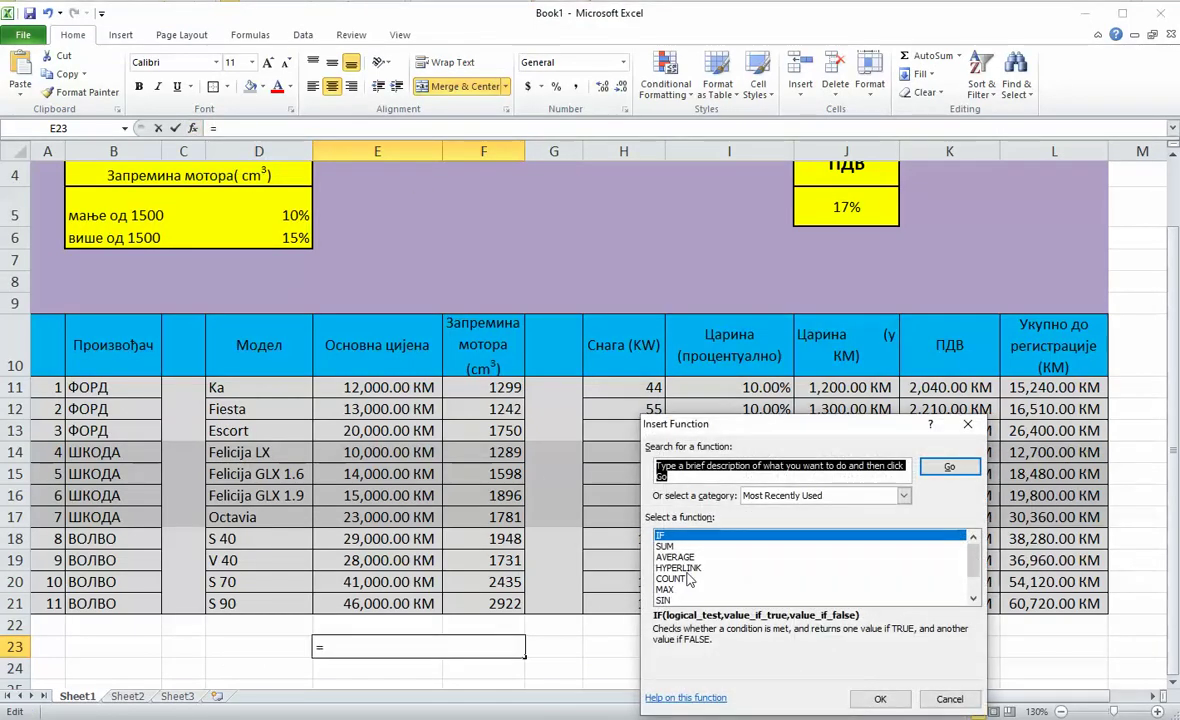
{"action": "left_click", "coordinate": [679, 557]}
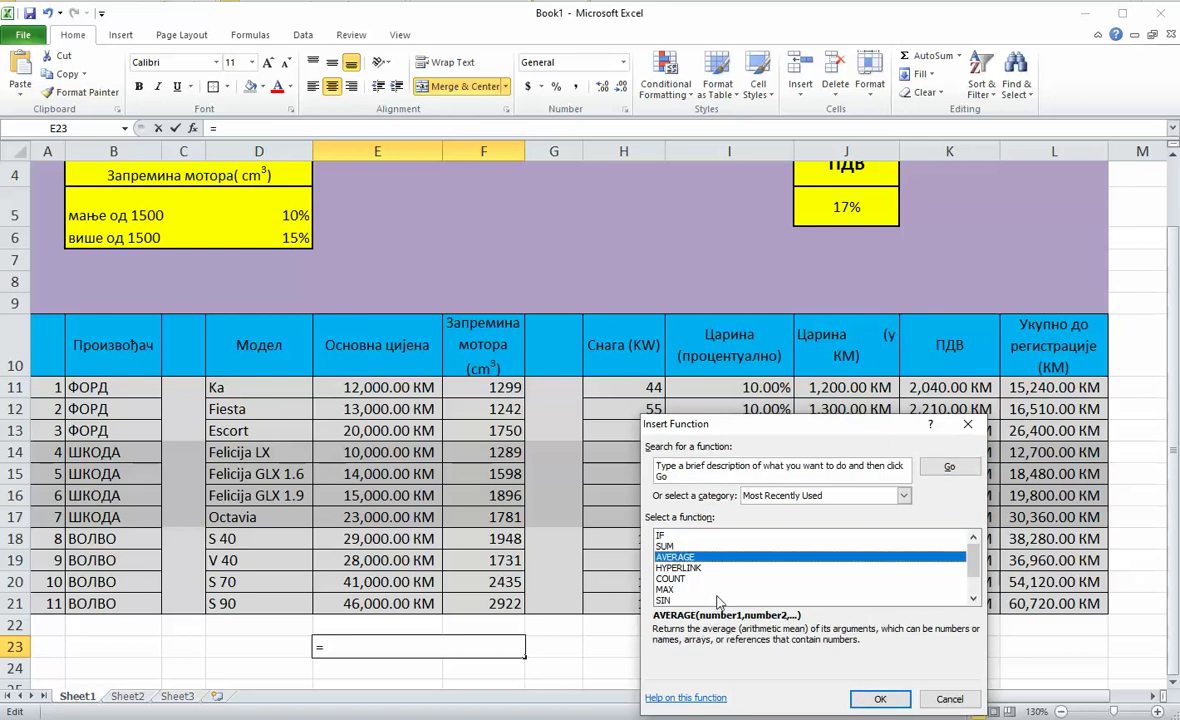
{"action": "left_click", "coordinate": [880, 698]}
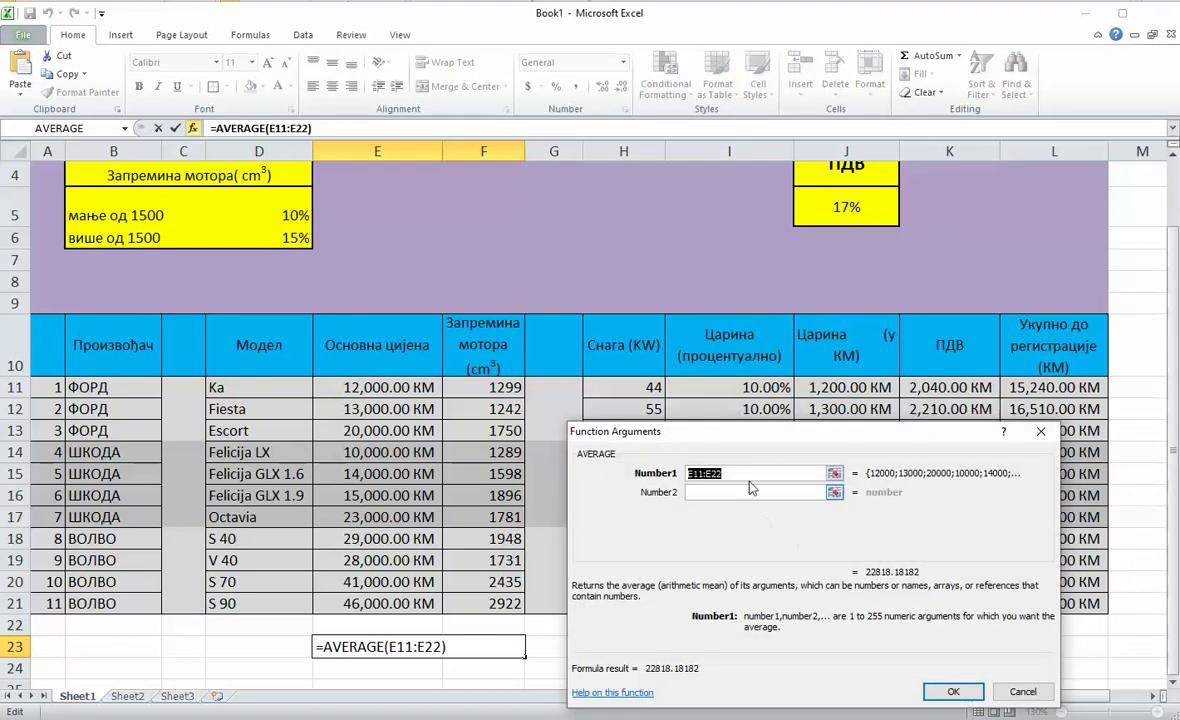
{"action": "left_click_drag", "start_coordinate": [756, 445], "coordinate": [984, 373]}
{"action": "left_click_drag", "start_coordinate": [505, 388], "coordinate": [508, 604]}
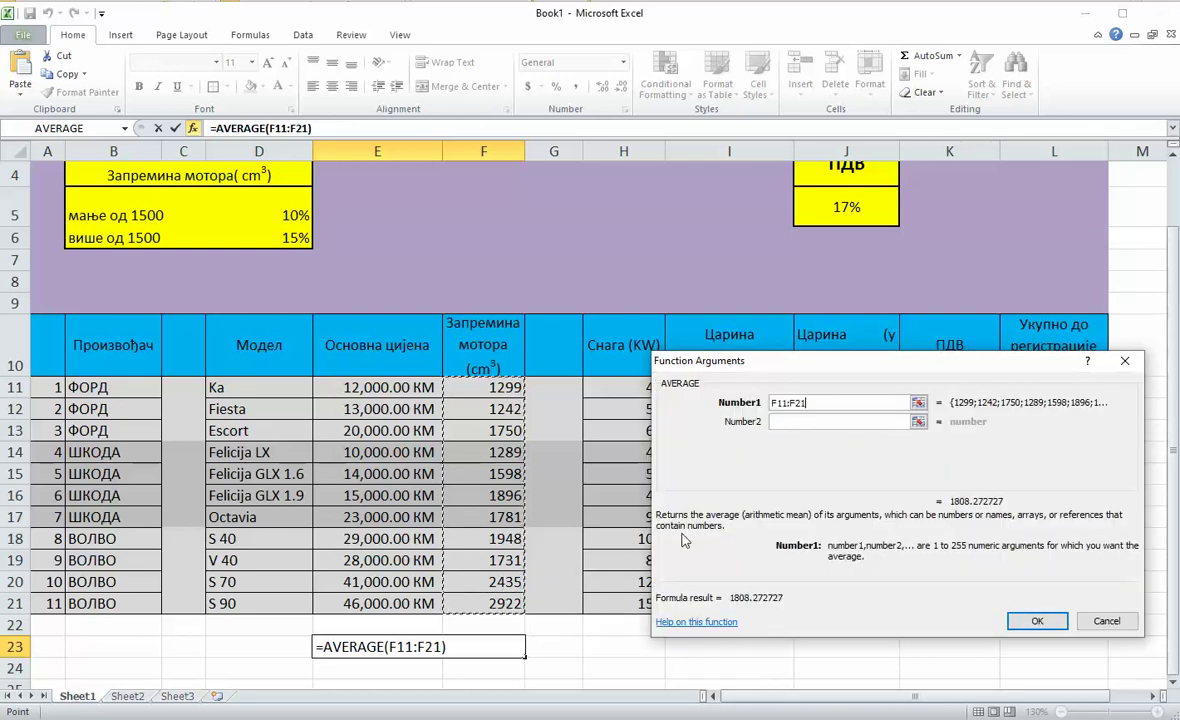
{"action": "left_click_drag", "start_coordinate": [816, 402], "coordinate": [772, 402]}
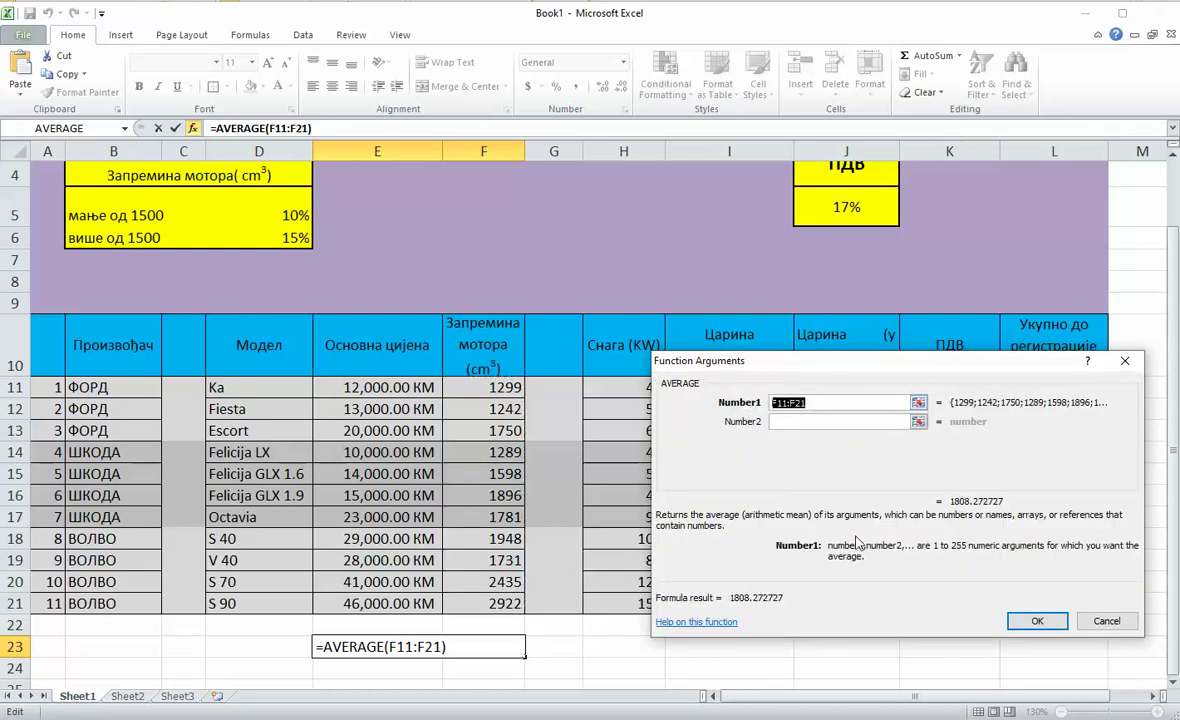
{"action": "left_click", "coordinate": [1034, 619]}
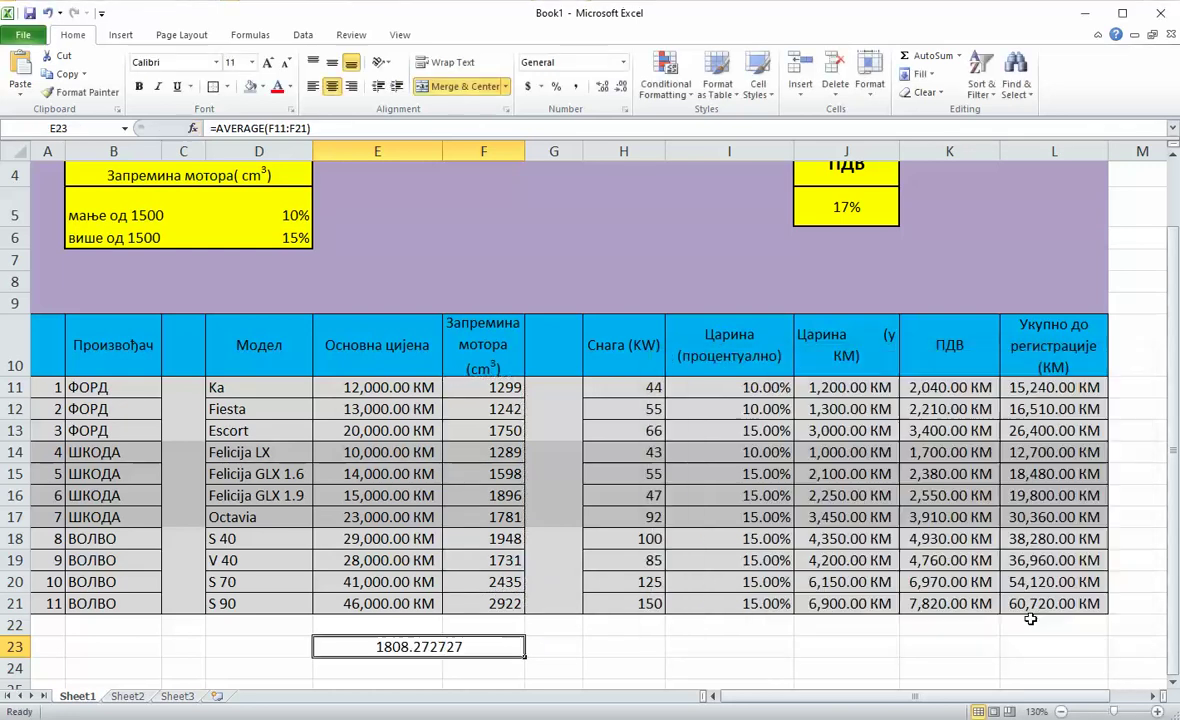
{"action": "left_click", "coordinate": [621, 88]}
{"action": "left_click", "coordinate": [621, 88]}
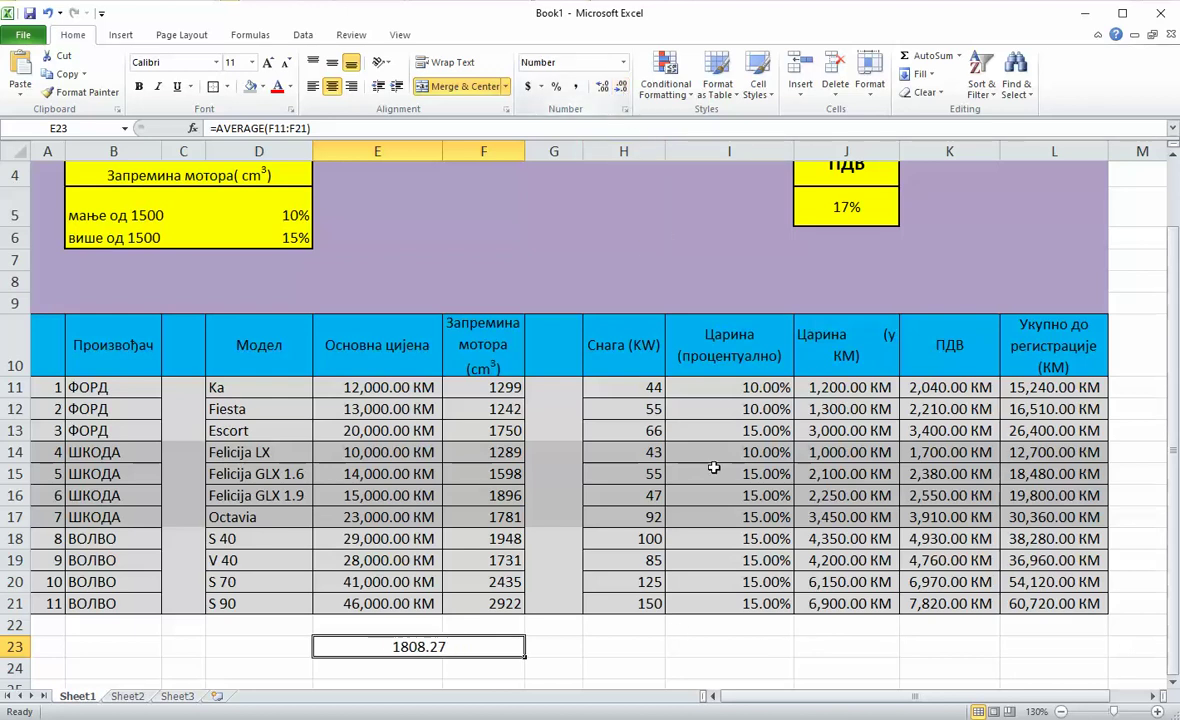
Step: Merge and center cells G23:H23 and enter =AVERAGE(H11:H21) in the merged cell
{"action": "left_click_drag", "start_coordinate": [537, 644], "coordinate": [616, 644]}
{"action": "left_click", "coordinate": [438, 90]}
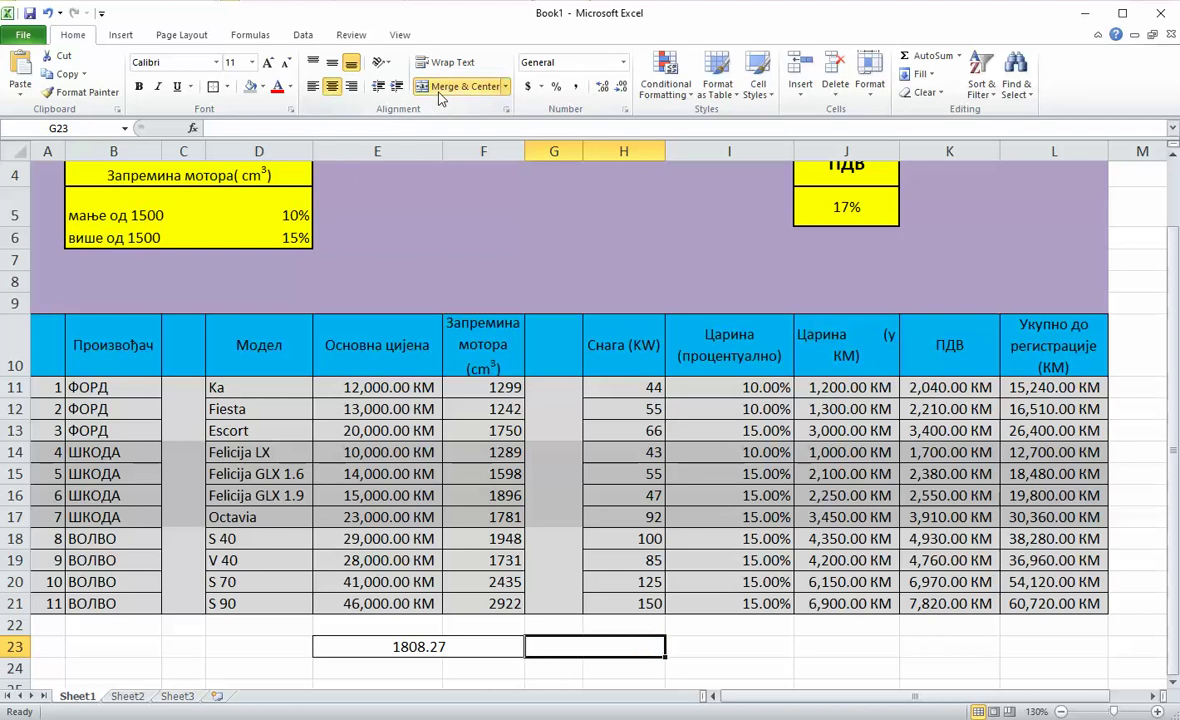
{"action": "left_click", "coordinate": [192, 128]}
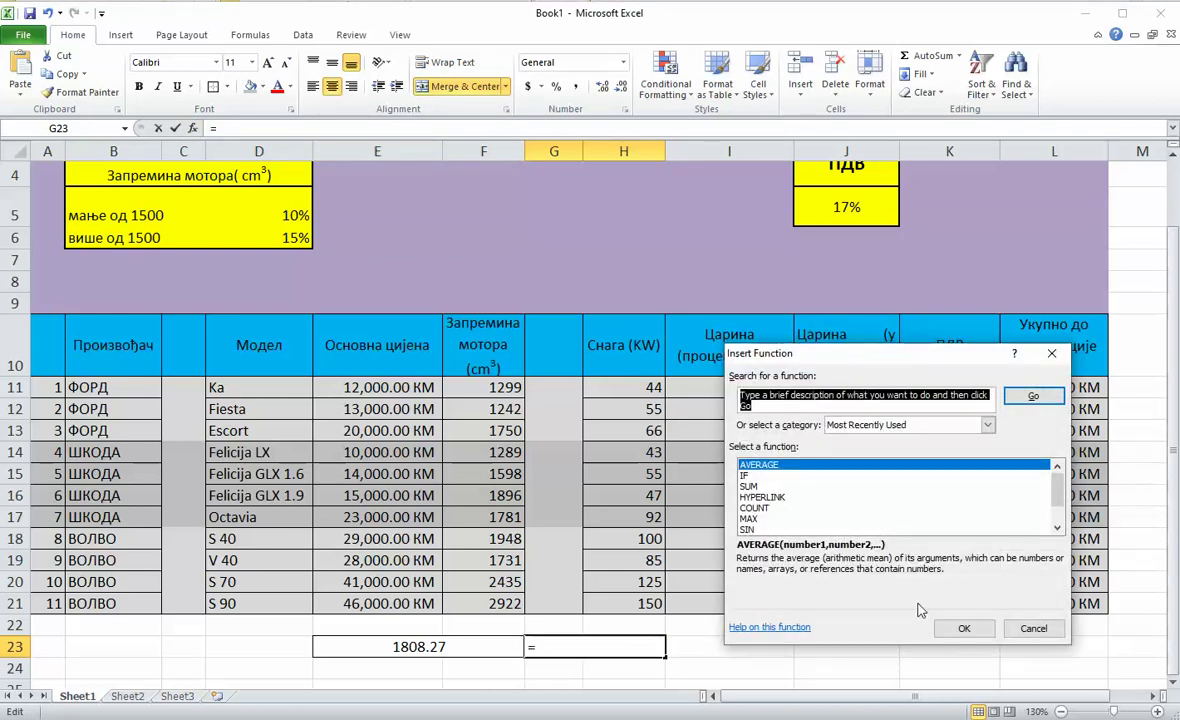
{"action": "left_click", "coordinate": [964, 628]}
{"action": "left_click_drag", "start_coordinate": [618, 387], "coordinate": [626, 599]}
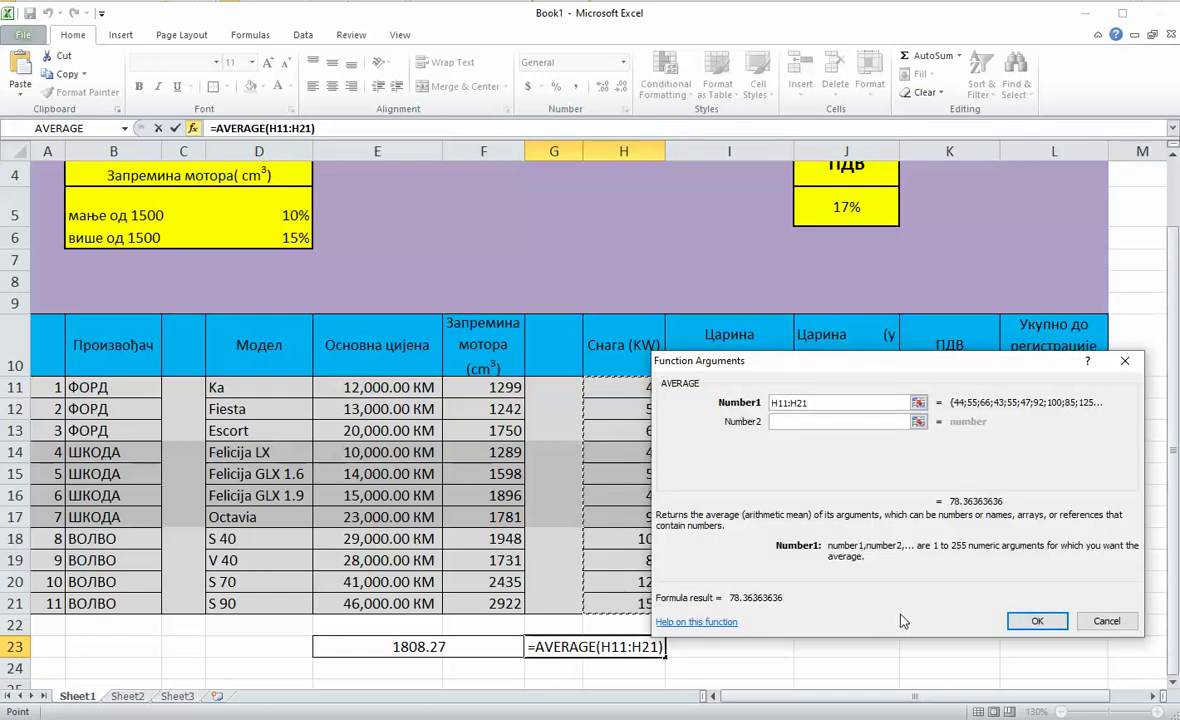
{"action": "left_click", "coordinate": [1040, 621]}
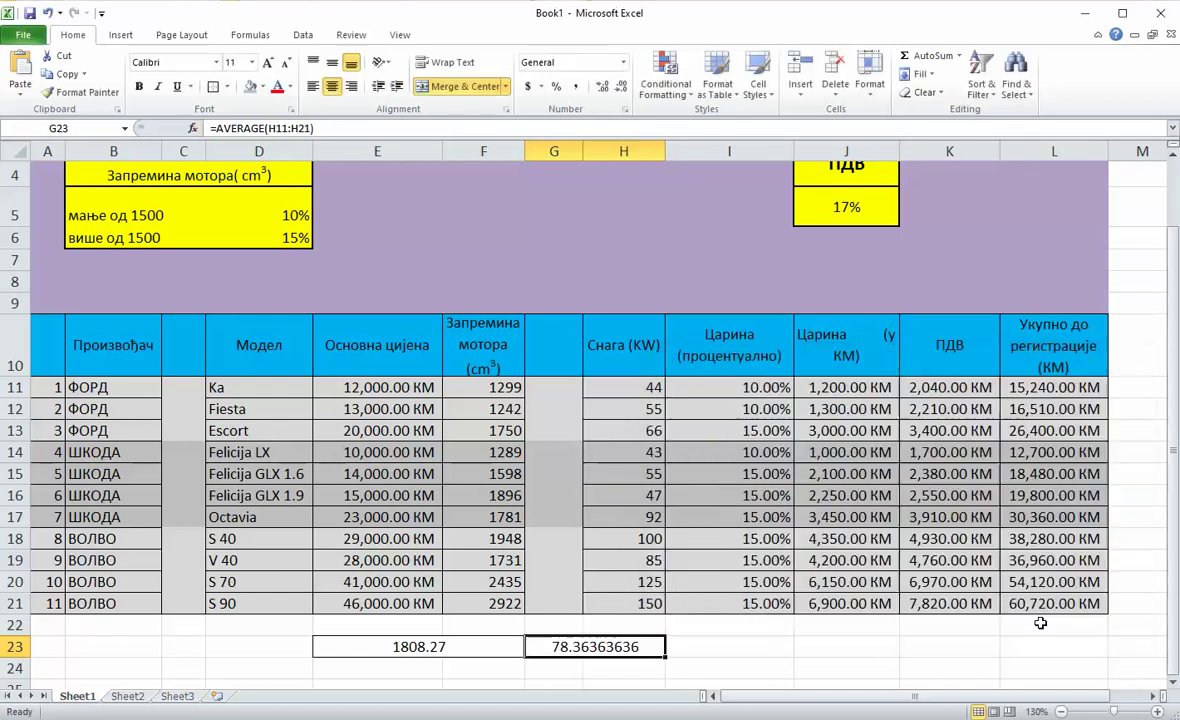
Step: Show the average in G23 with two decimal places and add outside borders to the merged cell
{"action": "left_click", "coordinate": [620, 87]}
{"action": "left_click", "coordinate": [620, 87]}
{"action": "left_click", "coordinate": [620, 87]}
{"action": "left_click", "coordinate": [620, 87]}
{"action": "left_click", "coordinate": [620, 88]}
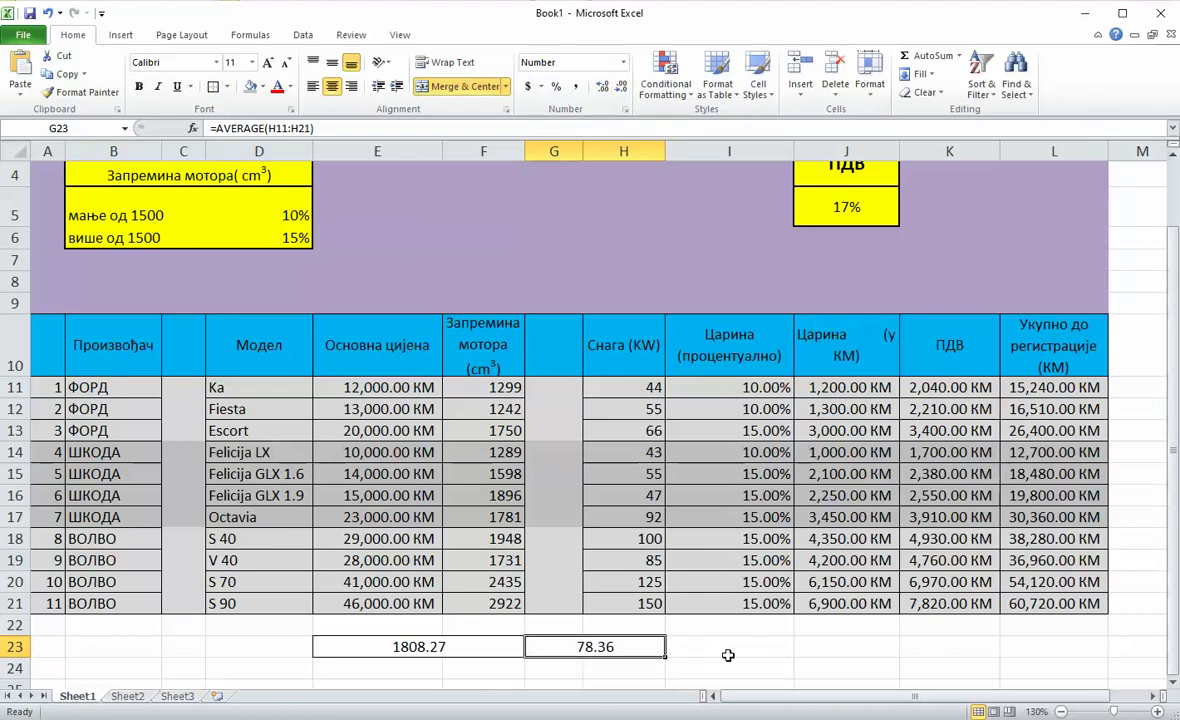
Step: Check the remaining column to average in the Word exercise, and merge and center cells I23:J23 in Excel
{"action": "key", "text": "alt+Tab"}
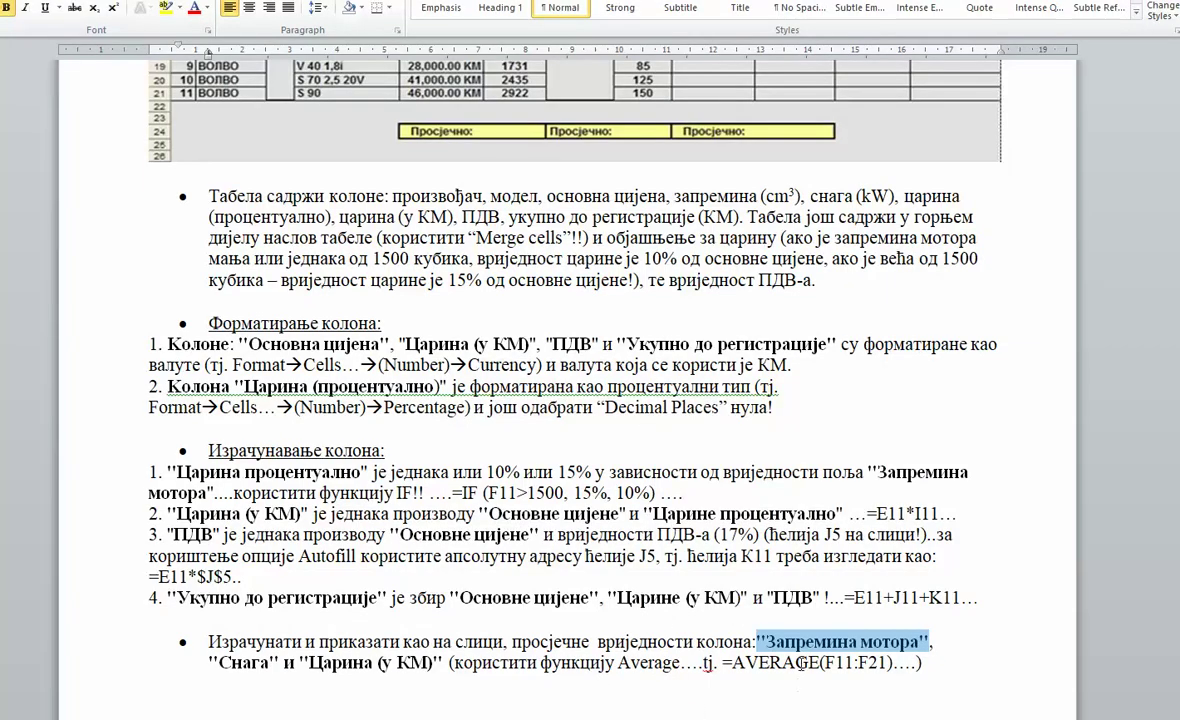
{"action": "left_click", "coordinate": [349, 667]}
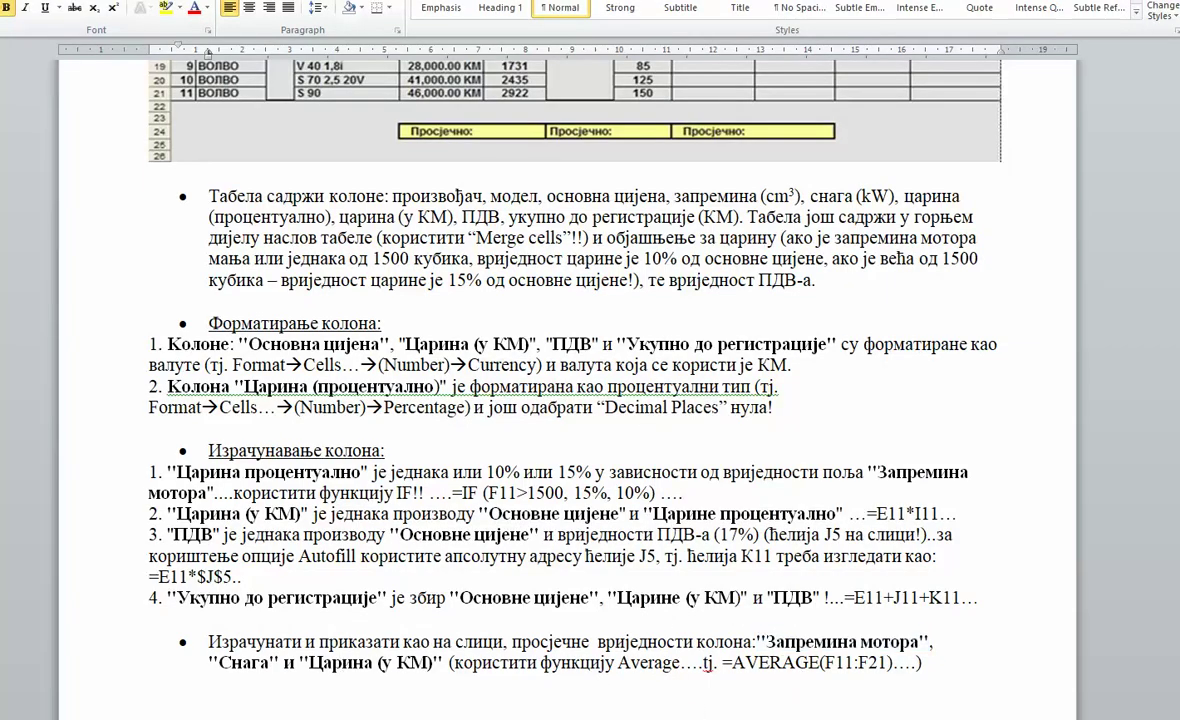
{"action": "key", "text": "alt+Tab"}
{"action": "left_click_drag", "start_coordinate": [706, 648], "coordinate": [820, 645]}
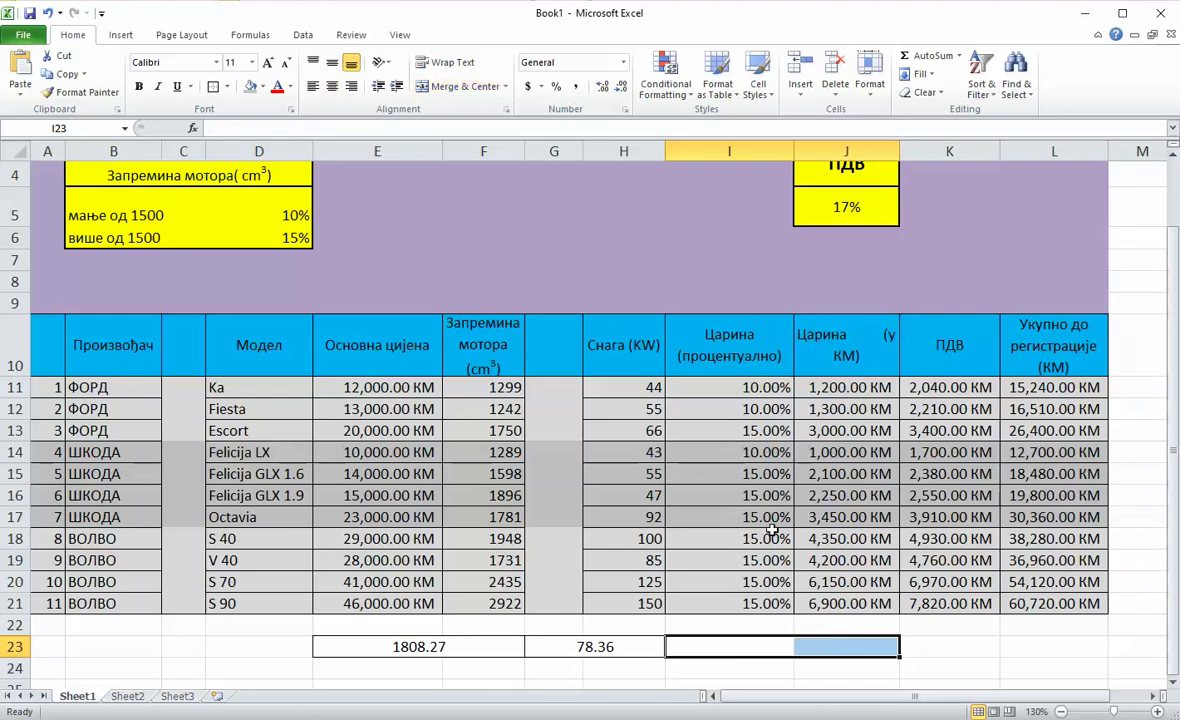
{"action": "left_click", "coordinate": [428, 86]}
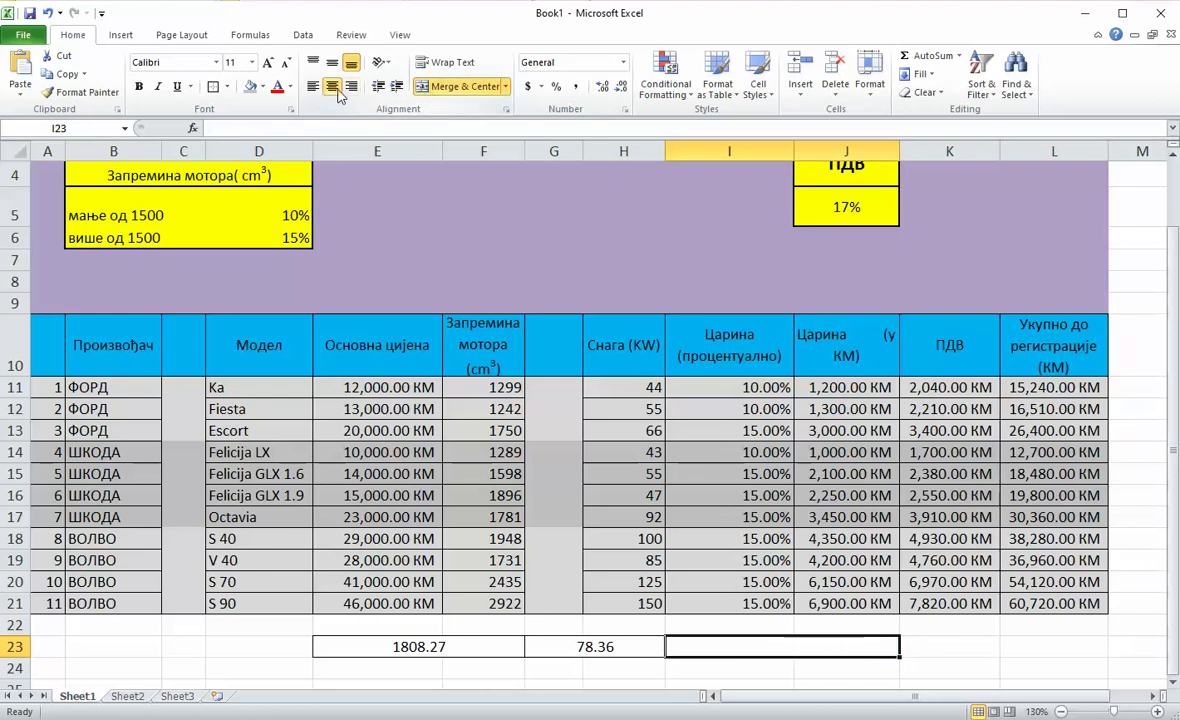
Step: Enter =AVERAGE(J11:J21) in the merged cell I23 to average the customs amounts in КМ
{"action": "left_click", "coordinate": [192, 128]}
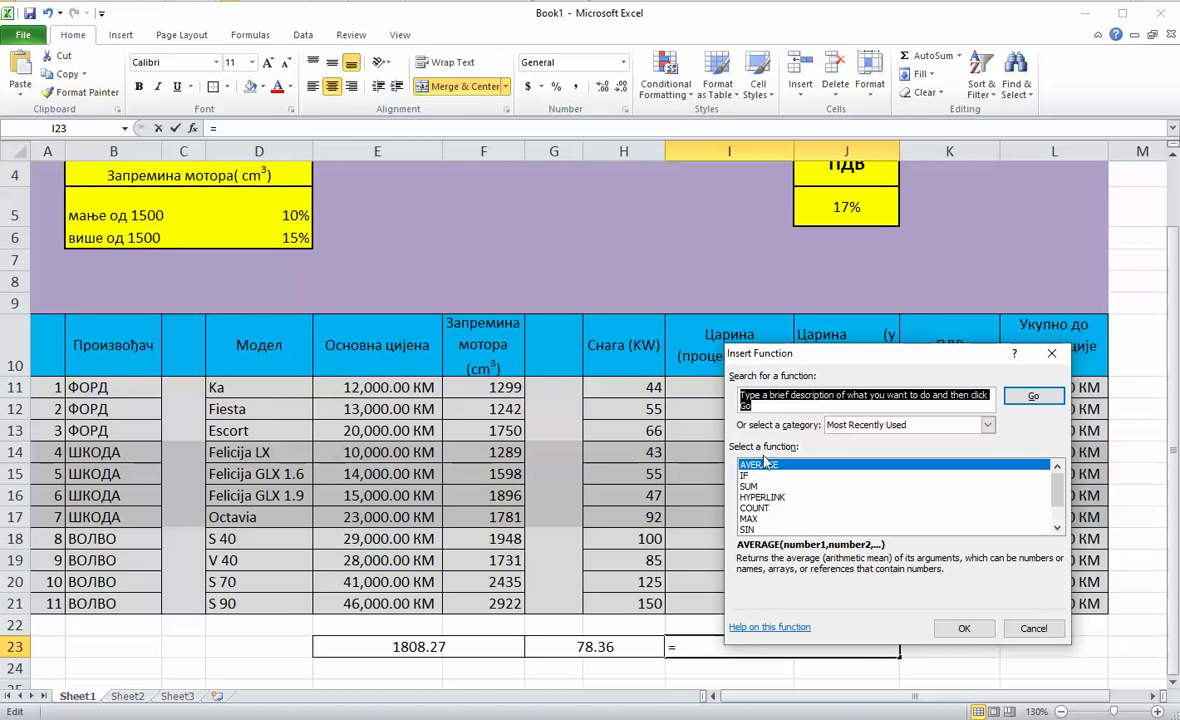
{"action": "left_click", "coordinate": [964, 627]}
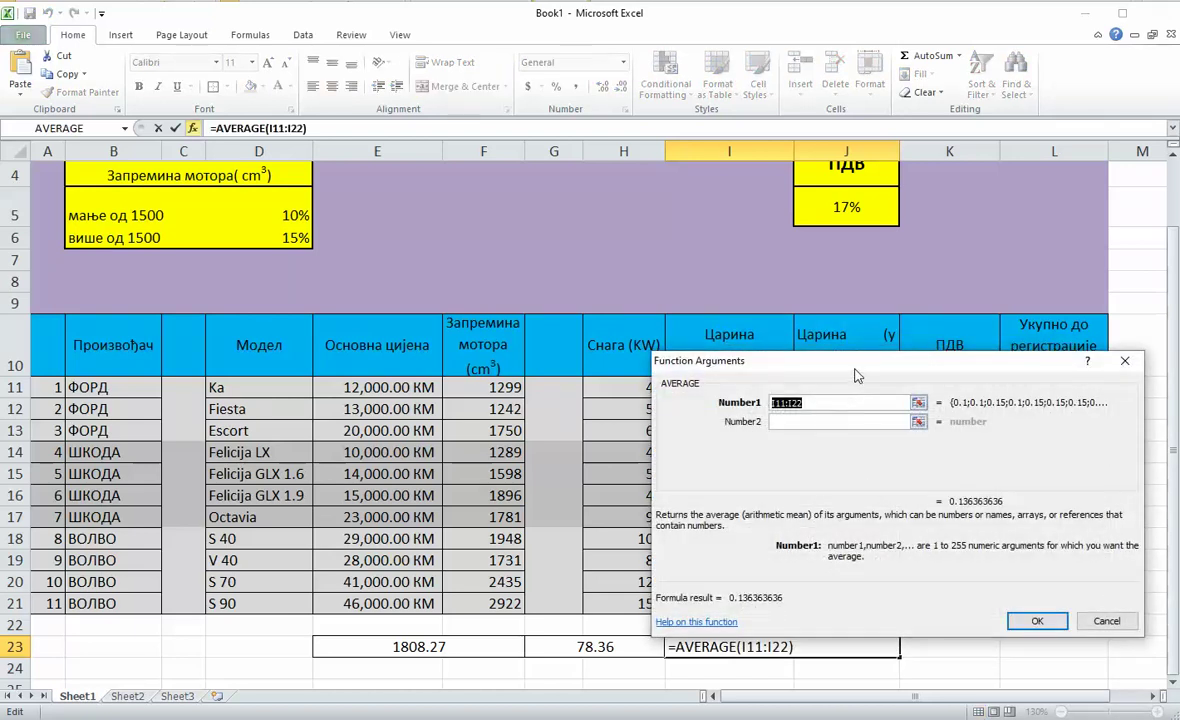
{"action": "left_click_drag", "start_coordinate": [855, 375], "coordinate": [268, 273]}
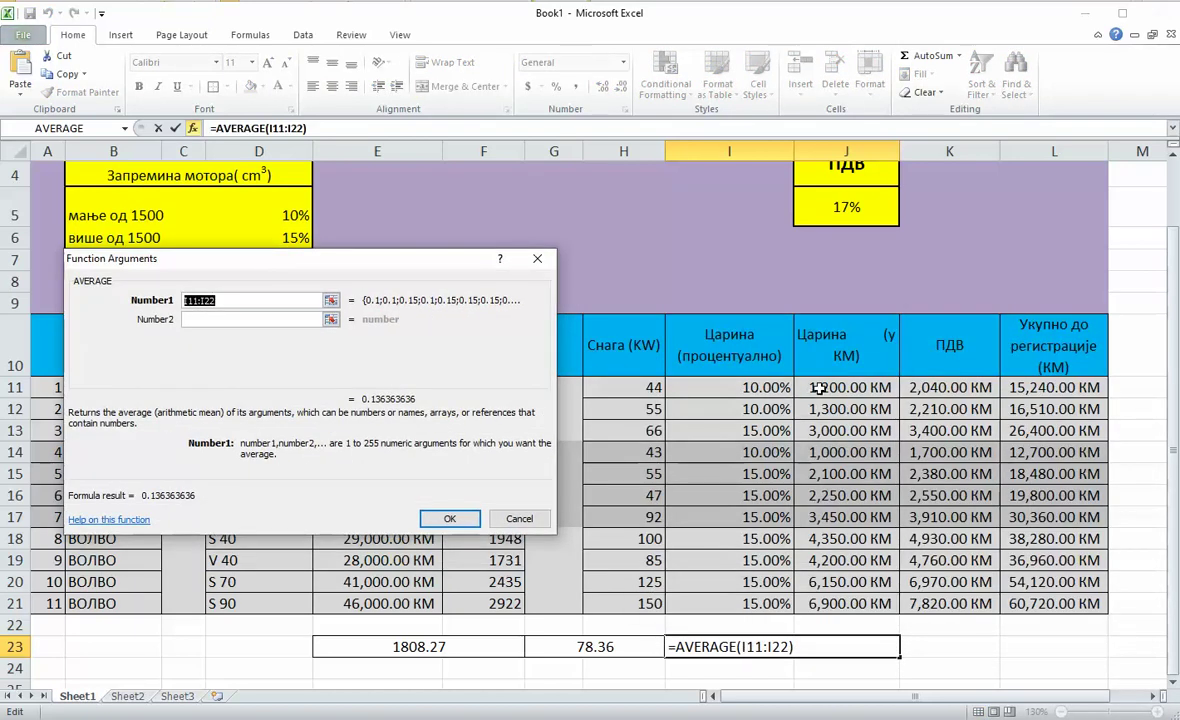
{"action": "left_click_drag", "start_coordinate": [815, 392], "coordinate": [850, 602]}
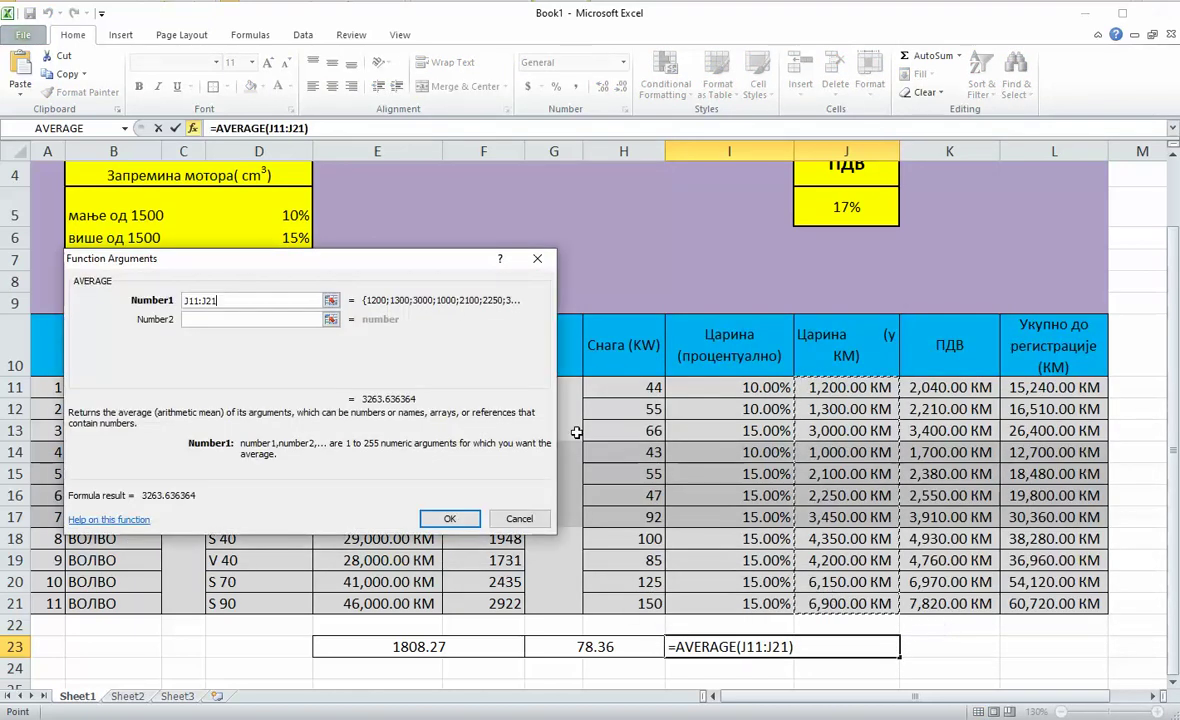
{"action": "left_click", "coordinate": [458, 518]}
Step: Show the average customs amount in I23 as KM currency with two decimal places and add outside borders
{"action": "left_click", "coordinate": [620, 87]}
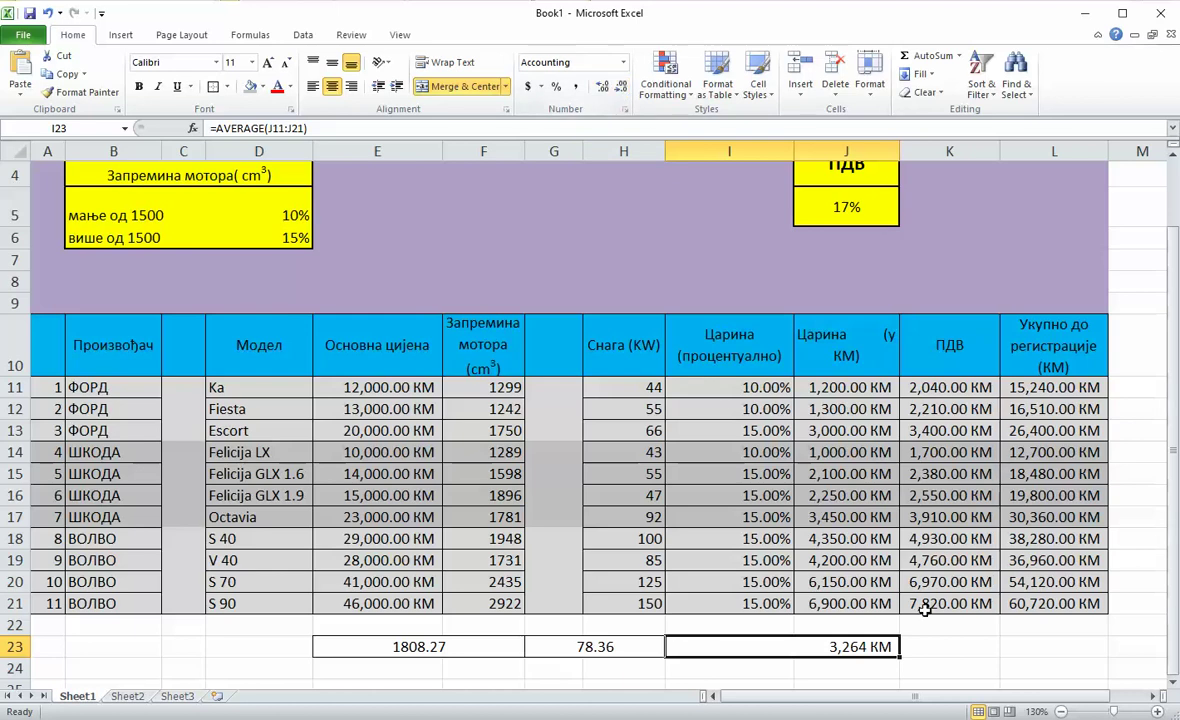
{"action": "left_click", "coordinate": [603, 86]}
{"action": "left_click", "coordinate": [226, 89]}
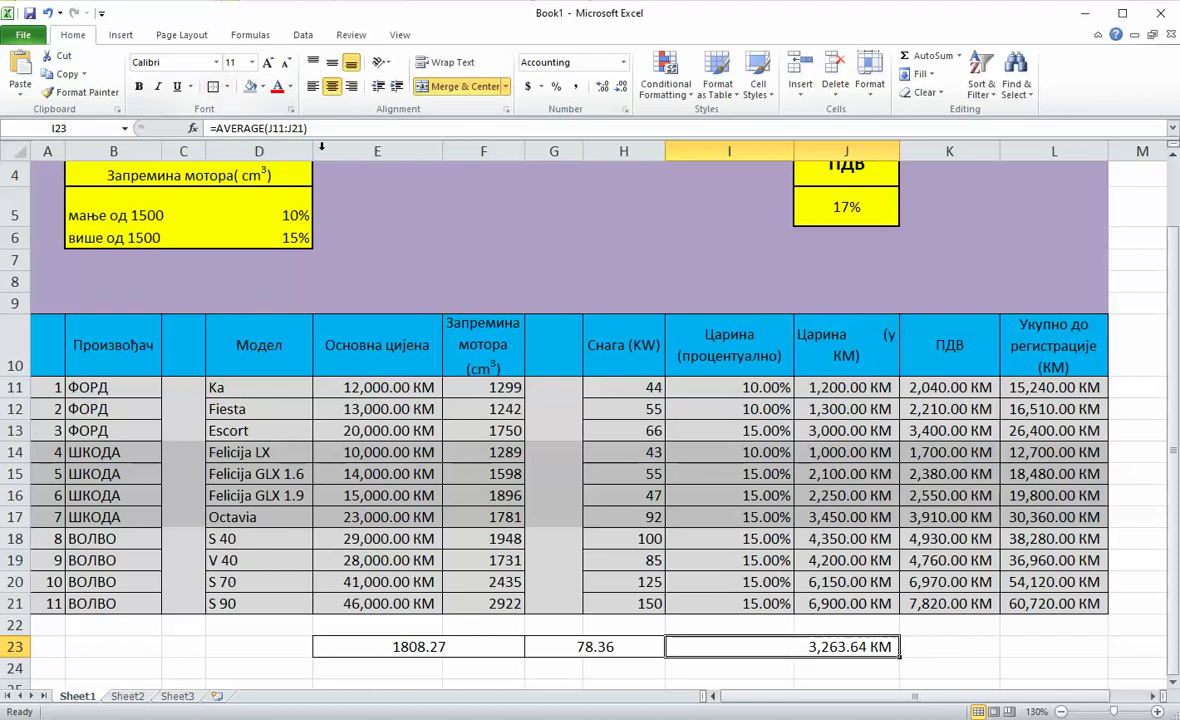
{"action": "key", "text": "Right"}
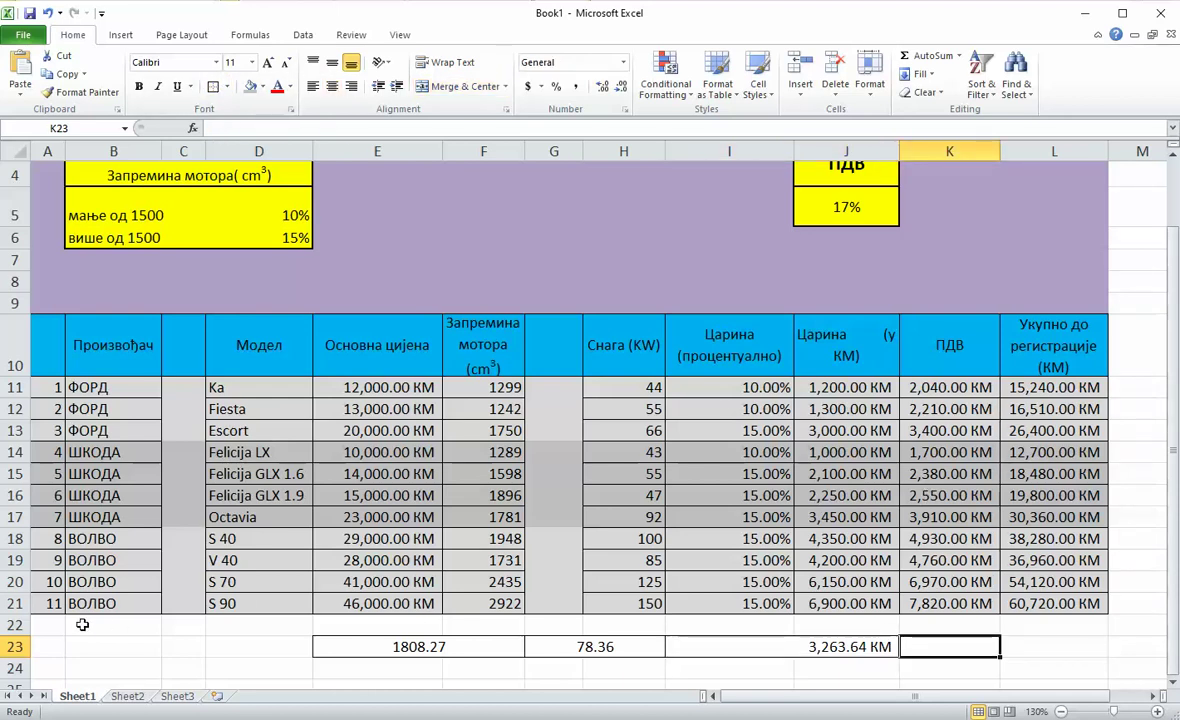
Step: Fill the area below the table, from A22 across to column M, with a pale yellow from the standard color palette
{"action": "left_click_drag", "start_coordinate": [49, 623], "coordinate": [1109, 687]}
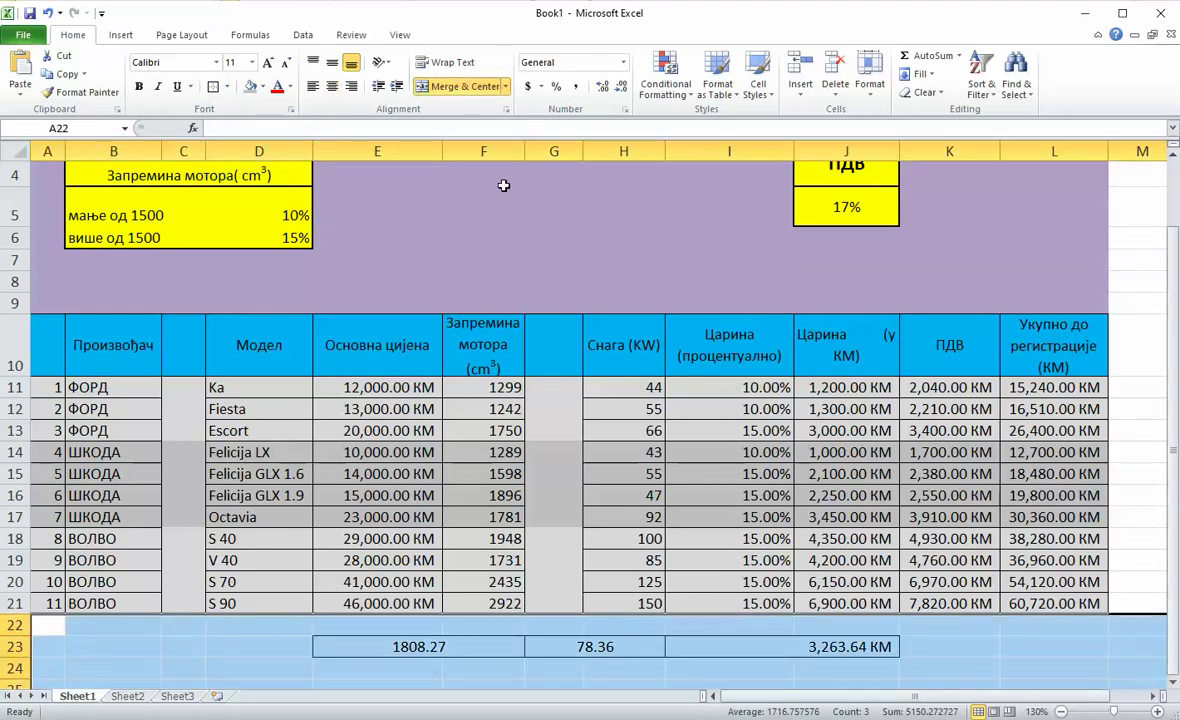
{"action": "left_click", "coordinate": [262, 87]}
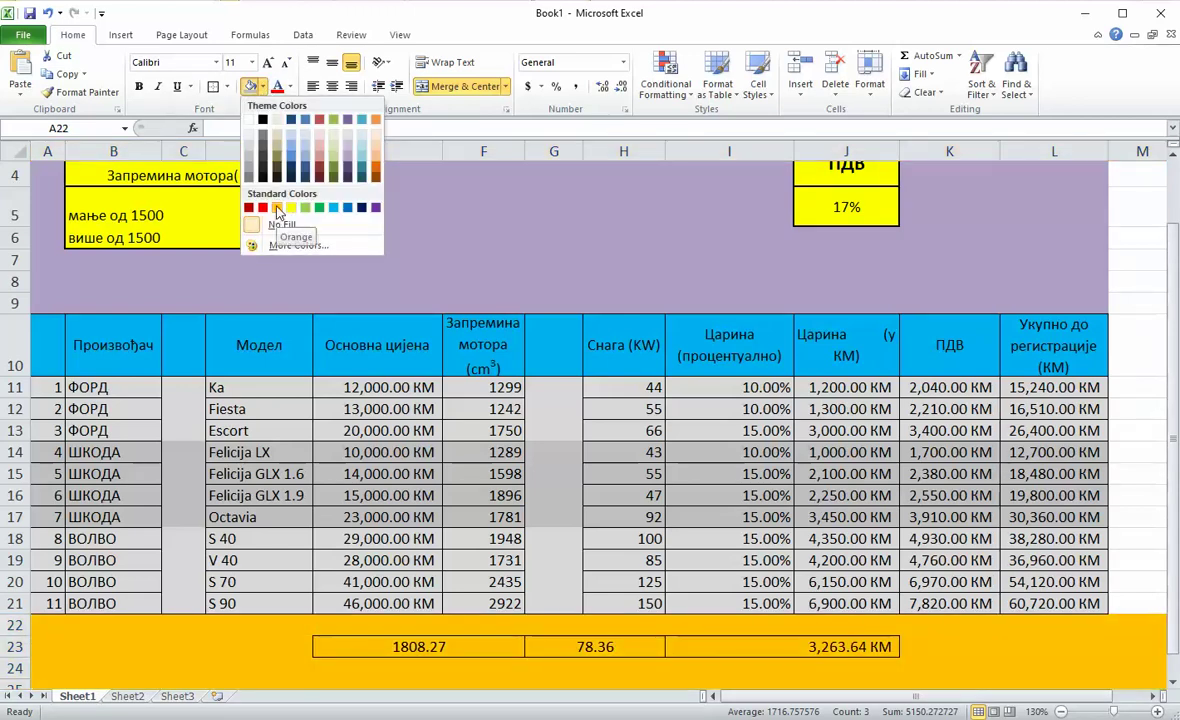
{"action": "left_click", "coordinate": [272, 245]}
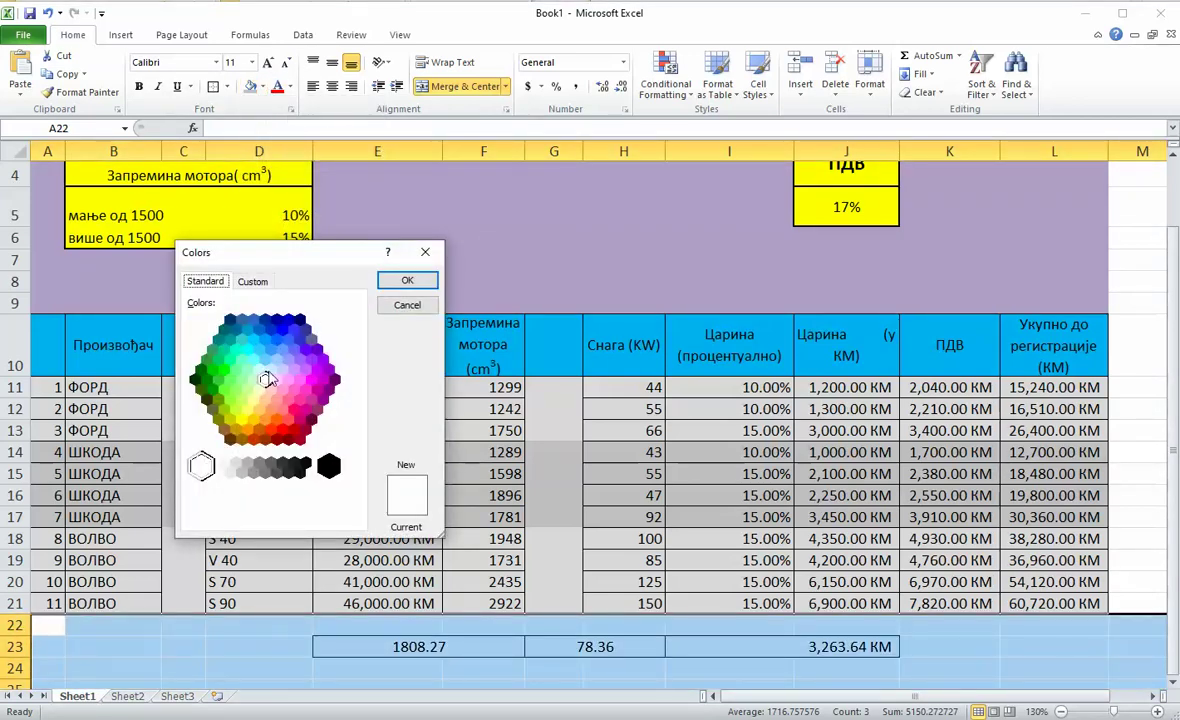
{"action": "left_click", "coordinate": [261, 392]}
{"action": "left_click", "coordinate": [405, 281]}
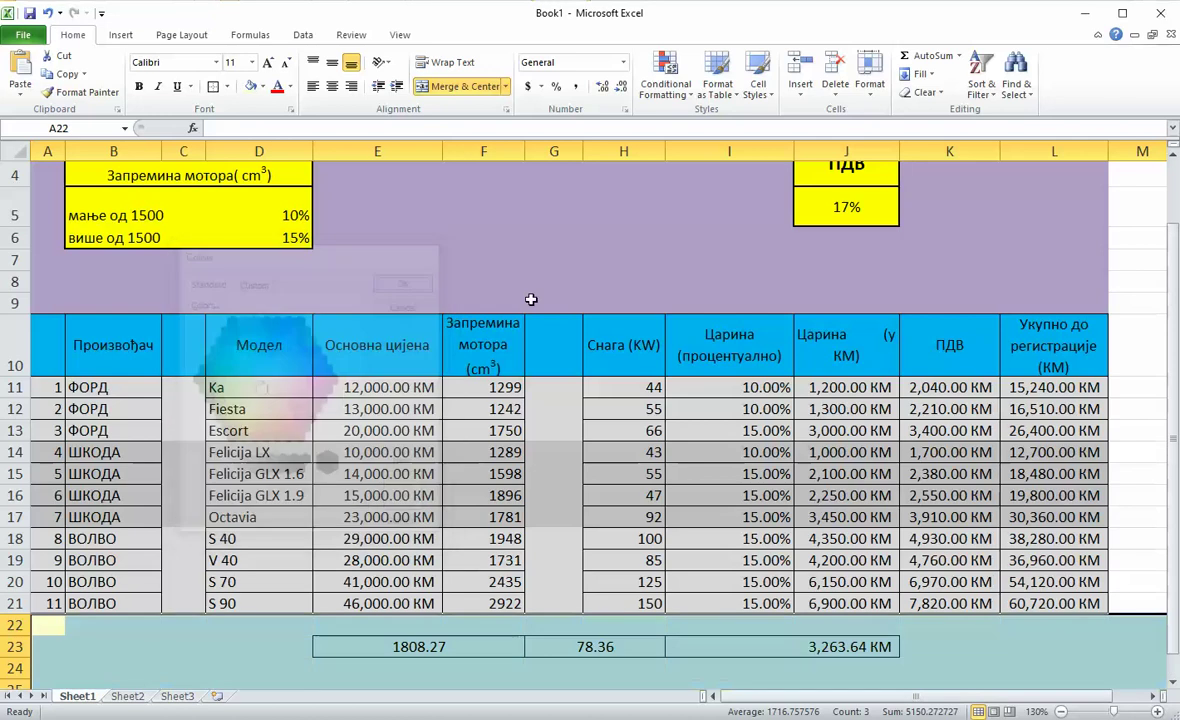
Step: Apply the same pale yellow fill to M4:M21 beside the table
{"action": "left_click_drag", "start_coordinate": [1115, 178], "coordinate": [1145, 603]}
{"action": "key", "text": "F4"}
{"action": "scroll", "coordinate": [548, 256], "scroll_direction": "right", "scroll_amount": 7}
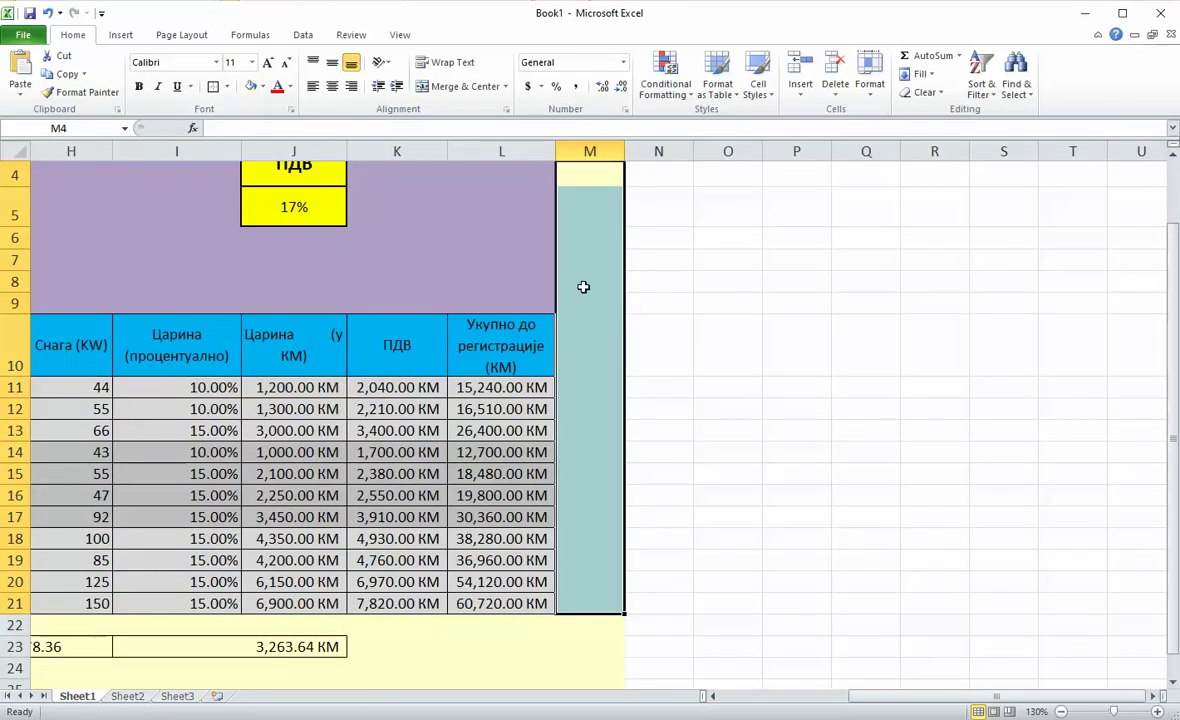
{"action": "scroll", "coordinate": [470, 332], "scroll_direction": "left", "scroll_amount": 7}
{"action": "scroll", "coordinate": [470, 332], "scroll_direction": "down", "scroll_amount": 1}
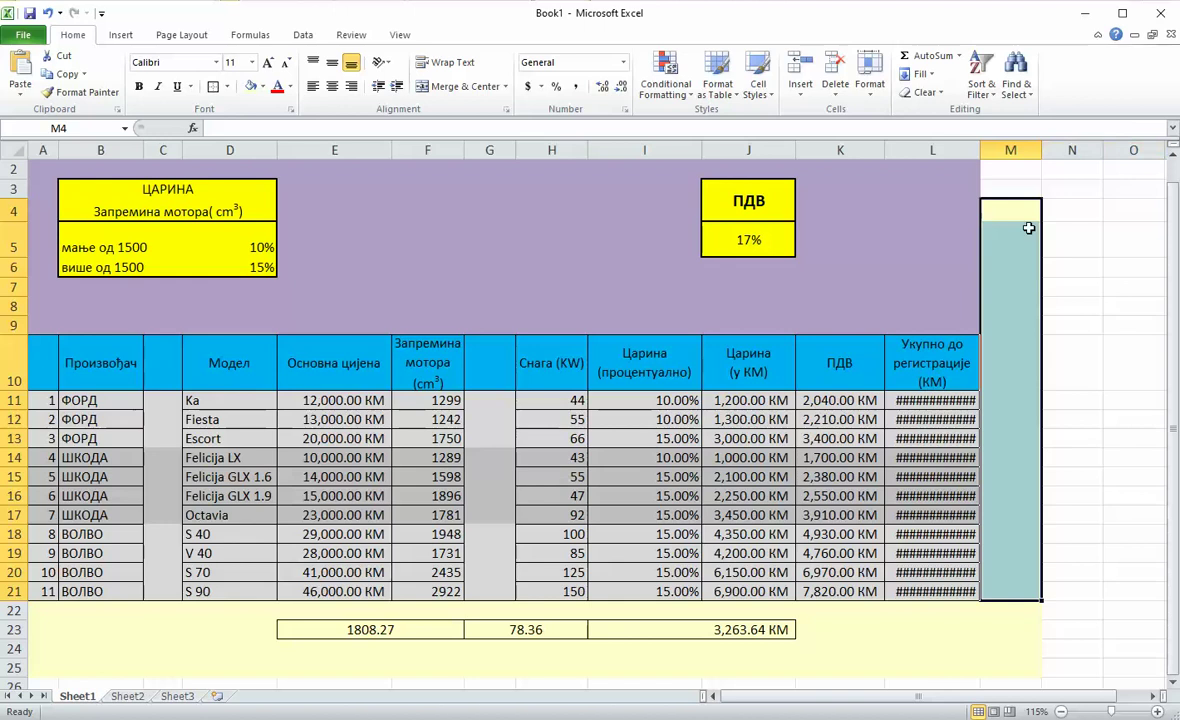
Step: Widen column L to fit the total prices and extend the pale yellow fill beside the table over M1:O25
{"action": "left_click_drag", "start_coordinate": [980, 150], "coordinate": [1125, 636]}
{"action": "scroll", "coordinate": [470, 500], "scroll_direction": "up", "scroll_amount": 1}
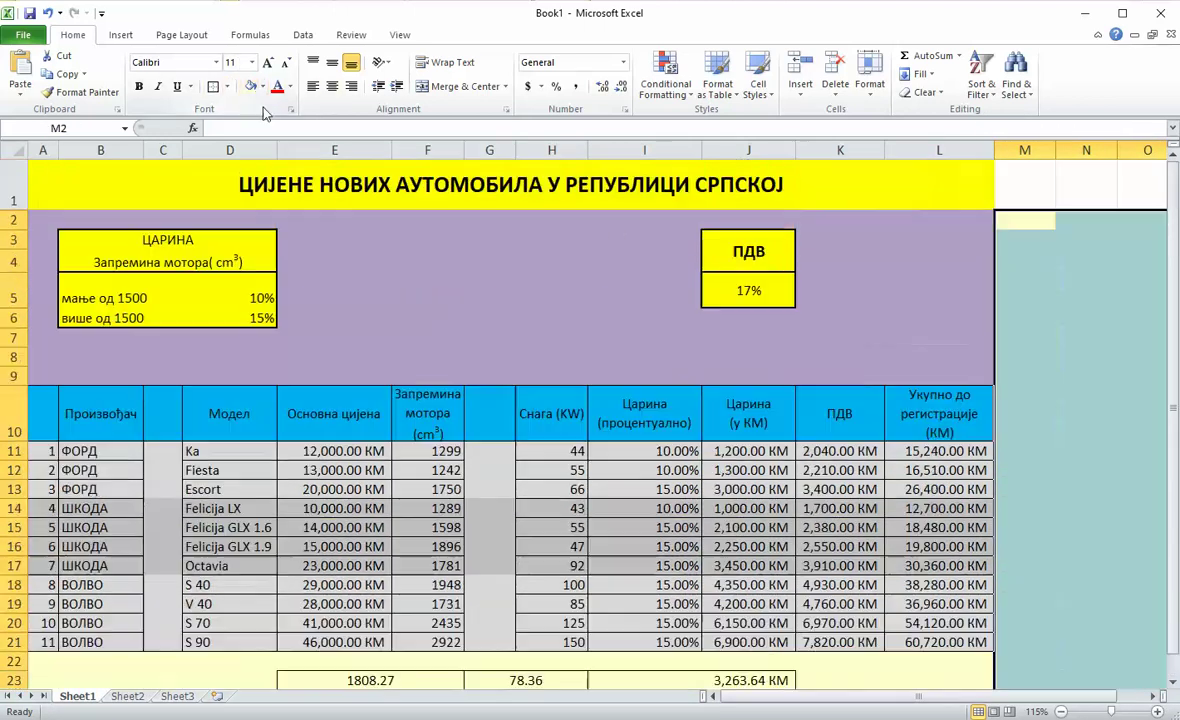
{"action": "left_click", "coordinate": [638, 423]}
{"action": "left_click_drag", "start_coordinate": [1051, 205], "coordinate": [1140, 176]}
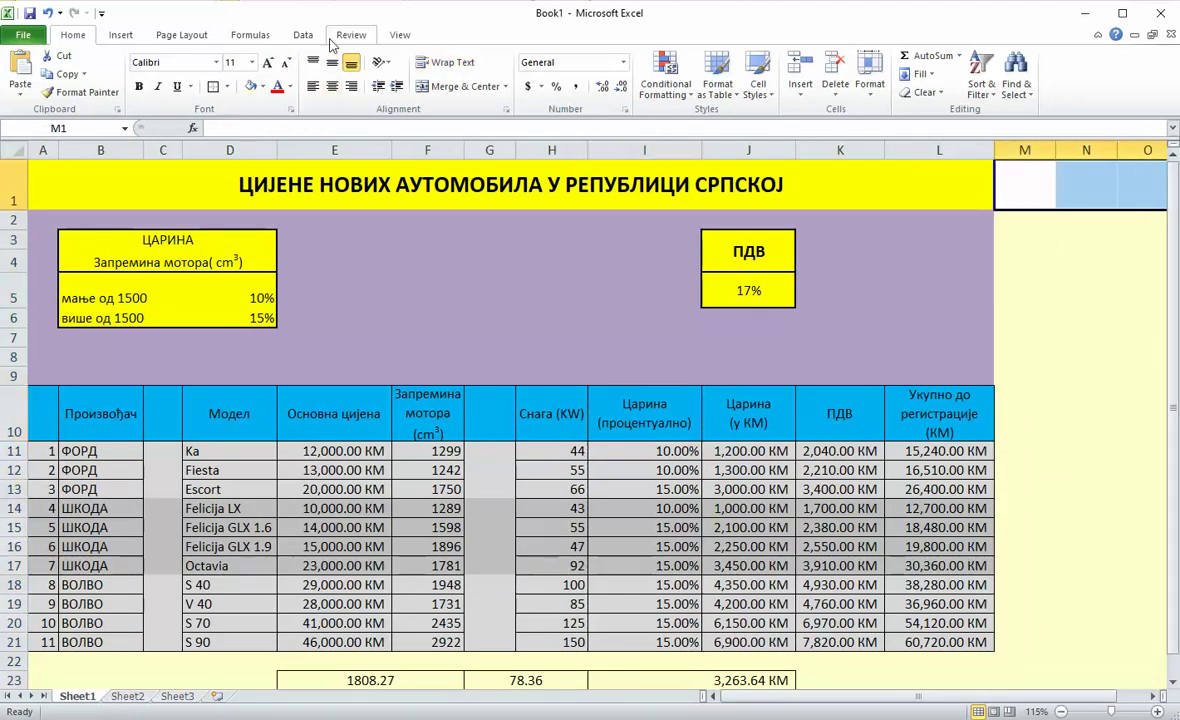
{"action": "left_click", "coordinate": [988, 300]}
{"action": "scroll", "coordinate": [755, 355], "scroll_direction": "down", "scroll_amount": 1, "text": "ctrl"}
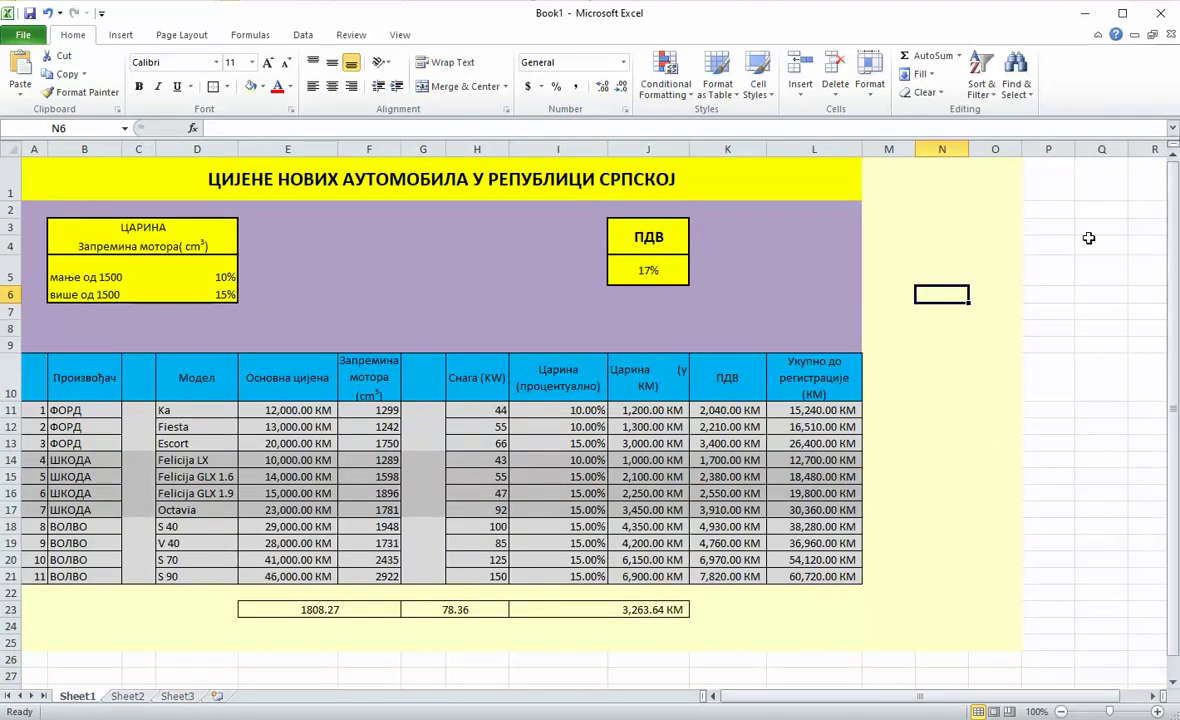
{"action": "scroll", "coordinate": [1088, 238], "scroll_direction": "up", "scroll_amount": 1, "text": "ctrl"}
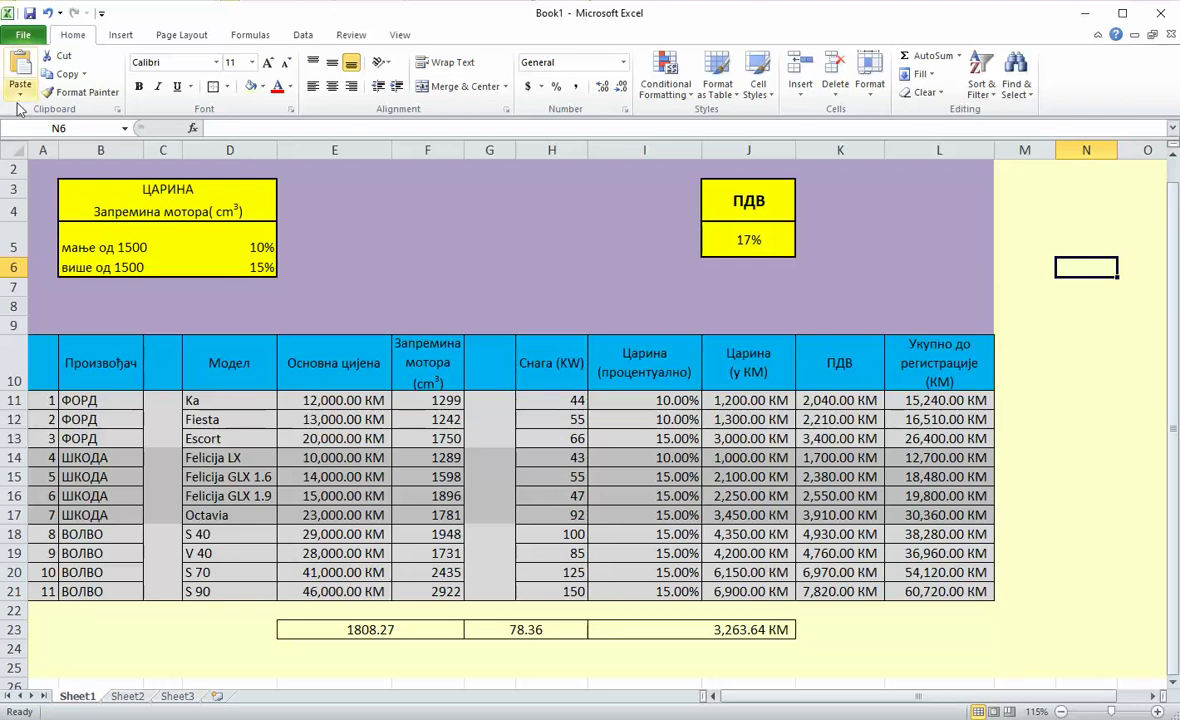
Step: Save the workbook in the Documents folder as an Excel Workbook named Vjezba 8
{"action": "key", "text": "ctrl+s"}
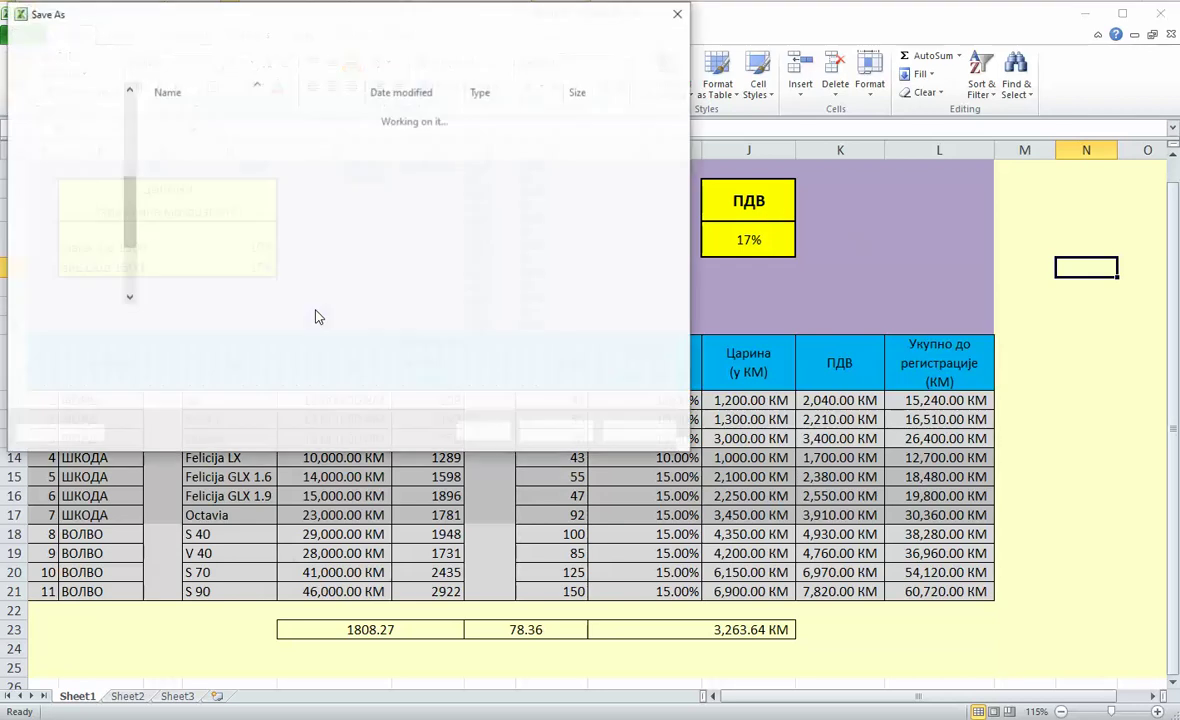
{"action": "left_click", "coordinate": [200, 291]}
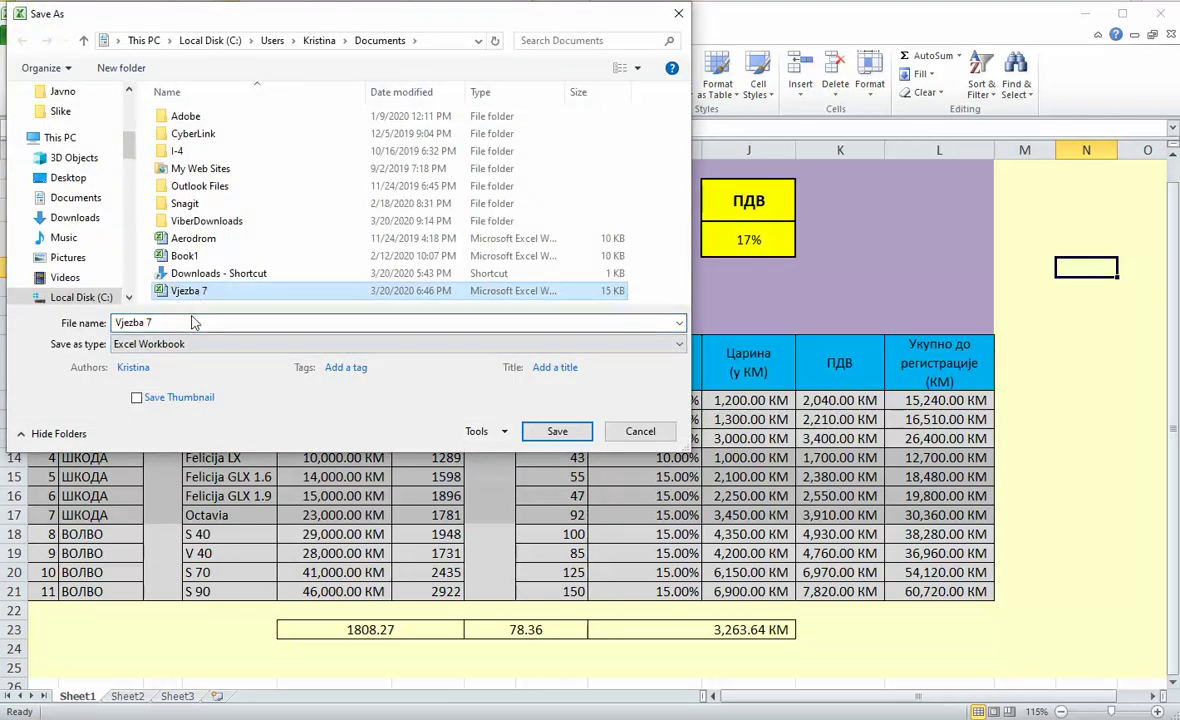
{"action": "left_click", "coordinate": [204, 323]}
{"action": "key", "text": "BackSpace"}
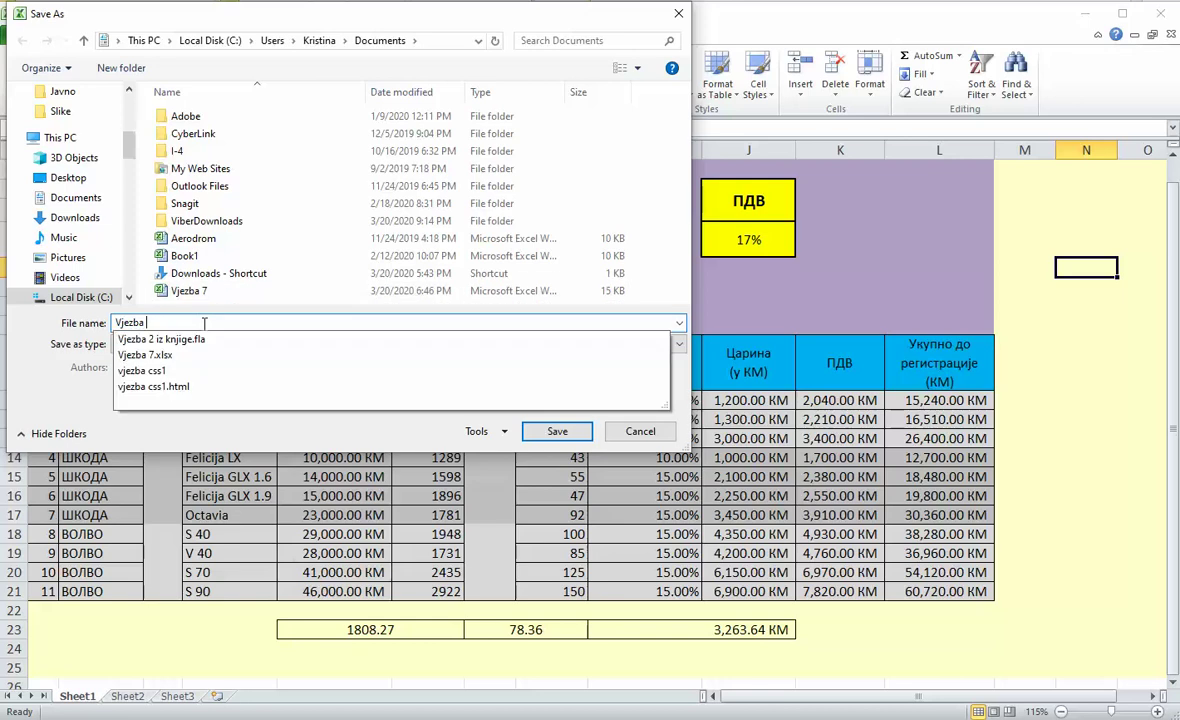
{"action": "type", "text": "8"}
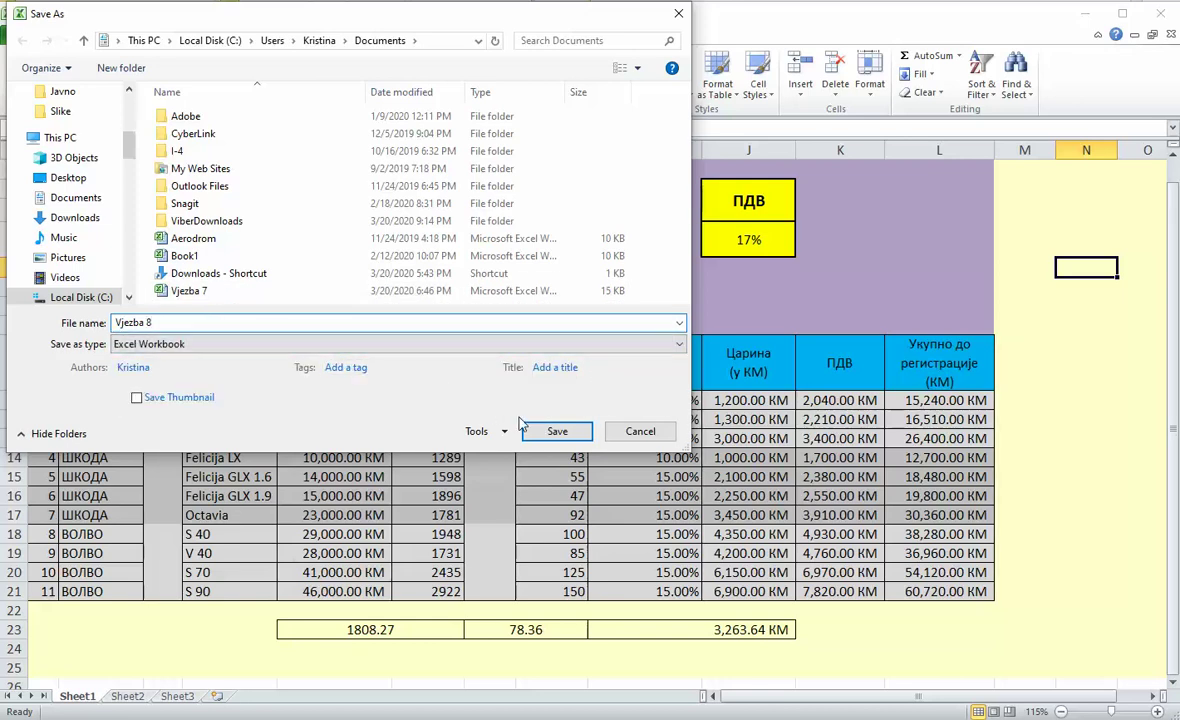
{"action": "left_click", "coordinate": [555, 432]}
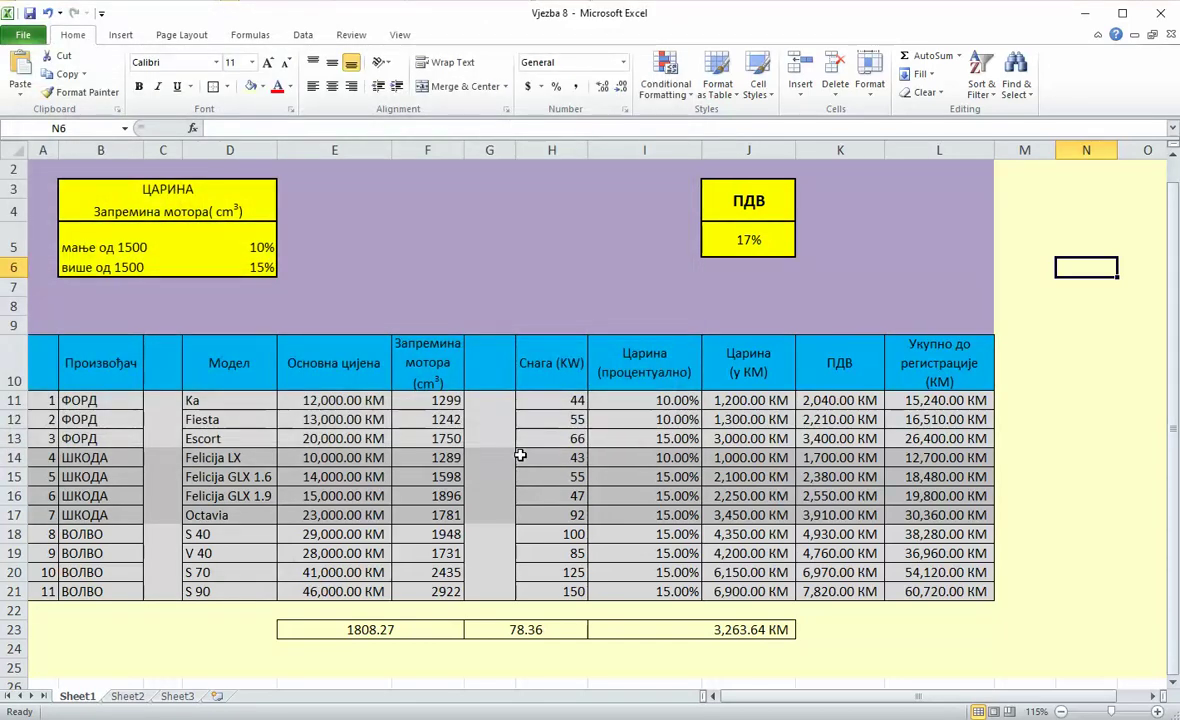